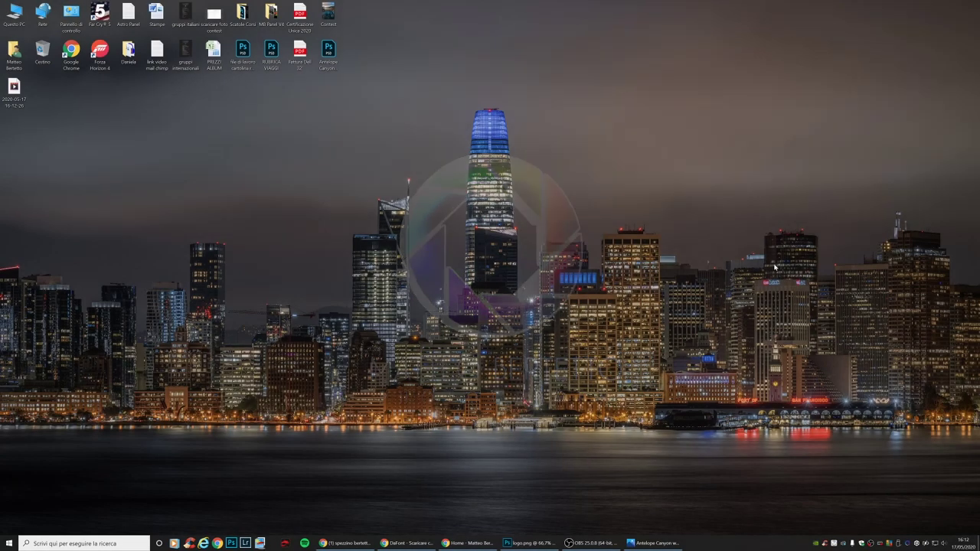
Restore the Antelope Canyon web.jpg photo viewer from the taskbar.
click(654, 543)
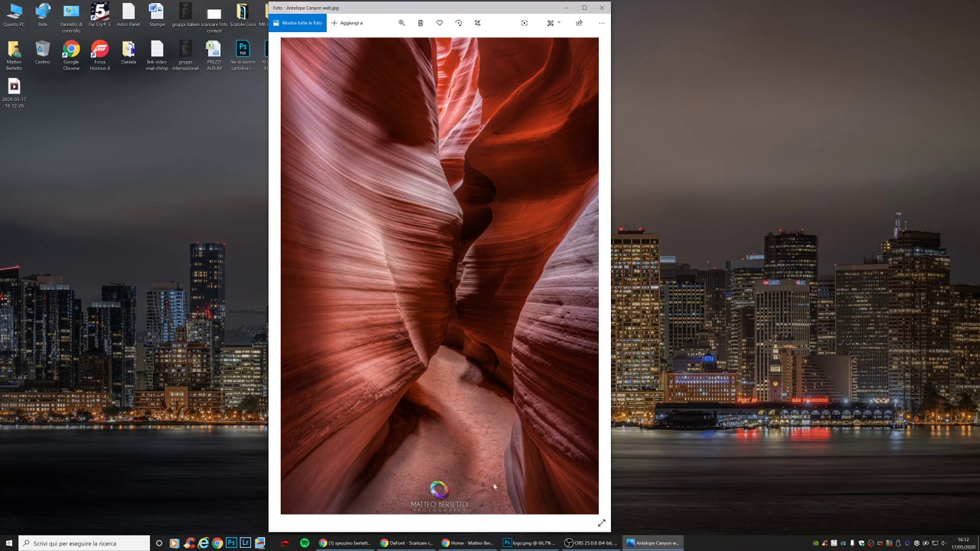
Show the MB Panel FINALIZING options in Photoshop, then minimize Photoshop.
click(528, 543)
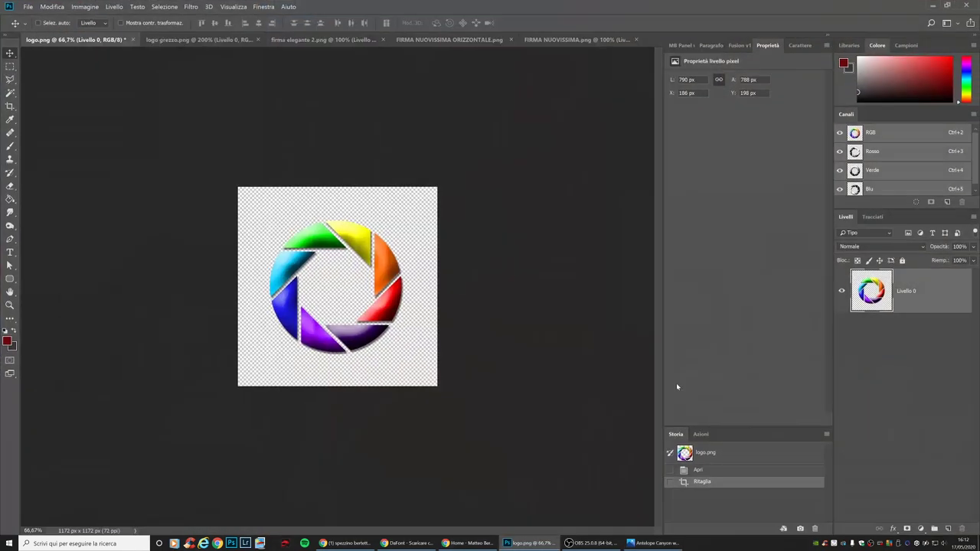
click(681, 45)
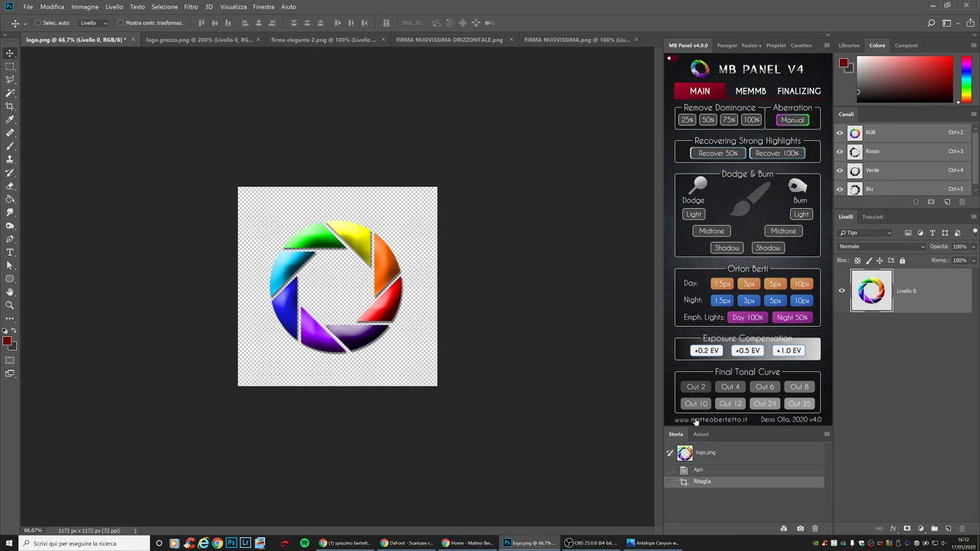
click(793, 91)
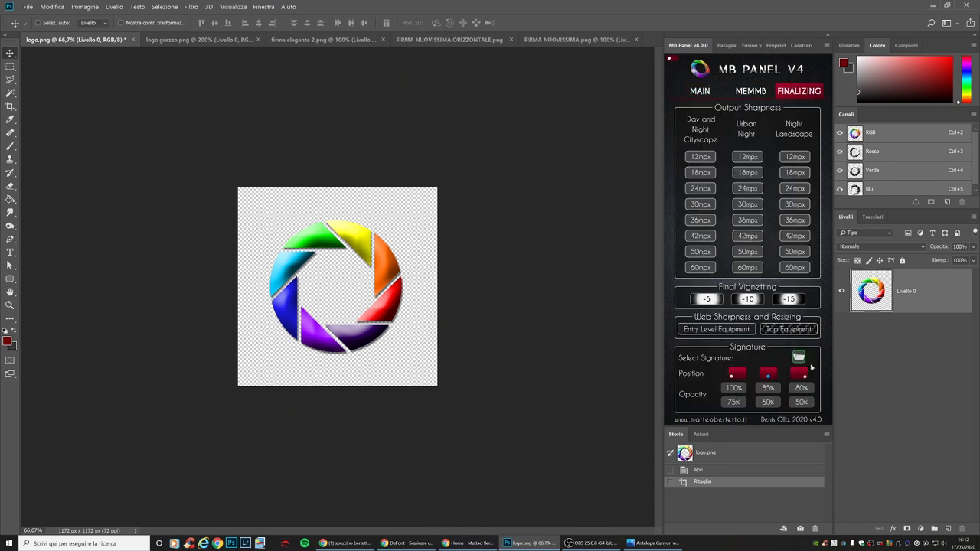
click(932, 5)
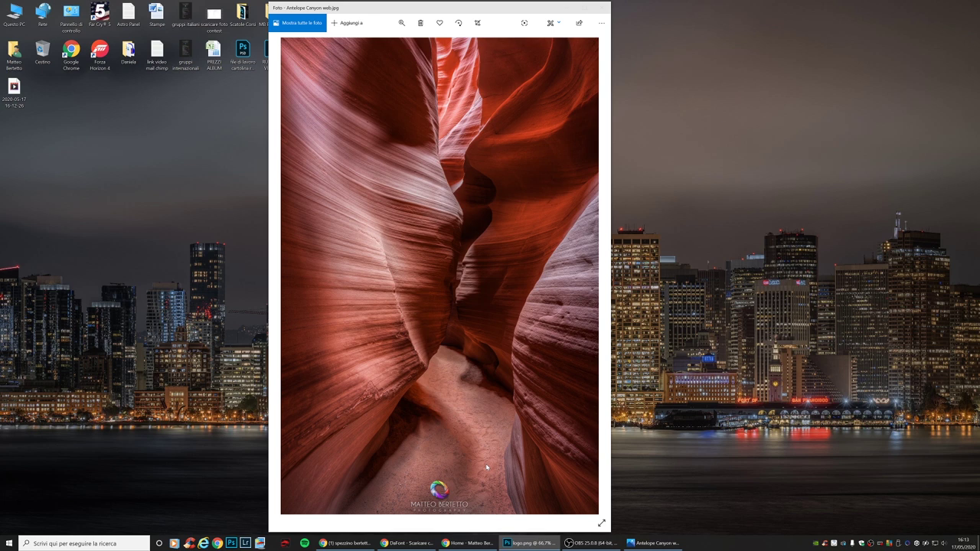
Close the Photos viewer and restore the photography website in Chrome.
click(605, 11)
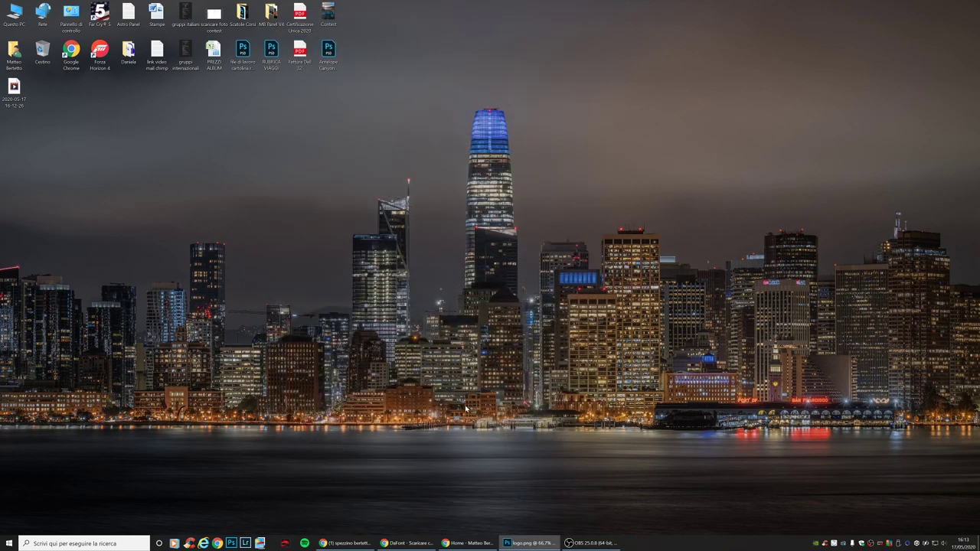
click(469, 543)
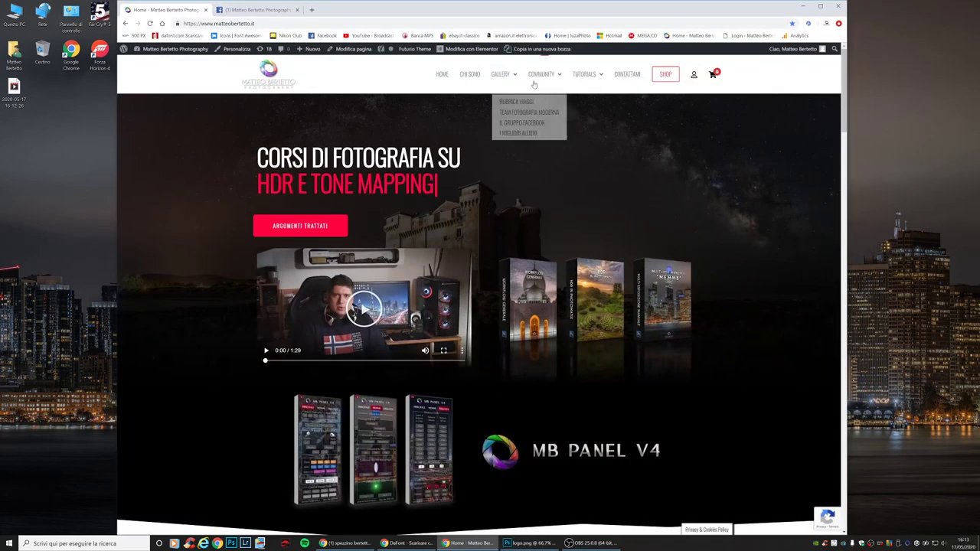
mouse_move(500, 74)
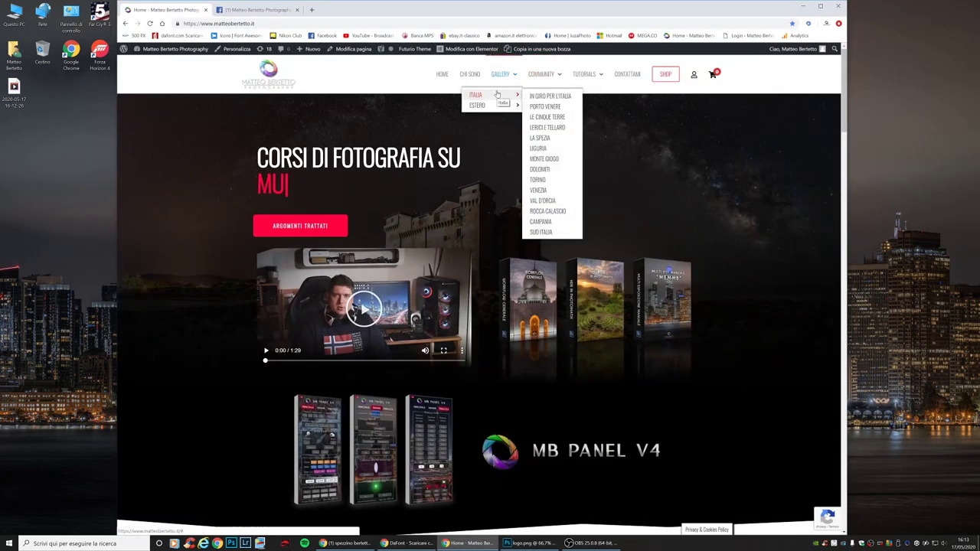
Open the In Giro Per L'Italia gallery, select its copyright disclaimer, then switch to Facebook.
click(550, 97)
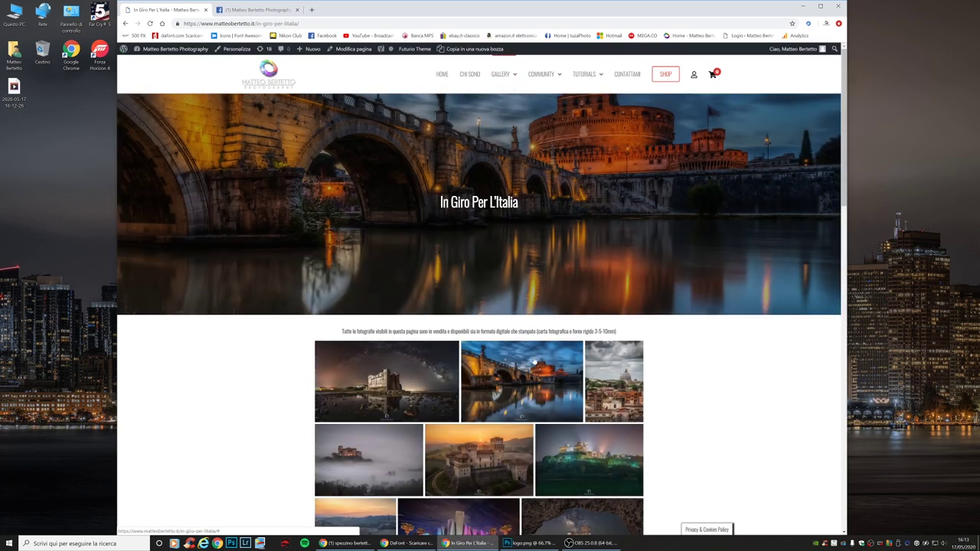
scroll(584, 250, down, 5)
scroll(584, 251, down, 8)
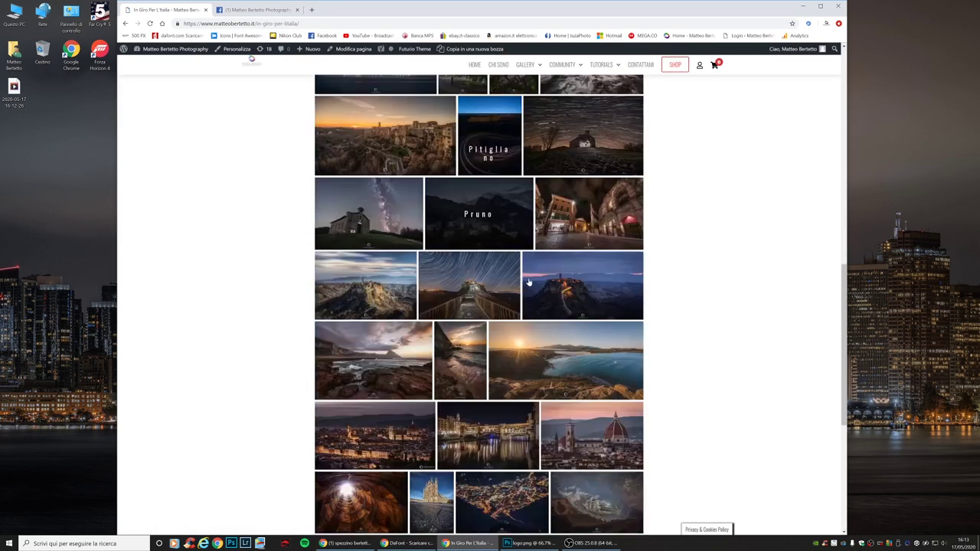
scroll(583, 251, down, 5)
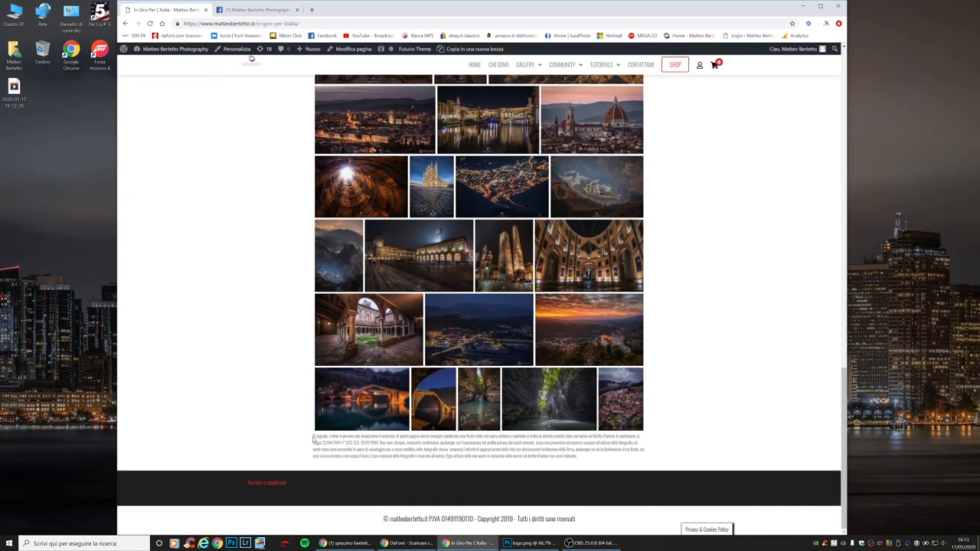
drag(313, 435, 689, 460)
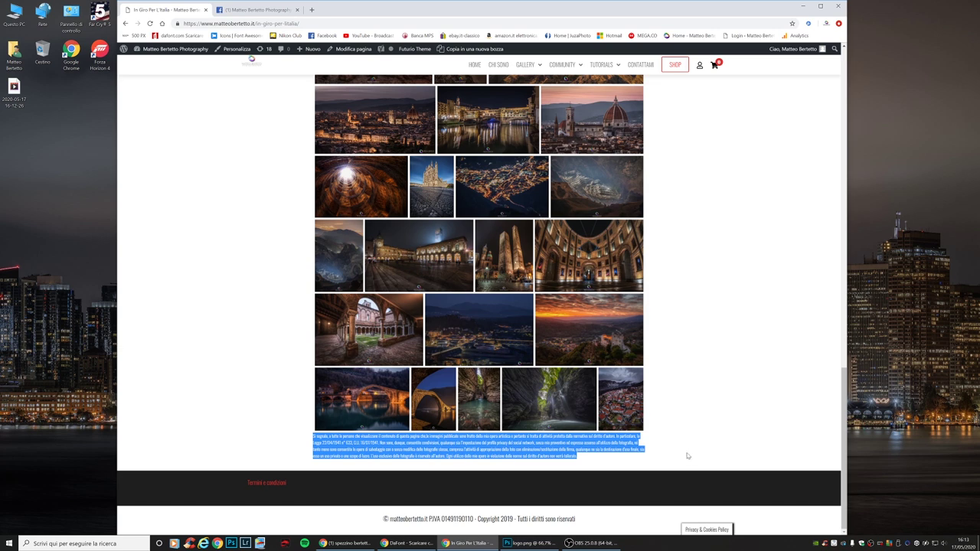
click(687, 455)
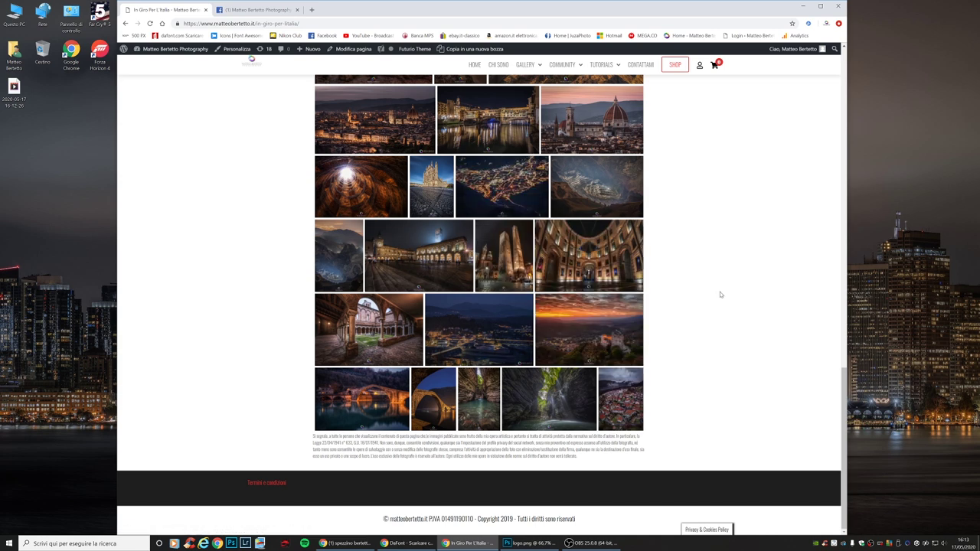
click(257, 9)
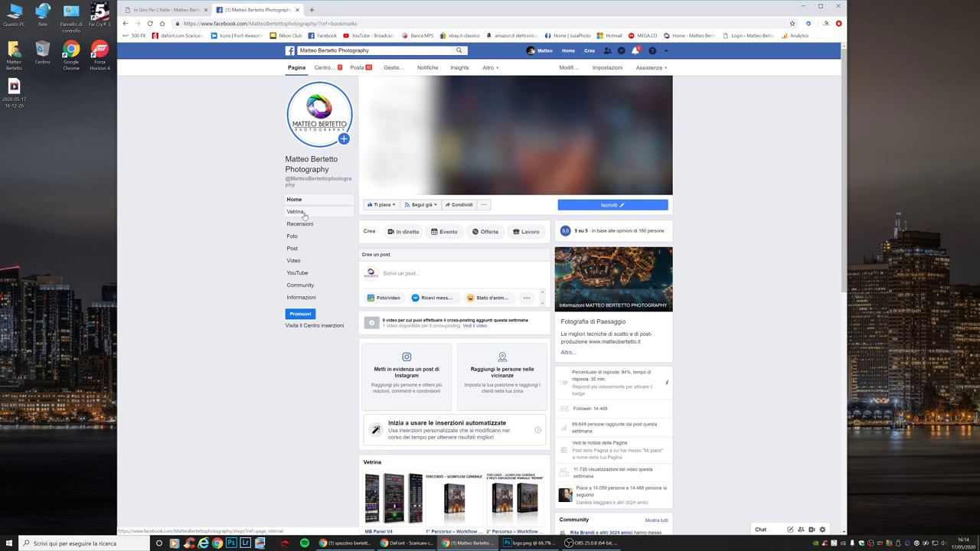
Open the Facebook page's Informazioni section and expand the full Biografia.
click(305, 298)
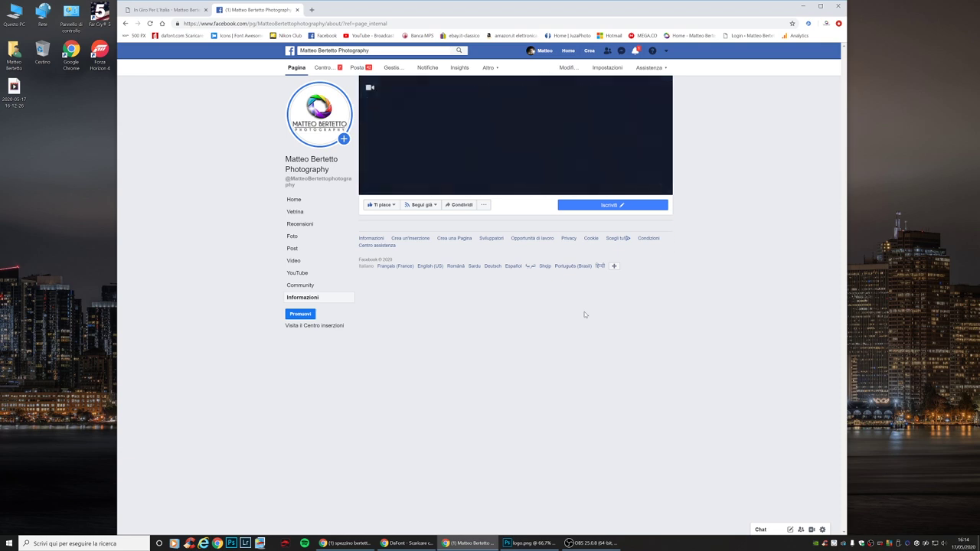
scroll(498, 325, down, 4)
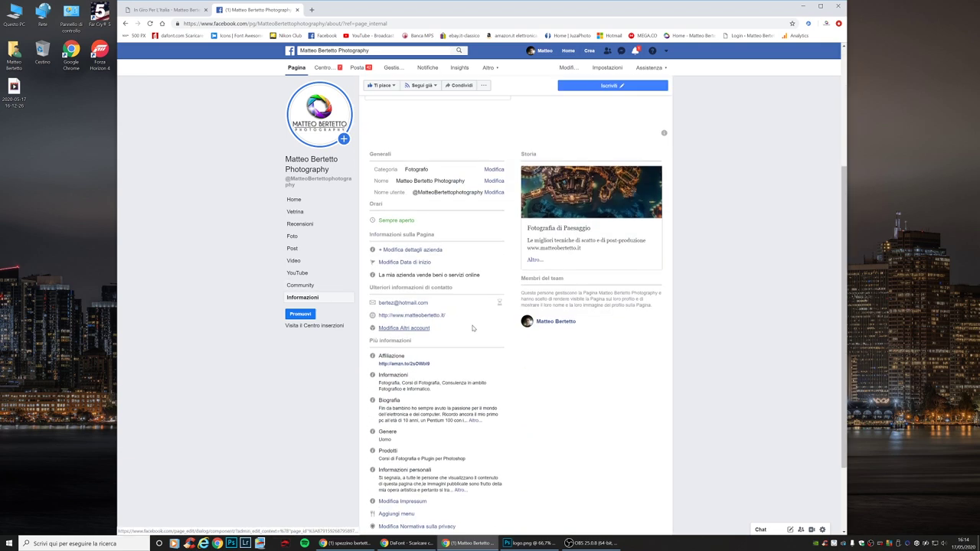
scroll(444, 327, down, 2)
click(434, 327)
Expand the Informazioni personali notice with Altro, then close the Facebook tab.
scroll(433, 330, down, 2)
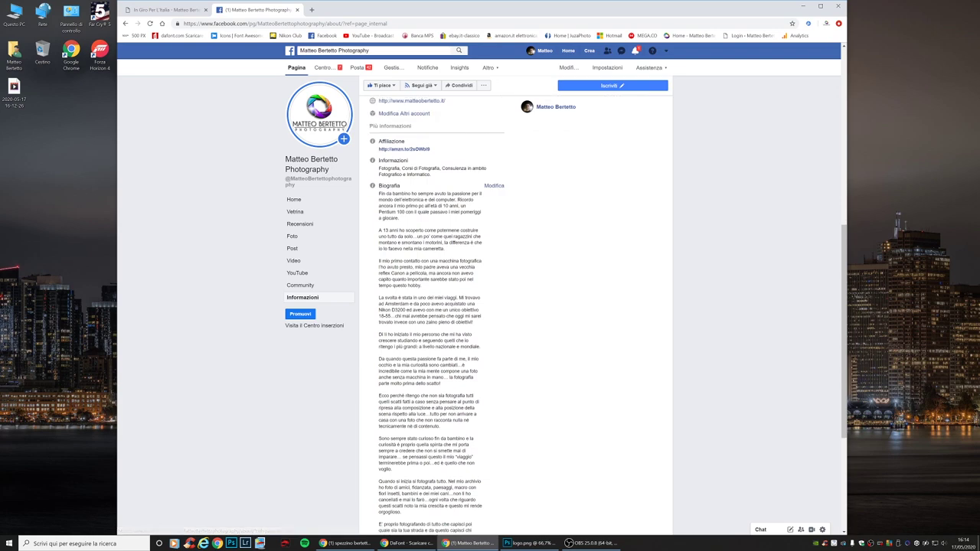
scroll(448, 360, down, 3)
scroll(416, 475, up, 1)
scroll(416, 476, up, 1)
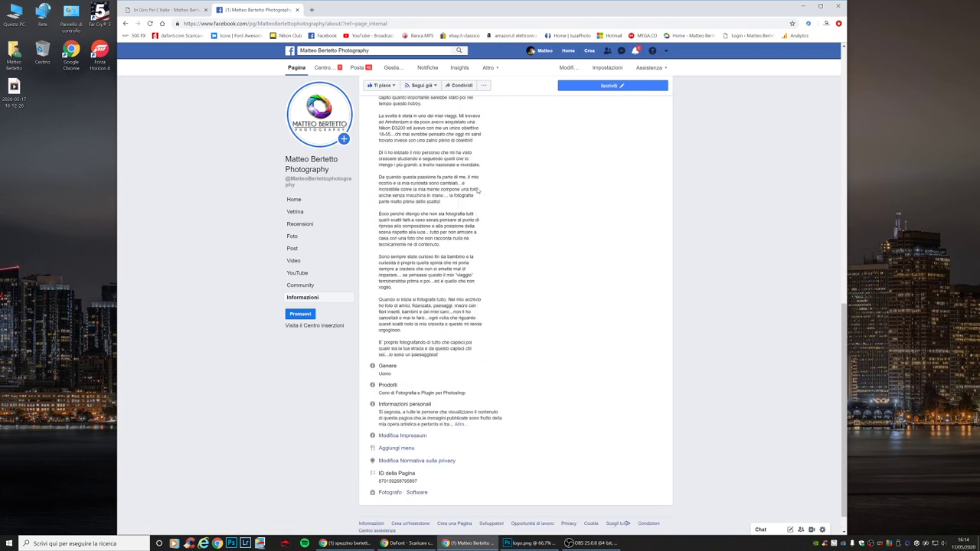
scroll(416, 476, up, 1)
scroll(416, 476, up, 1)
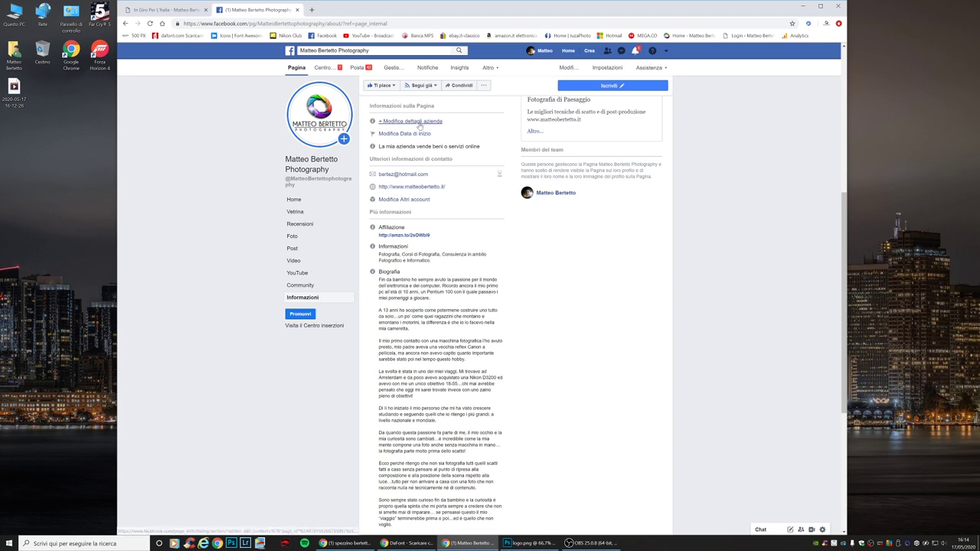
scroll(406, 347, down, 3)
mouse_move(428, 383)
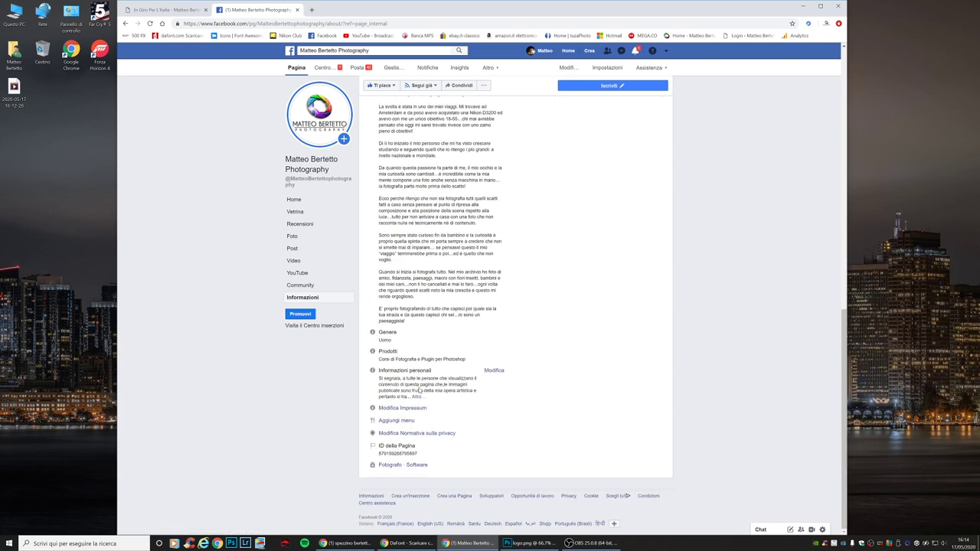
click(417, 398)
scroll(547, 334, down, 2)
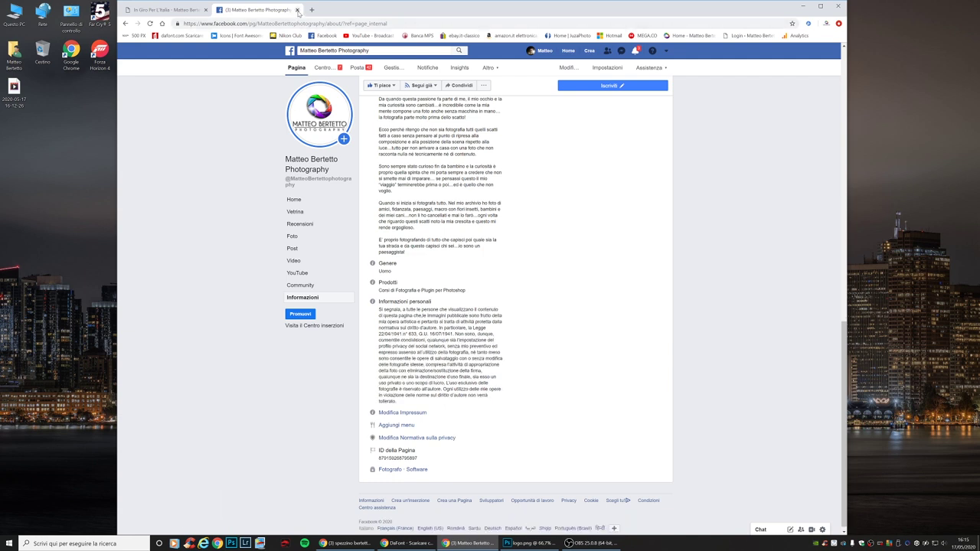
click(298, 10)
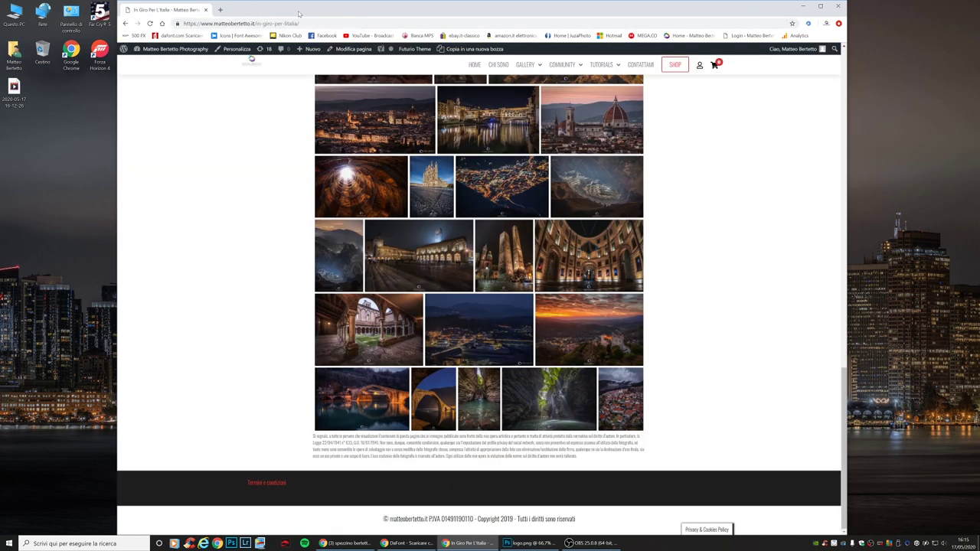
Close Chrome, browse the logo grezzo, firma elegante 2 and FIRMA NUOVISSIMA documents, then return to Chrome.
click(205, 9)
click(469, 543)
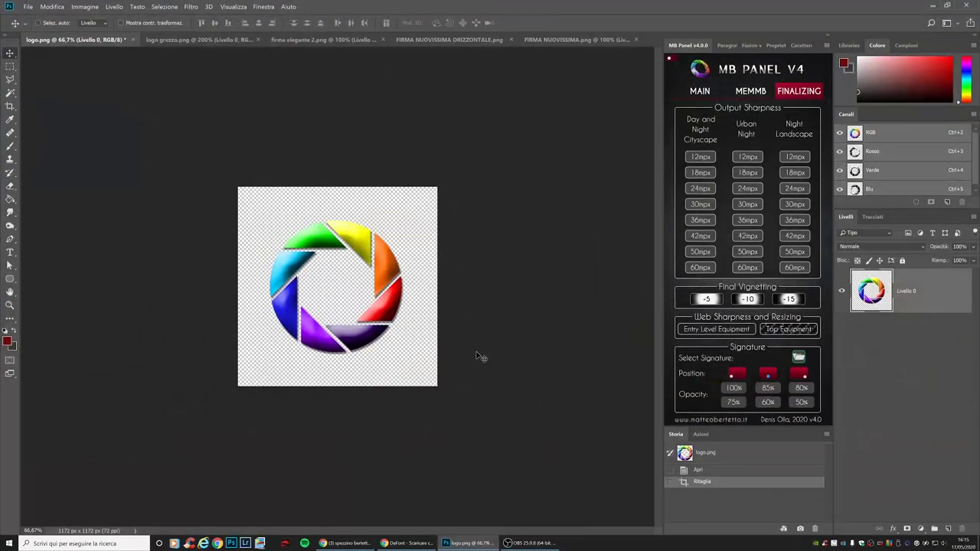
click(215, 39)
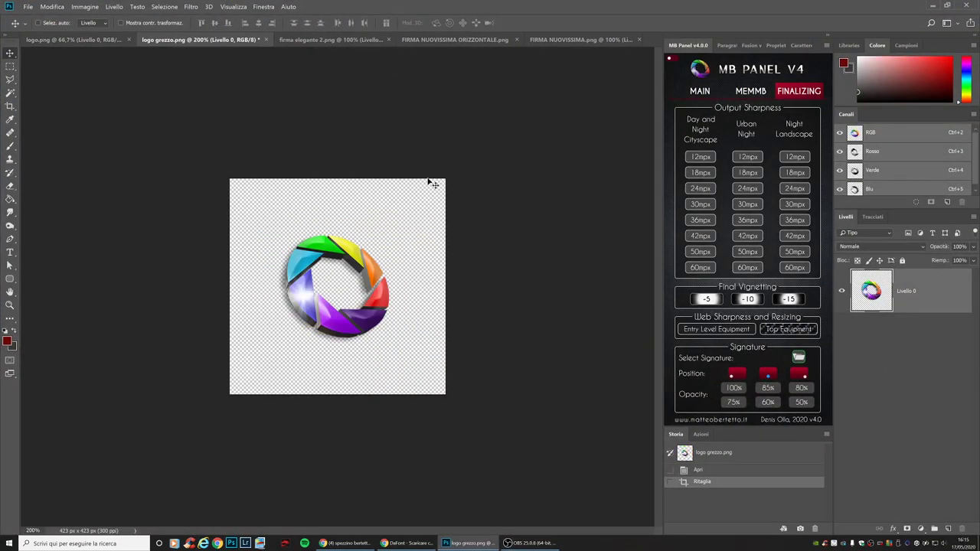
click(337, 40)
click(444, 42)
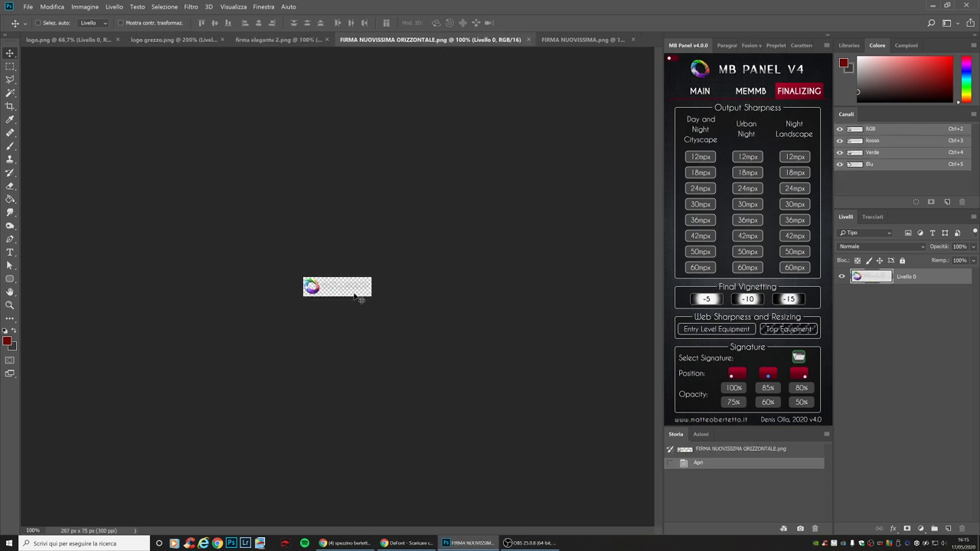
click(589, 40)
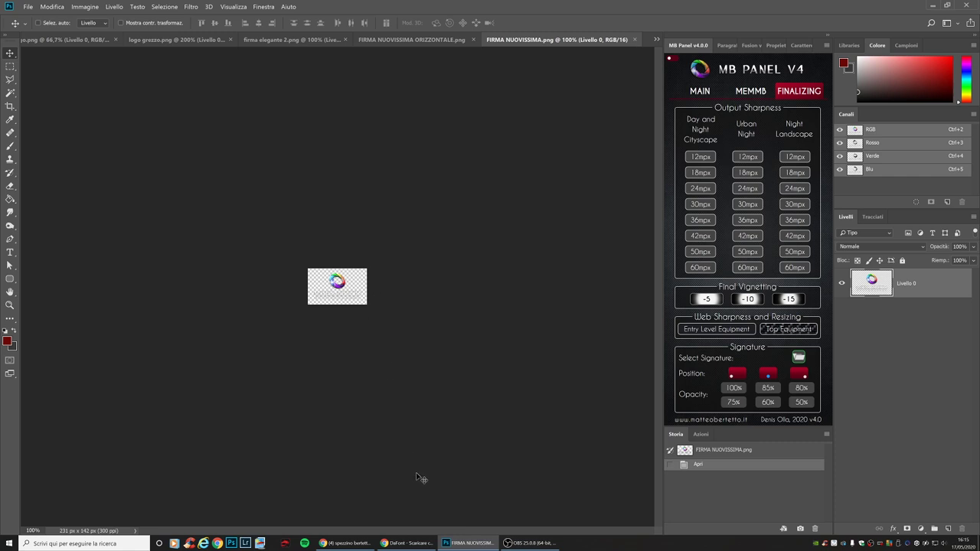
mouse_move(345, 544)
click(367, 546)
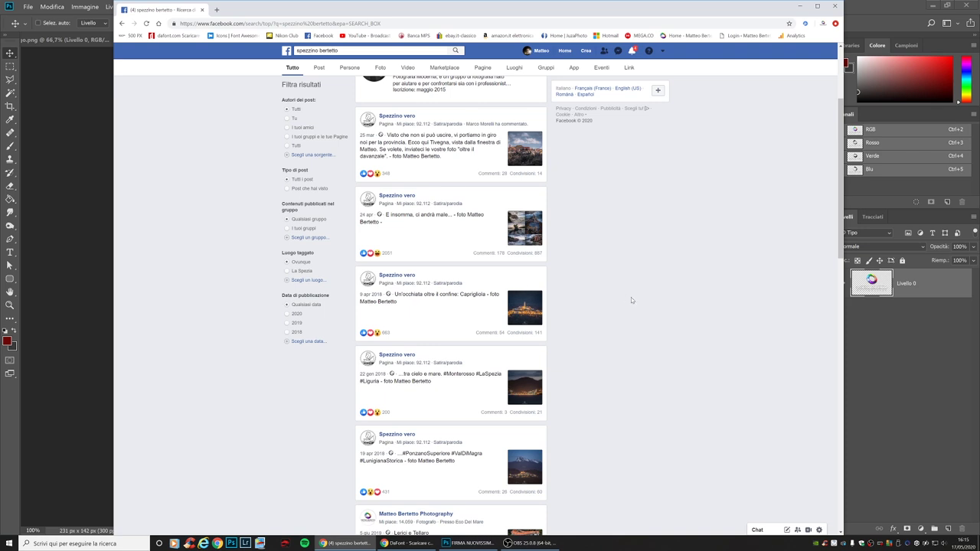
Scroll the results and open the 'E insomma, ci andrà male' La Spezia collage post.
scroll(631, 300, down, 1)
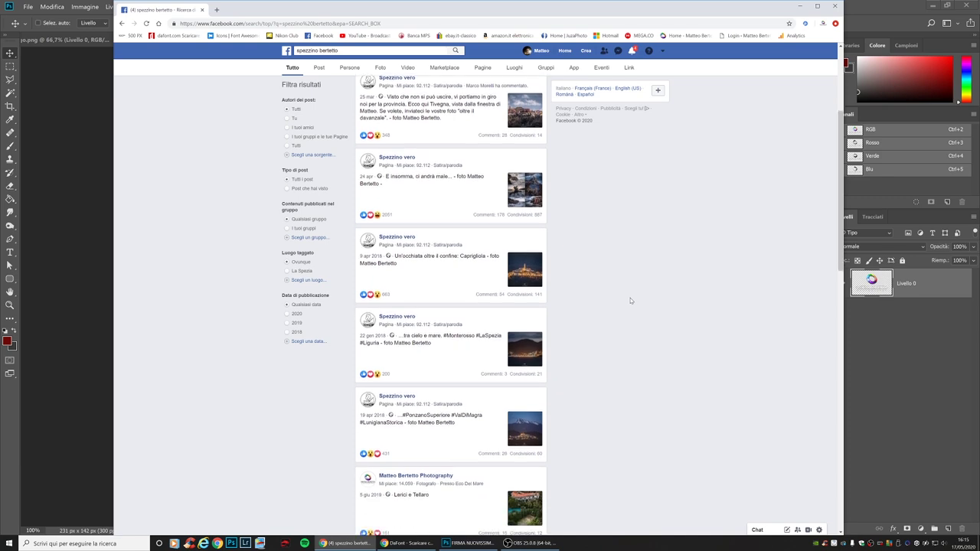
click(528, 196)
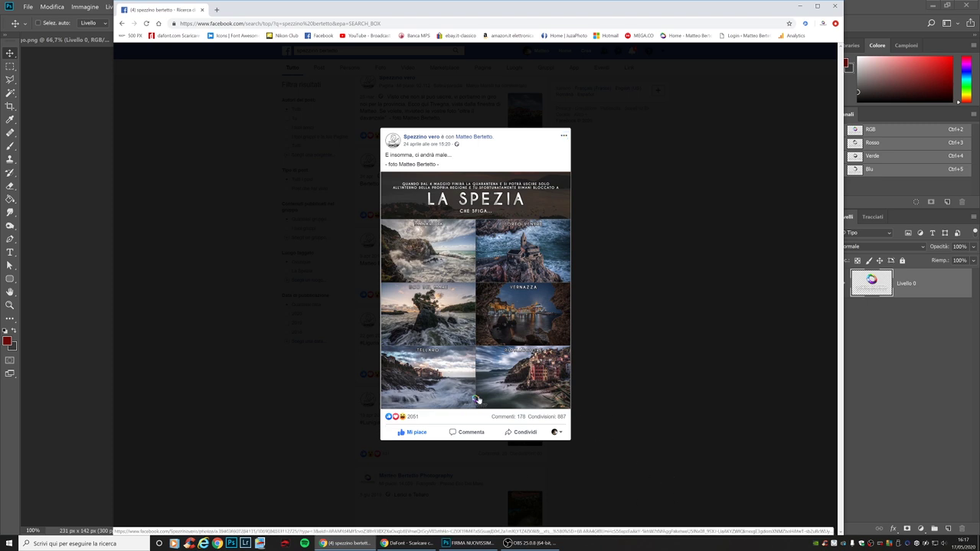
View the La Spezia collage in theater view, then close it and the post.
click(472, 407)
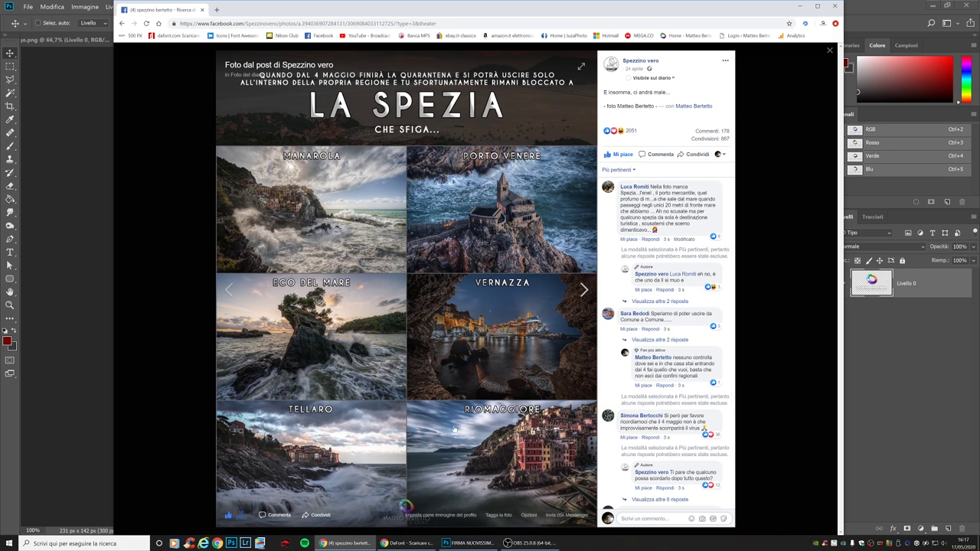
click(833, 53)
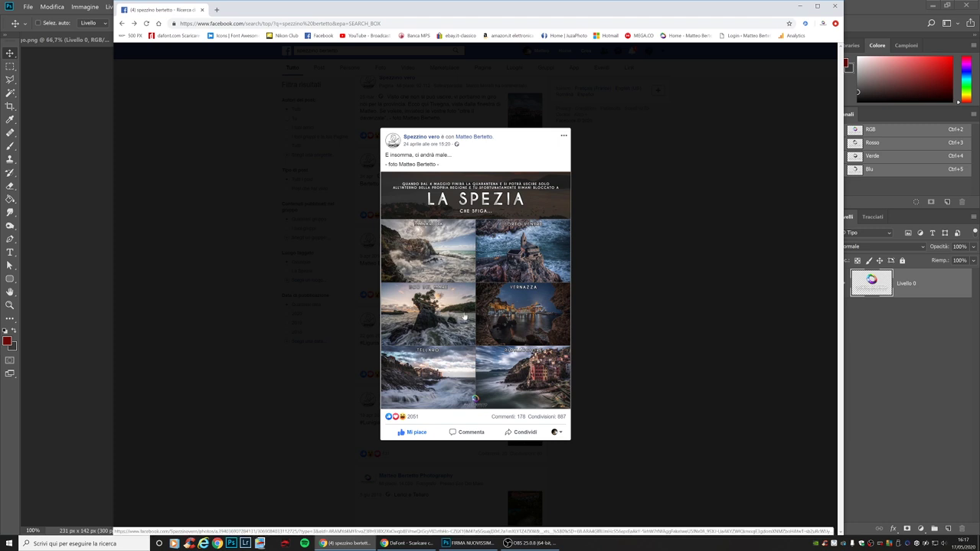
click(634, 370)
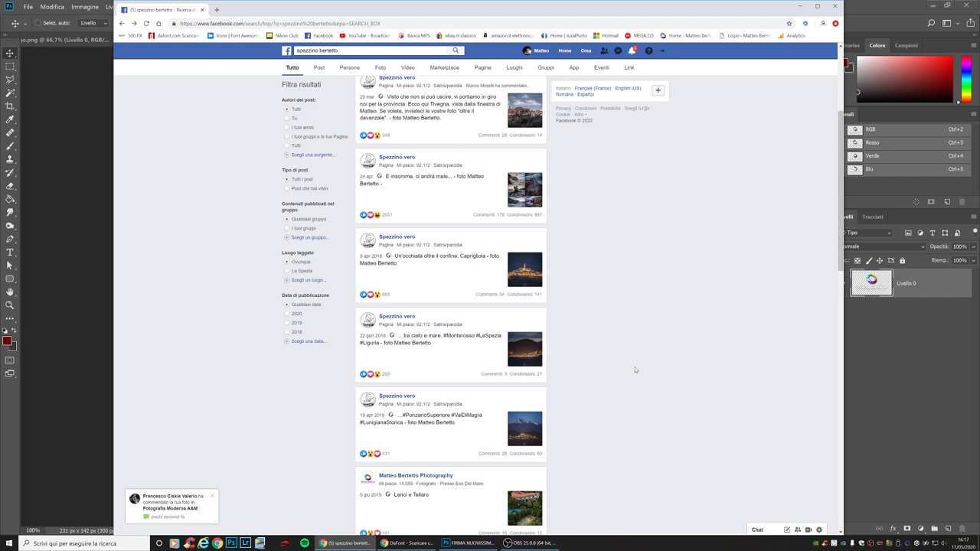
Close the Chrome window showing the Facebook search results.
click(202, 10)
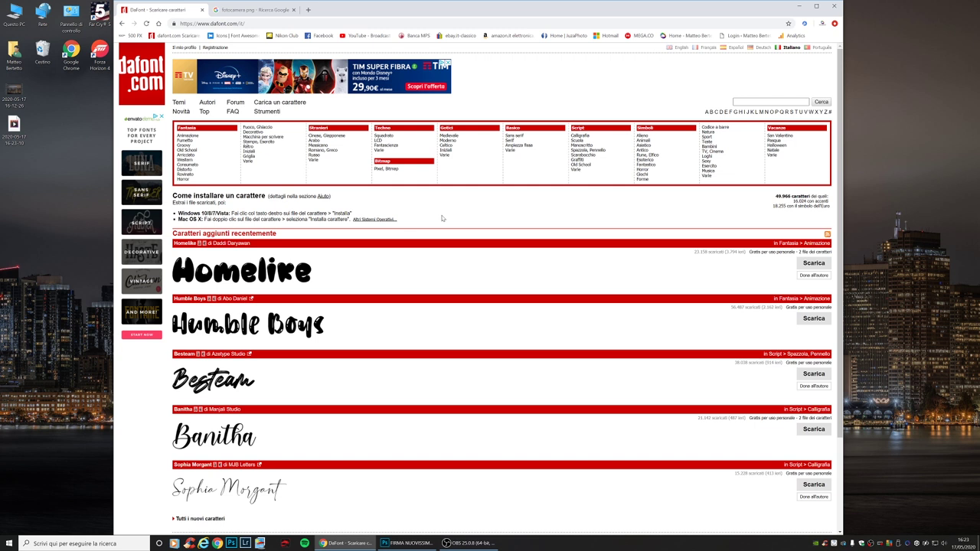
Scroll the DaFont recently added fonts down and back to the top.
scroll(442, 219, down, 2)
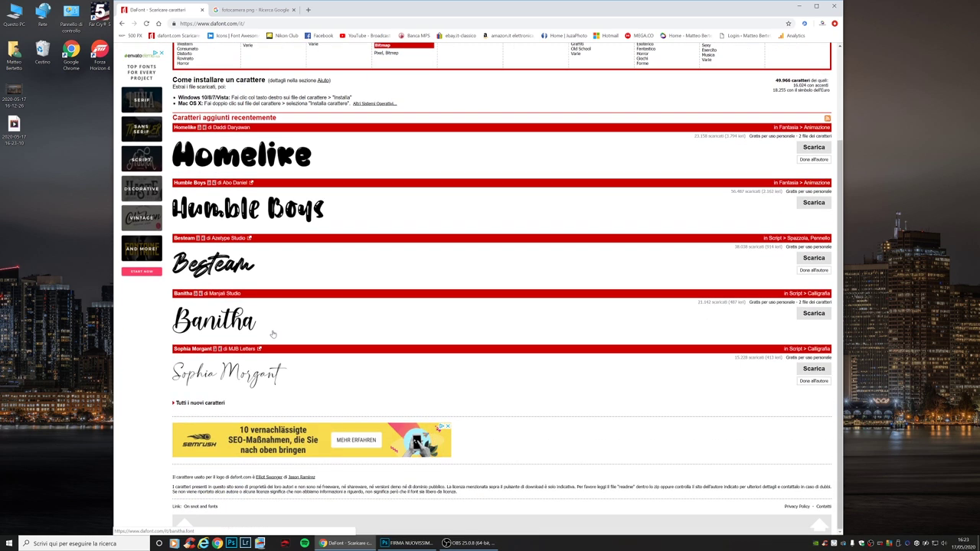
scroll(268, 322, up, 2)
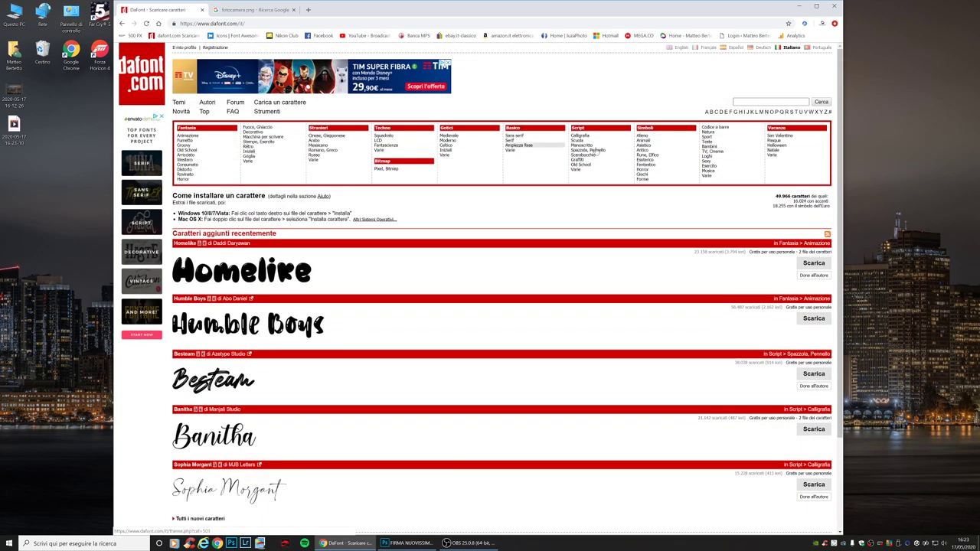
Search DaFont for 'back to the future' fonts.
click(770, 101)
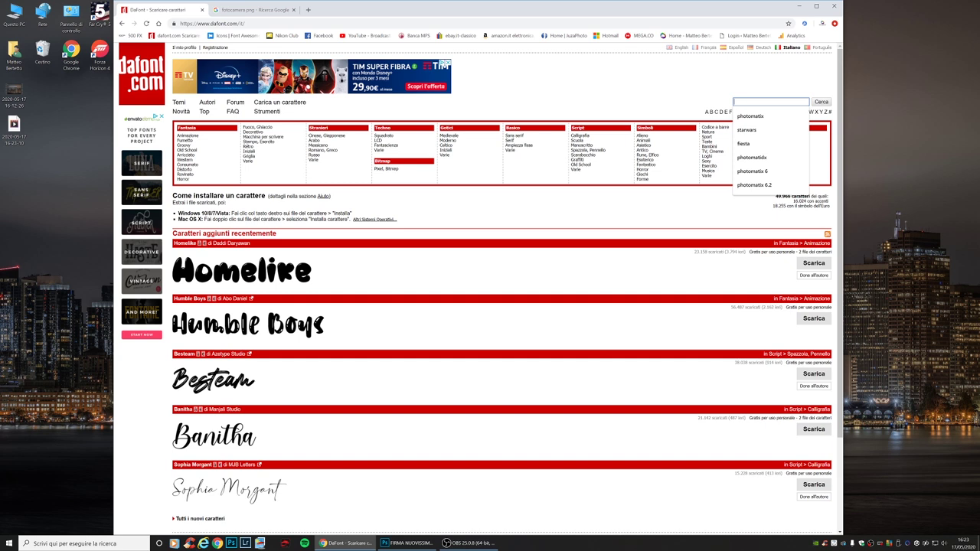
text(back to the future)
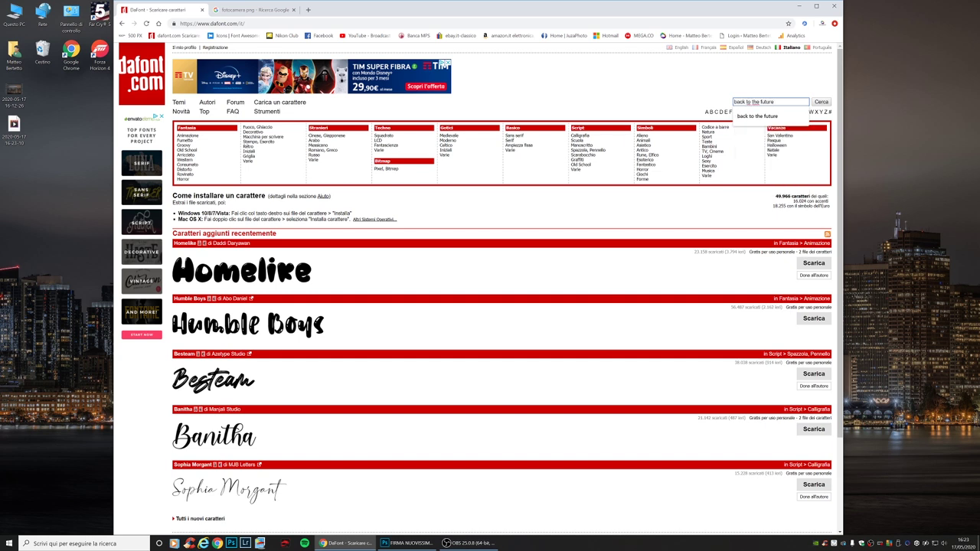
key(Return)
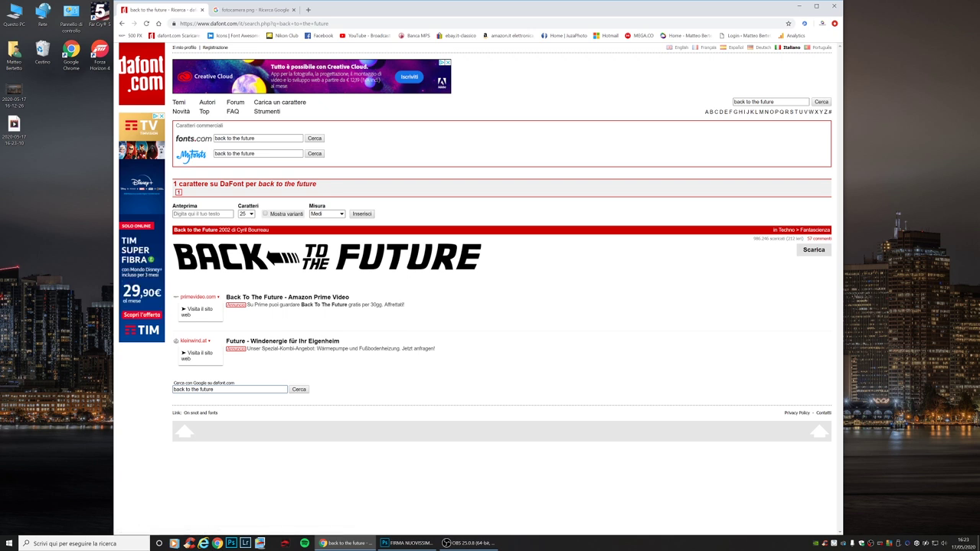
Search DaFont for 'starwars' and download the Soloist font as soloist.zip.
triple_click(770, 101)
text(starw)
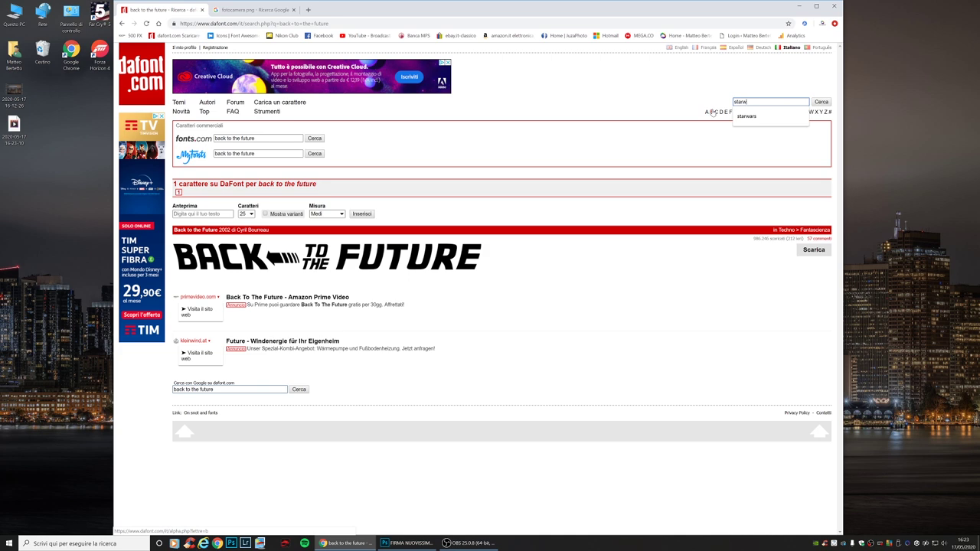
text(ars)
key(Return)
scroll(660, 171, down, 2)
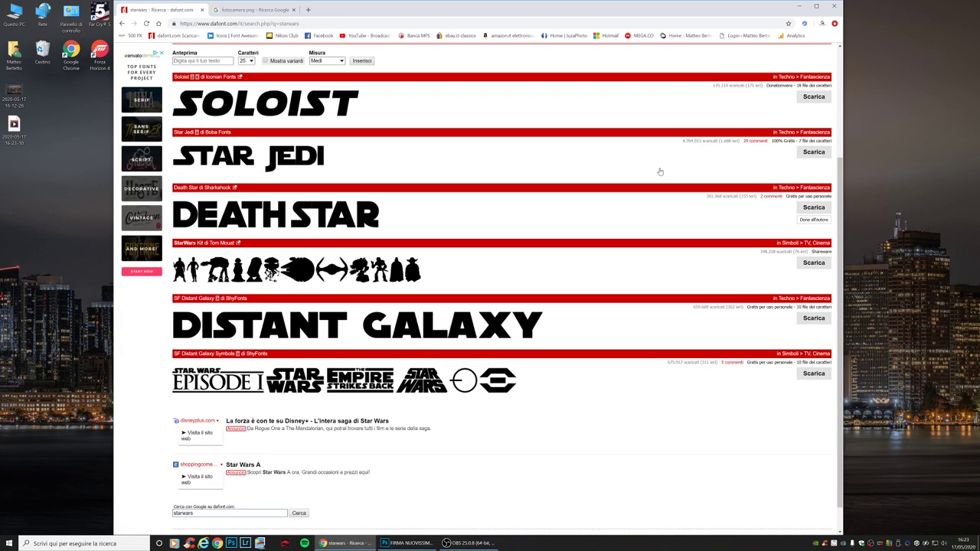
scroll(448, 296, up, 2)
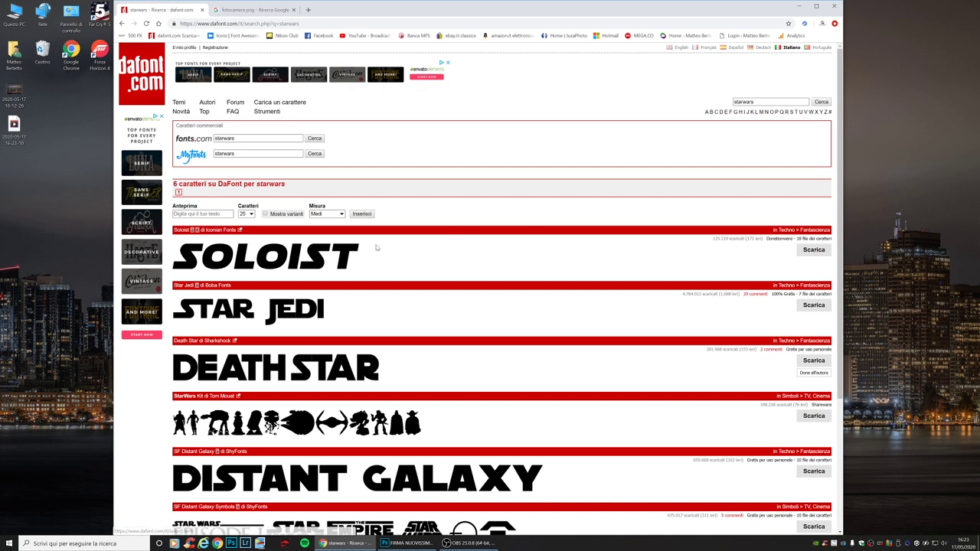
click(816, 252)
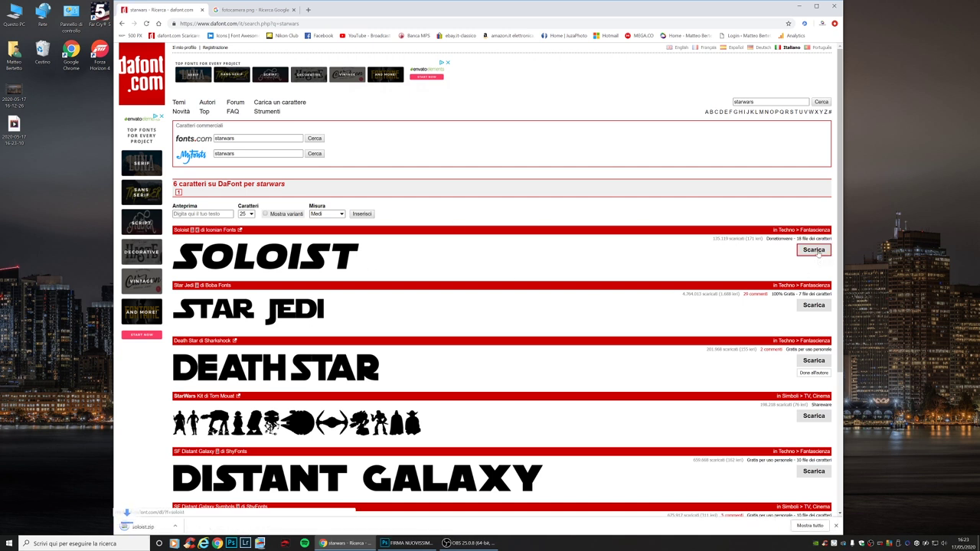
Open soloist.zip in WinRAR, dismiss the license prompt, and create a new desktop folder.
click(142, 527)
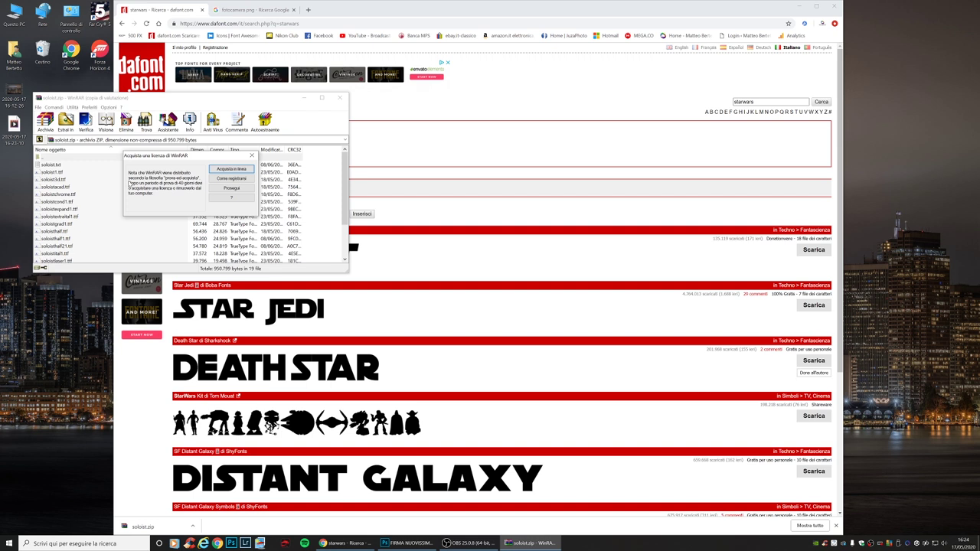
click(251, 155)
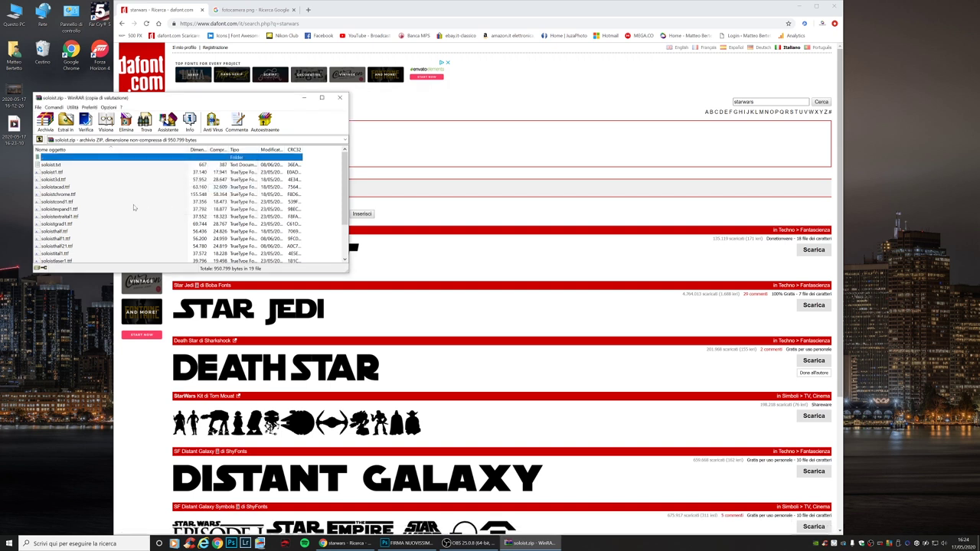
click(68, 170)
scroll(104, 196, down, 2)
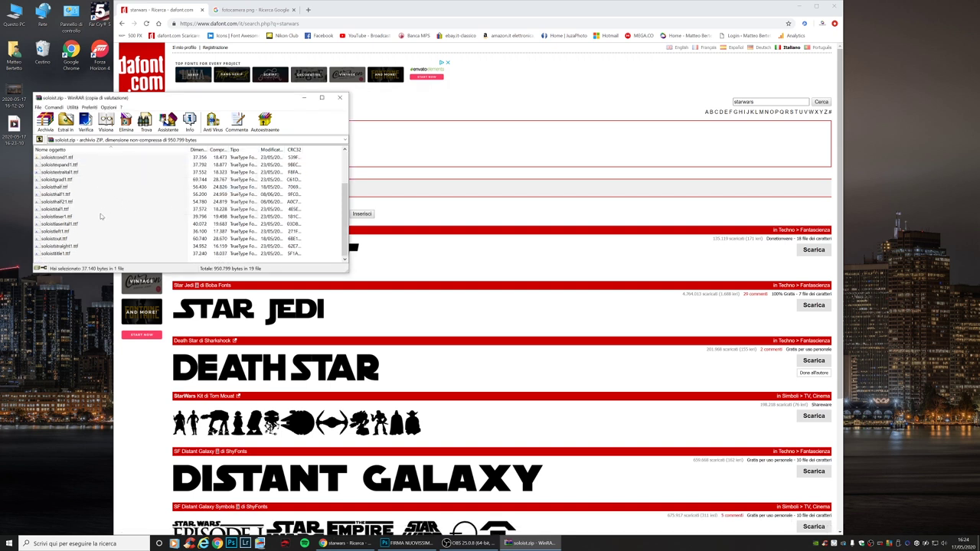
shift+click(60, 254)
right_click(18, 242)
mouse_move(31, 311)
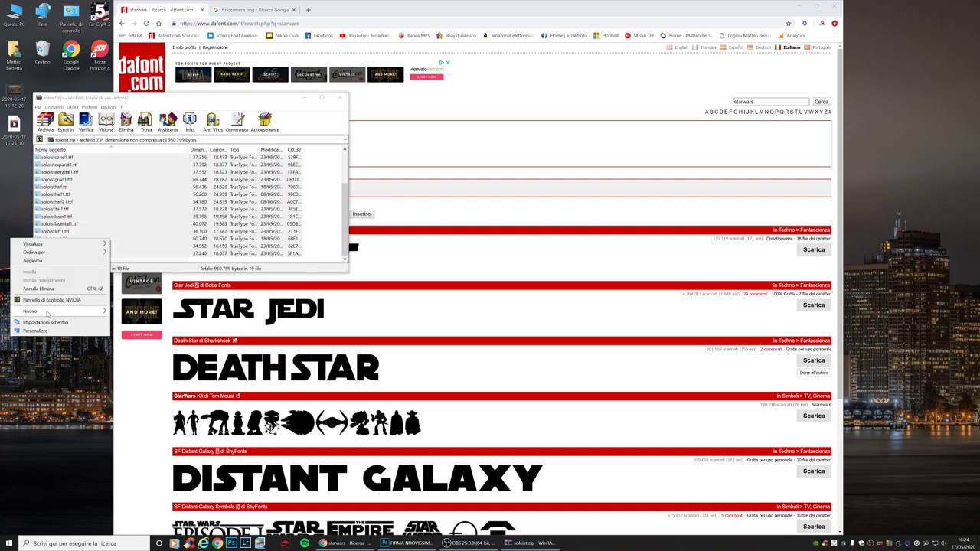
click(134, 312)
key(Return)
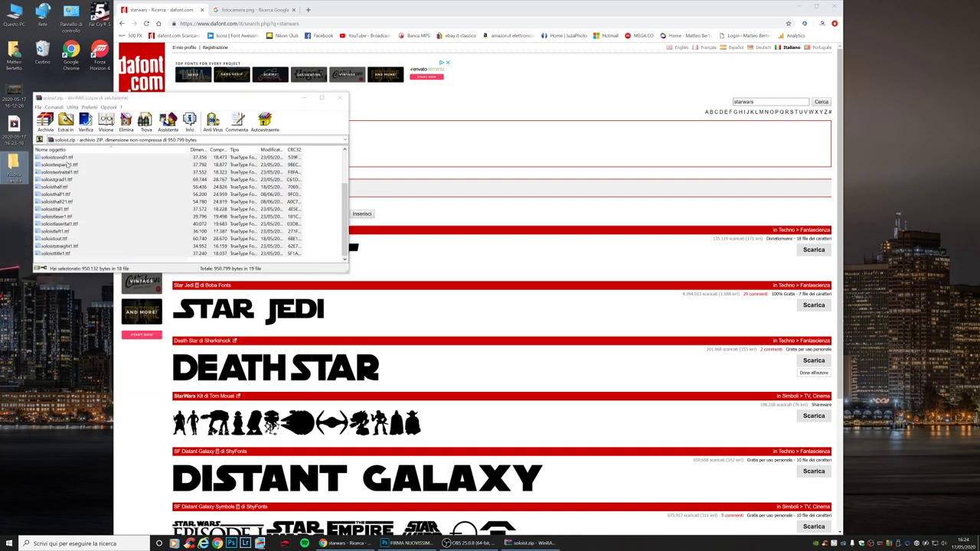
Drag all 18 Soloist .ttf files into the Nuova cartella folder and open it.
click(65, 159)
scroll(90, 185, up, 2)
click(76, 172)
scroll(88, 199, down, 2)
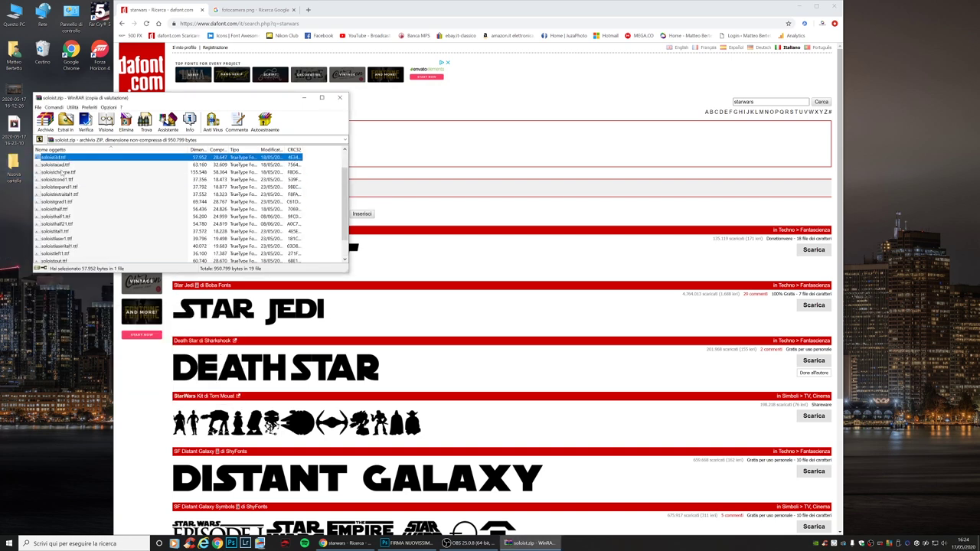
shift+click(61, 256)
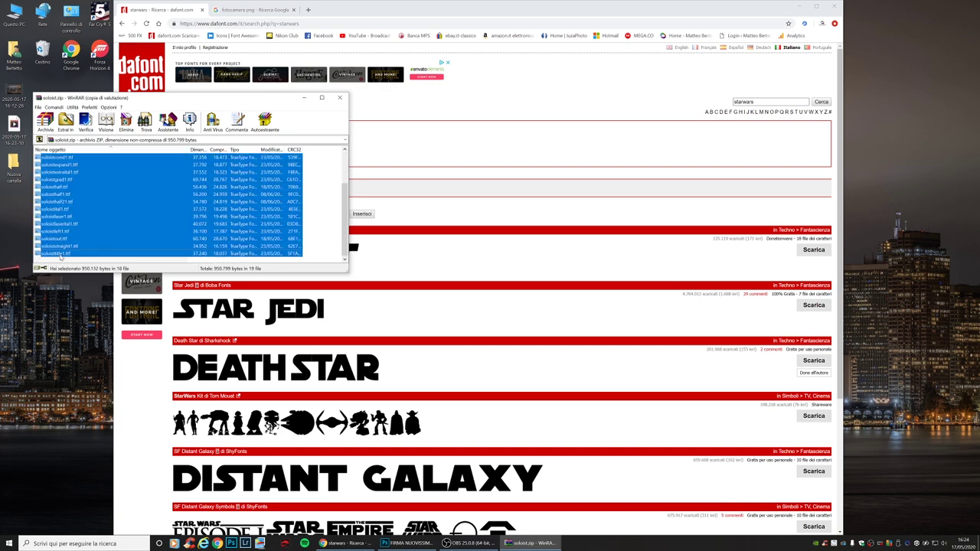
drag(44, 242, 14, 175)
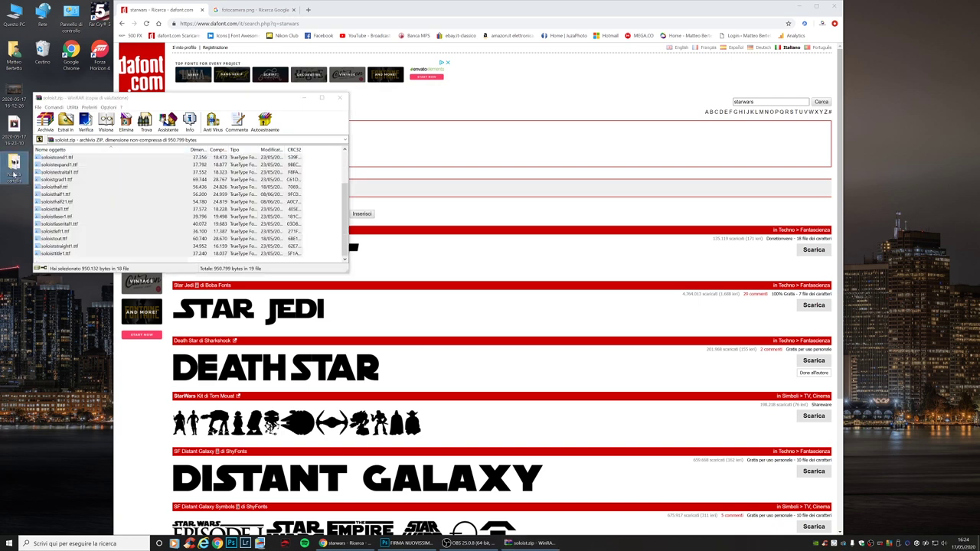
double_click(14, 165)
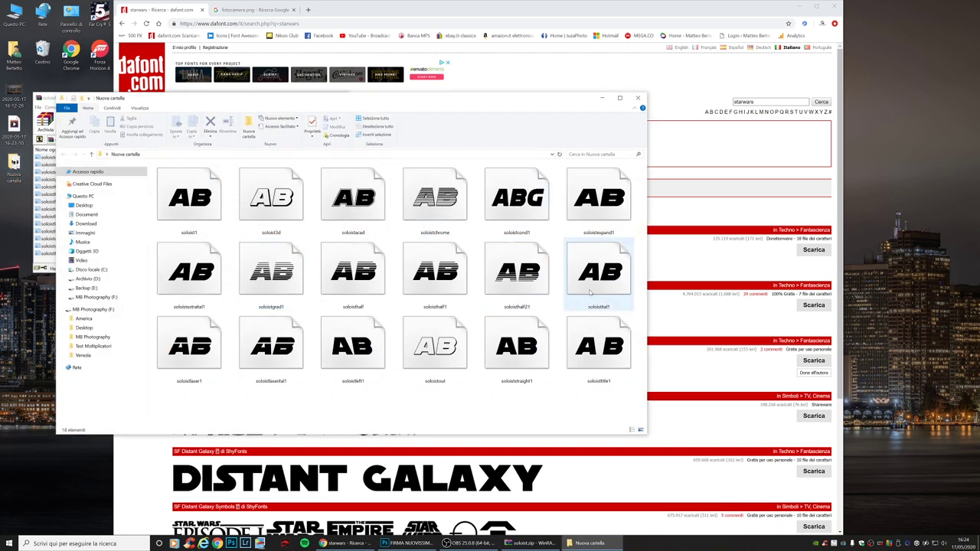
Copy all 18 Soloist fonts into C:\Windows\Fonts, replacing the existing copy.
key(ctrl+a)
right_click(598, 349)
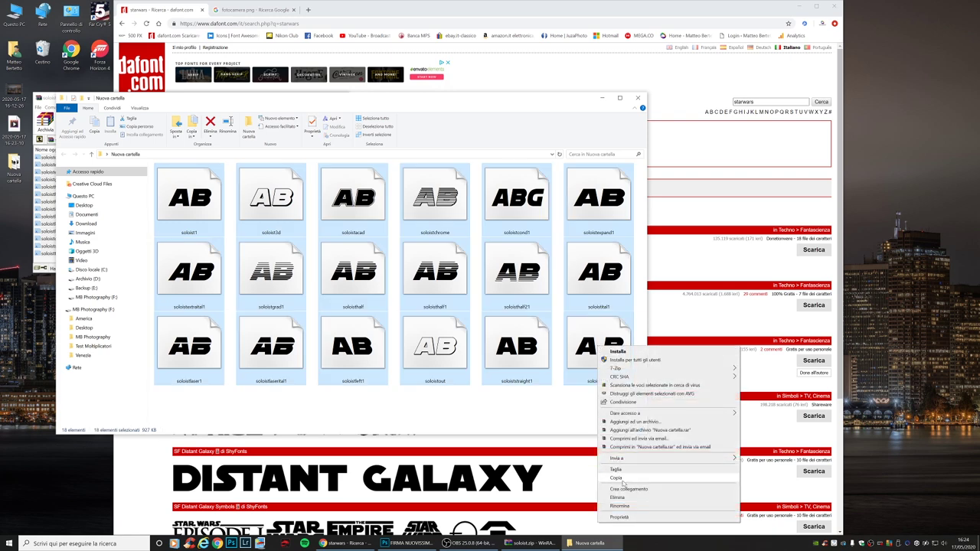
click(617, 479)
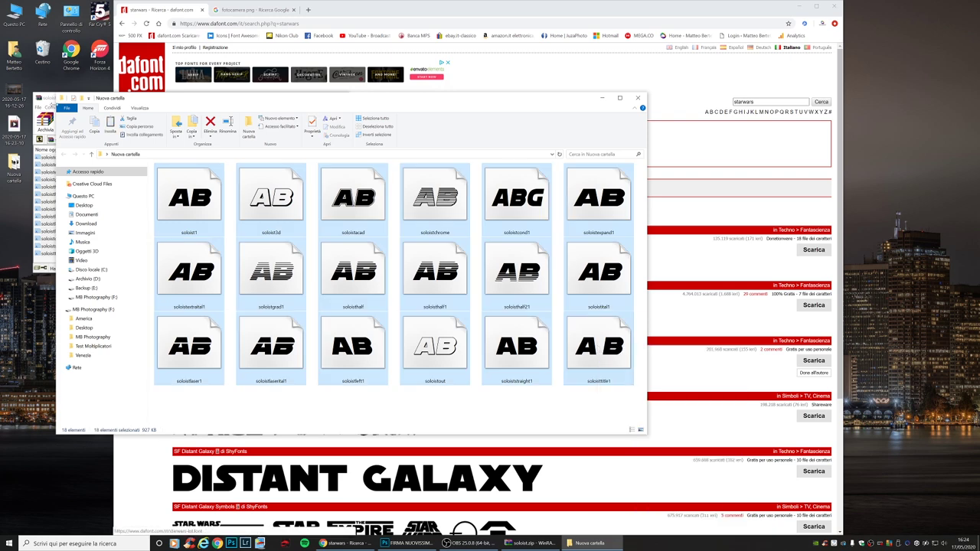
key(super+e)
double_click(244, 249)
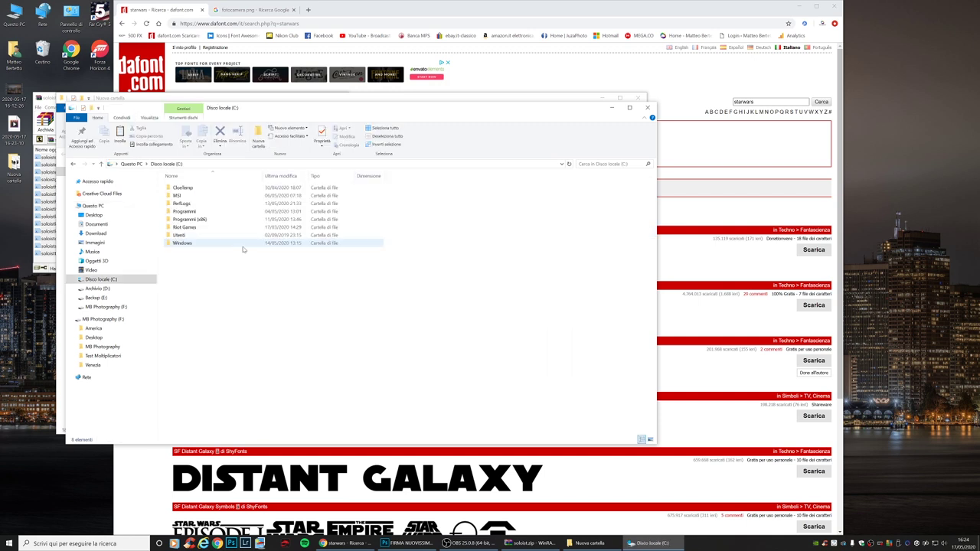
double_click(196, 242)
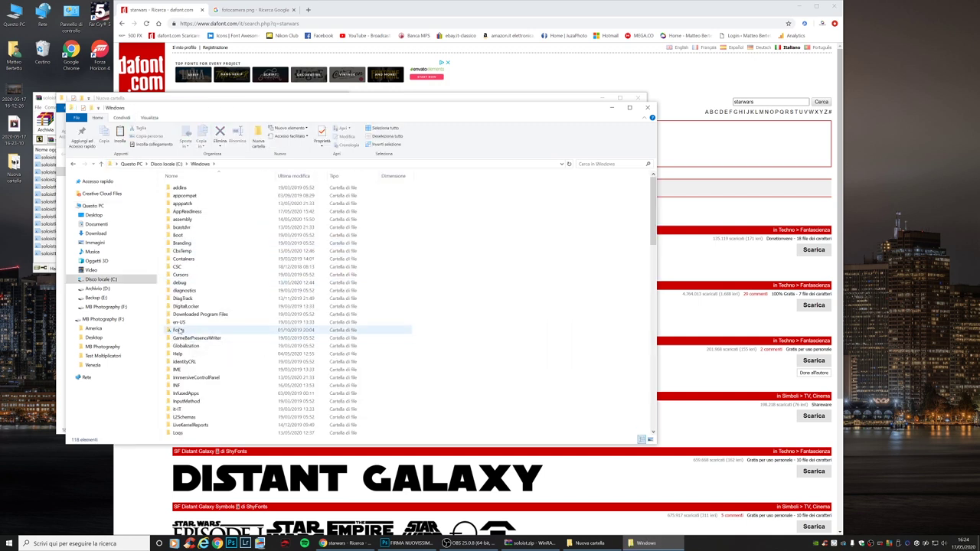
right_click(181, 330)
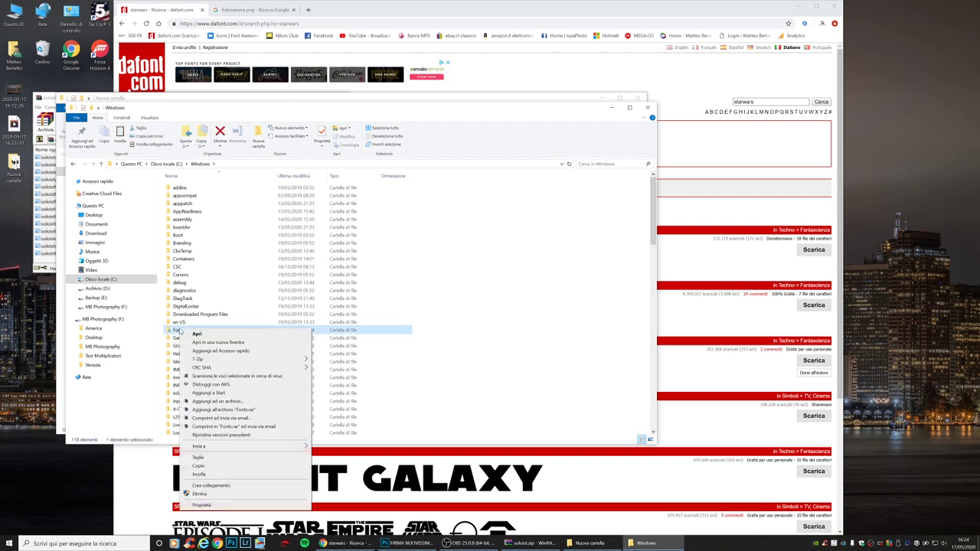
click(209, 480)
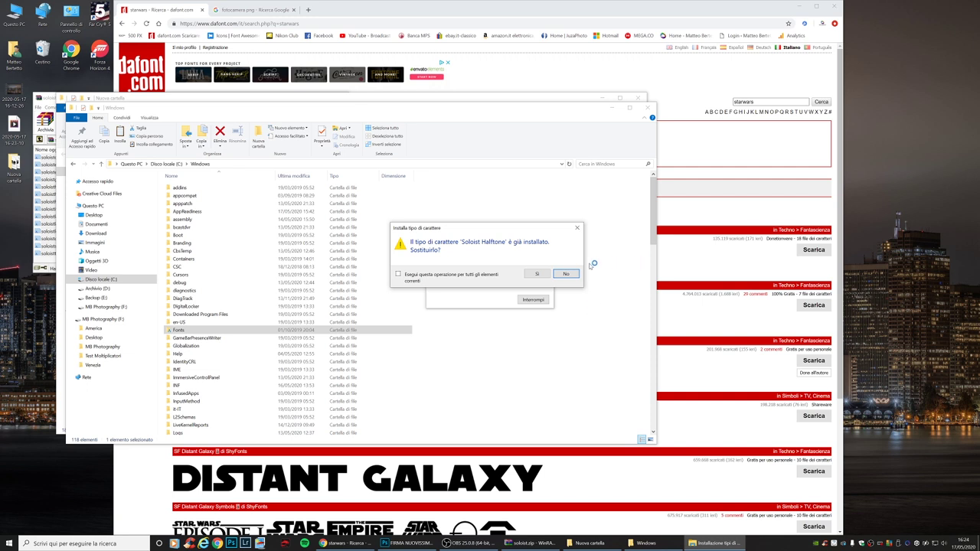
click(538, 275)
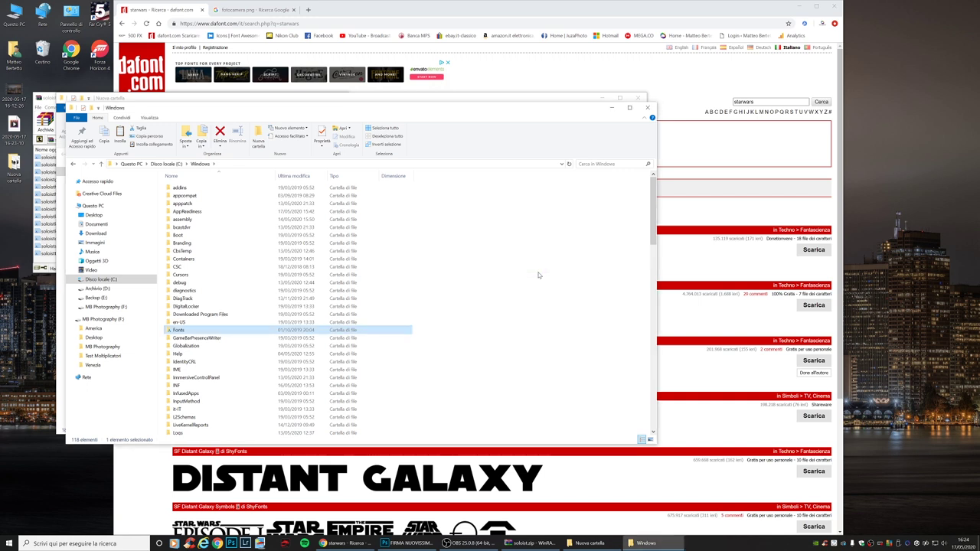
Close the Explorer and WinRAR windows and return to FIRMA NUOVISSIMA.png in Photoshop.
click(648, 108)
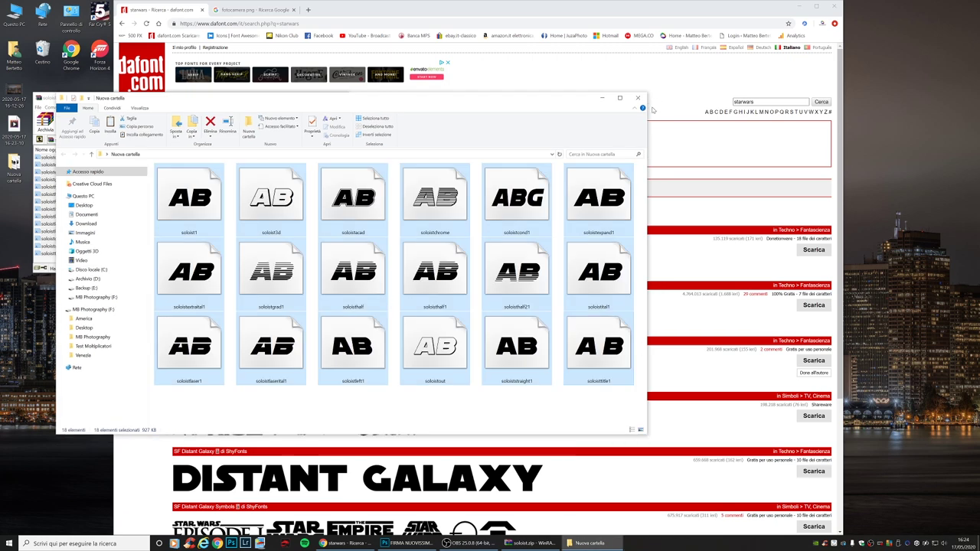
click(640, 101)
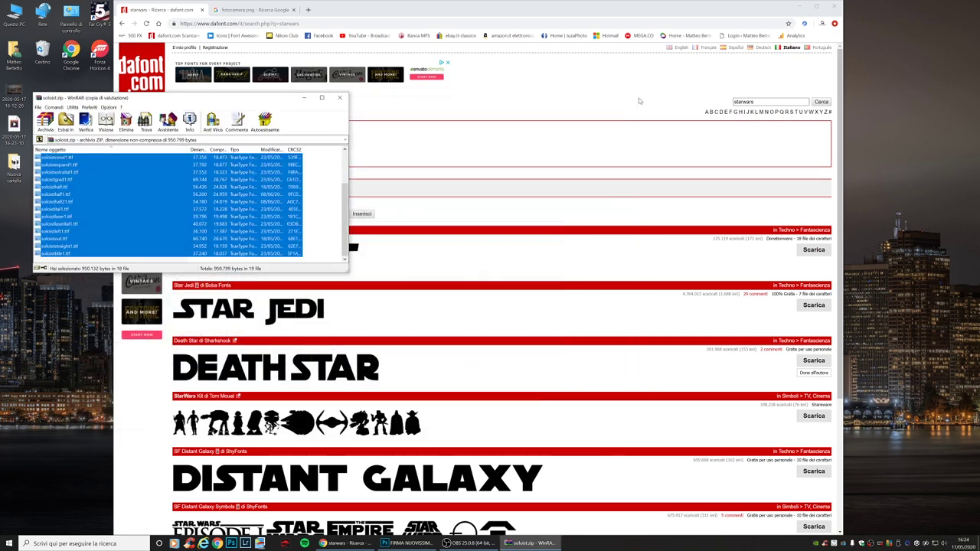
click(340, 99)
click(406, 543)
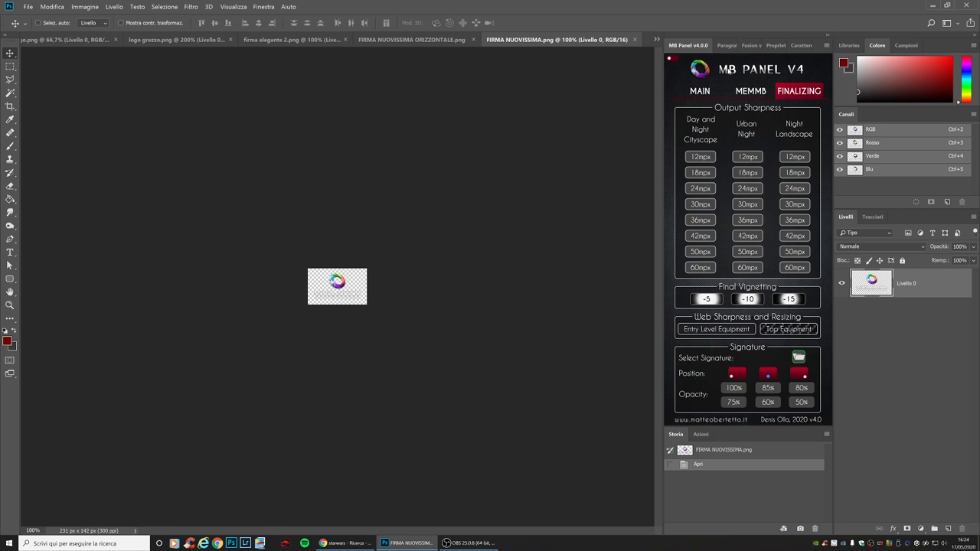
click(799, 46)
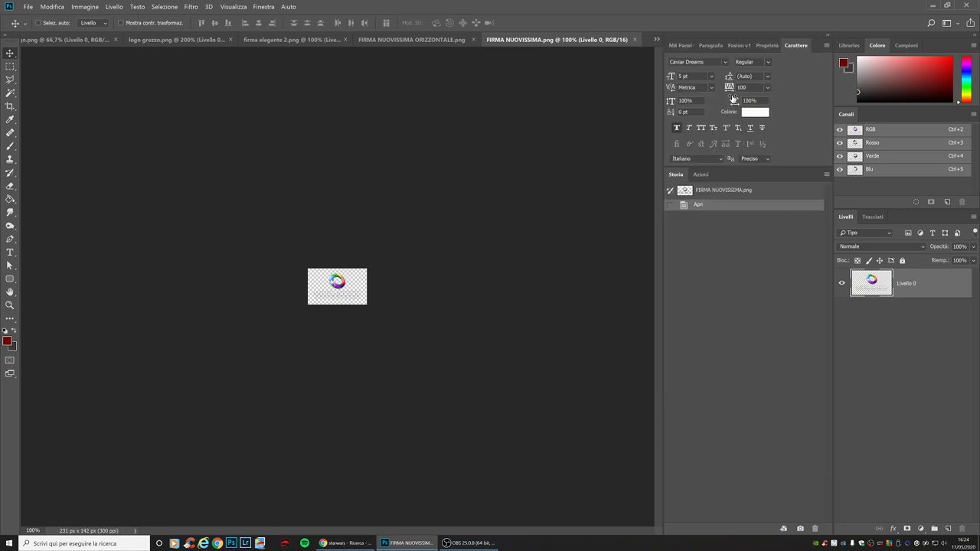
click(725, 62)
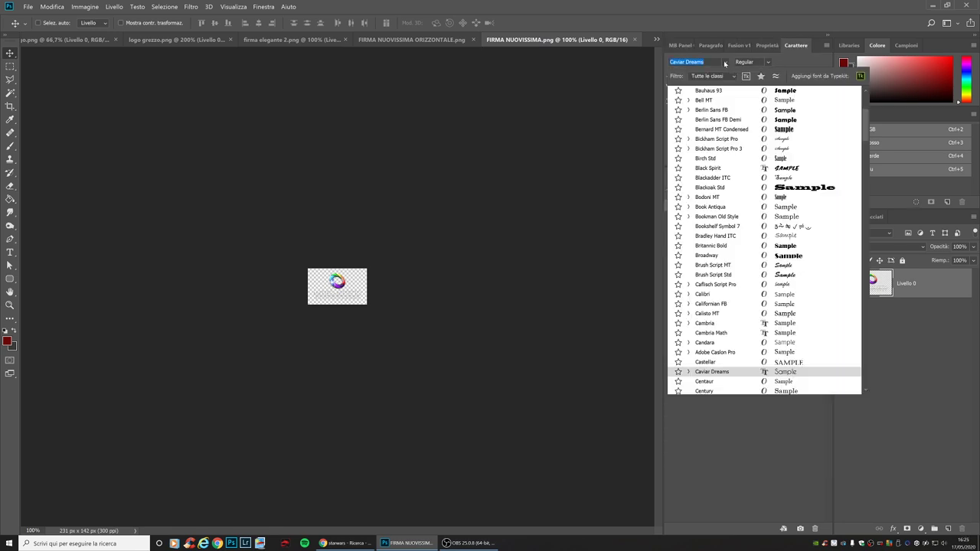
key(Down)
key(Down)
key(Down)
key(Down)
key(Down)
key(Down)
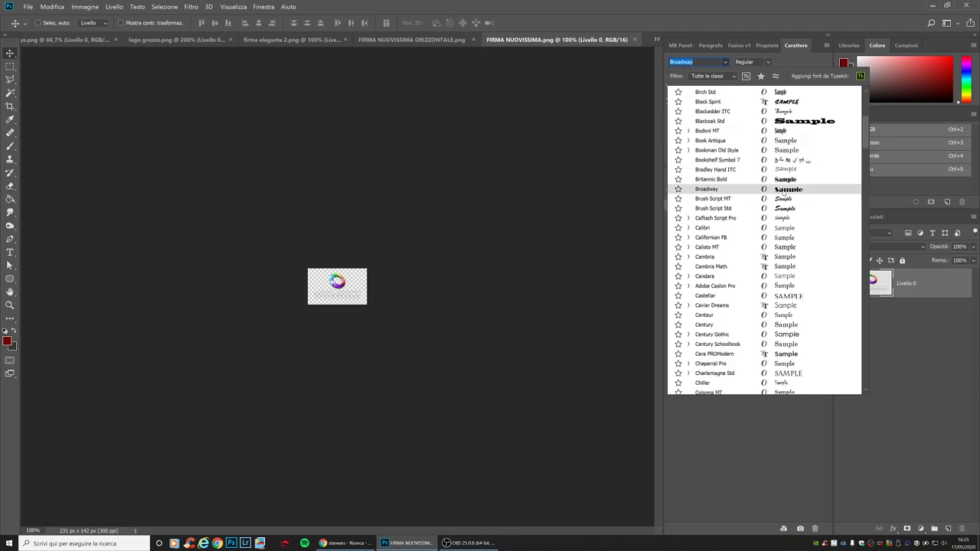
key(Down)
key(Down)
key(Down)
key(Down)
key(Down)
key(Down)
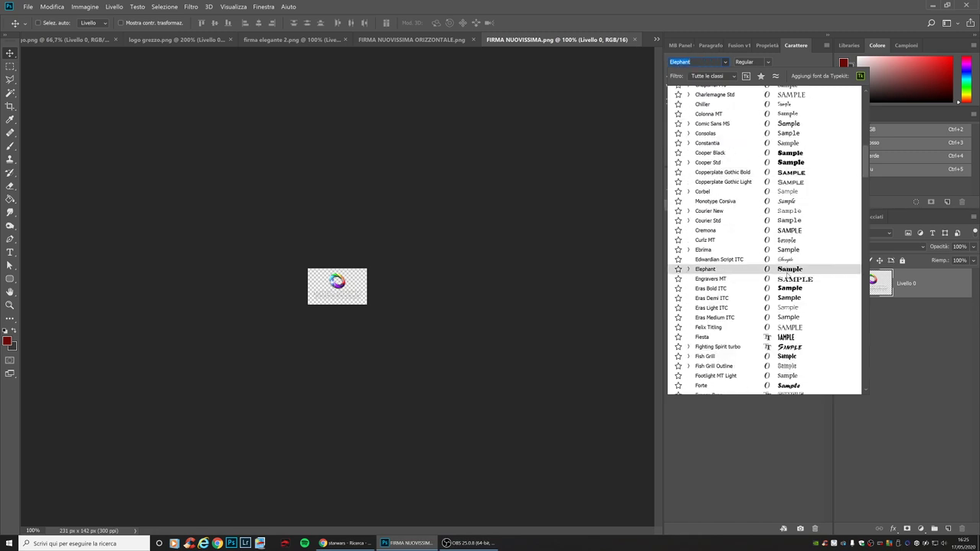
scroll(787, 278, down, 2)
scroll(766, 291, down, 2)
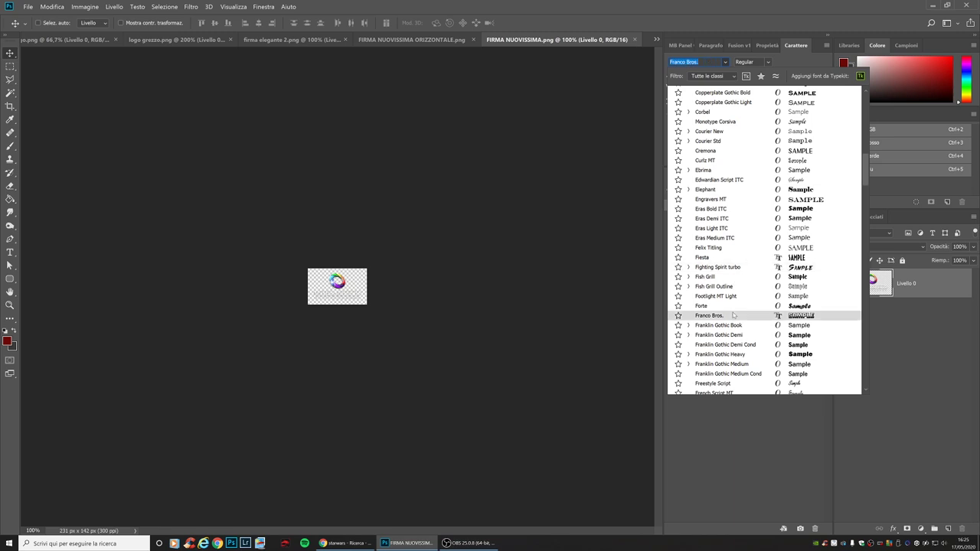
scroll(737, 224, up, 3)
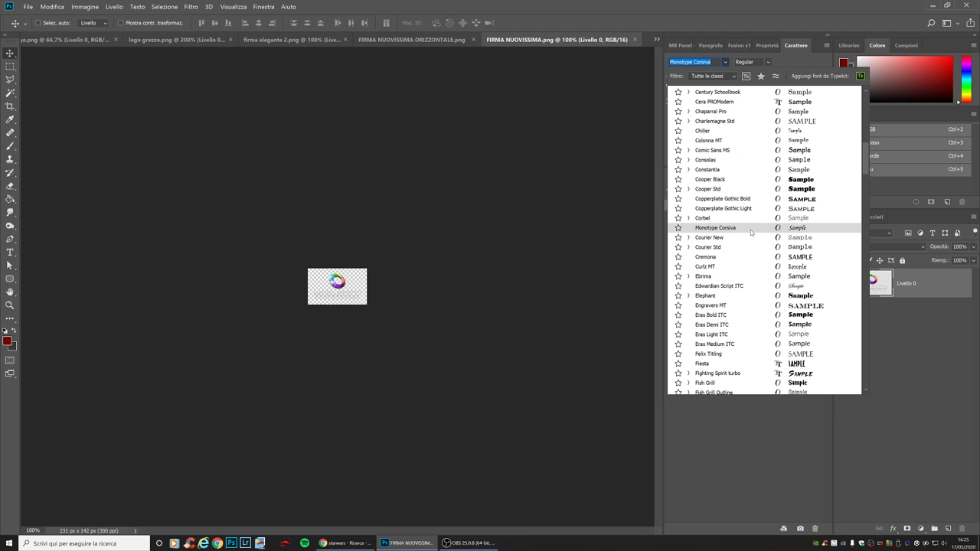
scroll(755, 201, up, 1)
scroll(757, 161, up, 1)
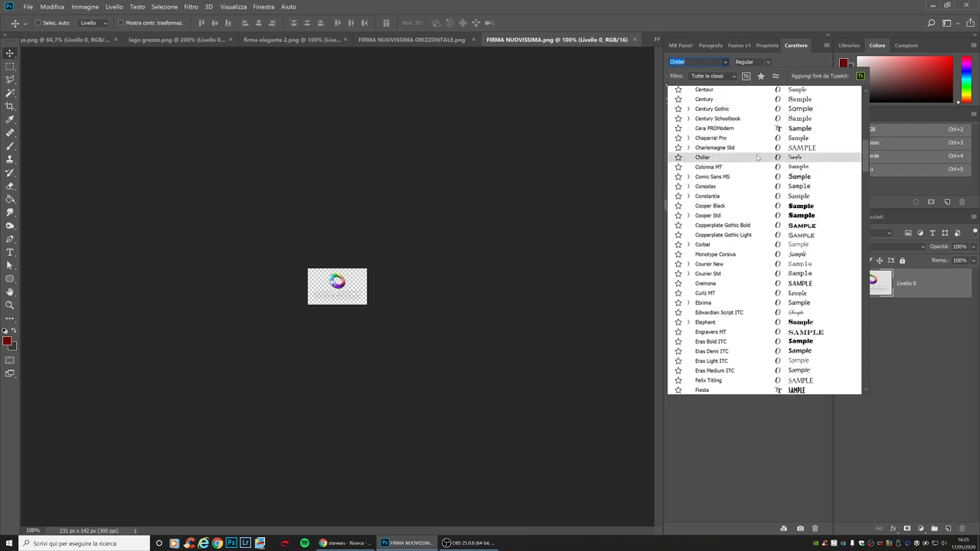
scroll(747, 130, up, 1)
click(730, 93)
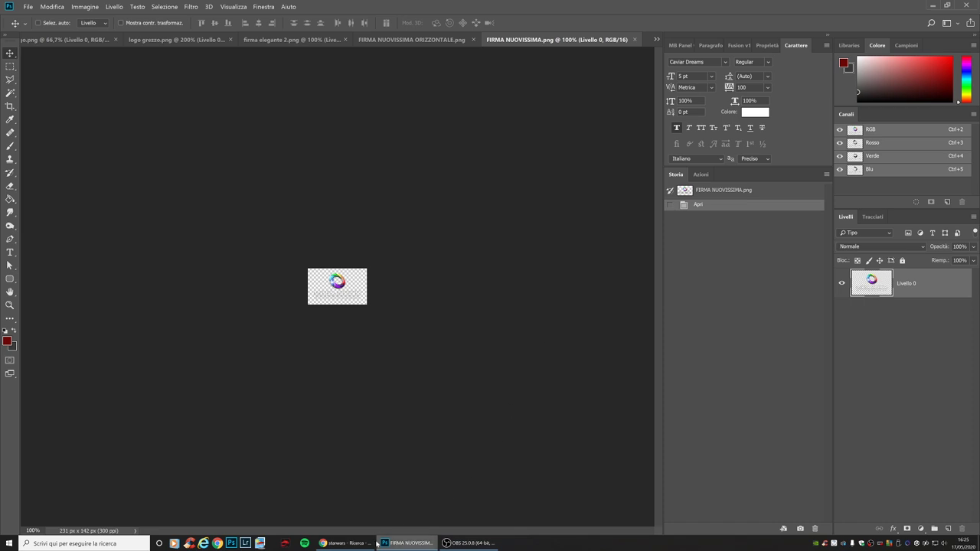
click(345, 543)
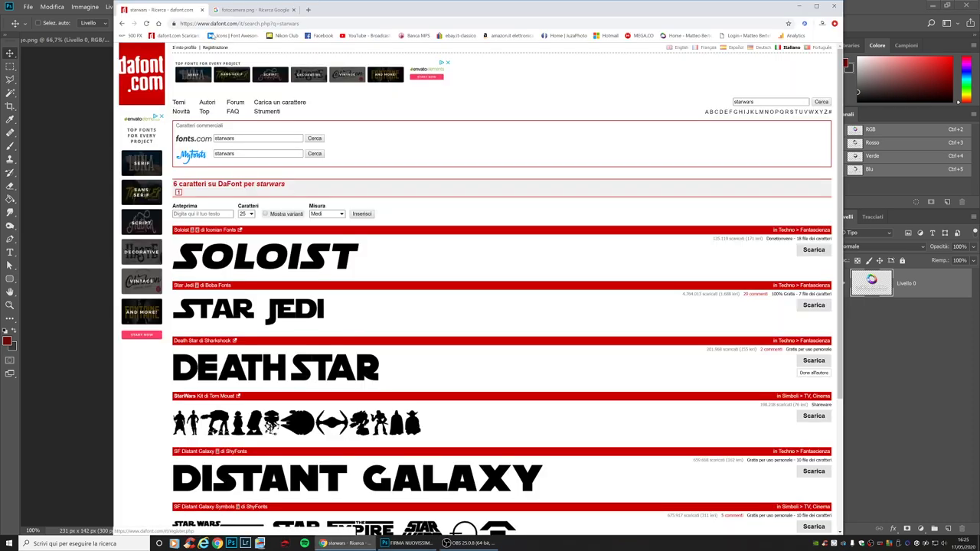
Download the outlined camera icon from Google Images as a PNG from CleanPNG.
click(202, 9)
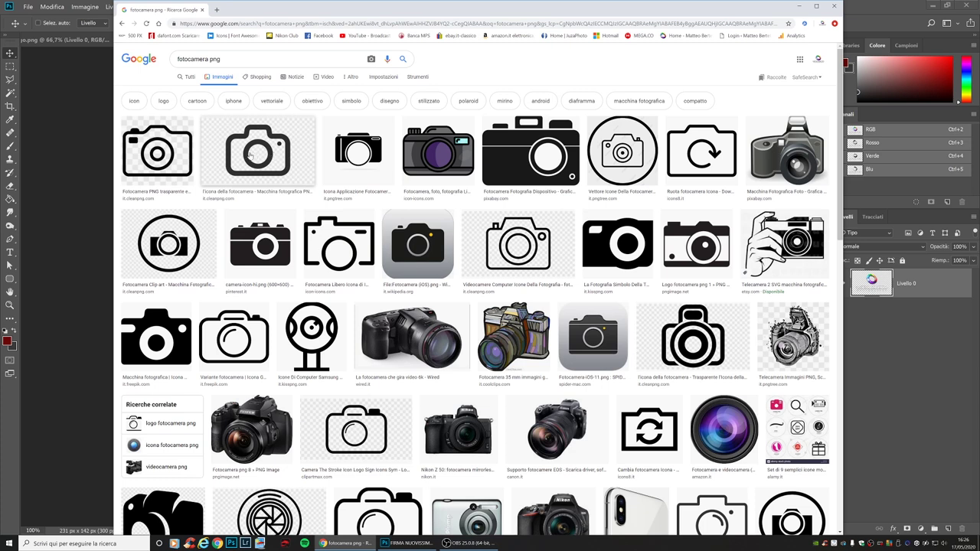
click(253, 156)
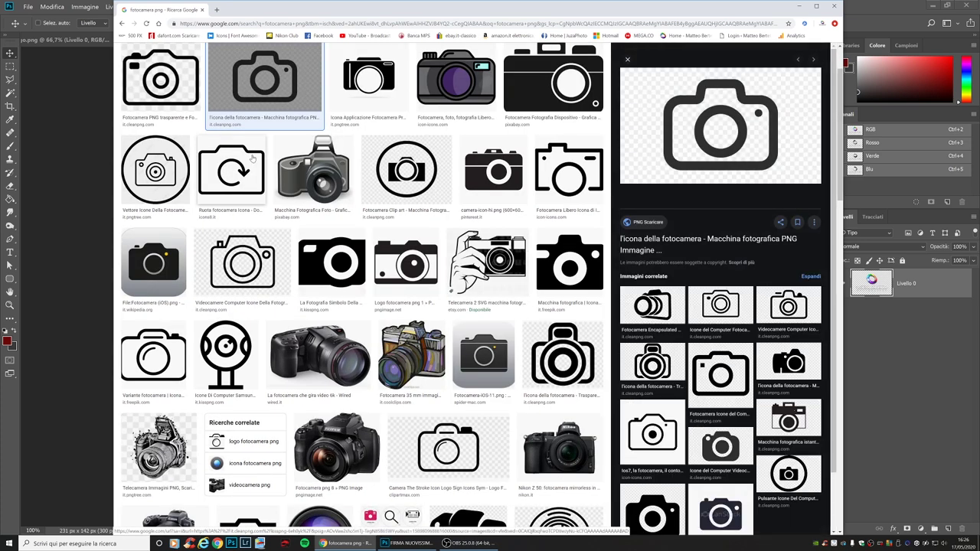
click(715, 129)
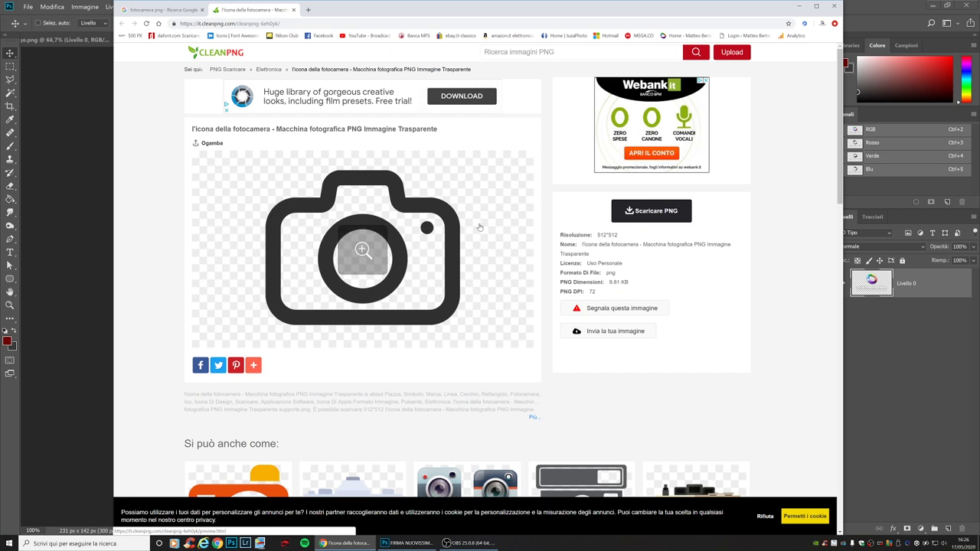
click(667, 215)
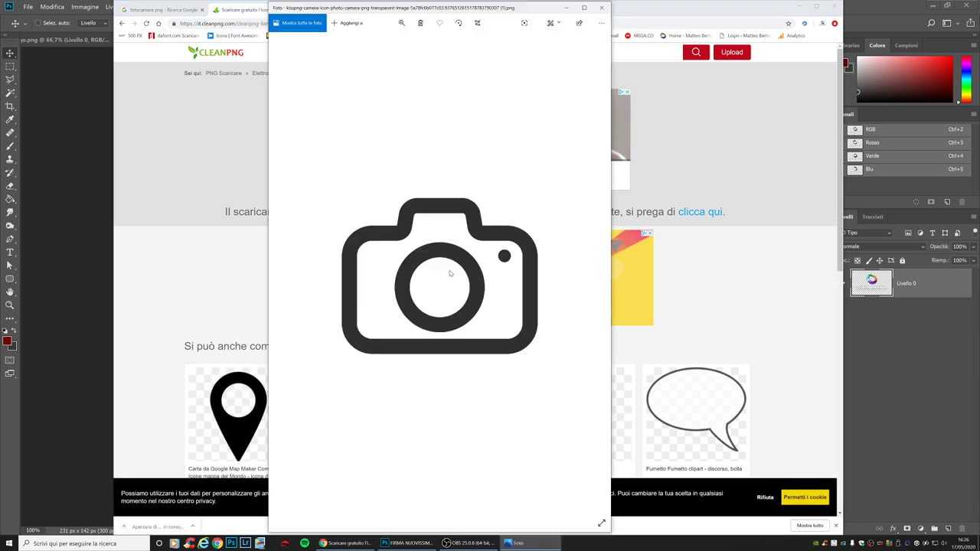
Copy the camera image and paste it onto the desktop as a kisspng file.
right_click(464, 222)
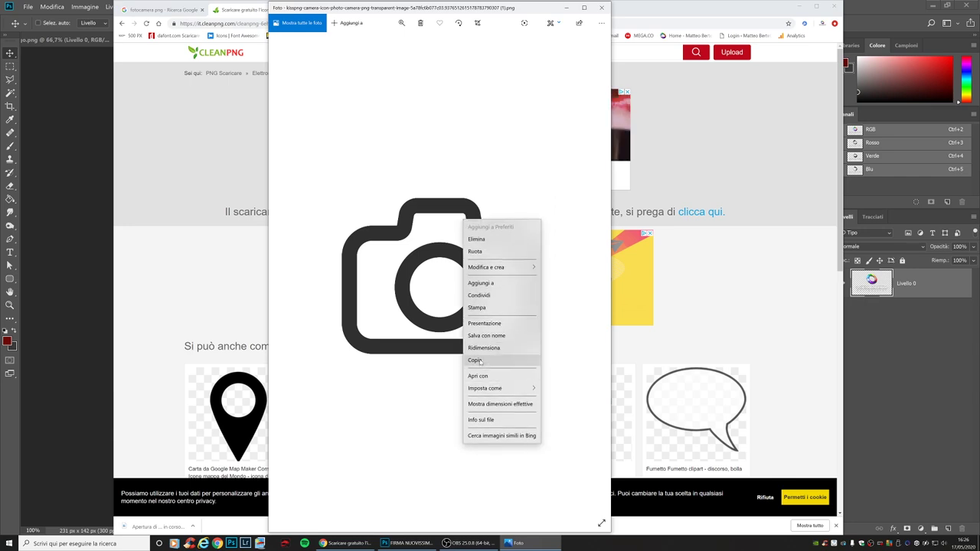
key(Escape)
key(super+d)
right_click(80, 112)
click(107, 145)
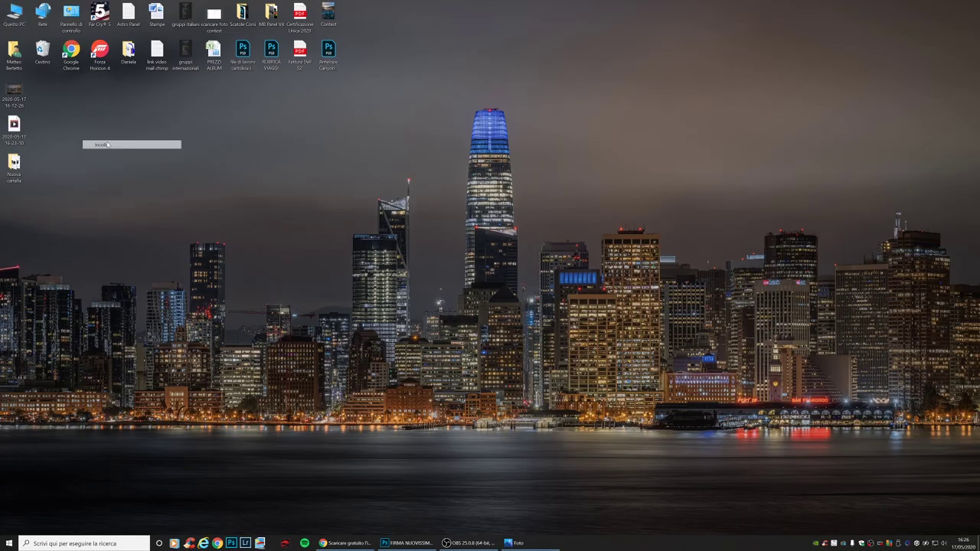
drag(111, 137, 31, 203)
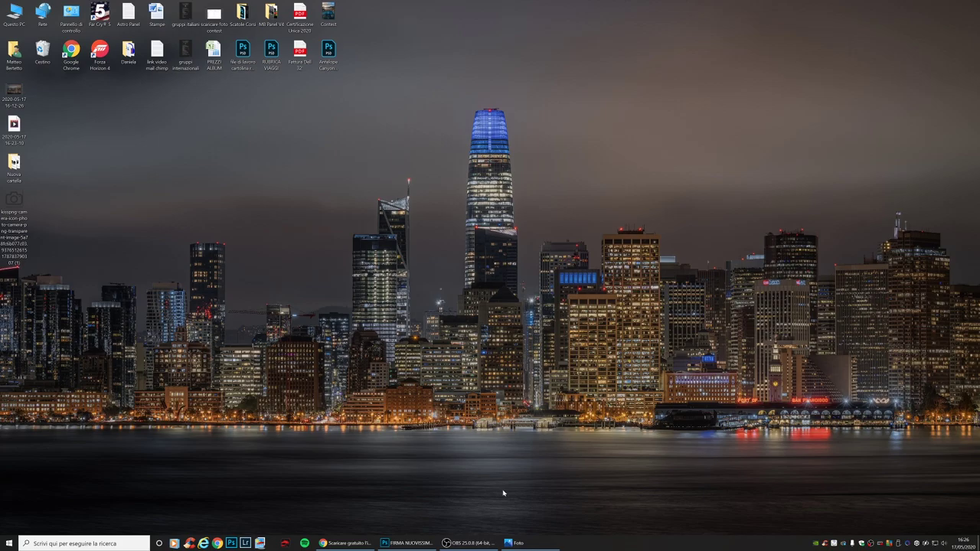
Open the kisspng camera icon PNG from the Desktop in Photoshop.
click(408, 543)
click(28, 7)
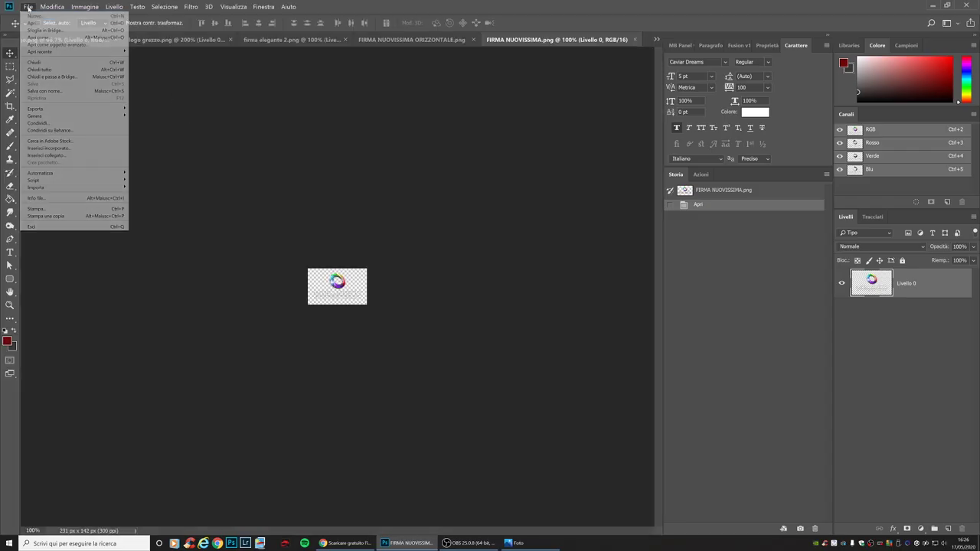
click(35, 23)
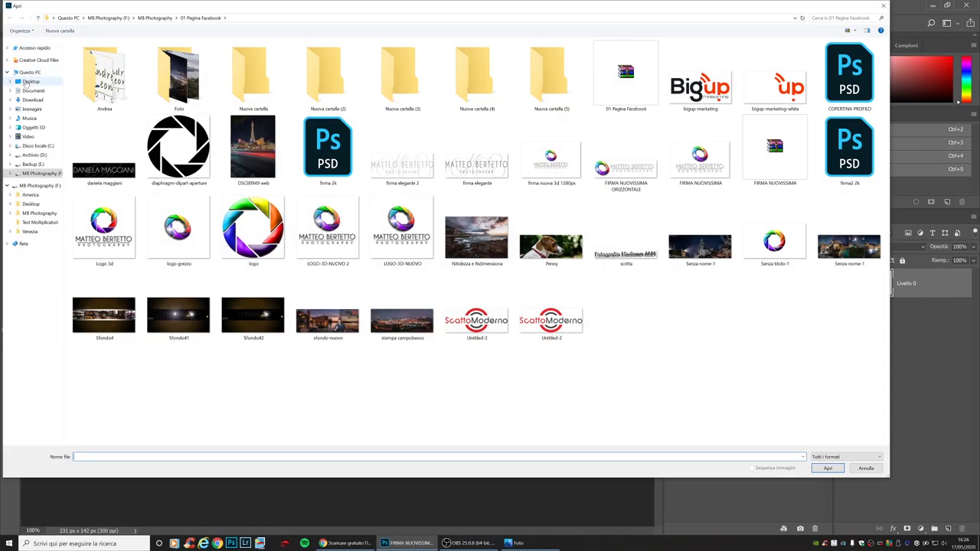
click(27, 82)
double_click(476, 150)
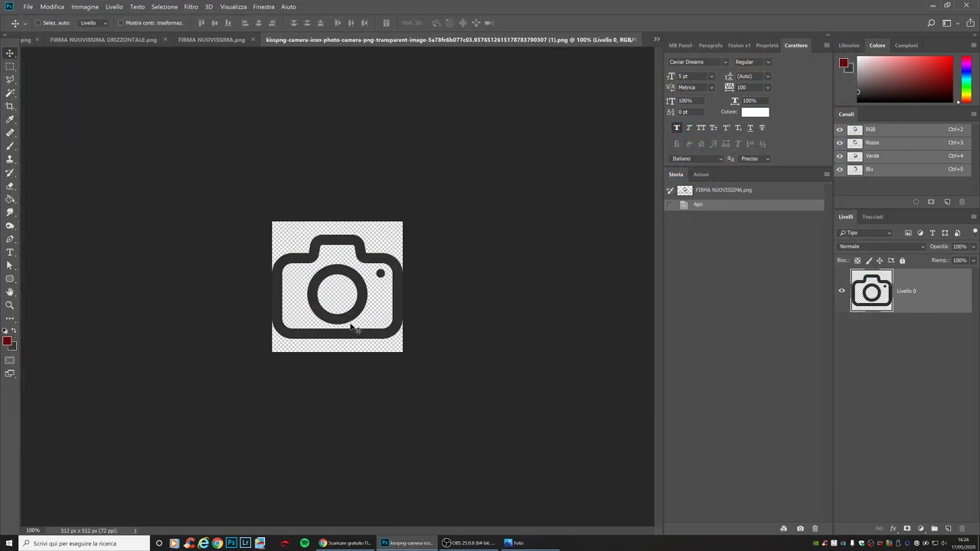
Zoom to 200% and draw a rounded rectangle covering the whole camera icon.
key(z)
click(345, 295)
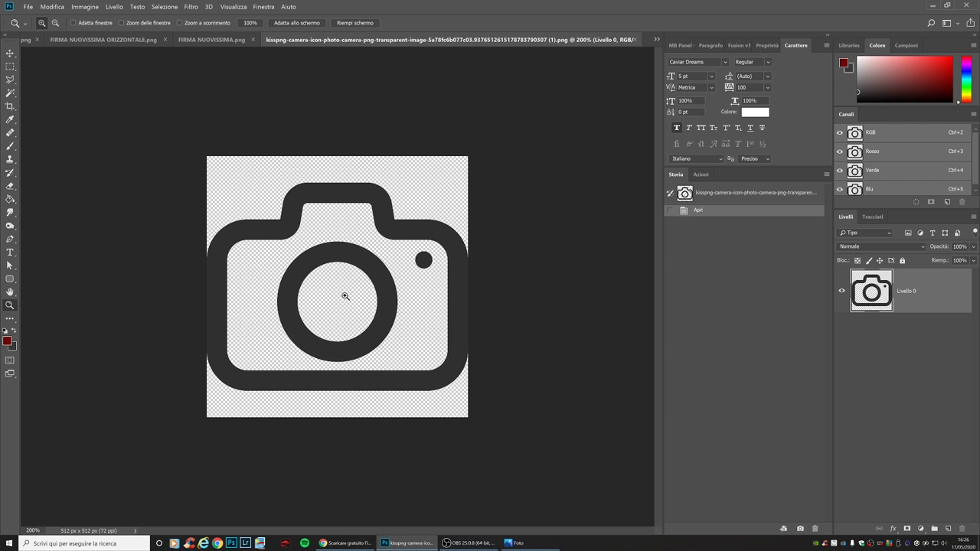
click(10, 279)
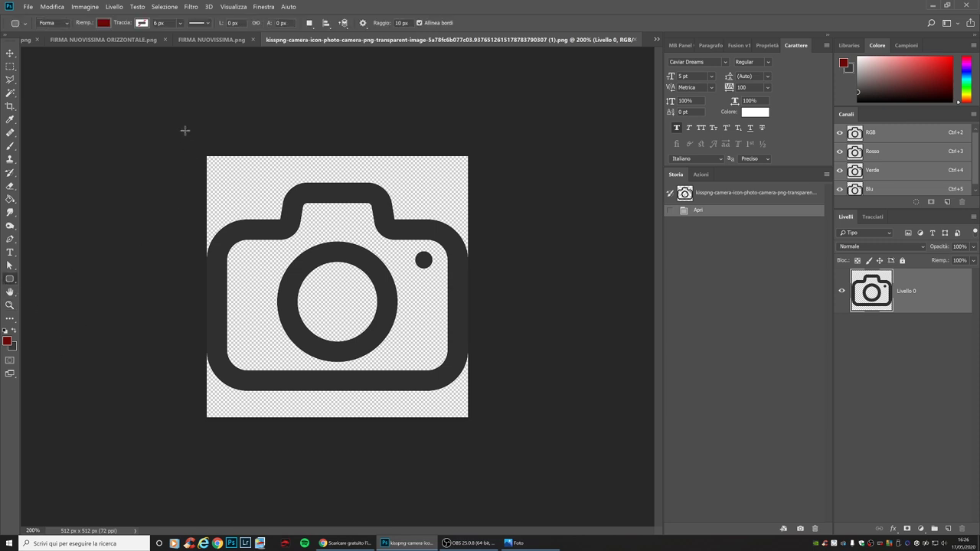
drag(185, 131, 515, 467)
mouse_move(923, 291)
mouse_down()
mouse_move(946, 322)
mouse_move(944, 358)
mouse_up()
click(692, 107)
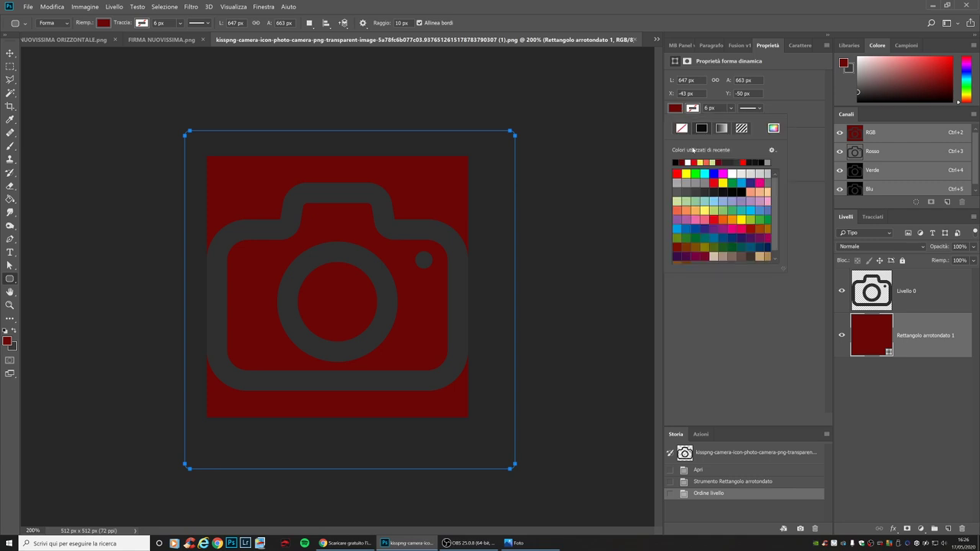
click(694, 161)
click(10, 53)
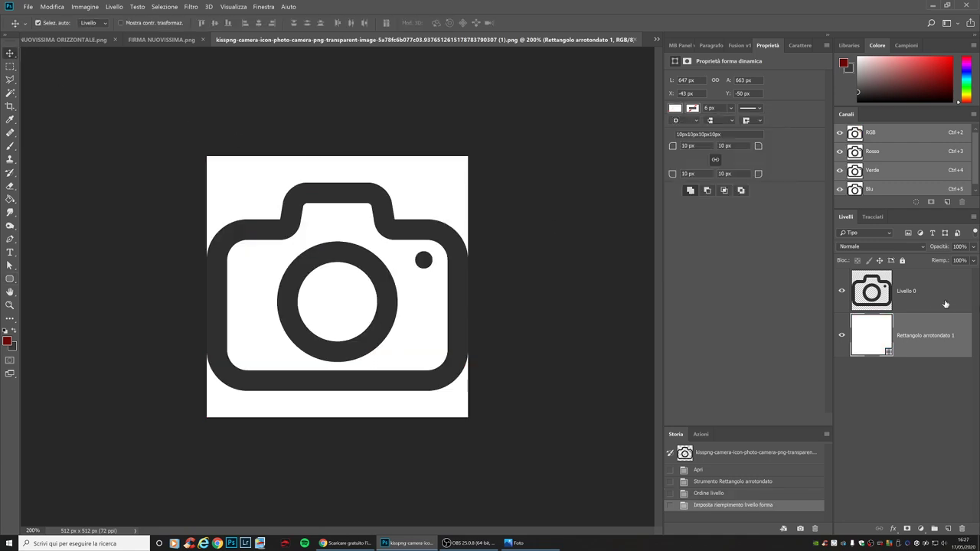
right_click(927, 293)
click(858, 425)
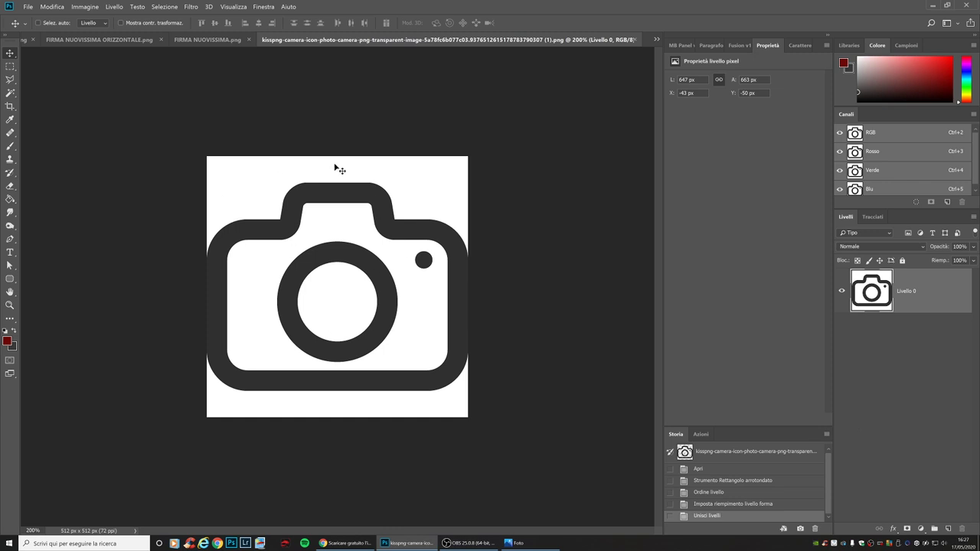
click(10, 93)
click(296, 171)
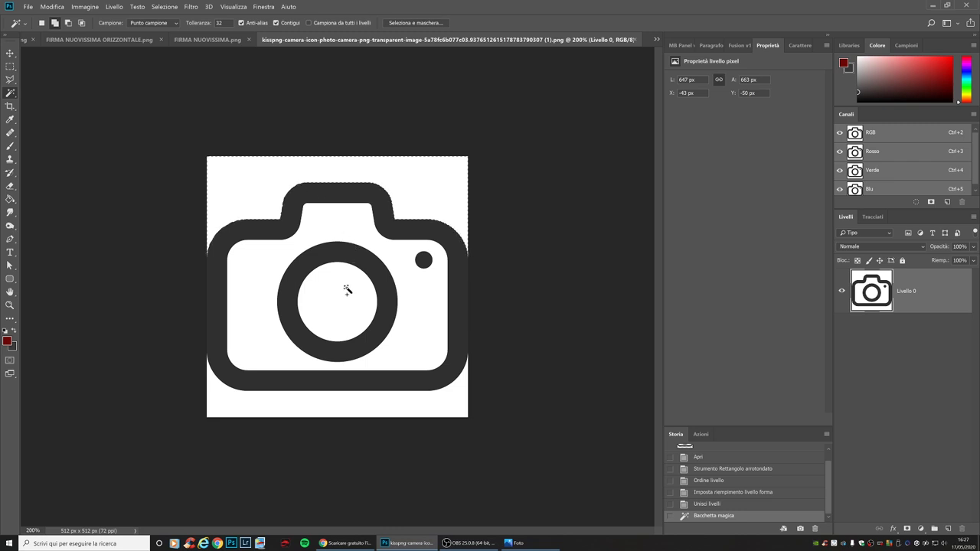
shift+click(344, 288)
shift+click(334, 242)
click(235, 412)
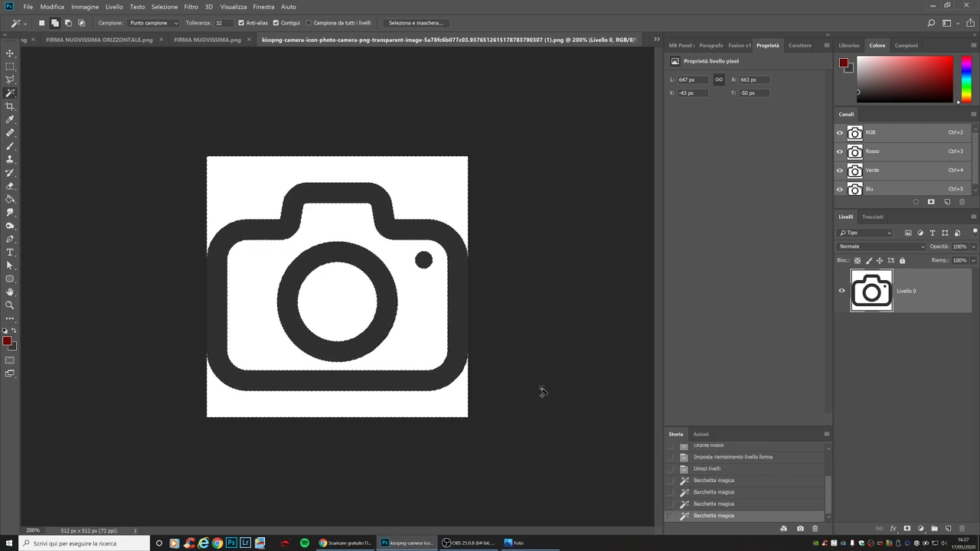
key(Delete)
key(ctrl+d)
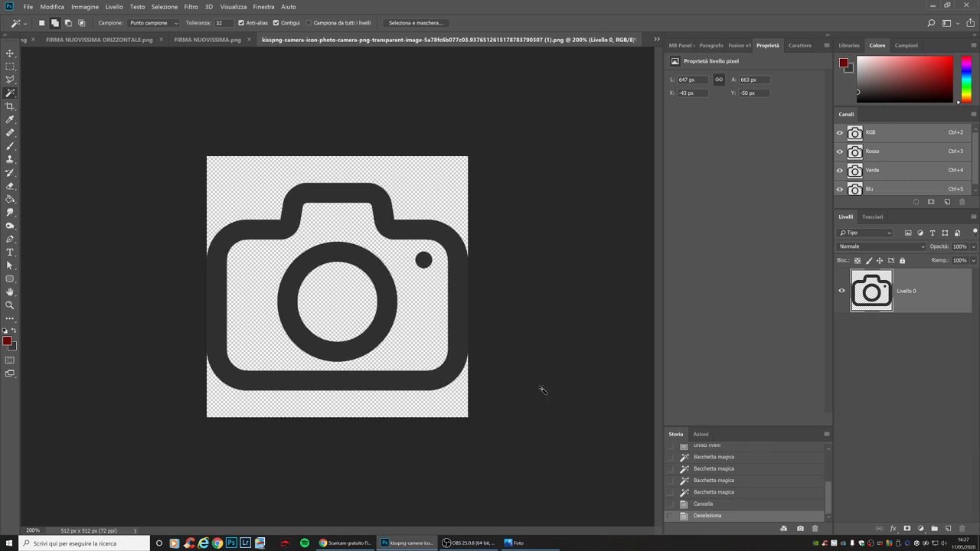
click(10, 67)
drag(203, 153, 606, 501)
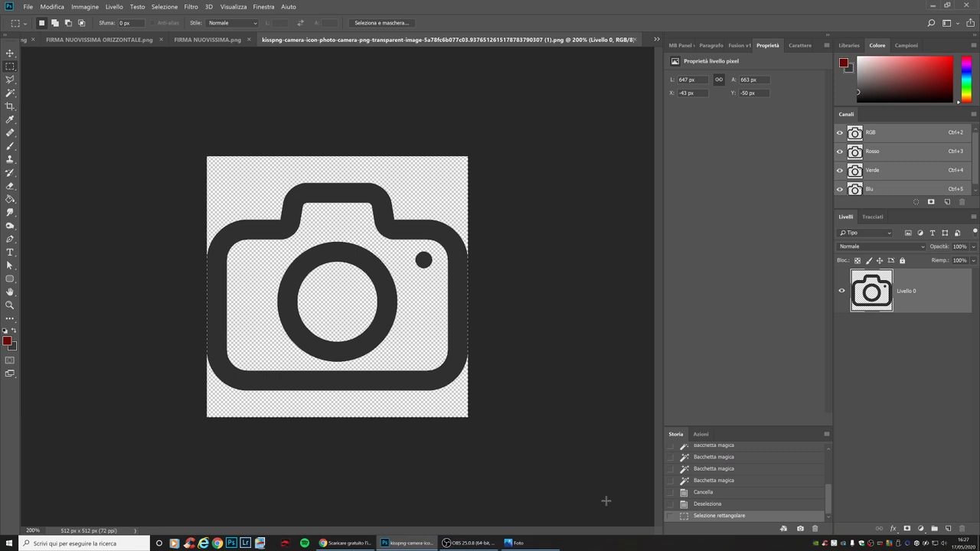
scroll(716, 470, up, 2)
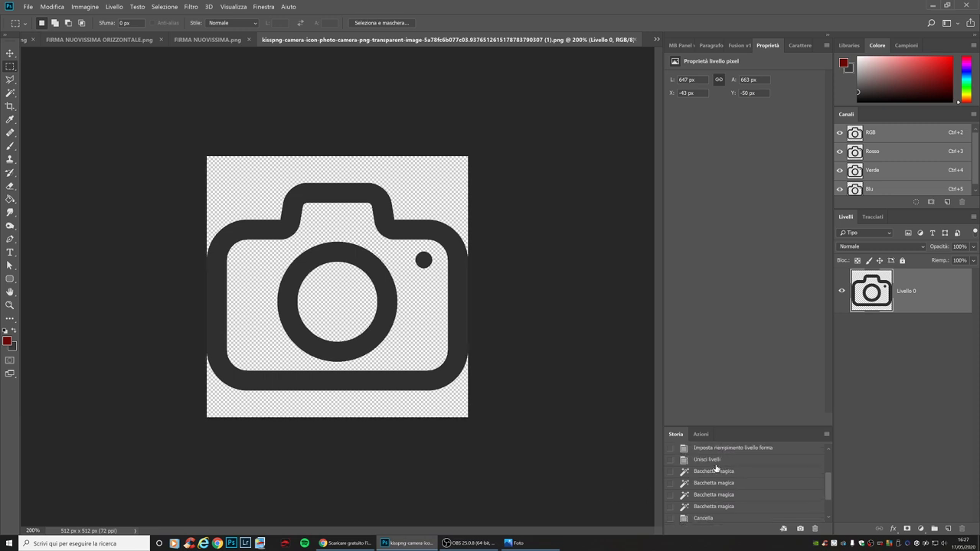
click(716, 465)
scroll(717, 465, up, 3)
click(718, 471)
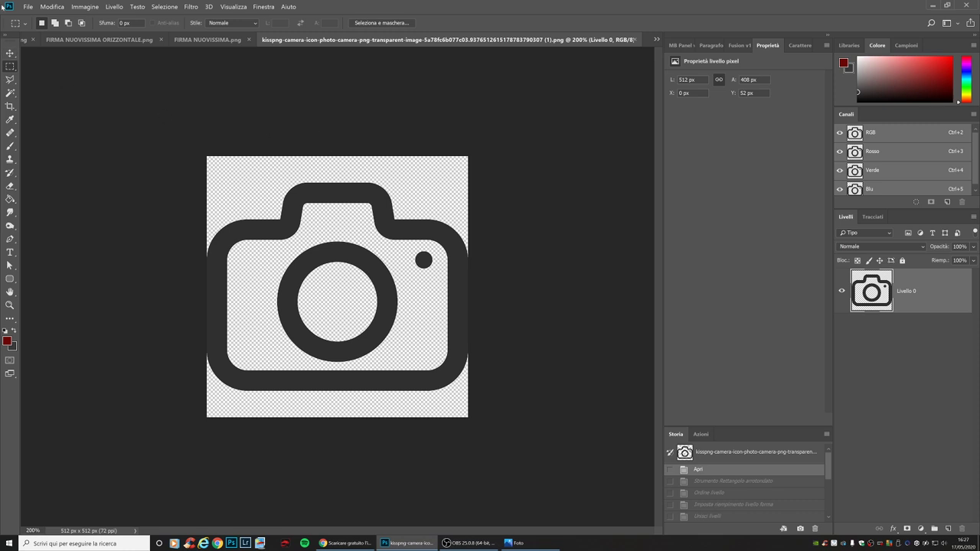
Open Antelope Canyon.jpg from the America folder via File > Apri.
click(27, 6)
click(46, 24)
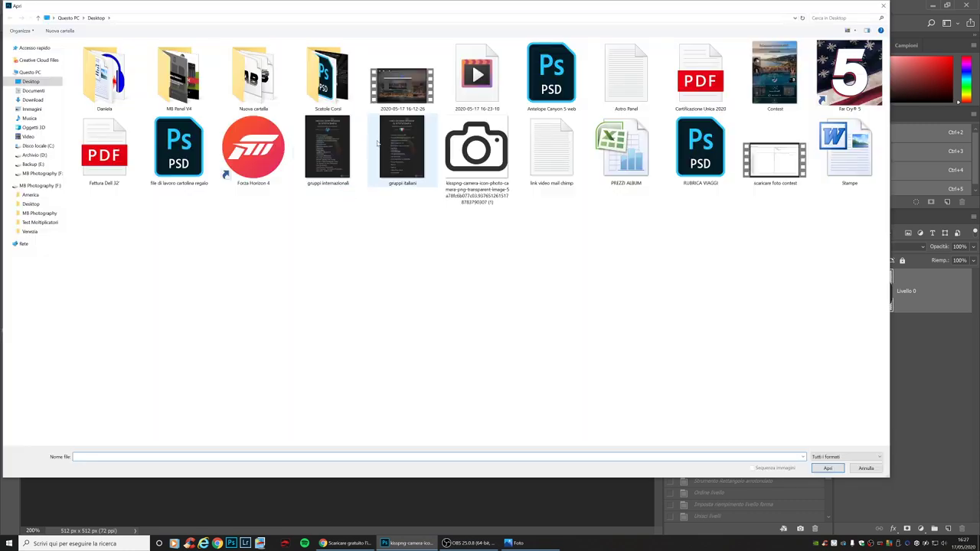
click(32, 196)
key(Escape)
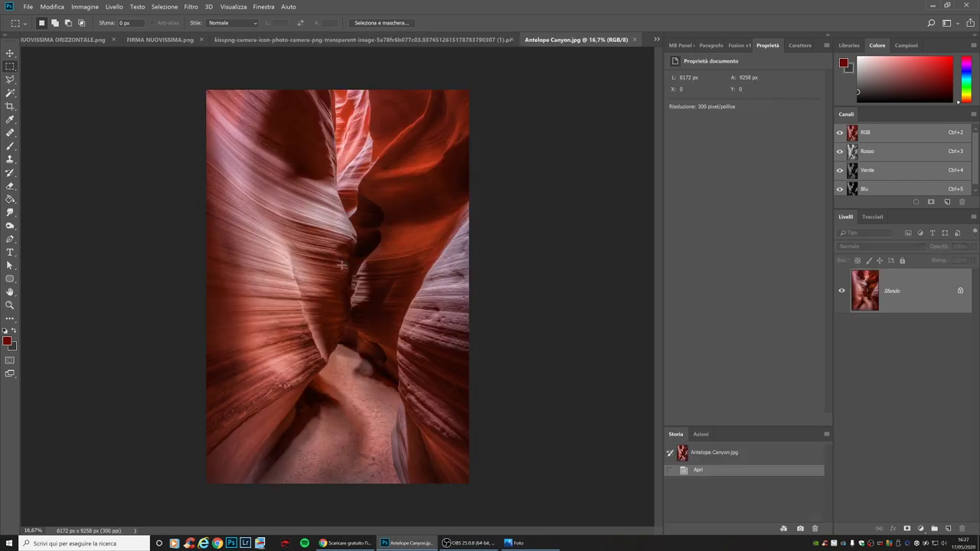
Run MB Panel's FINALIZING Top Equipment action to create a sharpened 1280 × 1920 px web copy.
click(682, 45)
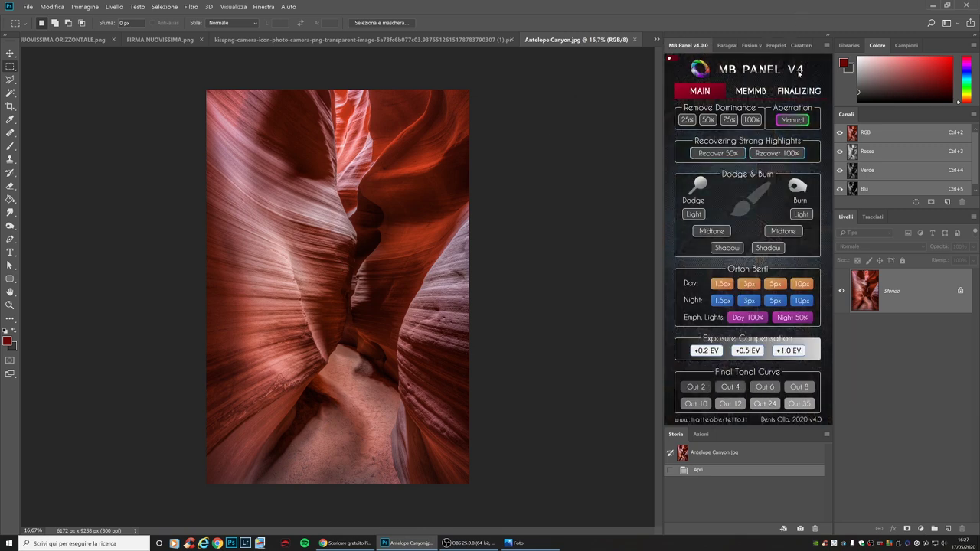
click(797, 93)
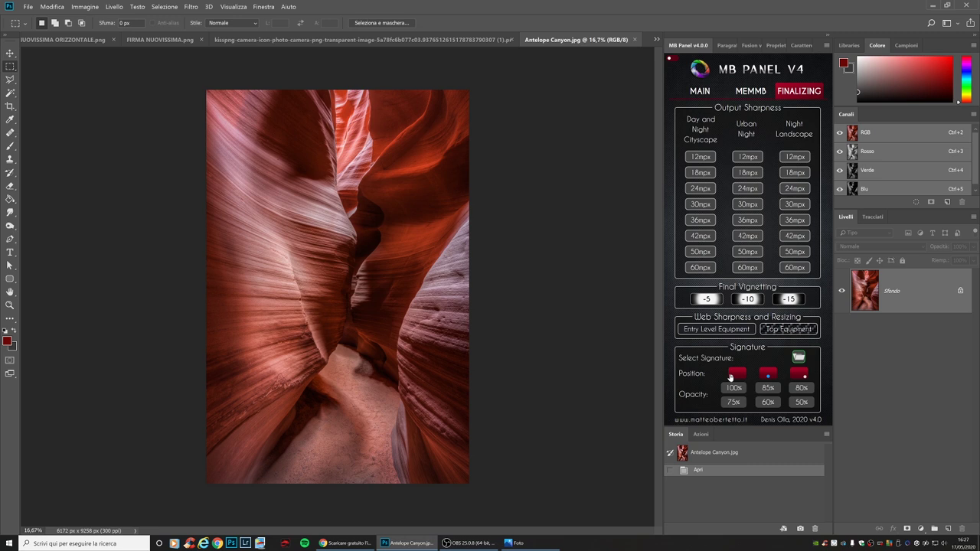
click(789, 329)
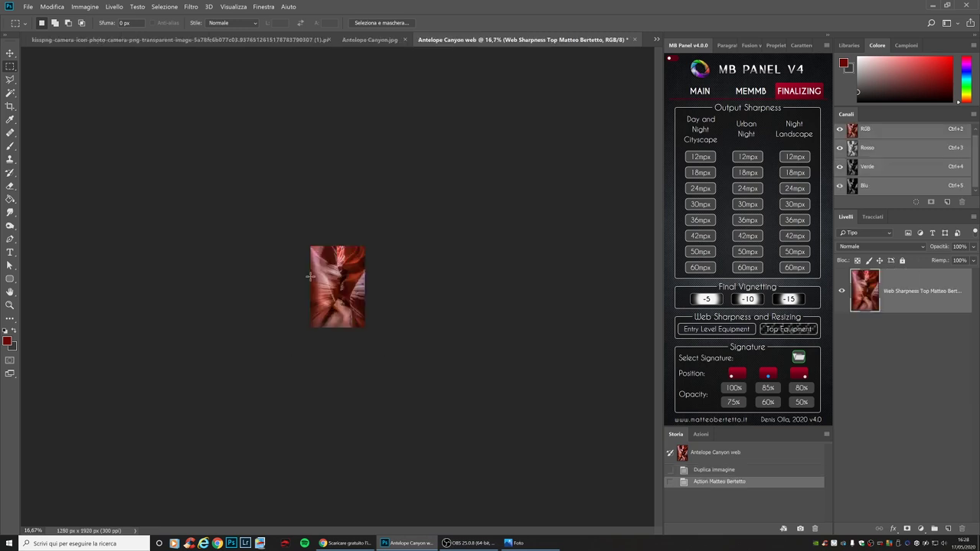
Zoom in on the web copy, draw a rectangular marquee, then deselect it.
key(z)
click(341, 320)
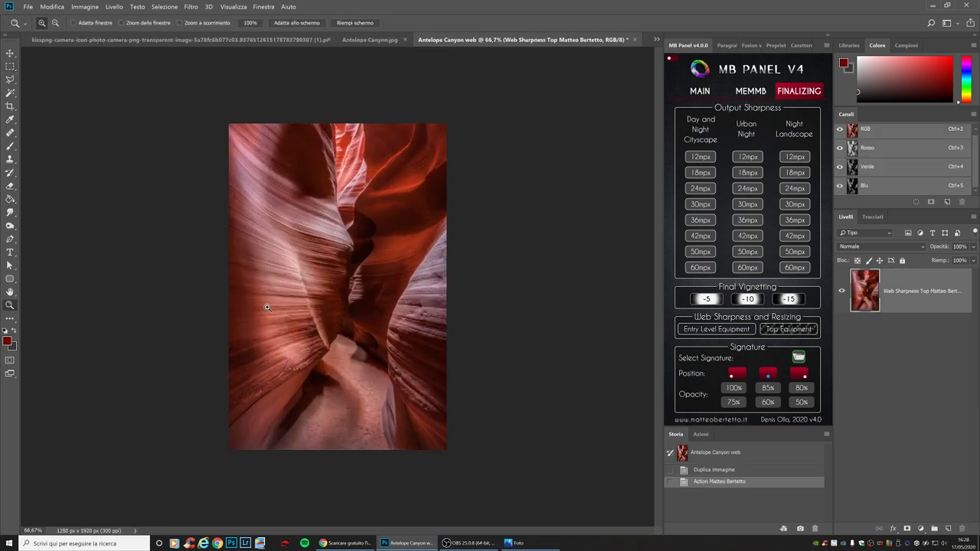
key(m)
drag(219, 114, 532, 480)
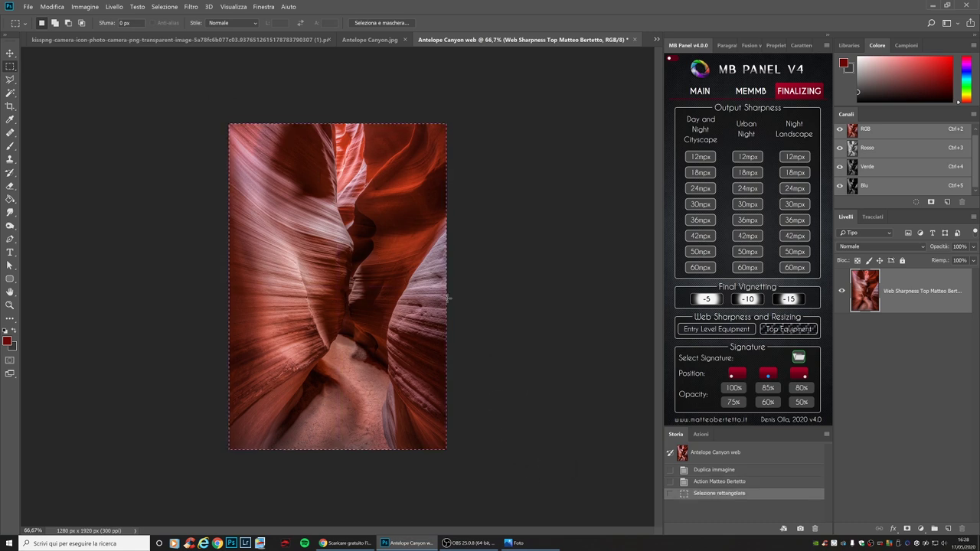
key(ctrl+d)
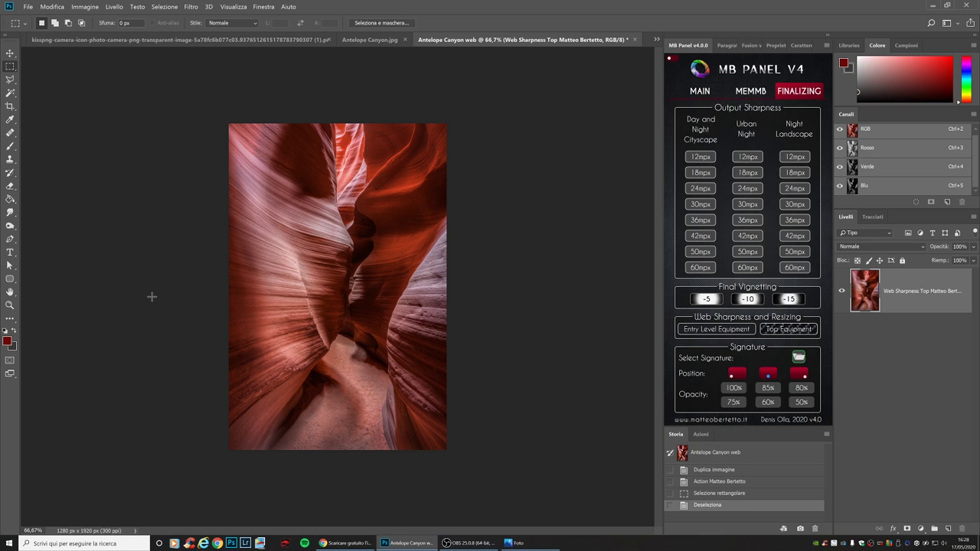
Copy the camera icon into Antelope Canyon.jpg and move it near the bottom.
click(370, 39)
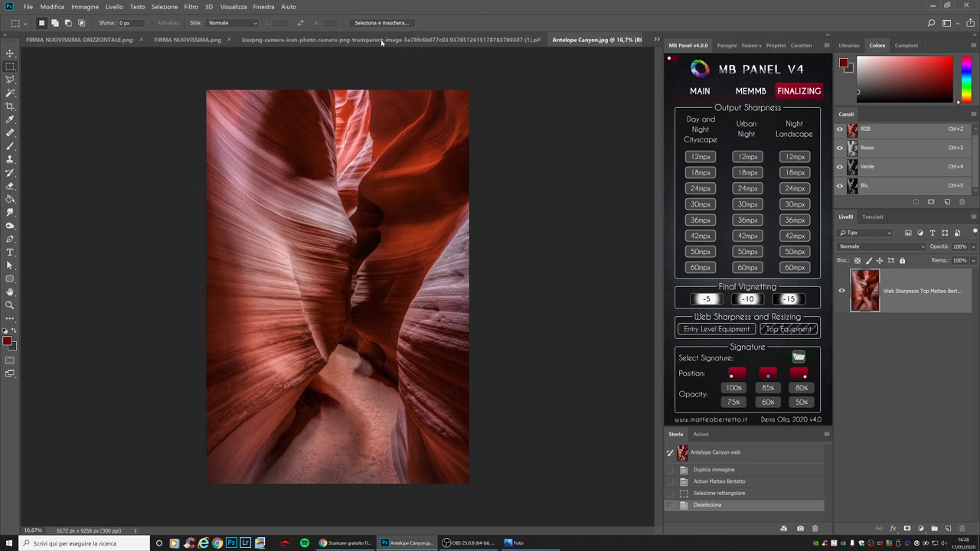
click(657, 39)
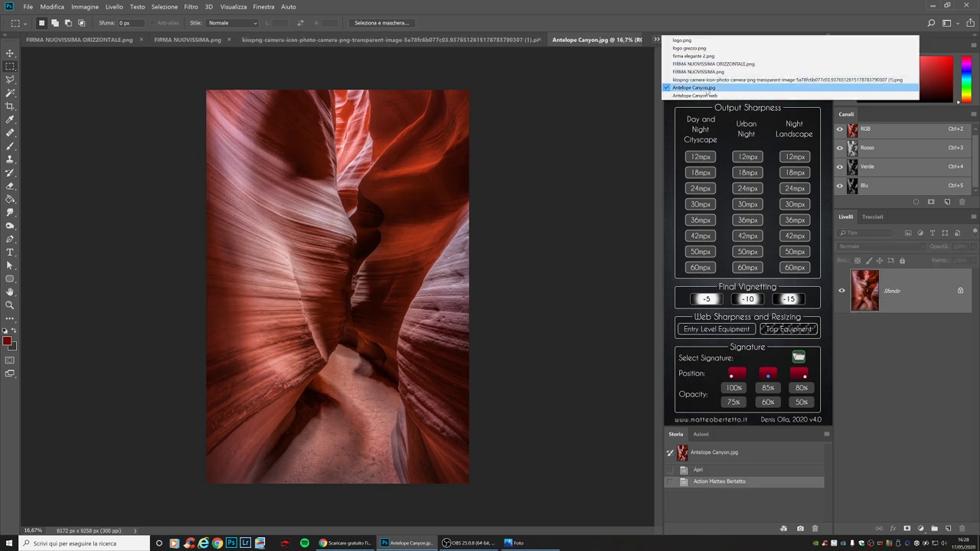
click(735, 79)
drag(82, 76, 597, 484)
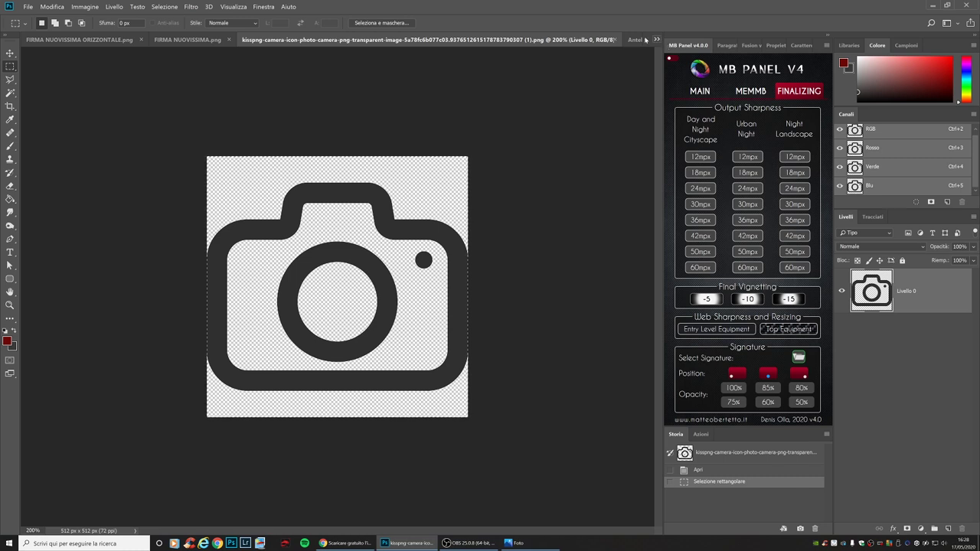
click(646, 39)
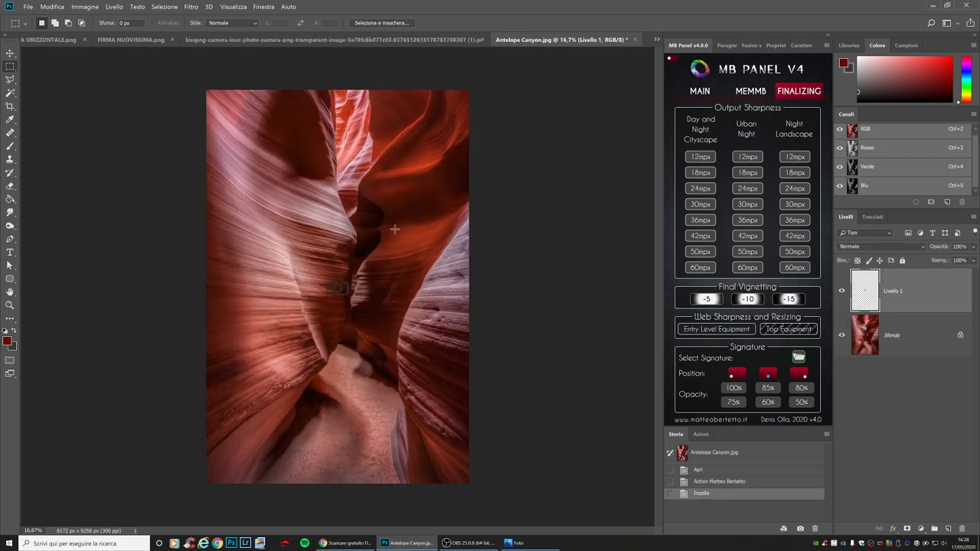
key(v)
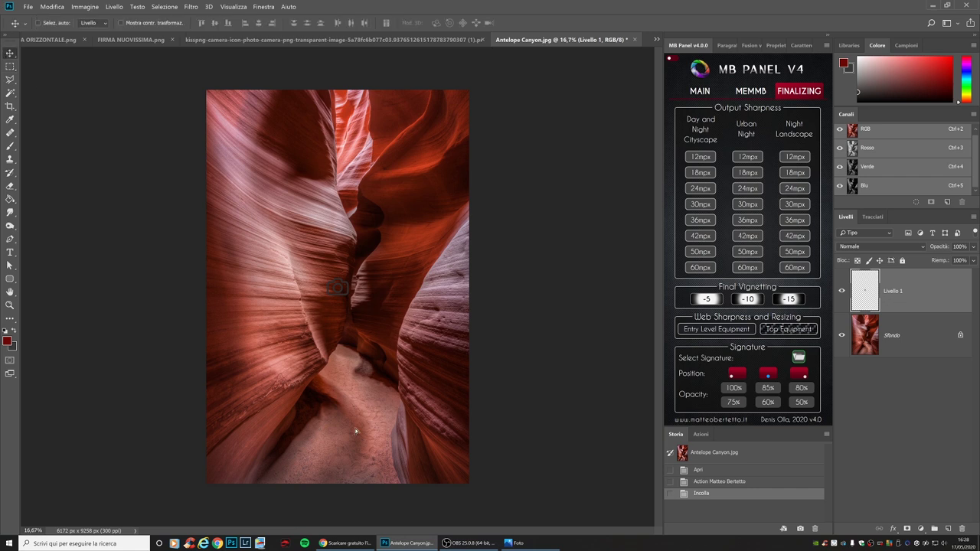
drag(358, 432, 365, 502)
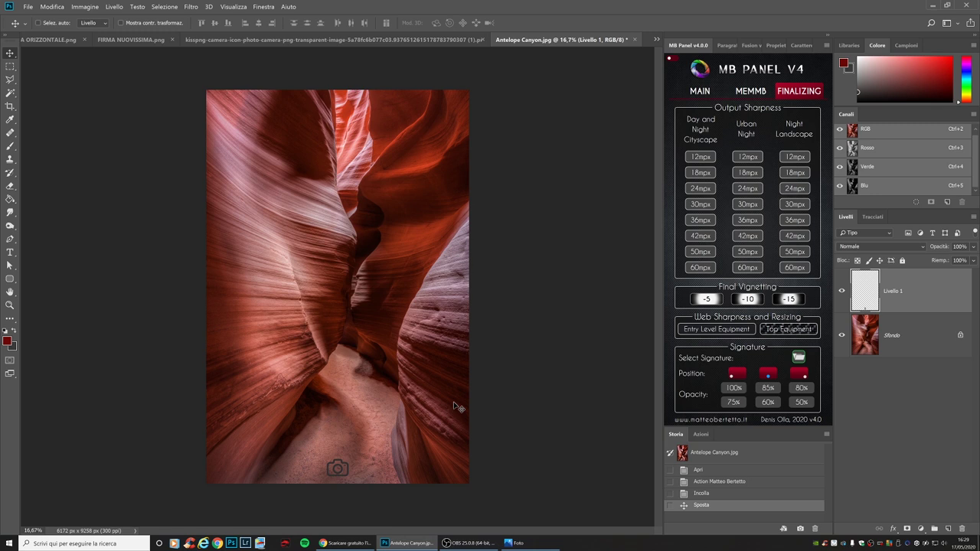
Enlarge the camera icon with Free Transform, then revert it in History.
click(52, 7)
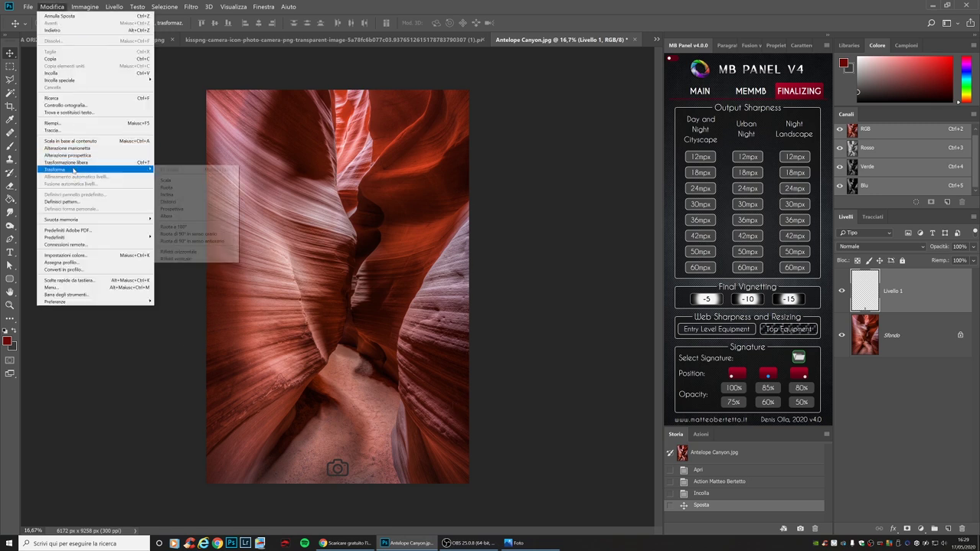
click(184, 181)
mouse_move(349, 458)
mouse_down()
mouse_move(390, 479)
mouse_move(456, 380)
mouse_move(413, 437)
mouse_move(382, 456)
mouse_move(433, 428)
mouse_up()
mouse_move(371, 396)
mouse_down()
mouse_move(370, 452)
mouse_move(372, 290)
mouse_move(371, 448)
mouse_move(372, 295)
mouse_move(381, 291)
mouse_move(371, 339)
mouse_move(370, 312)
mouse_up()
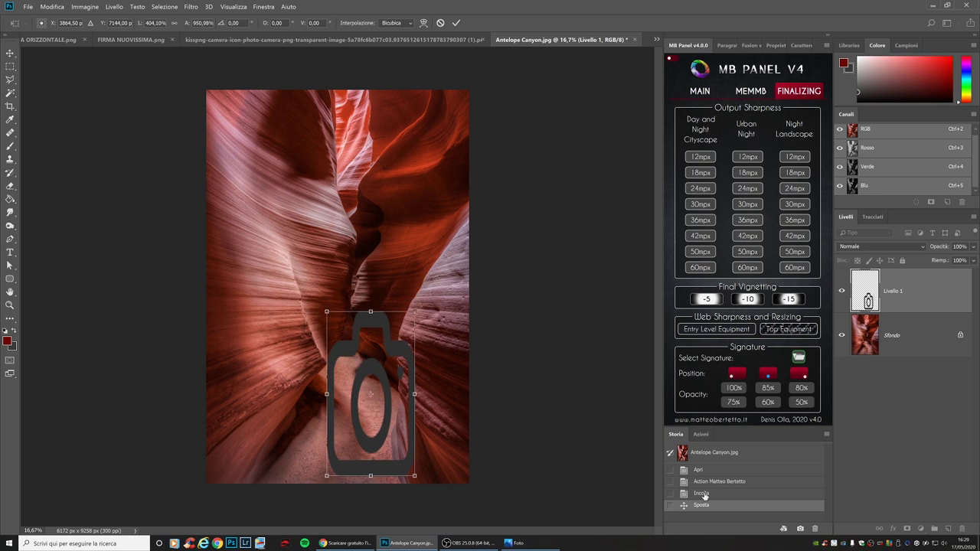
click(10, 52)
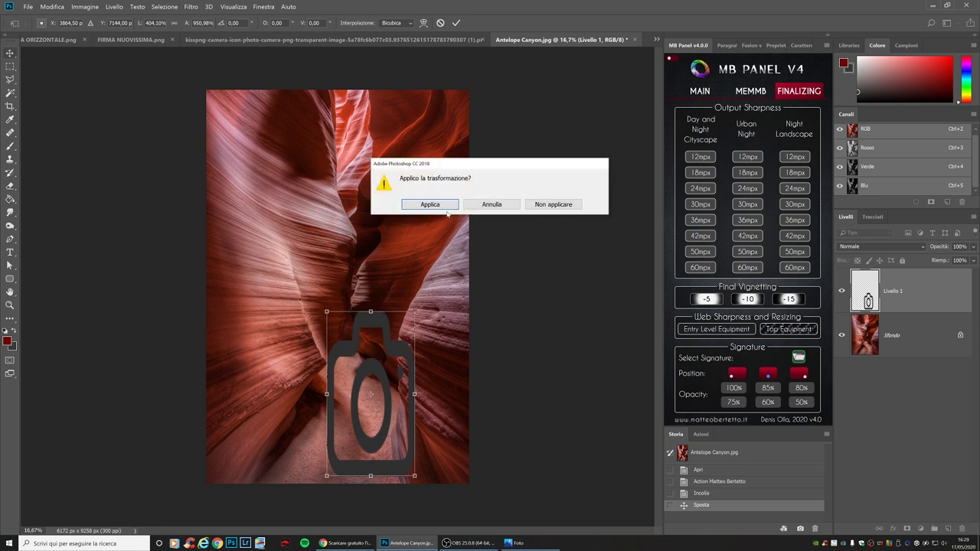
click(446, 210)
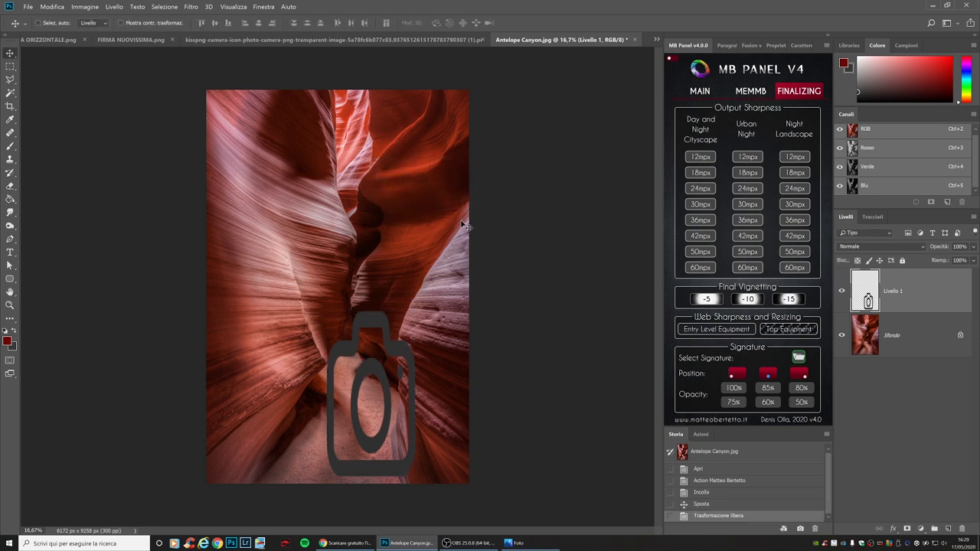
click(700, 505)
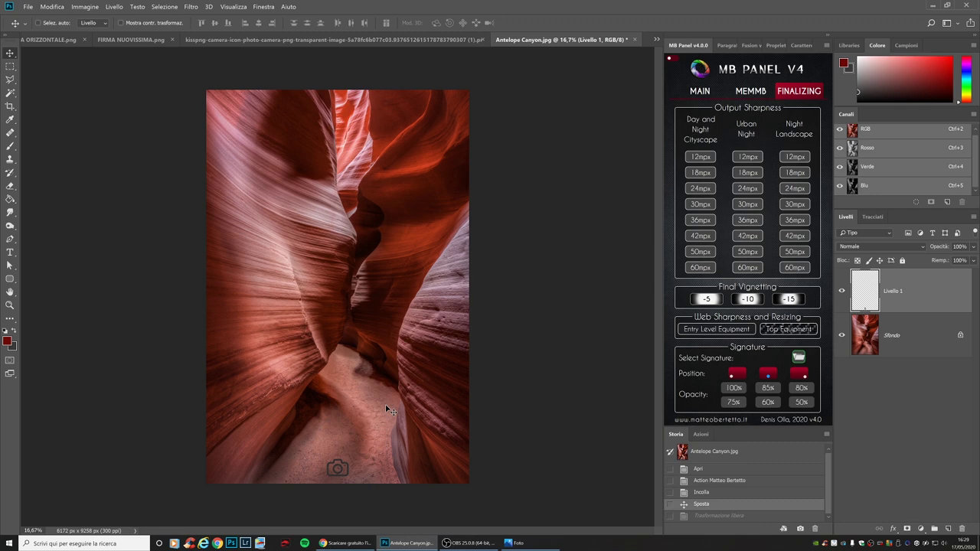
Zoom in, nudge the camera icon up, and invert it to white.
click(10, 305)
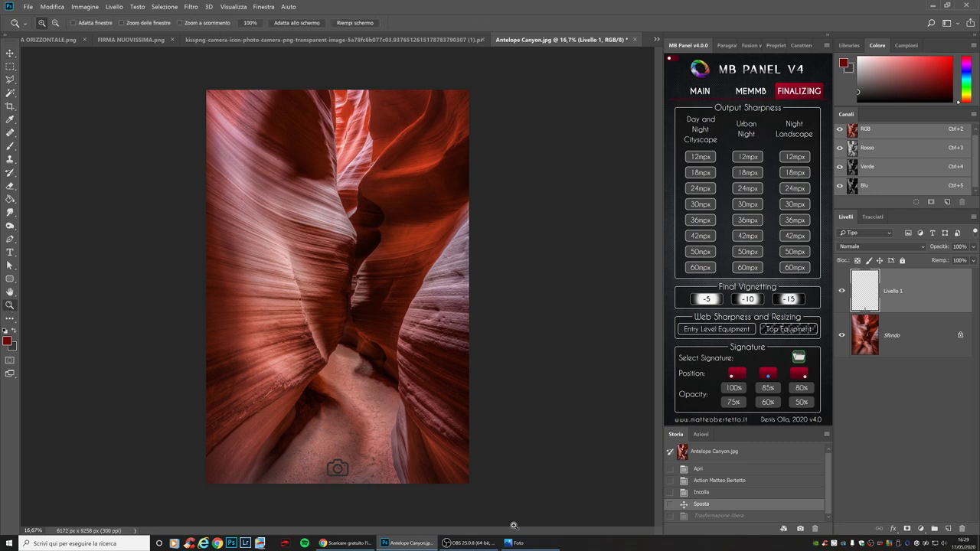
click(341, 482)
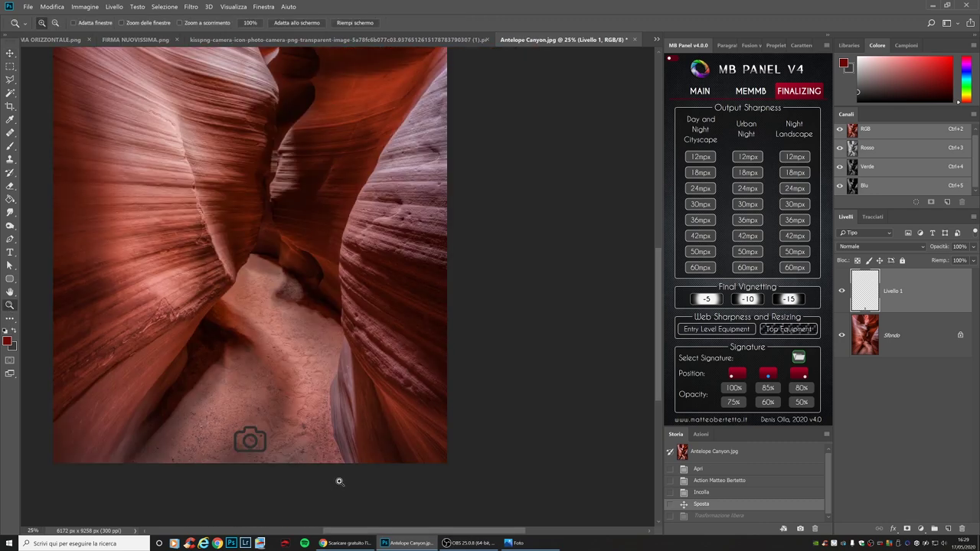
key(v)
drag(248, 446, 248, 432)
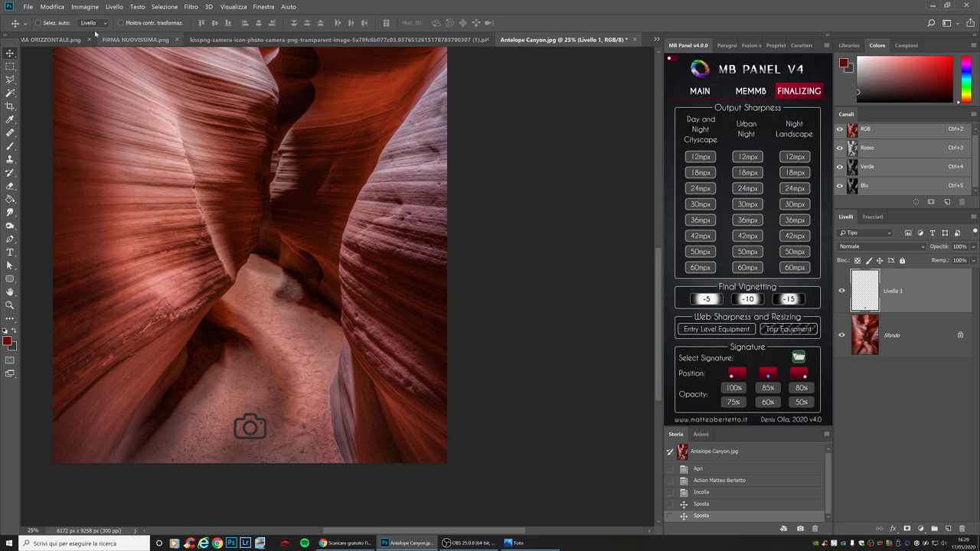
click(85, 7)
mouse_move(87, 27)
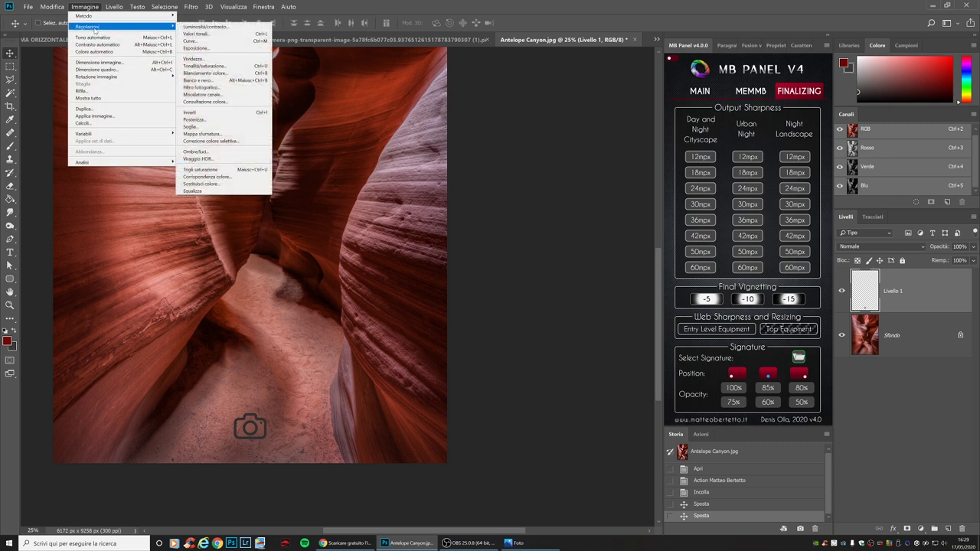
click(192, 113)
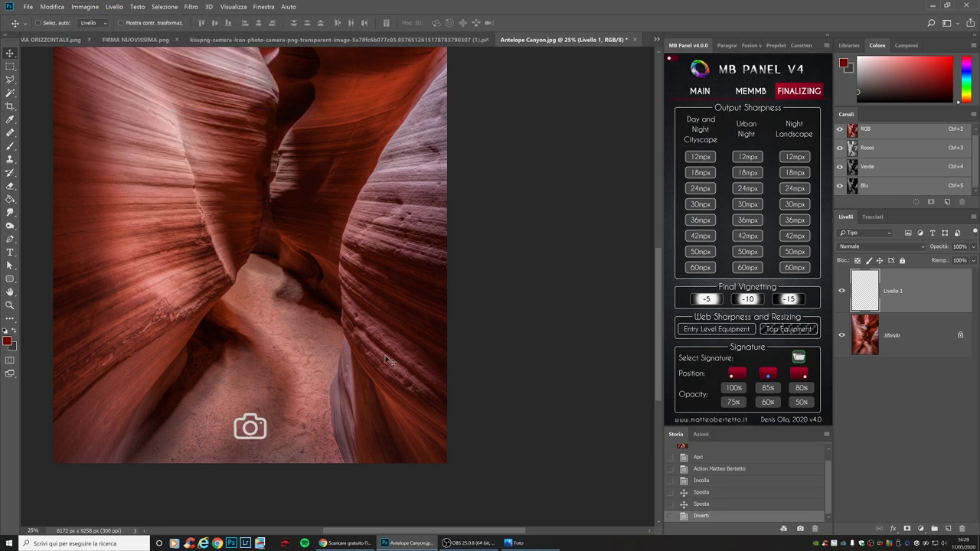
Brighten the icon with Camera Raw Filter Whites +78 and raise it higher.
click(192, 7)
click(218, 47)
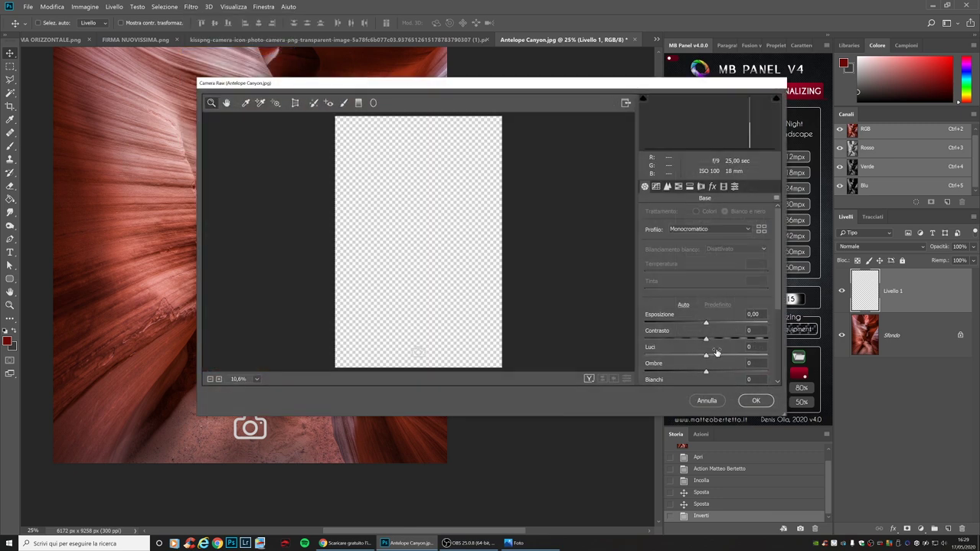
scroll(716, 352, down, 2)
drag(712, 339, 750, 389)
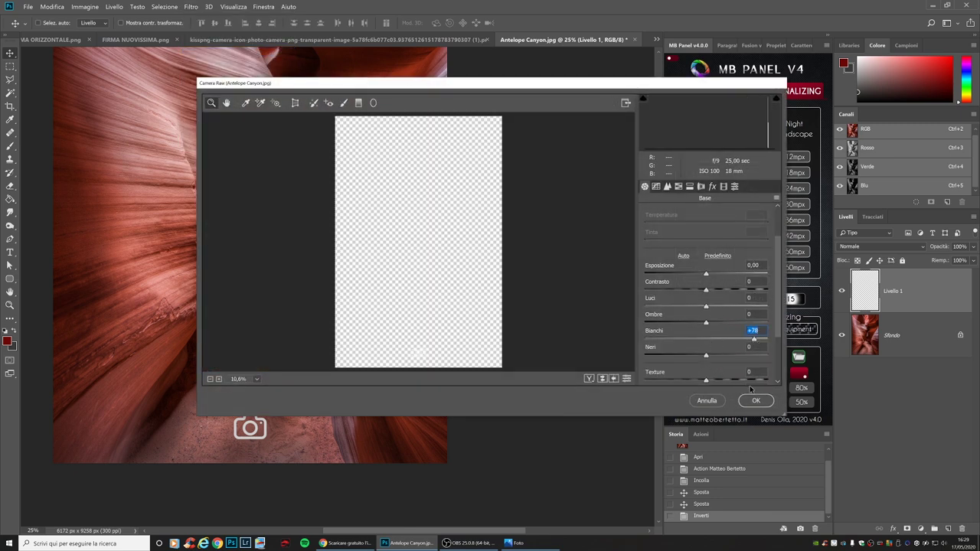
click(755, 401)
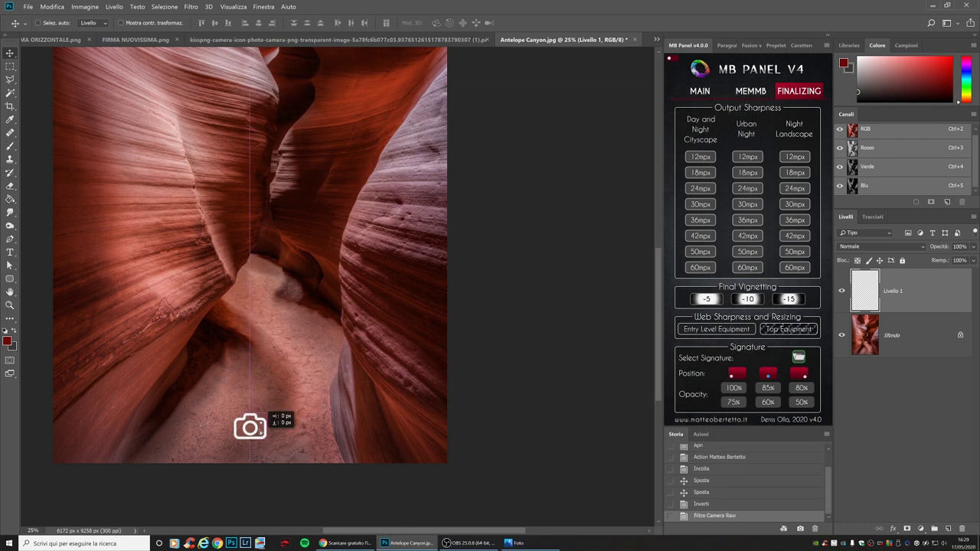
drag(250, 446, 255, 432)
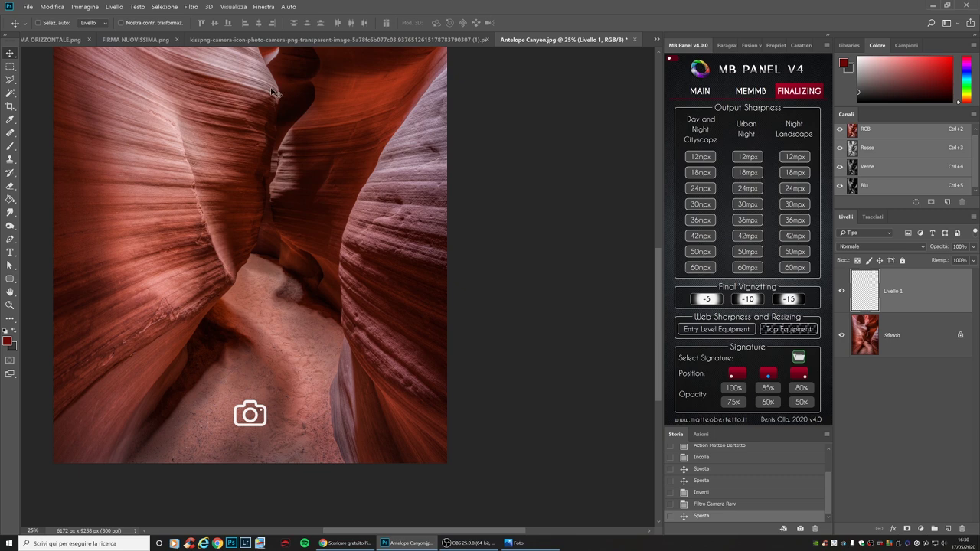
click(136, 43)
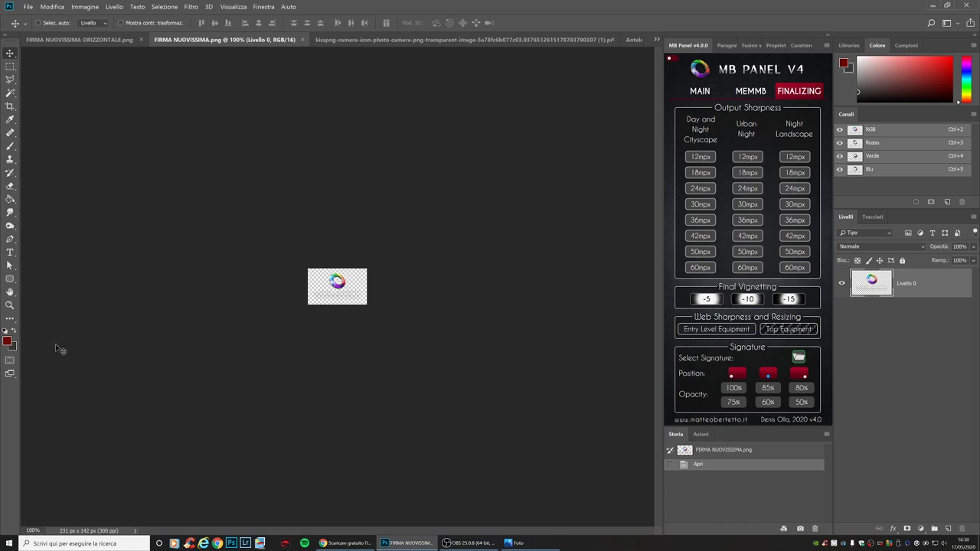
click(10, 304)
click(332, 278)
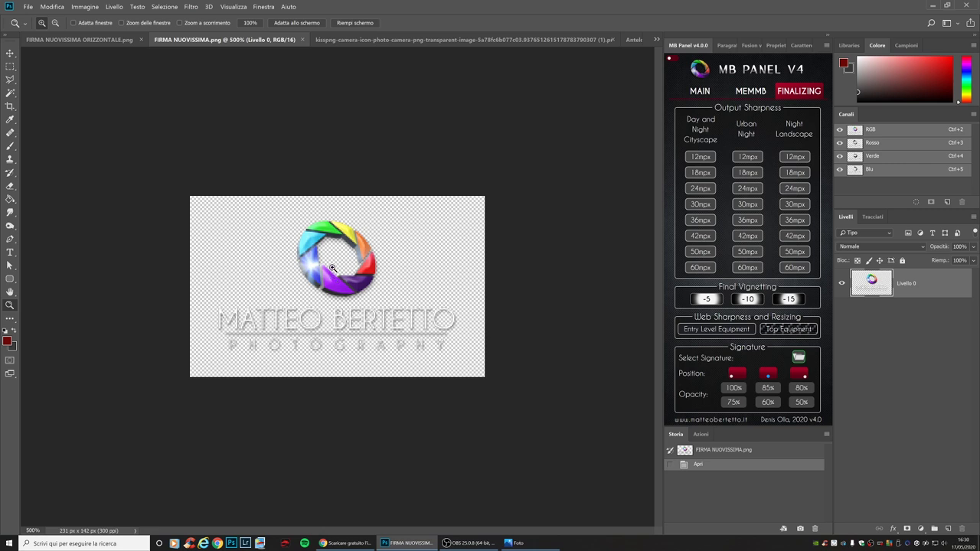
click(658, 39)
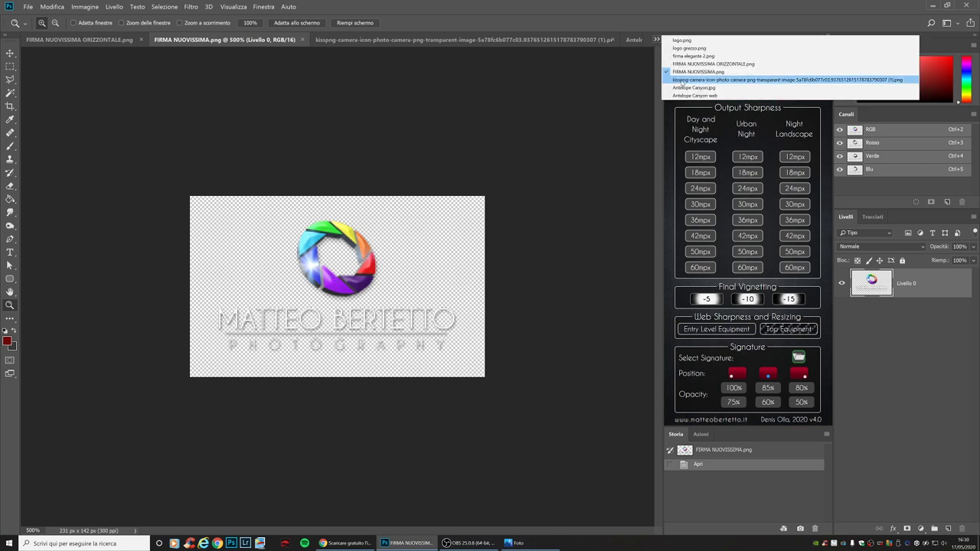
click(693, 87)
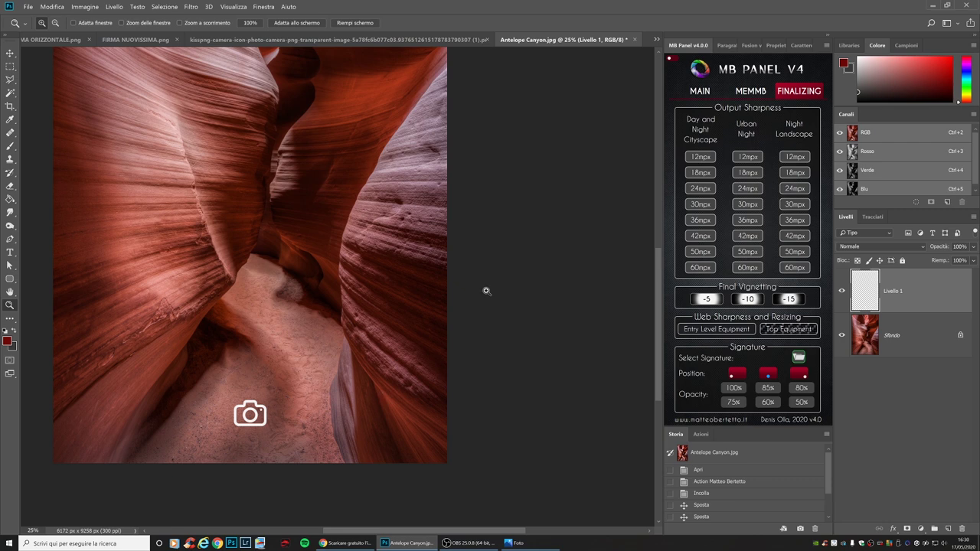
click(209, 6)
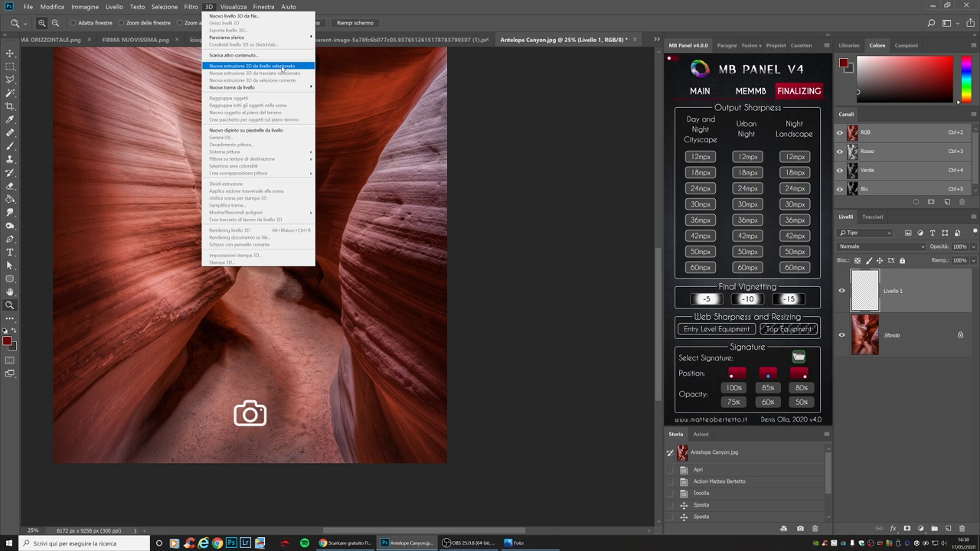
Convert the camera icon layer with 3D > New 3D Extrusion from Layer Mask.
click(282, 66)
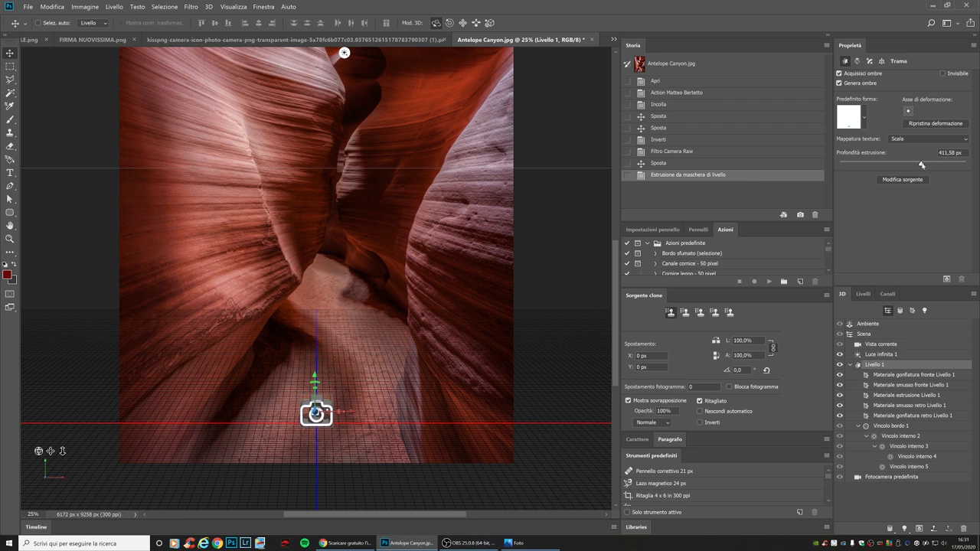
Cut the camera icon's extrusion depth to about 146,76 px, viewing it at 100%.
drag(923, 164, 909, 164)
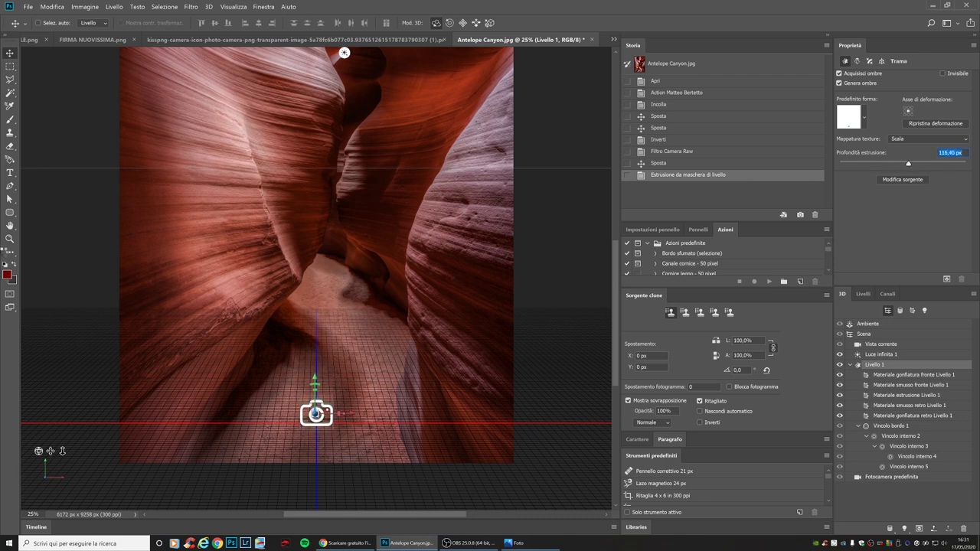
key(z)
click(296, 420)
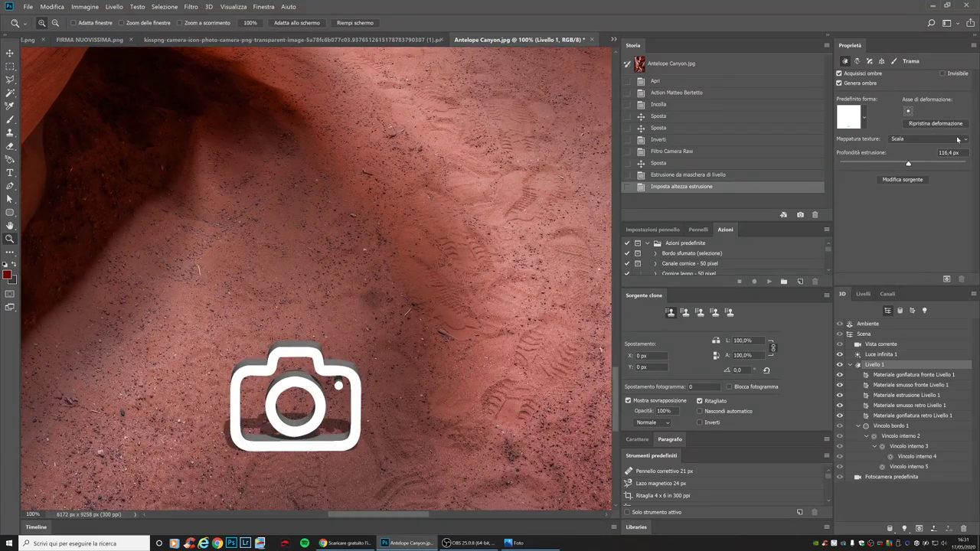
click(909, 163)
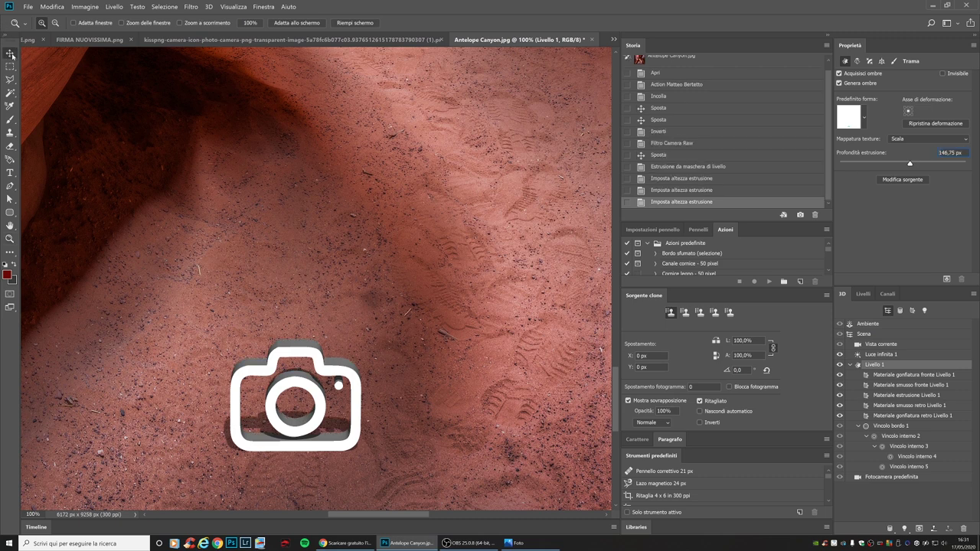
click(11, 53)
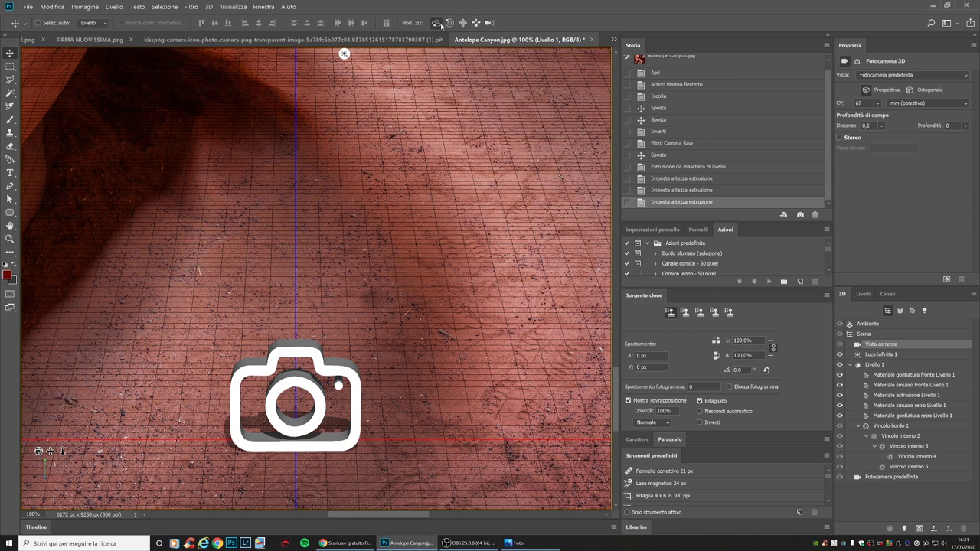
Pan and orbit the 3D view to tilt the ground plane under the icon.
click(462, 22)
drag(352, 385, 378, 331)
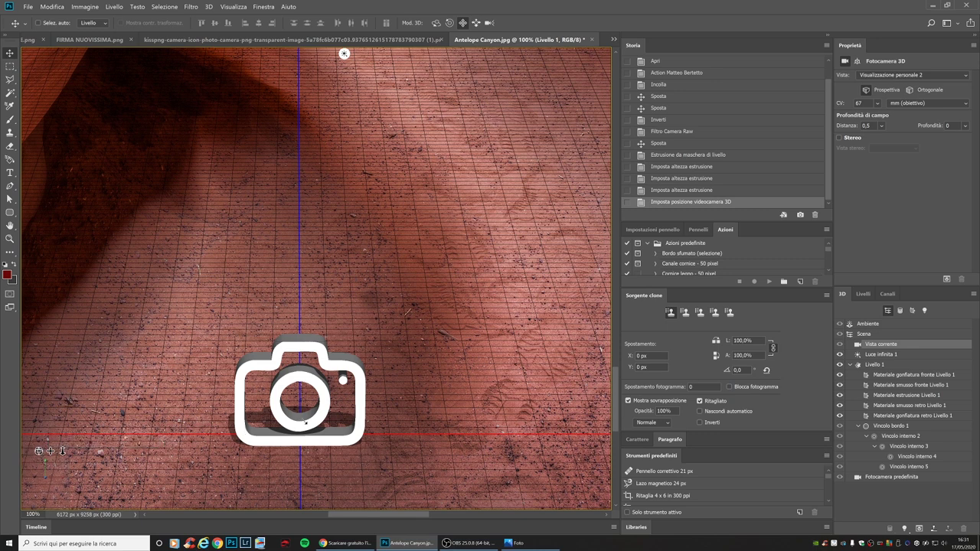
drag(270, 431, 306, 426)
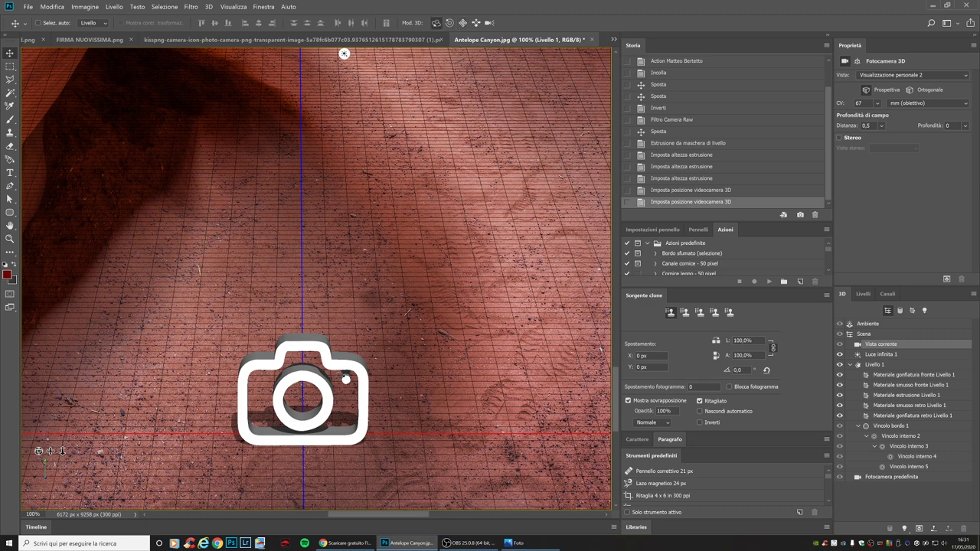
mouse_move(339, 377)
mouse_down()
mouse_move(360, 382)
mouse_move(349, 373)
mouse_up()
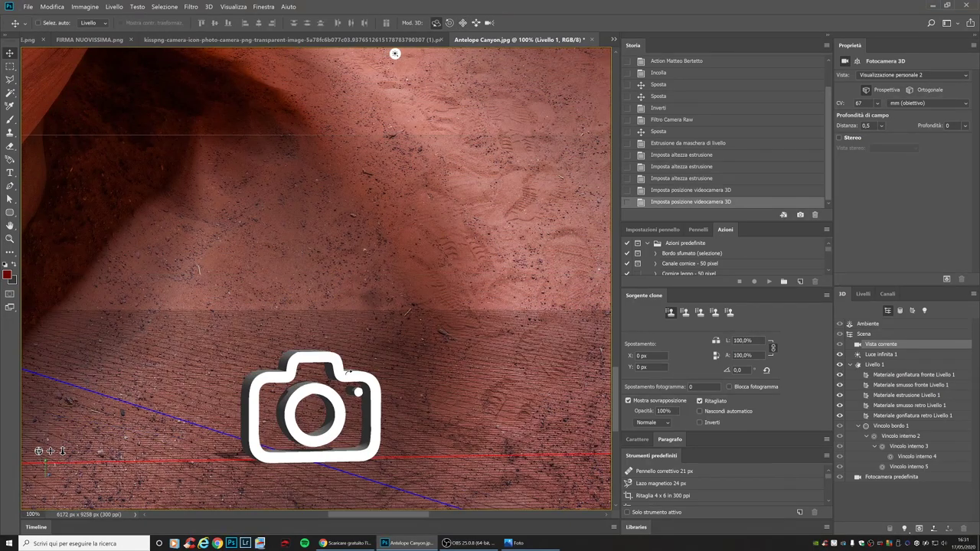
drag(429, 359, 431, 355)
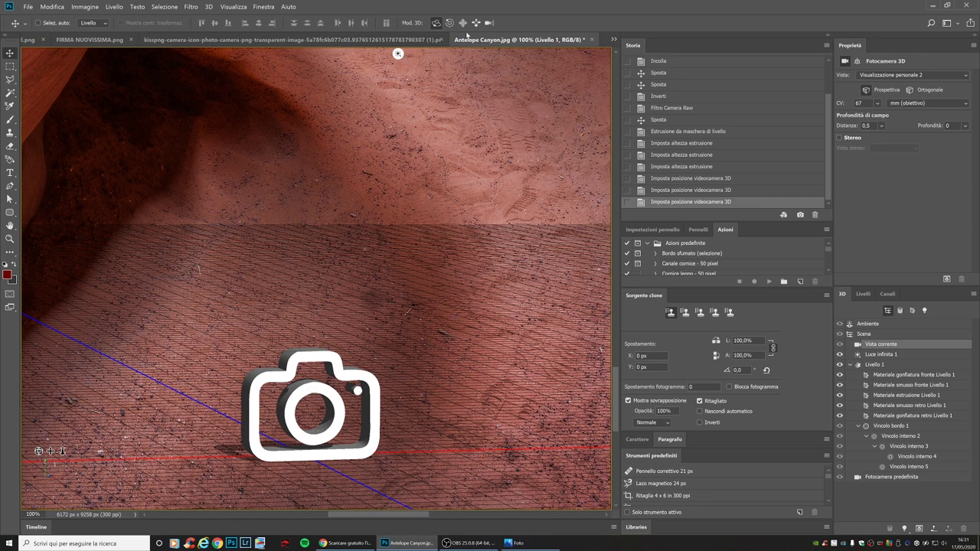
Slide and orbit the 3D camera, undoing one move, to see the icon standing at an angle.
click(462, 23)
drag(342, 414, 335, 361)
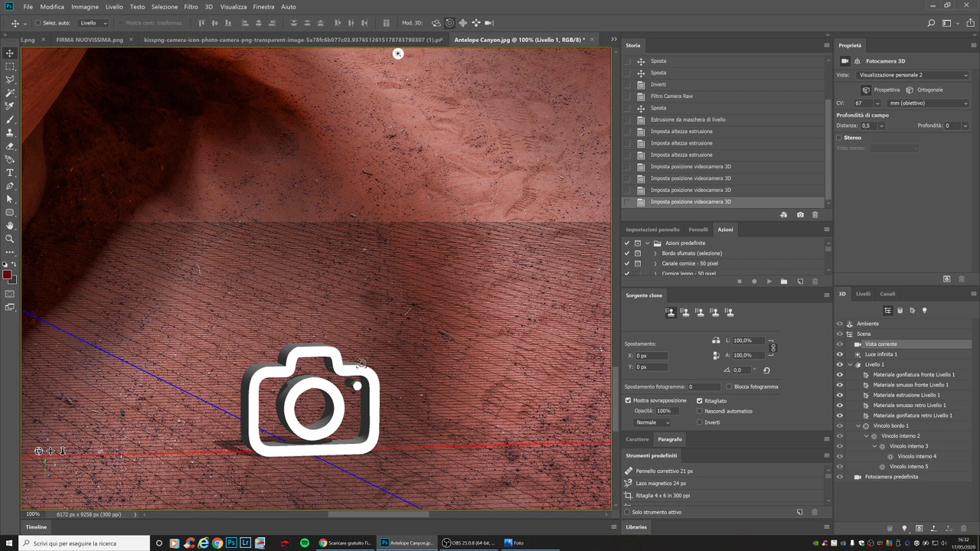
drag(361, 363, 336, 362)
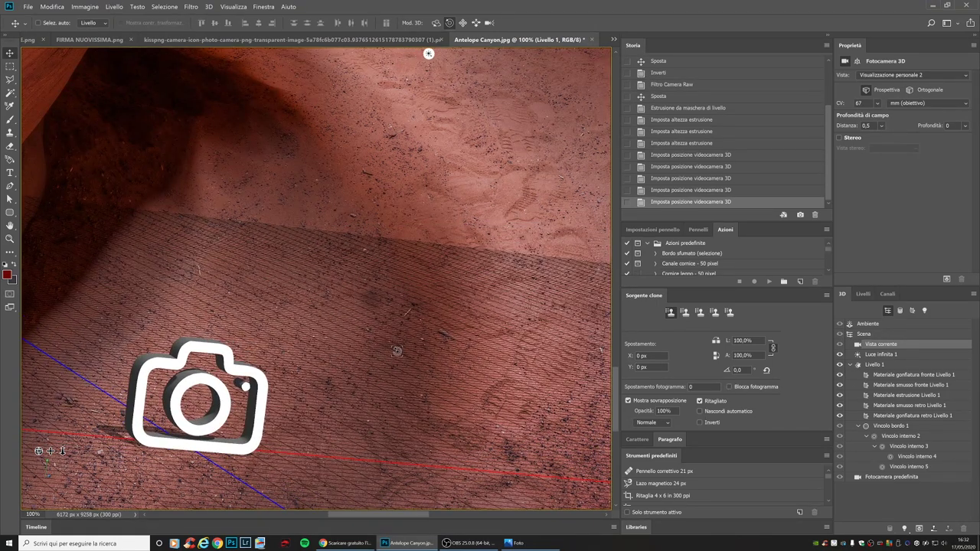
click(52, 6)
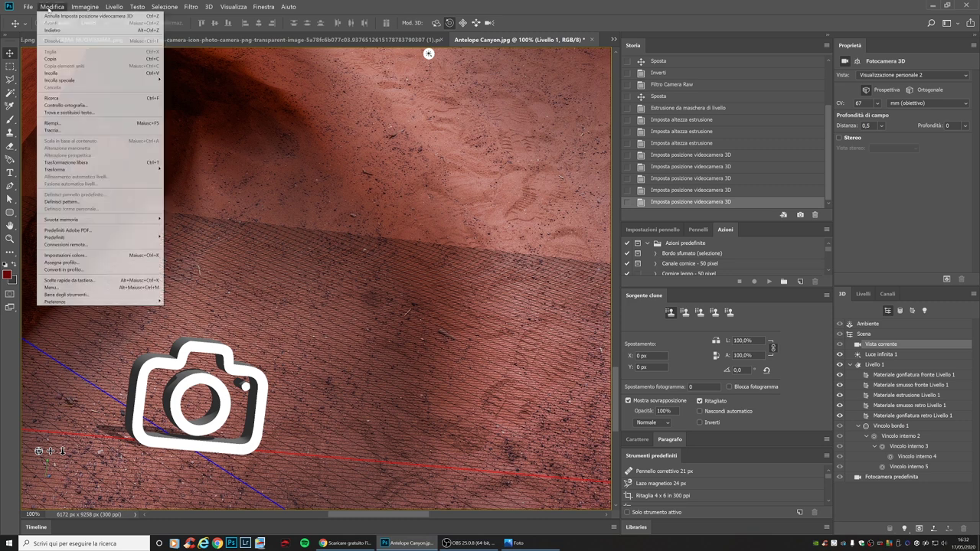
key(Escape)
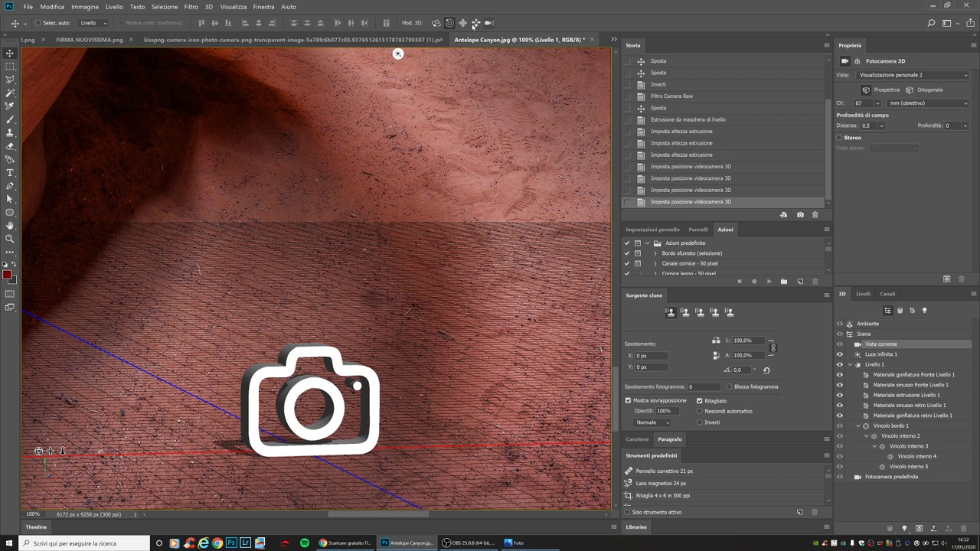
click(436, 23)
drag(359, 360, 387, 340)
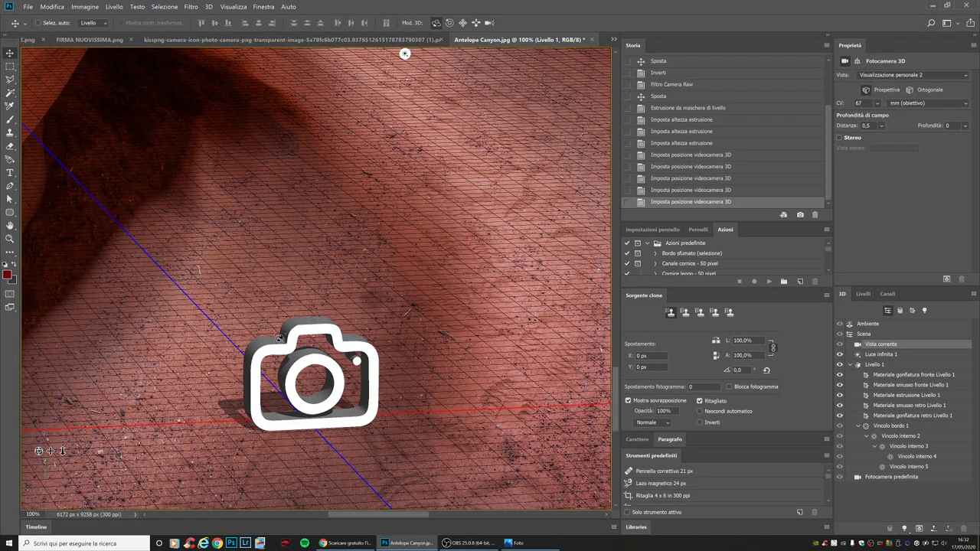
Select the camera mesh and bring its extrusion depth down to 86,02 px.
click(294, 346)
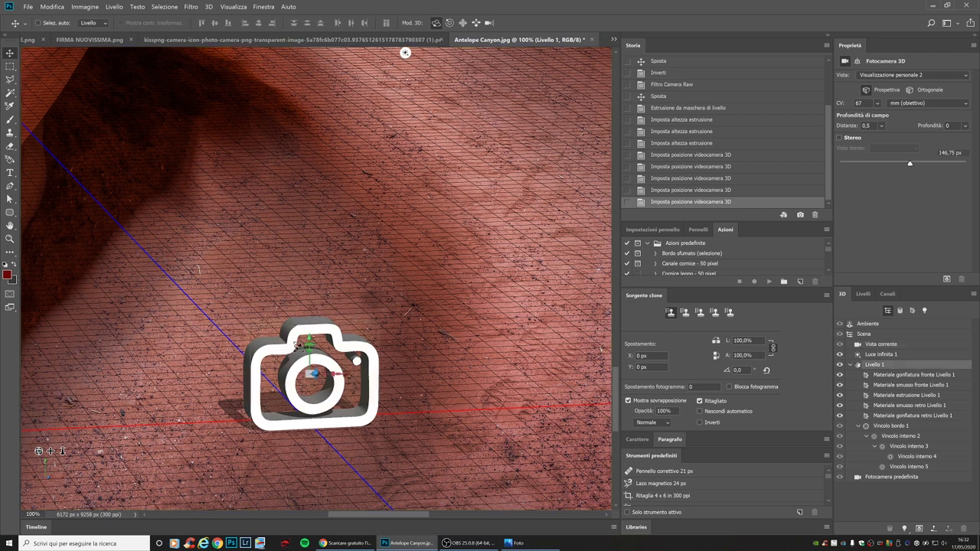
mouse_move(910, 164)
mouse_down()
mouse_move(896, 164)
mouse_move(909, 164)
mouse_up()
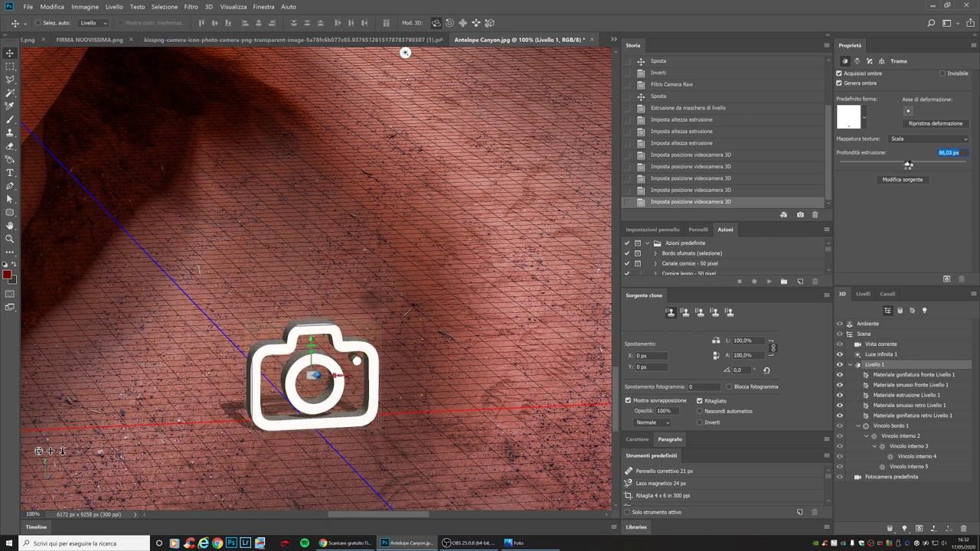
drag(908, 163, 903, 172)
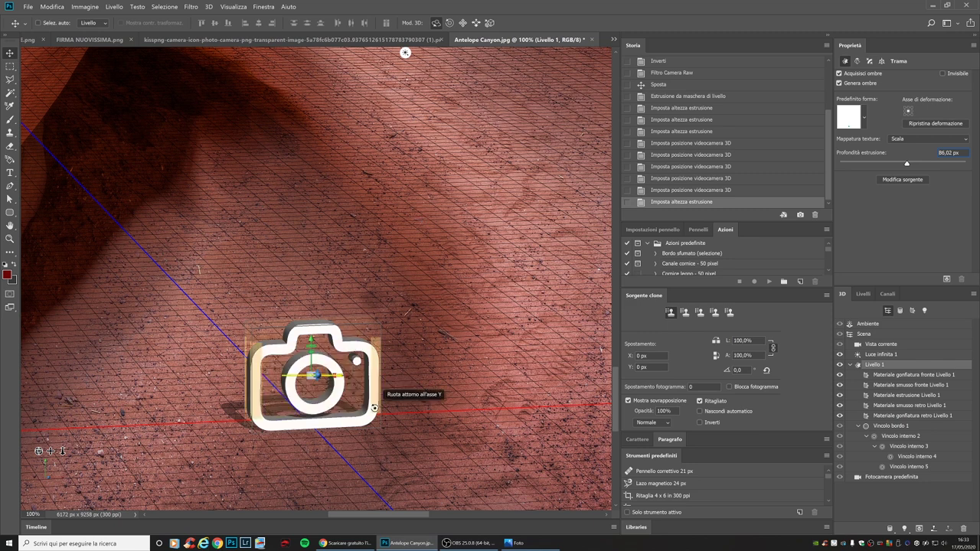
click(343, 375)
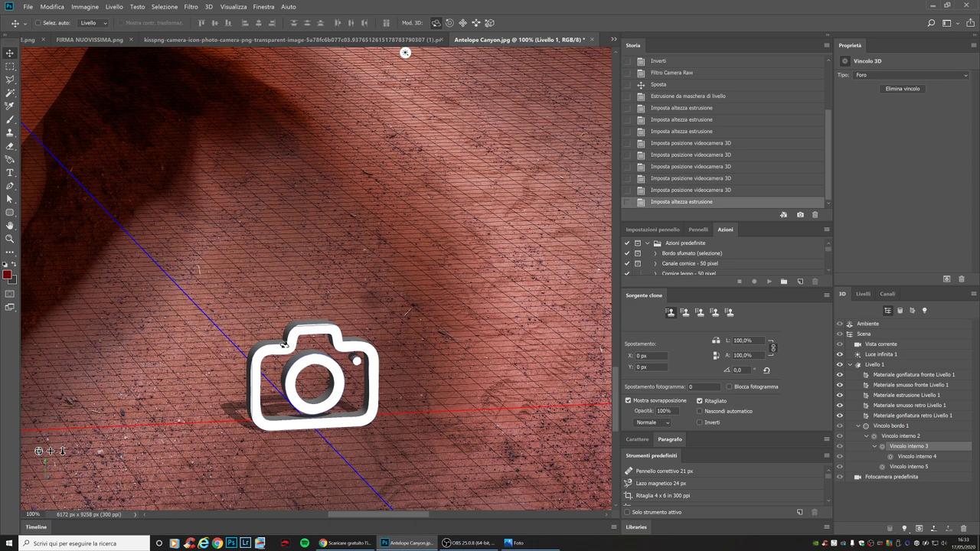
click(285, 344)
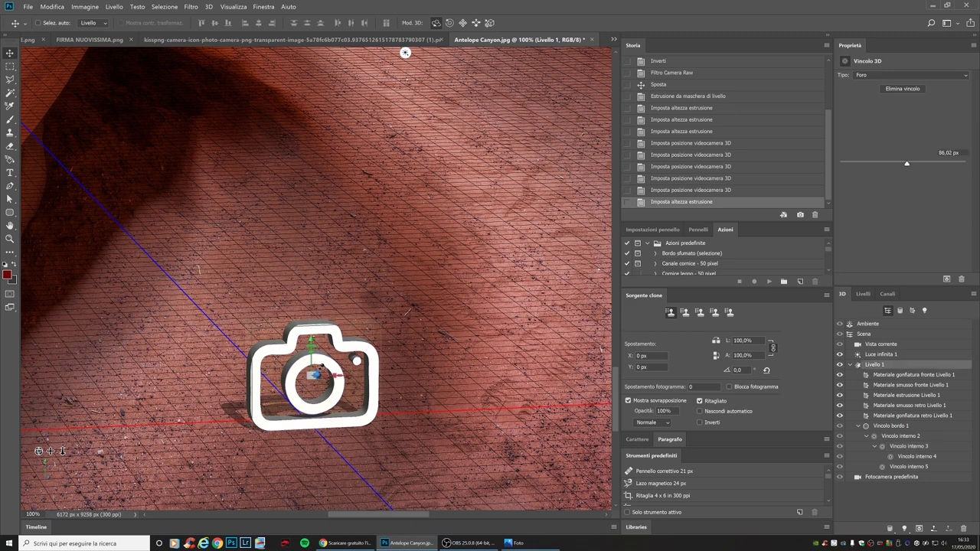
click(308, 340)
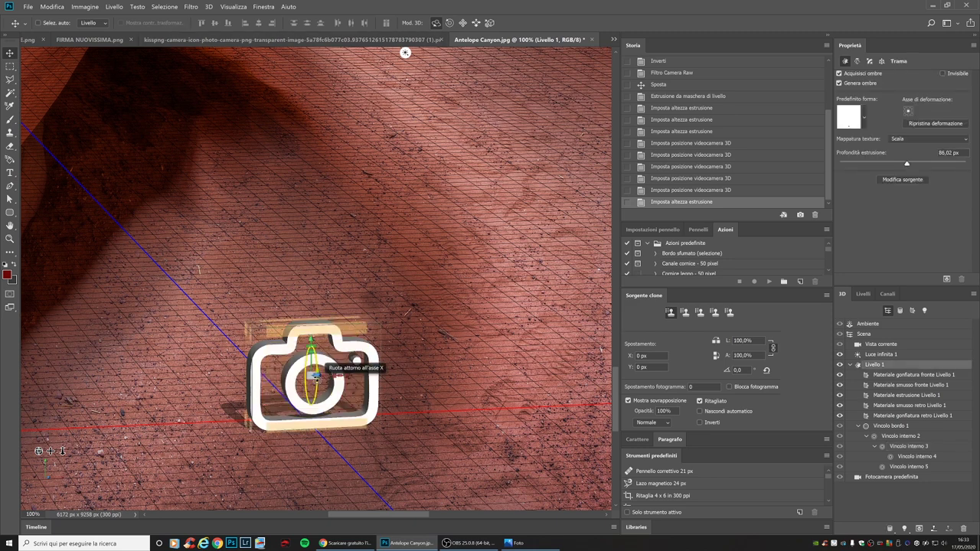
mouse_move(315, 383)
mouse_down()
mouse_move(325, 383)
mouse_move(318, 328)
mouse_move(278, 267)
mouse_up()
drag(271, 260, 227, 221)
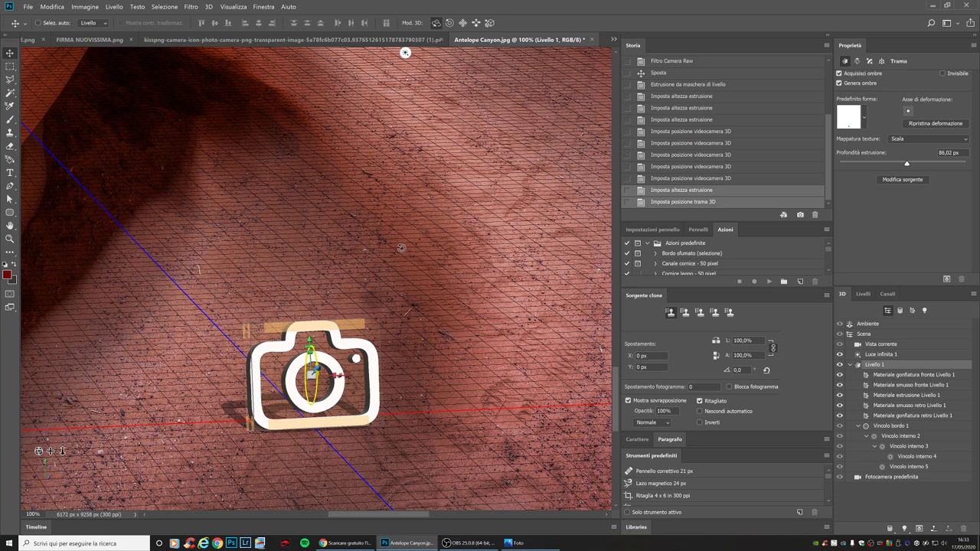
click(52, 6)
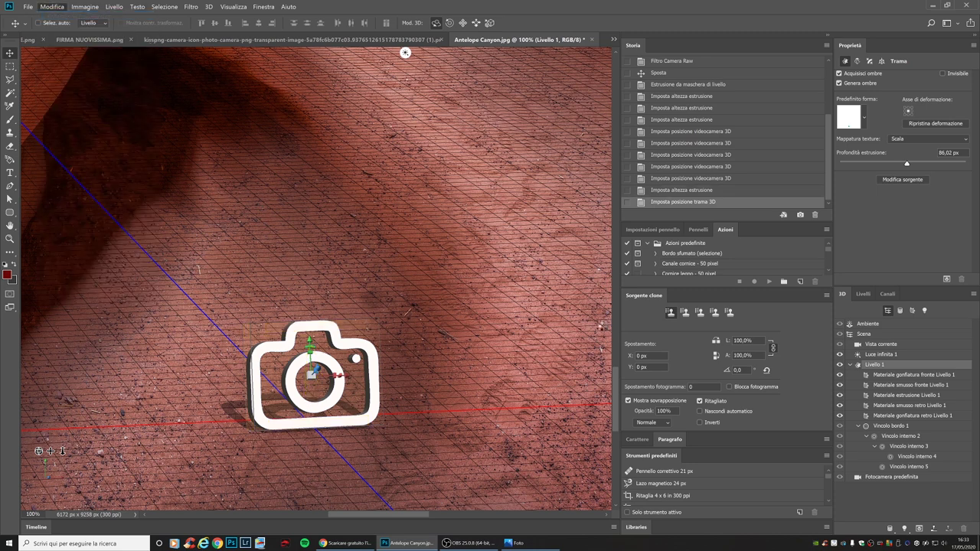
key(ctrl+z)
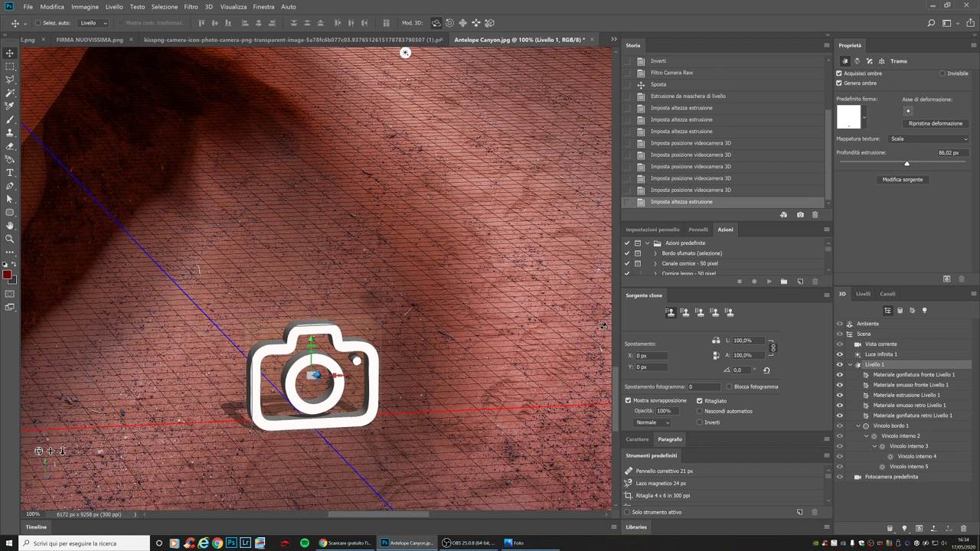
Select Luce infinita 1 and rotate the light higher so the icon's shading changes.
click(405, 52)
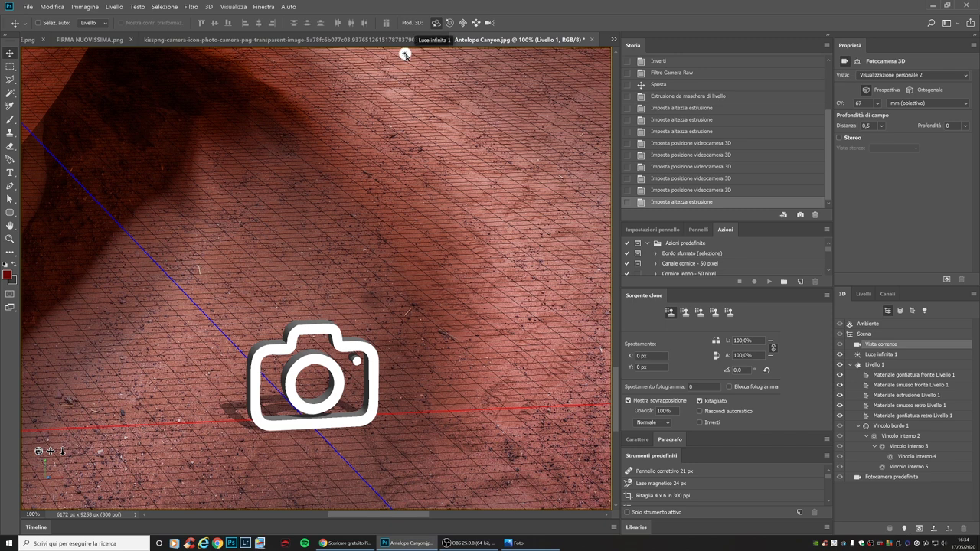
click(405, 54)
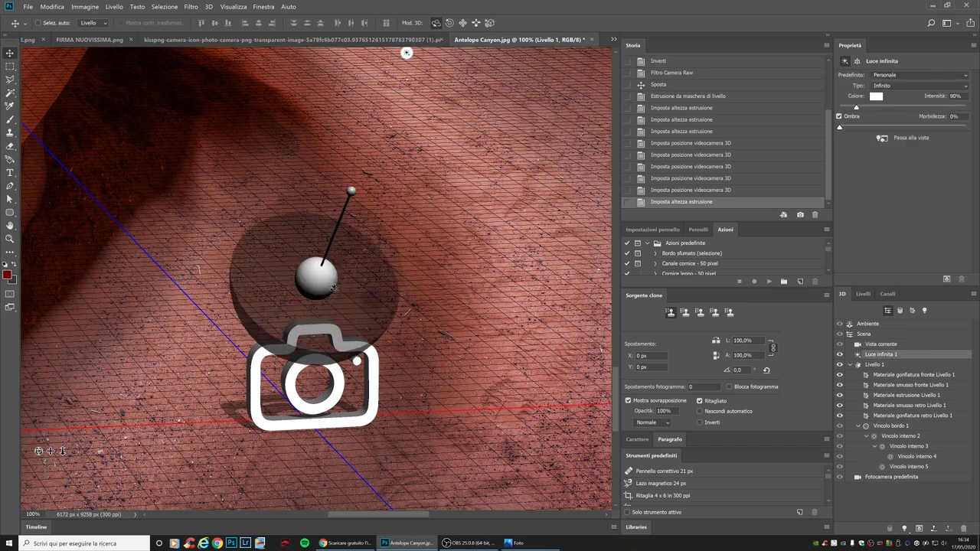
mouse_move(332, 288)
mouse_down()
mouse_move(281, 284)
mouse_move(333, 274)
mouse_move(334, 331)
mouse_move(280, 274)
mouse_move(369, 256)
mouse_up()
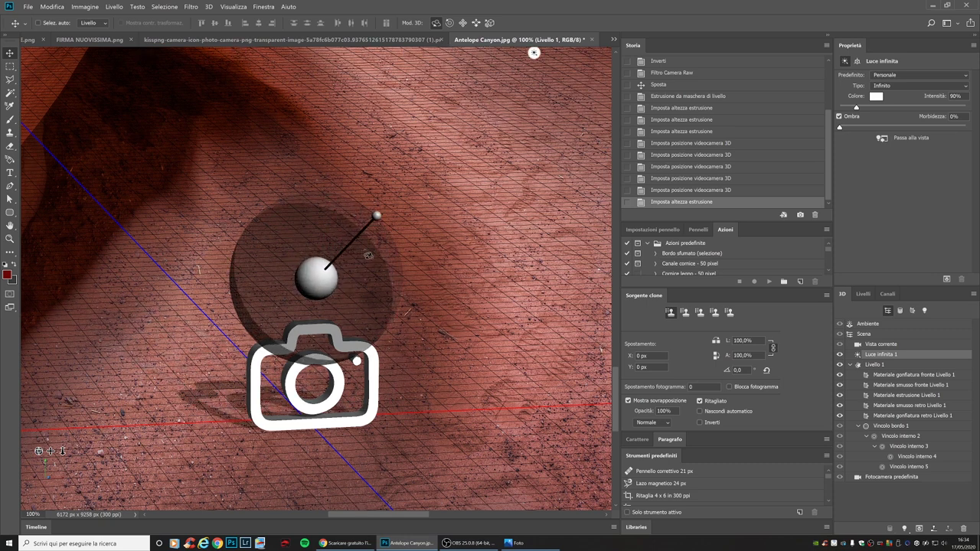
mouse_move(368, 256)
mouse_down()
mouse_move(304, 362)
mouse_move(371, 224)
mouse_up()
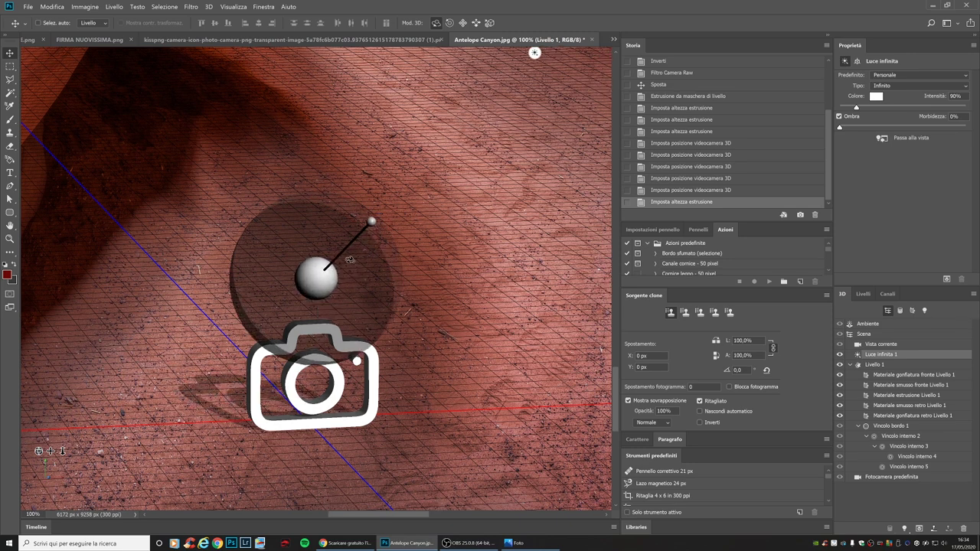
drag(349, 259, 329, 247)
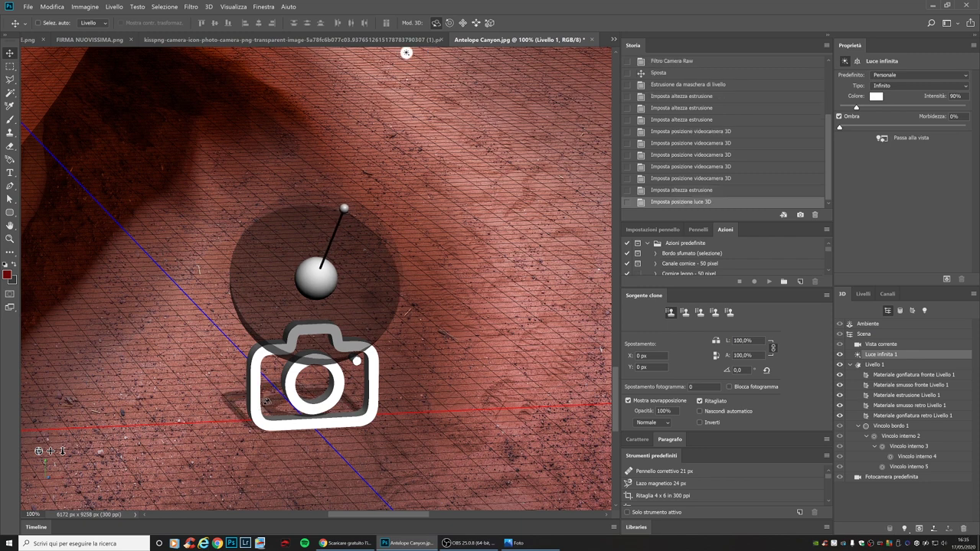
click(406, 54)
click(425, 127)
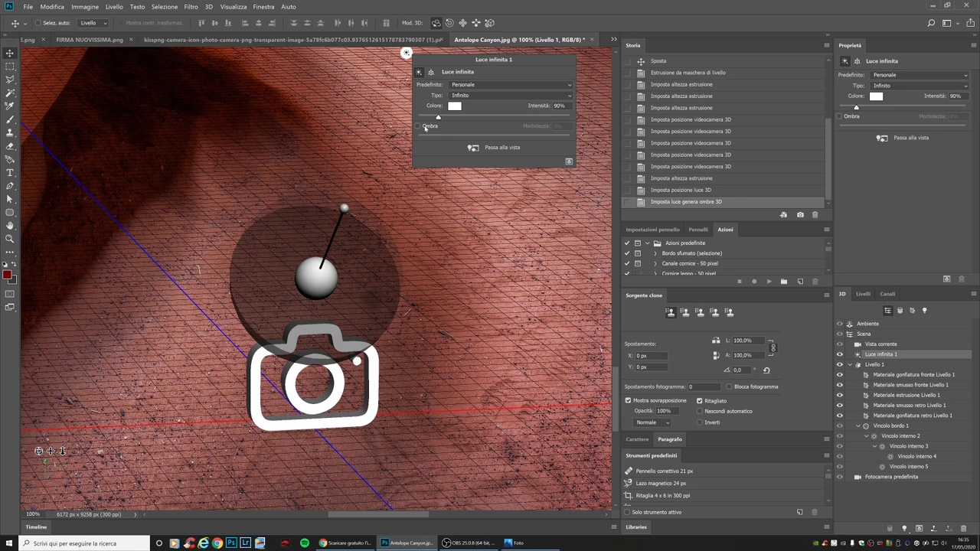
click(419, 127)
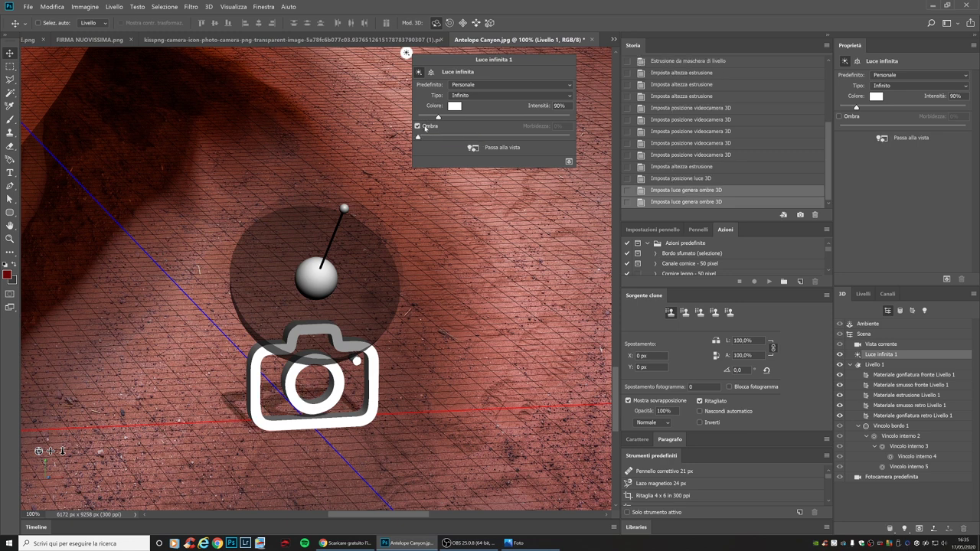
click(425, 128)
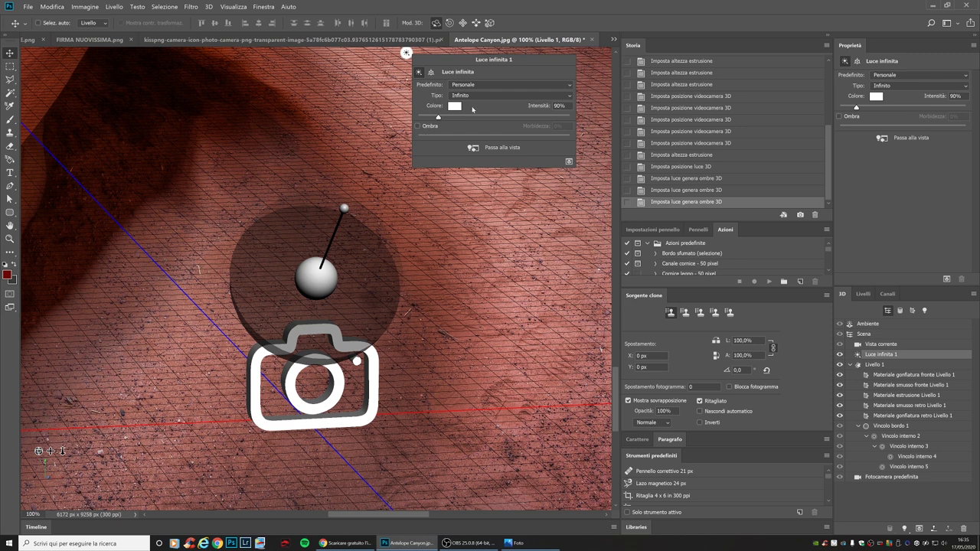
click(488, 85)
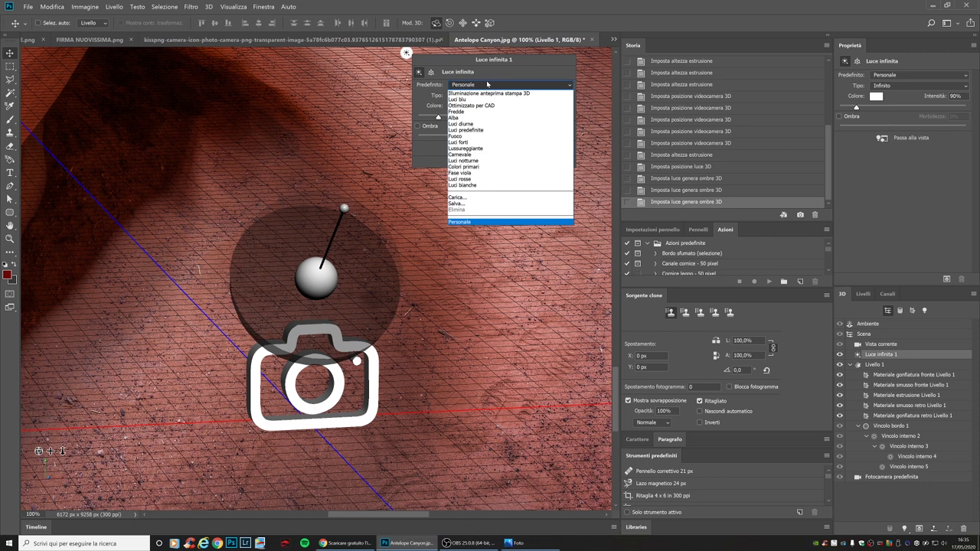
click(541, 74)
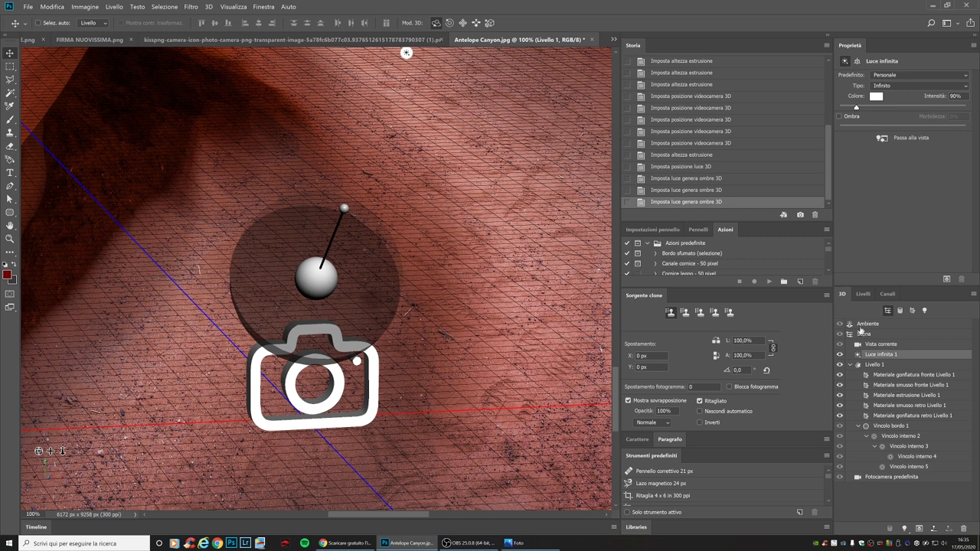
Render the 3D camera icon on Livello 1 with Rendering livello 3D from the Livelli panel.
click(863, 294)
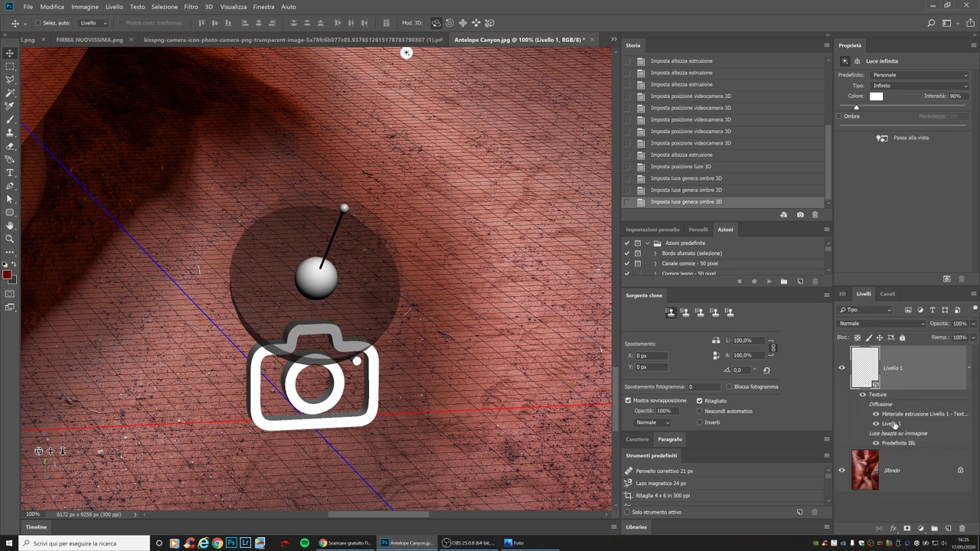
right_click(897, 369)
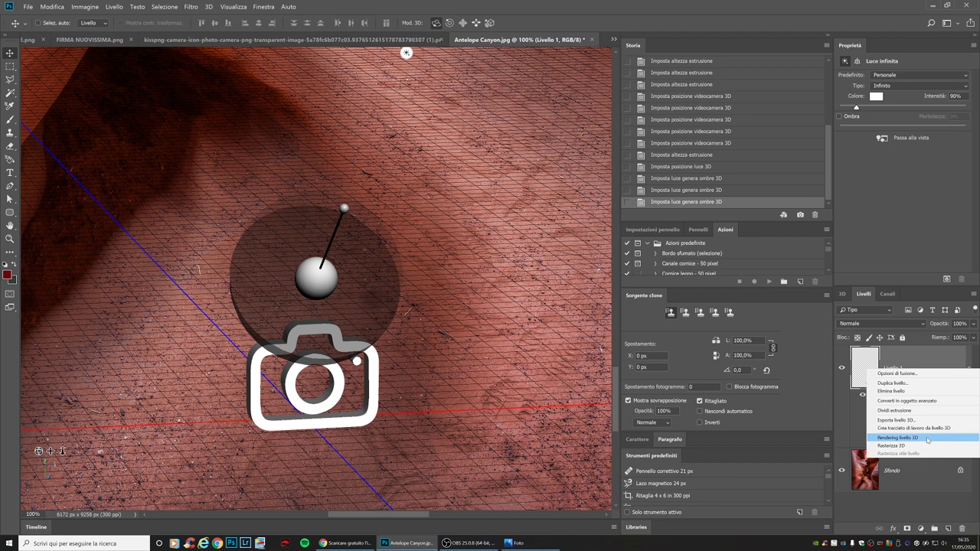
click(929, 440)
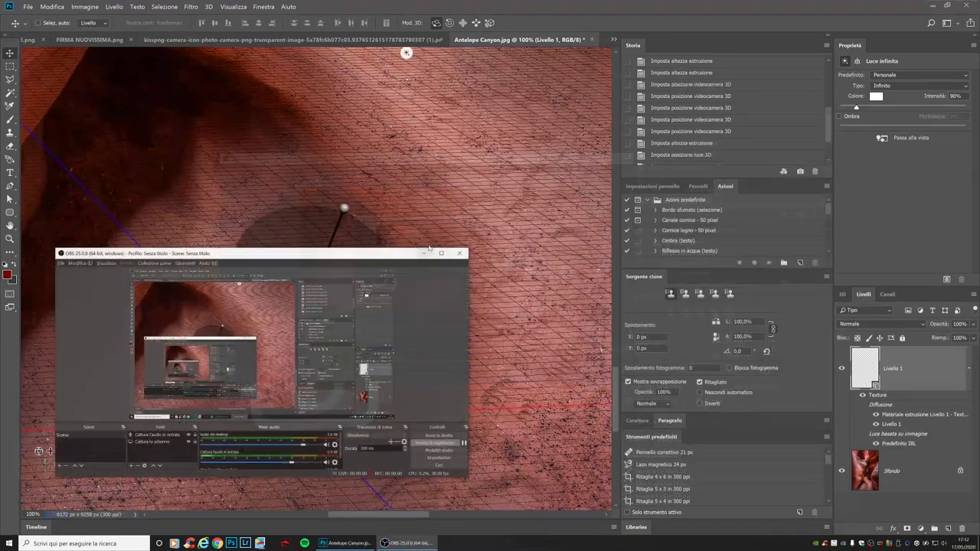
click(425, 252)
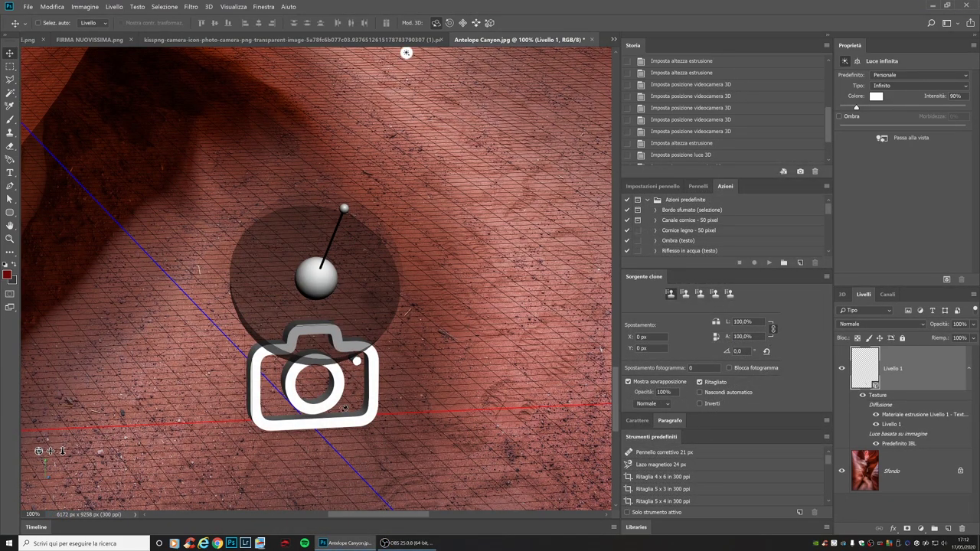
Rasterize Livello 1 with Rasterizza 3D and move the flat camera icon higher on the sand.
right_click(906, 381)
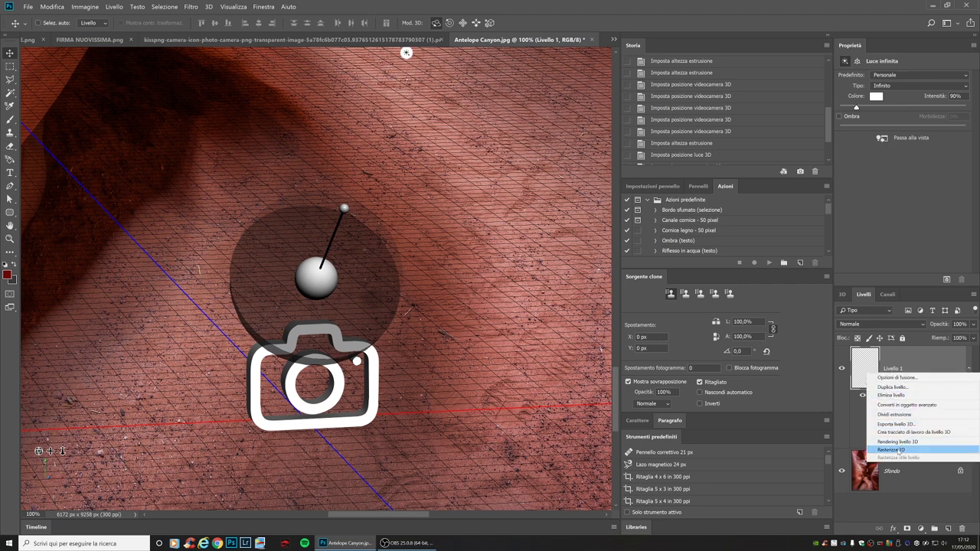
click(892, 450)
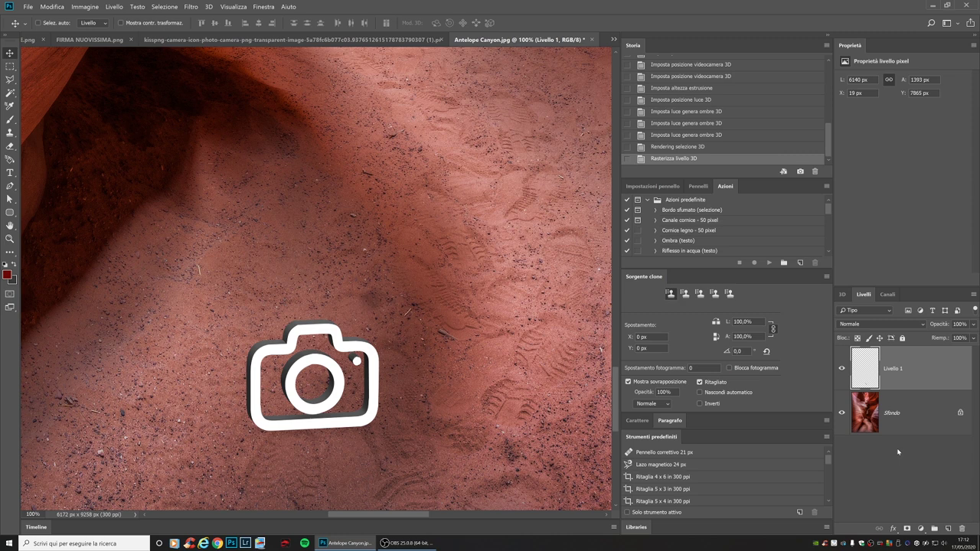
drag(313, 373, 289, 323)
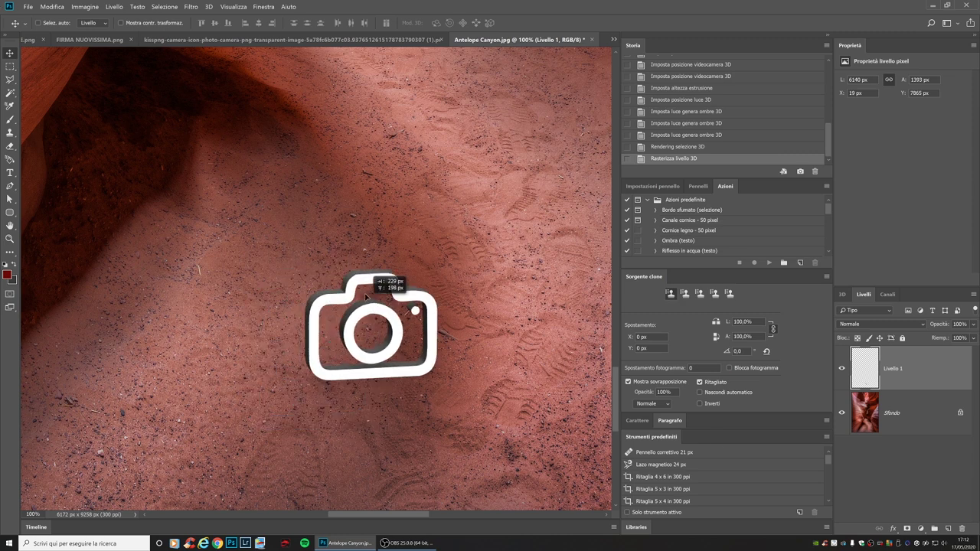
drag(270, 368, 337, 395)
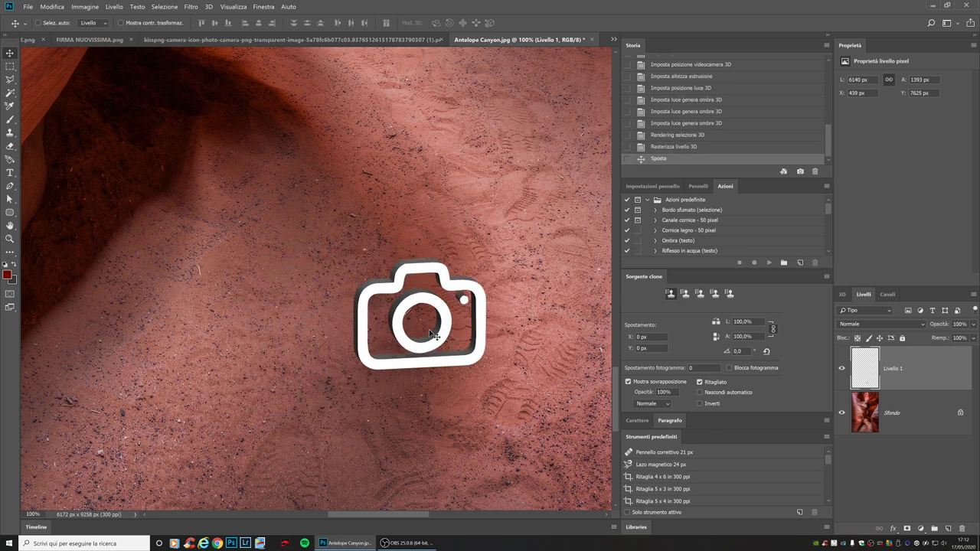
mouse_move(337, 395)
mouse_down()
mouse_move(303, 409)
mouse_move(316, 402)
mouse_up()
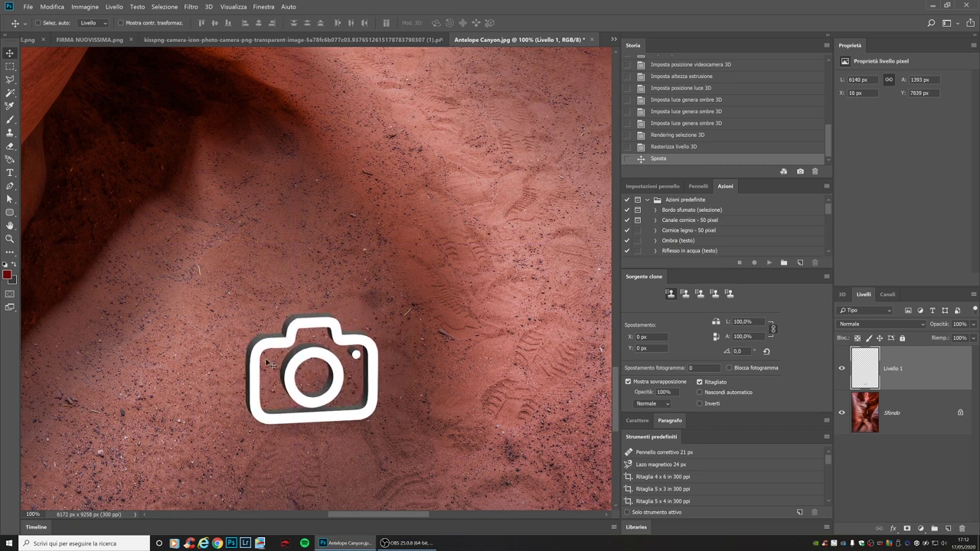
drag(307, 356, 303, 268)
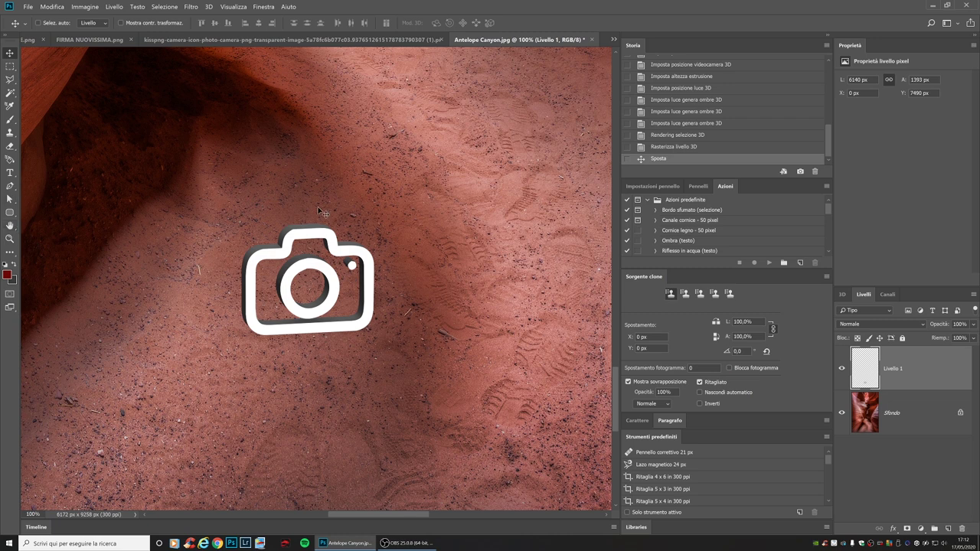
click(10, 172)
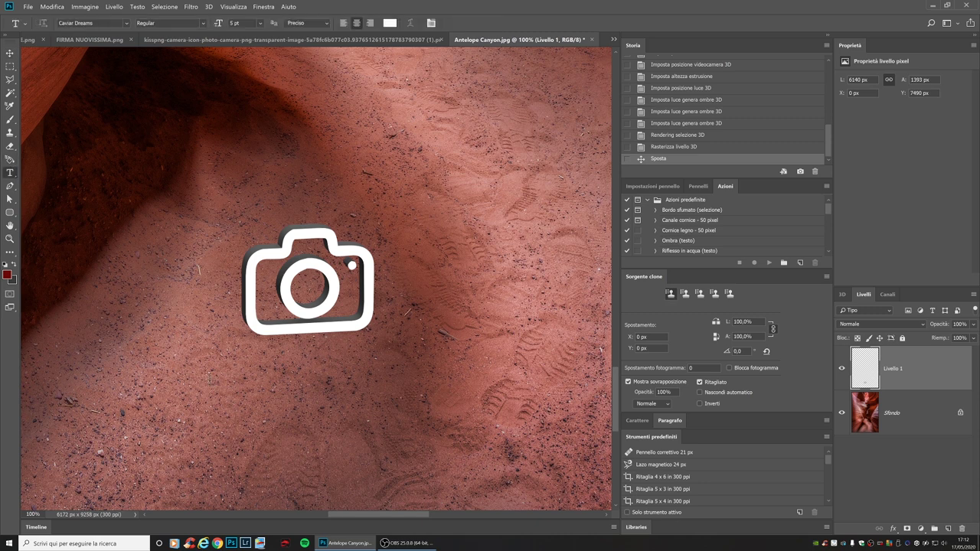
Type the photographer's name in white Caviar Dreams and centre it beneath the camera icon.
click(191, 358)
text(Ma)
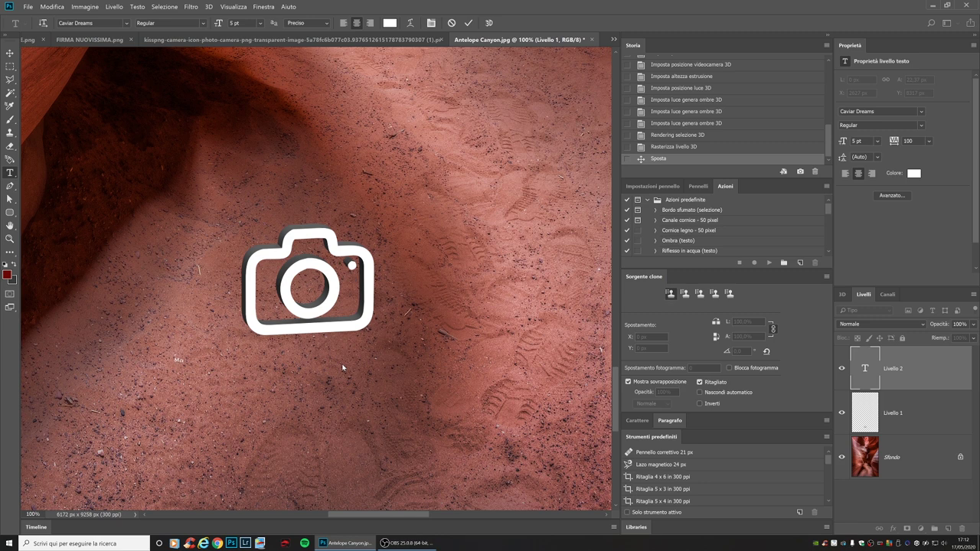
text(tteo Basta)
text(tto)
click(10, 52)
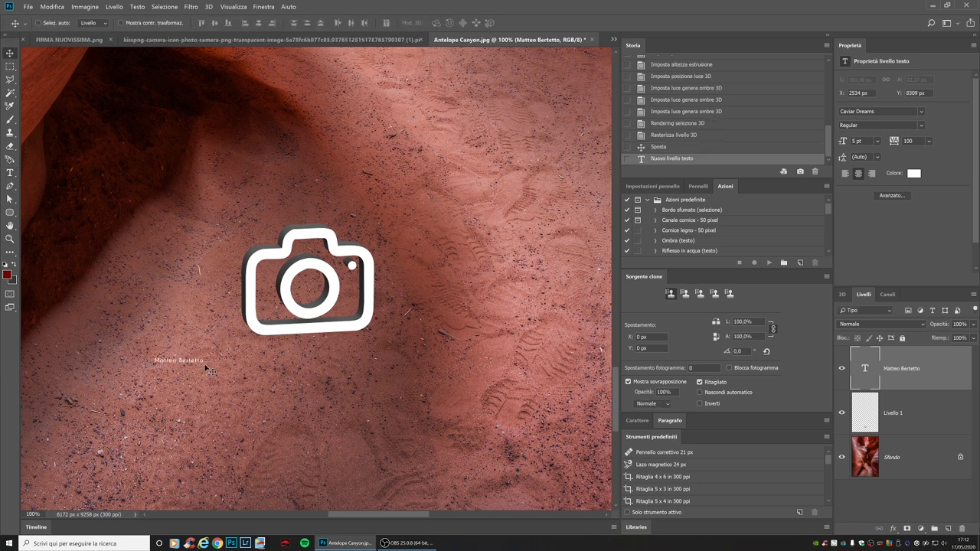
drag(207, 369, 356, 374)
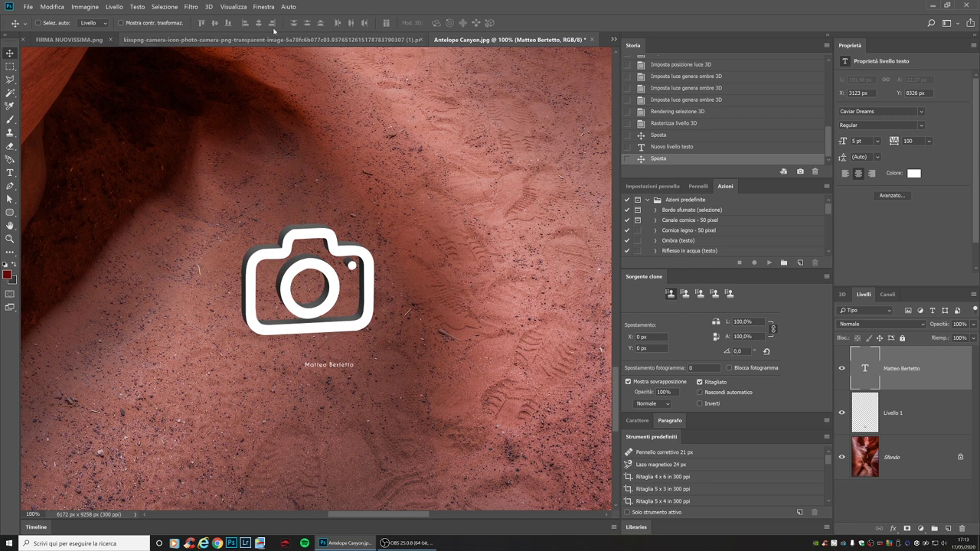
click(264, 7)
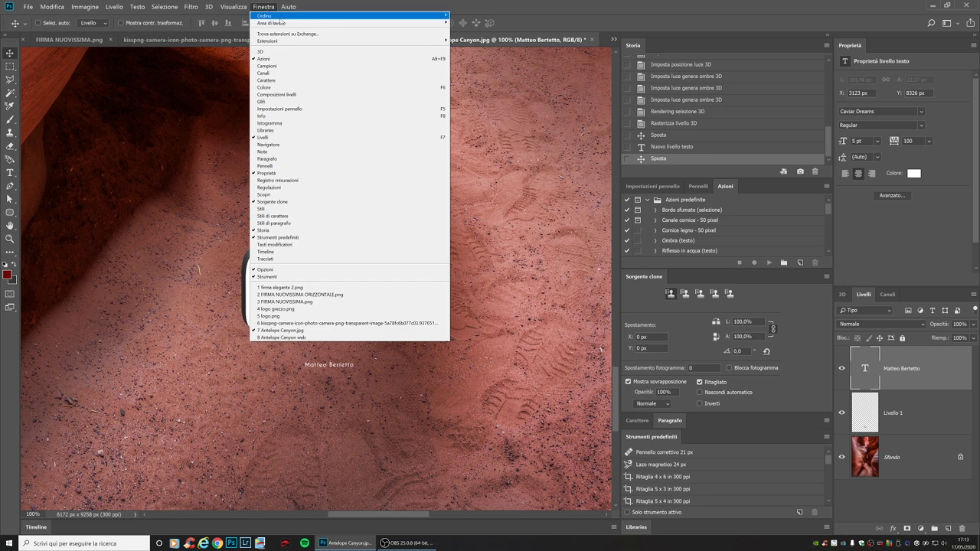
mouse_move(273, 23)
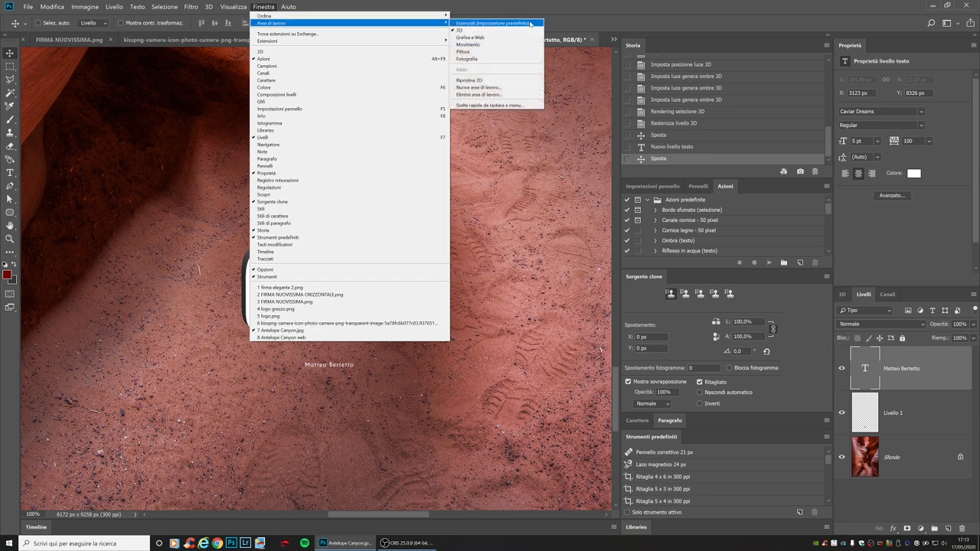
Restore the Essentials workspace and set the name's font size to 25 pt in Carattere.
click(530, 24)
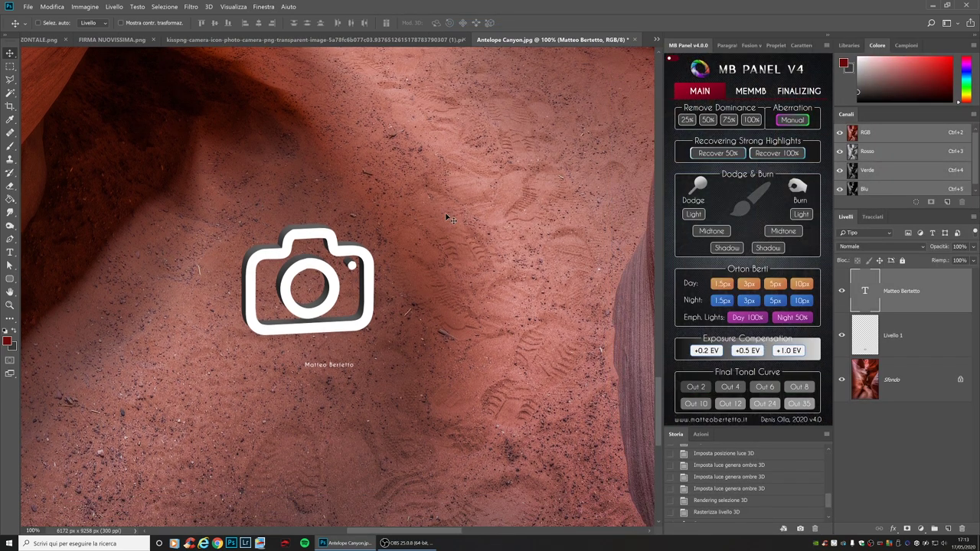
click(793, 45)
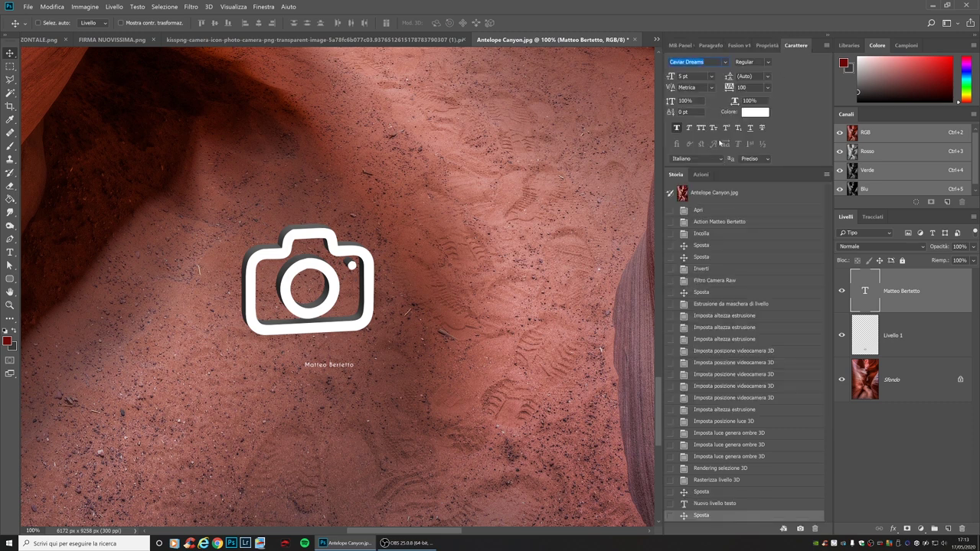
click(712, 75)
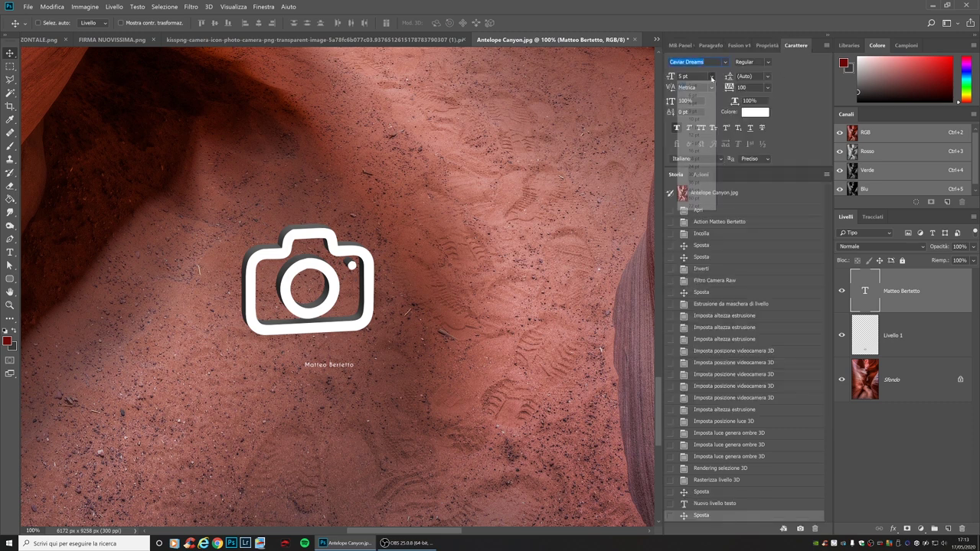
click(694, 175)
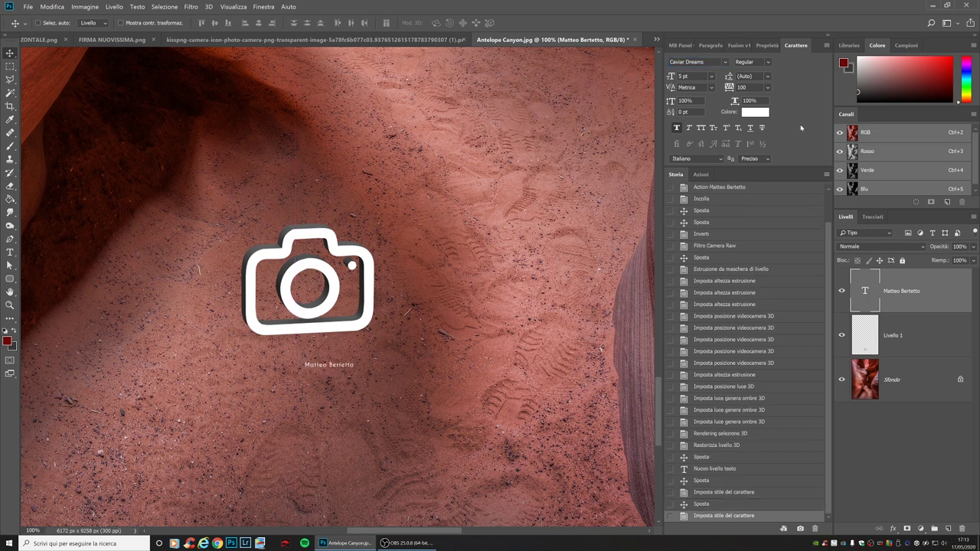
click(684, 76)
text(5)
key(Return)
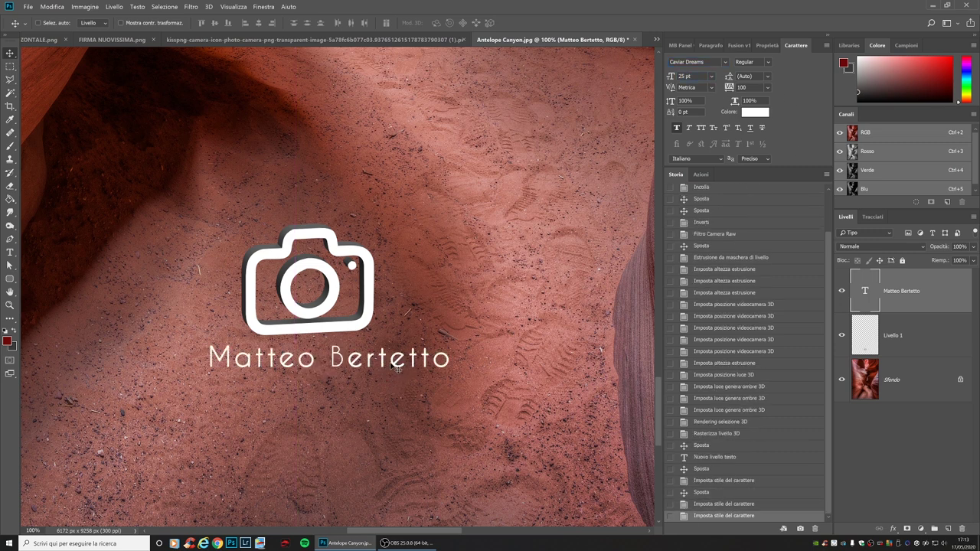
Try letter spacing of 200 and 500 on the name, then reset tracking to 0.
click(767, 88)
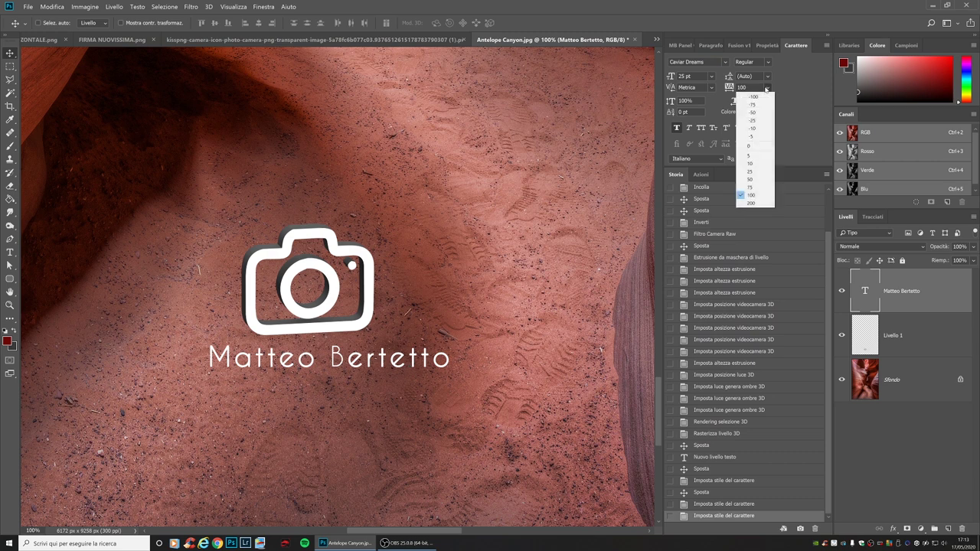
click(754, 145)
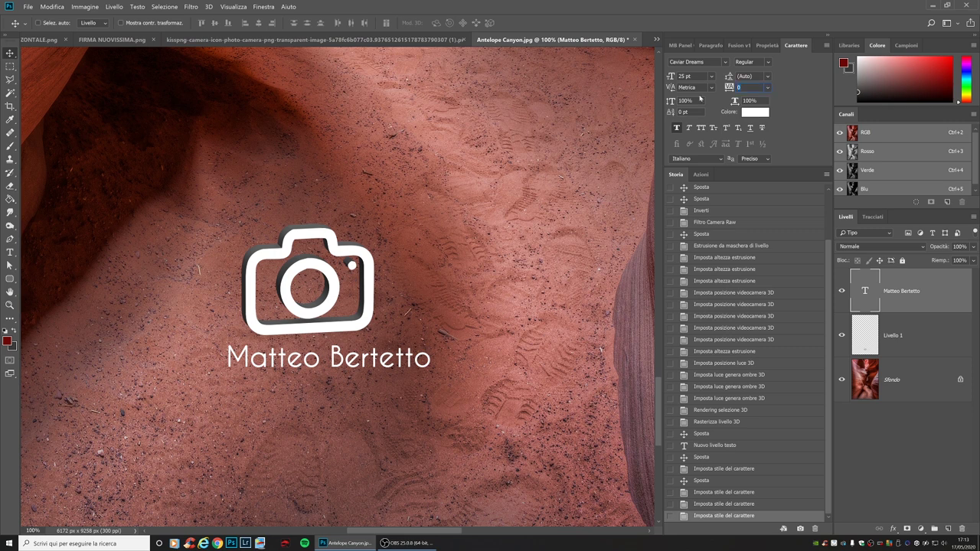
text(200)
key(Return)
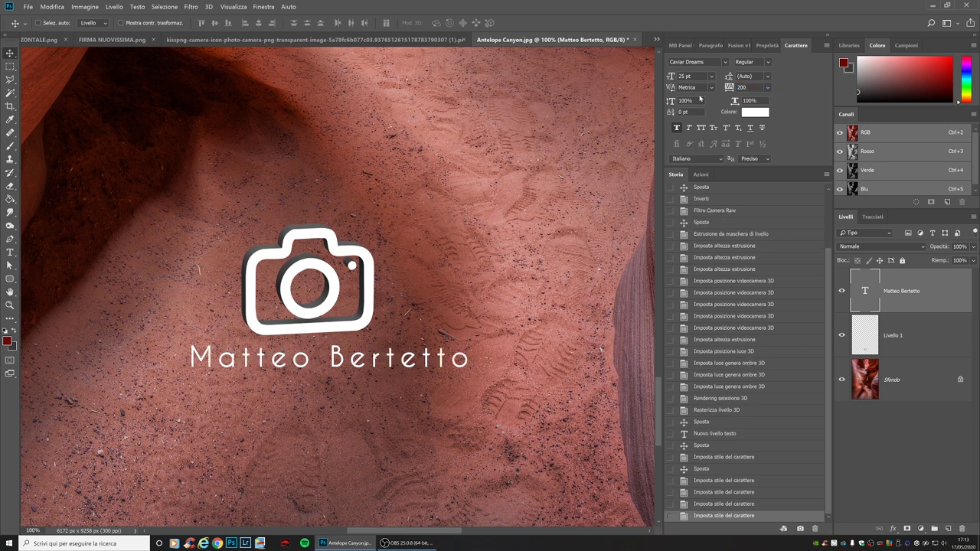
click(750, 87)
text(0)
key(Return)
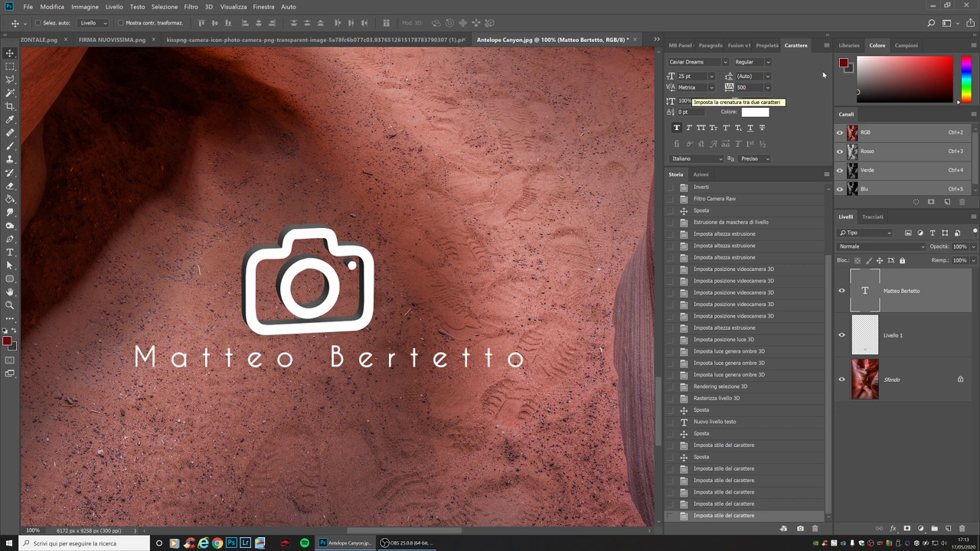
click(767, 87)
click(759, 145)
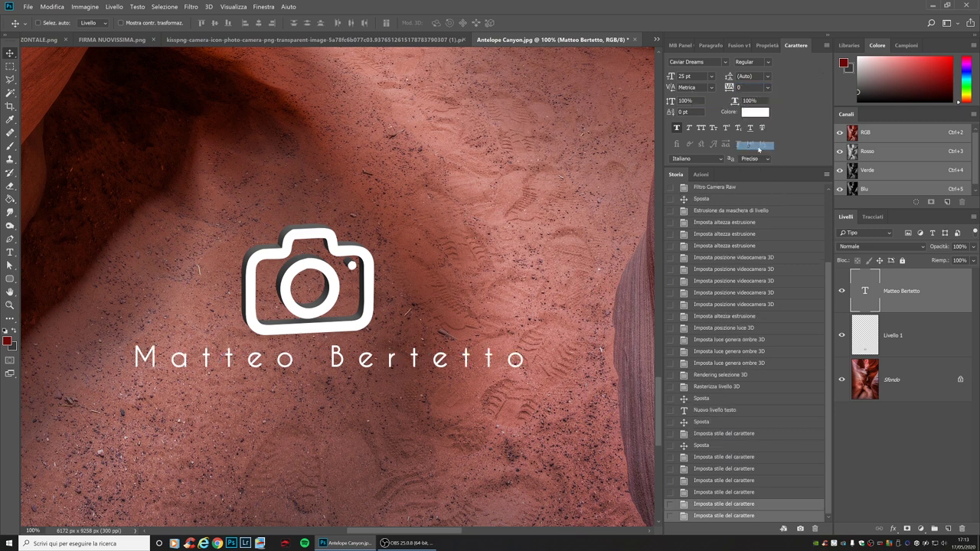
Enlarge the name to 40 pt and centre it beneath the camera icon.
drag(388, 388, 355, 397)
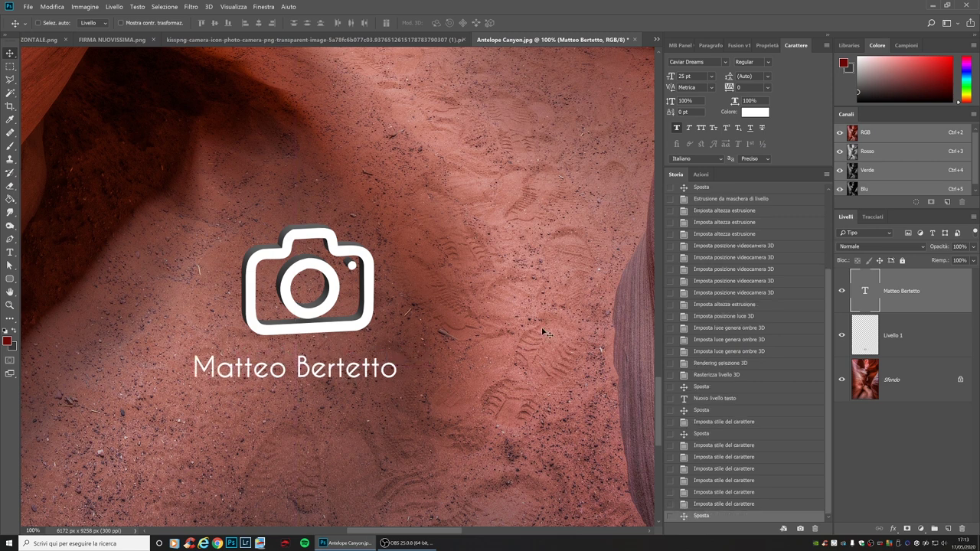
text(40)
key(Return)
mouse_move(425, 343)
mouse_down()
mouse_move(462, 373)
mouse_move(451, 351)
mouse_move(435, 356)
mouse_up()
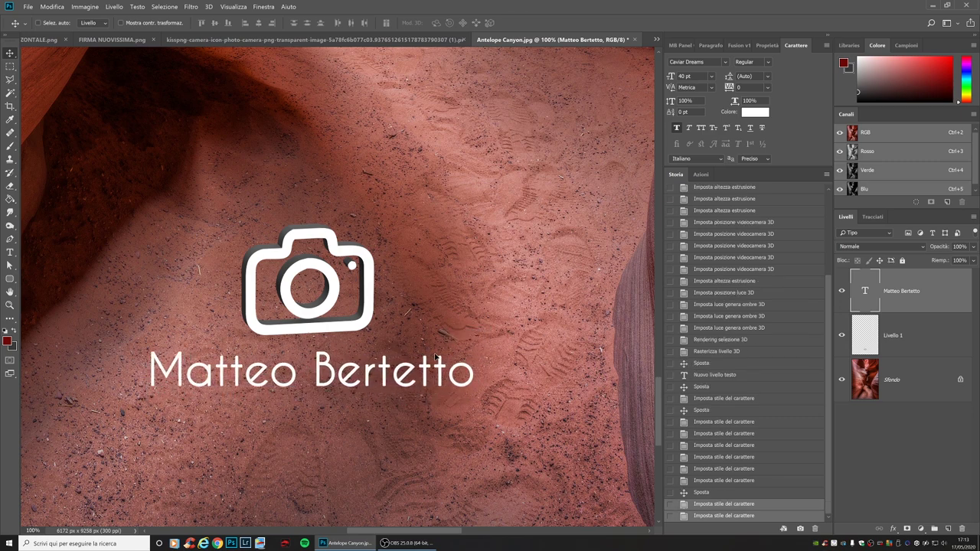
click(10, 305)
right_click(141, 292)
click(172, 299)
Hide the name text layer and move the camera icon lower on the photo.
click(351, 505)
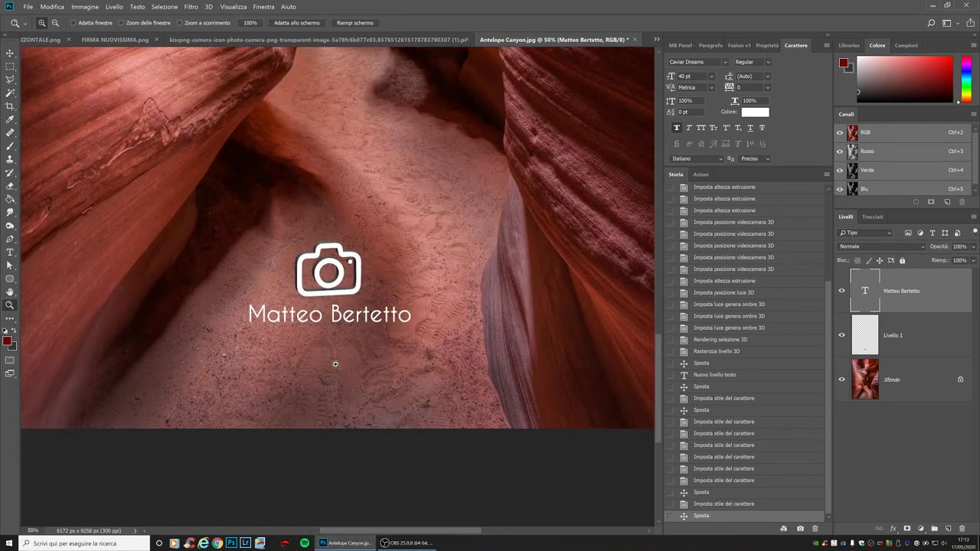
click(336, 365)
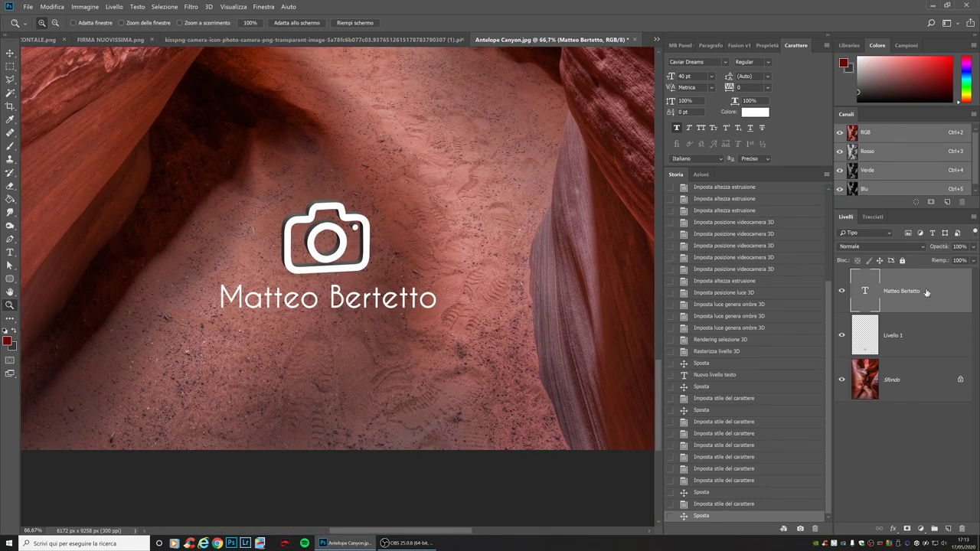
click(842, 290)
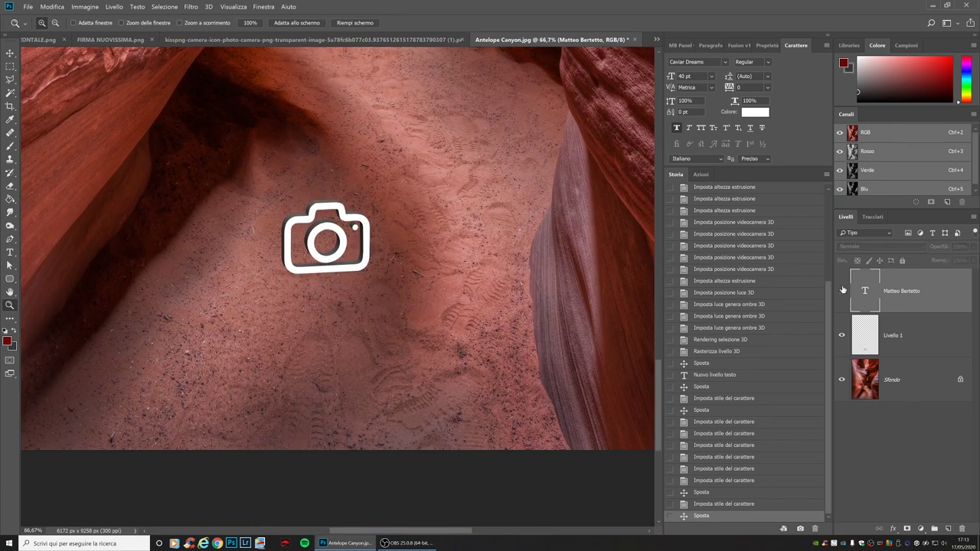
click(907, 331)
key(v)
mouse_move(328, 263)
mouse_down()
mouse_move(318, 402)
mouse_move(350, 325)
mouse_up()
Show the name again, place it below the camera, and shift the camera left over it.
click(904, 291)
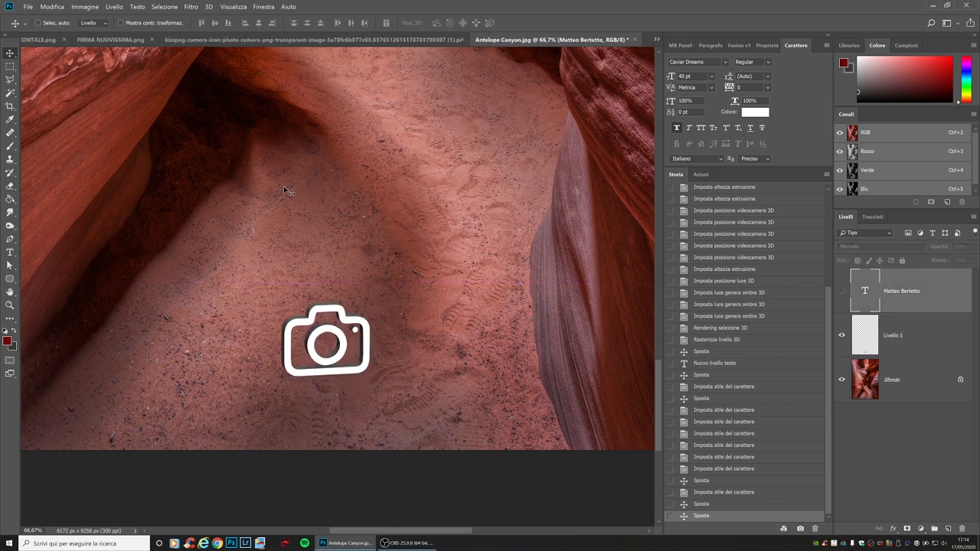
click(842, 291)
mouse_move(349, 309)
mouse_down()
mouse_move(340, 414)
mouse_move(352, 409)
mouse_move(342, 411)
mouse_up()
click(899, 335)
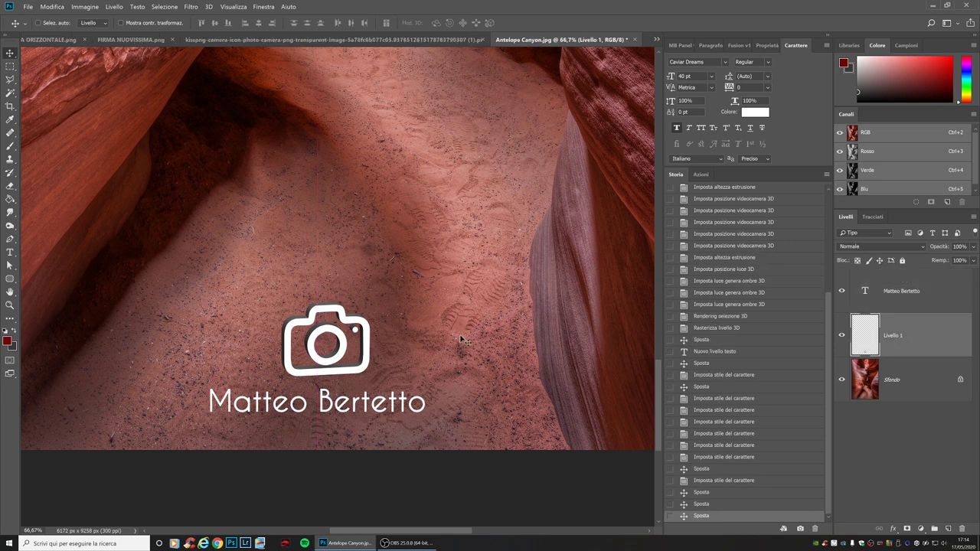
drag(346, 335, 332, 335)
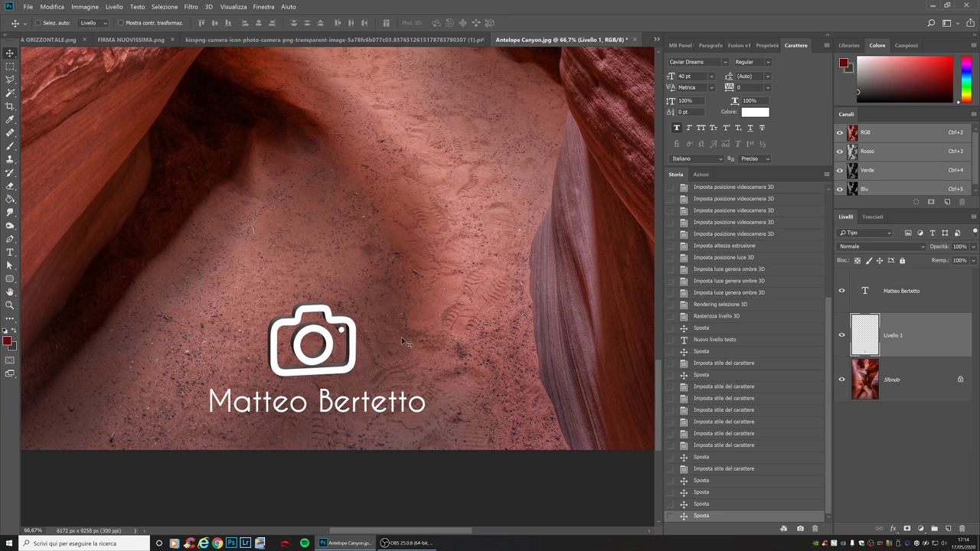
click(11, 67)
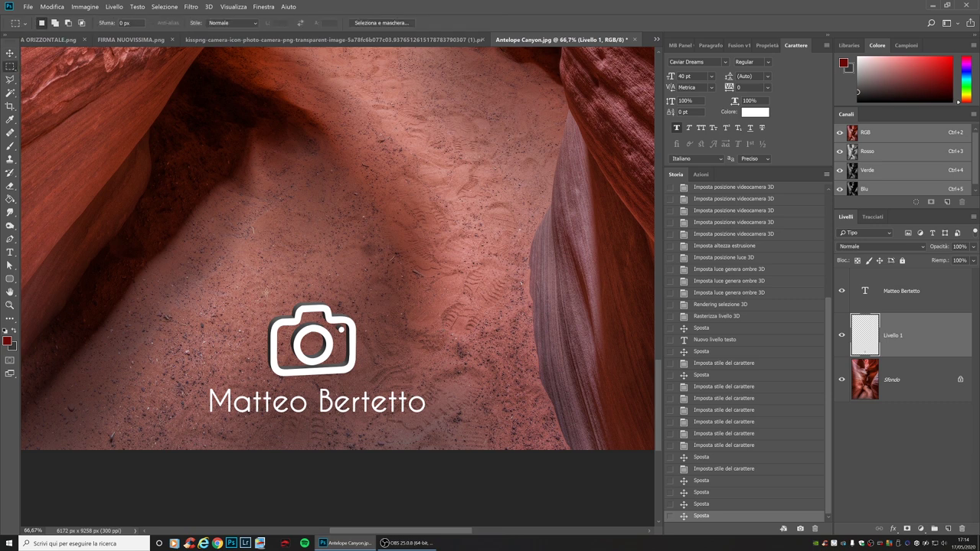
Cut the camera icon out of Livello 1 and paste it as new layer Livello 2.
drag(266, 289, 360, 380)
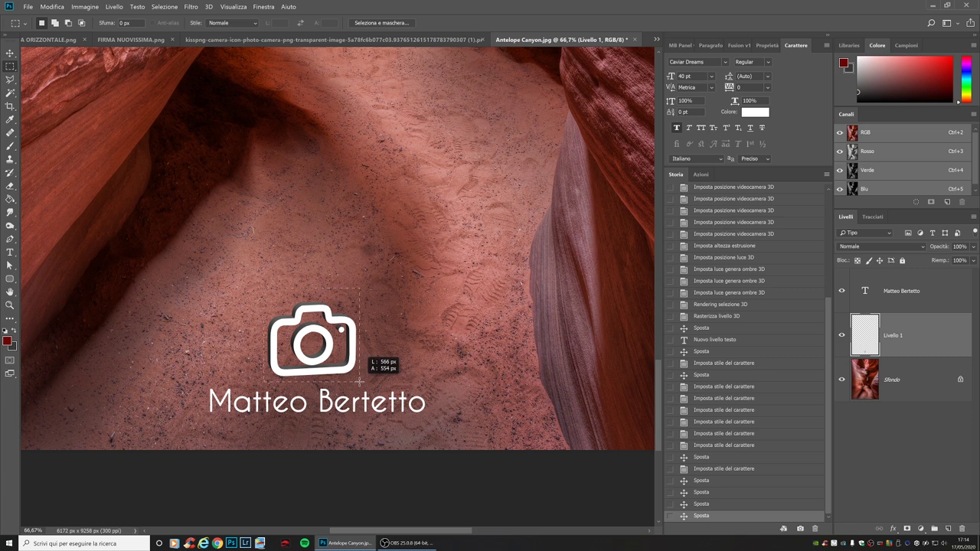
drag(360, 381, 359, 381)
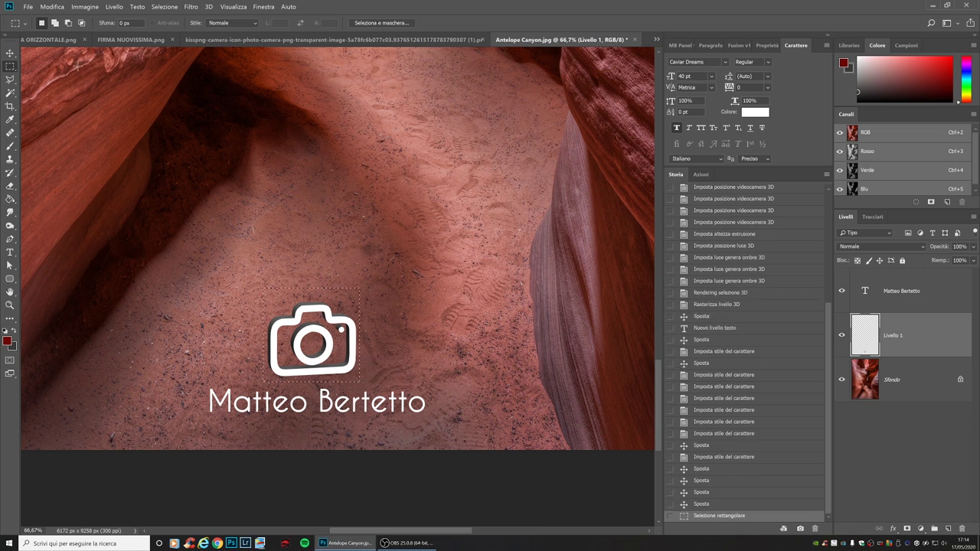
click(52, 6)
click(72, 51)
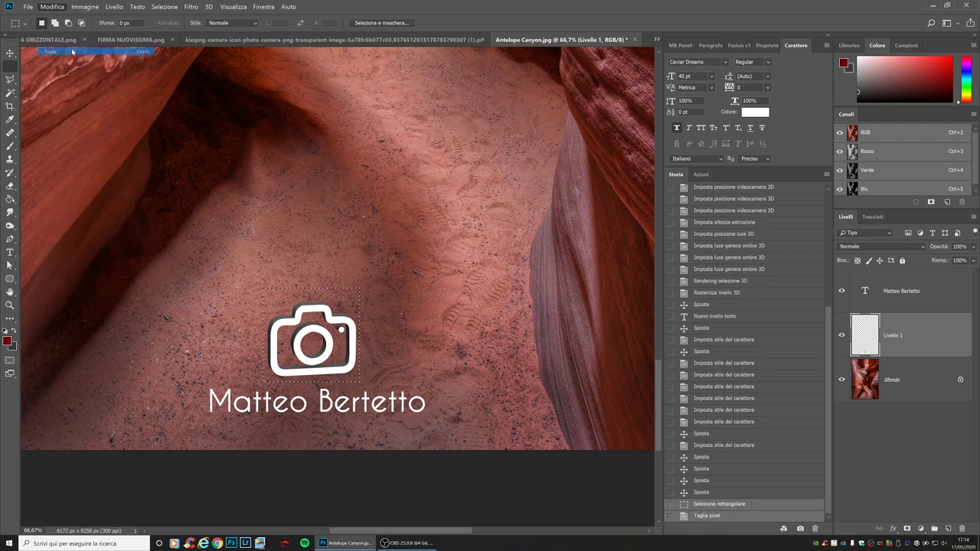
click(53, 6)
click(69, 72)
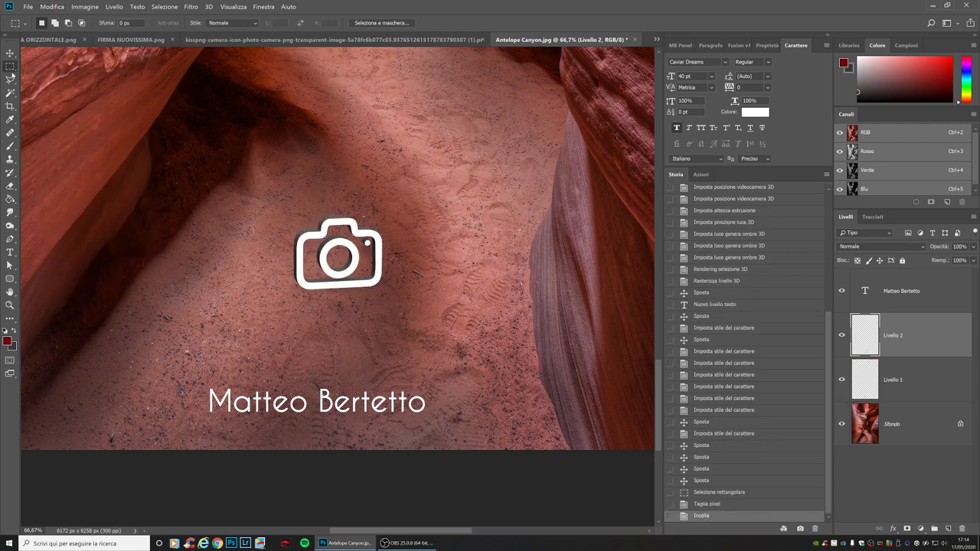
Move Livello 2 down above the name and nudge the text to centre beneath it.
click(10, 53)
mouse_move(363, 253)
mouse_down()
mouse_move(343, 350)
mouse_move(342, 337)
mouse_up()
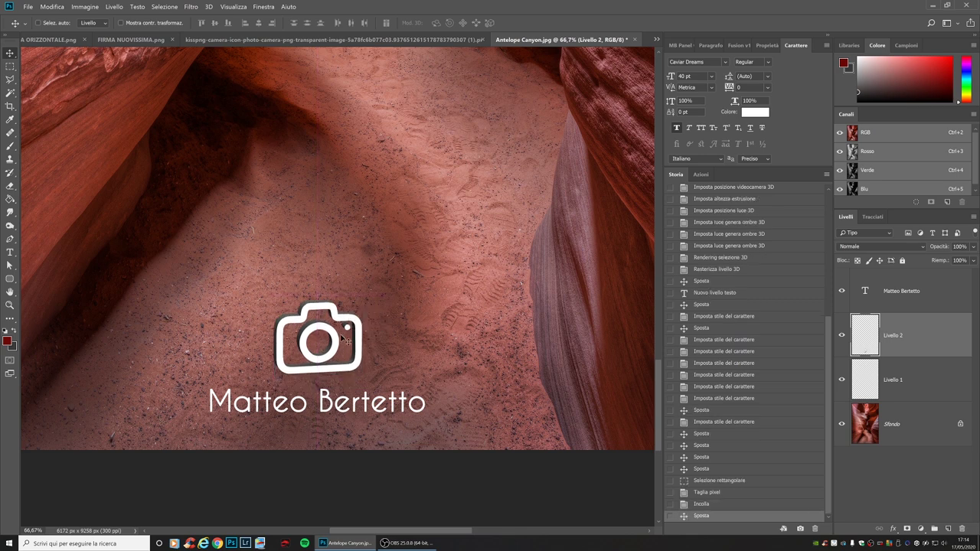
click(893, 297)
drag(400, 397, 394, 397)
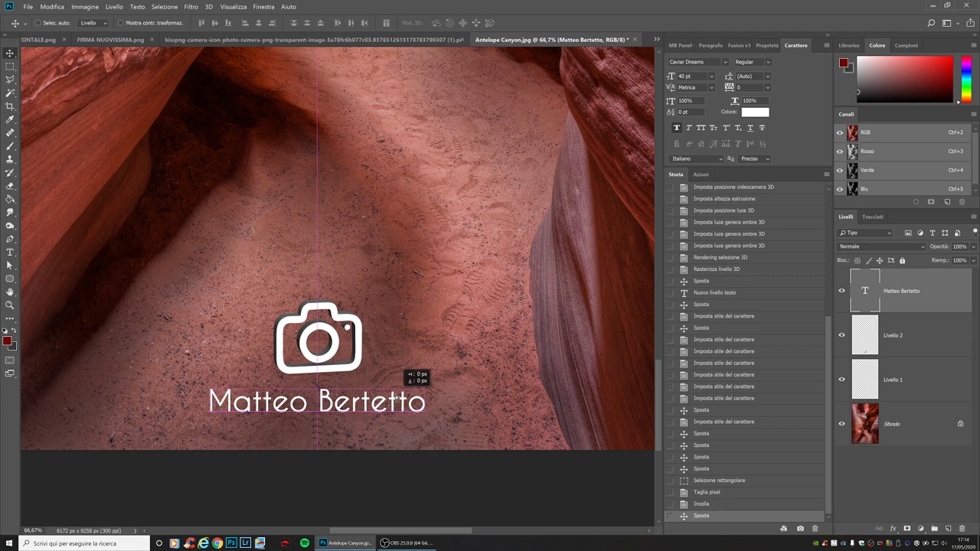
drag(394, 396, 393, 397)
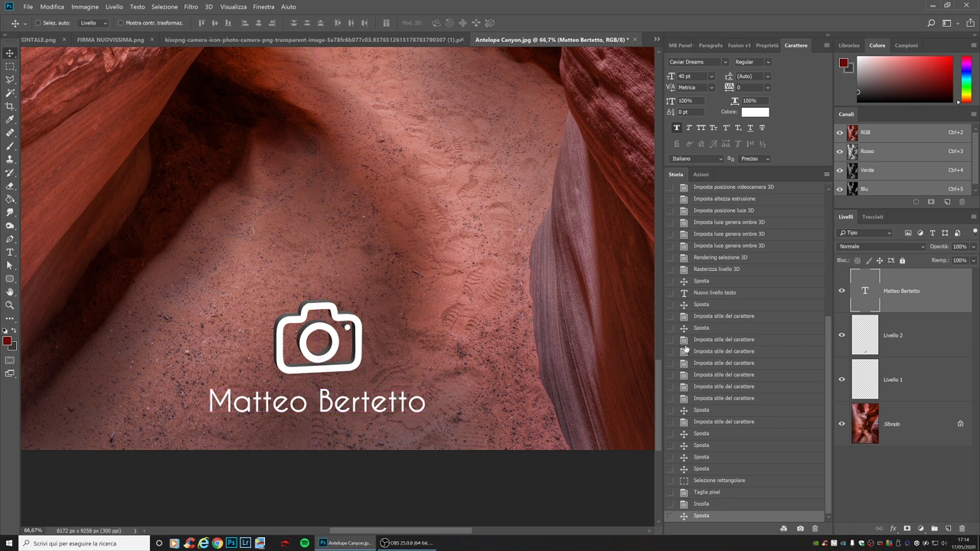
Move the camera icon and name up together and draw a horizontal line under the name.
ctrl+click(910, 343)
drag(358, 353, 358, 310)
click(9, 279)
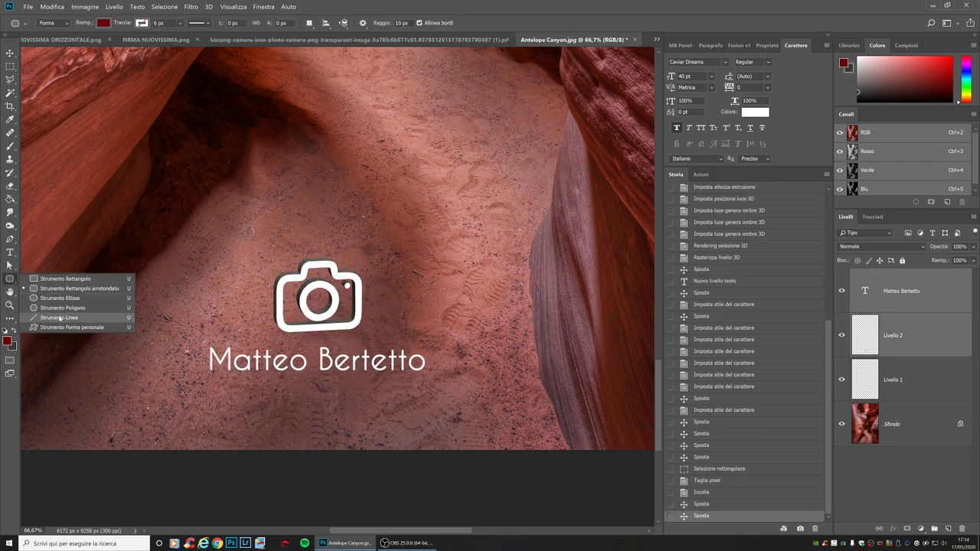
click(60, 318)
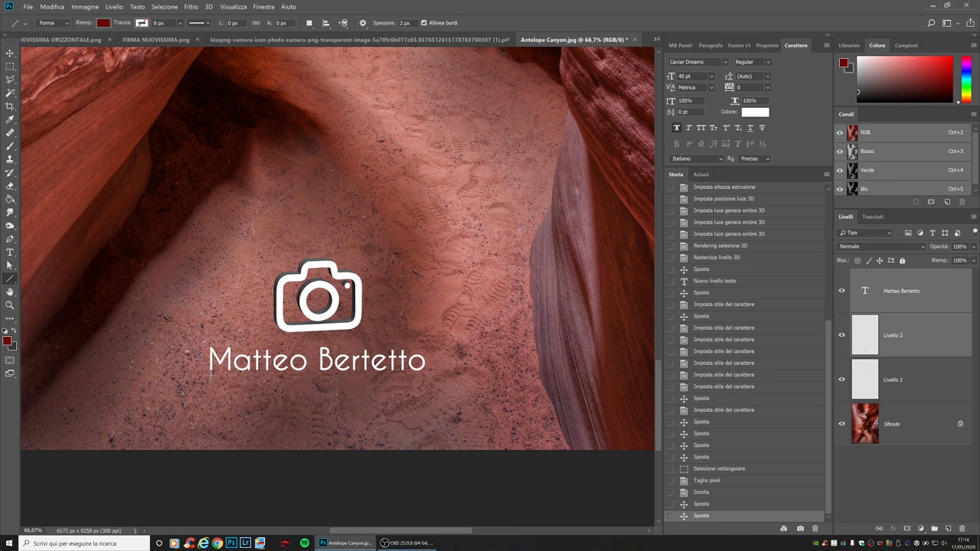
drag(210, 374, 429, 374)
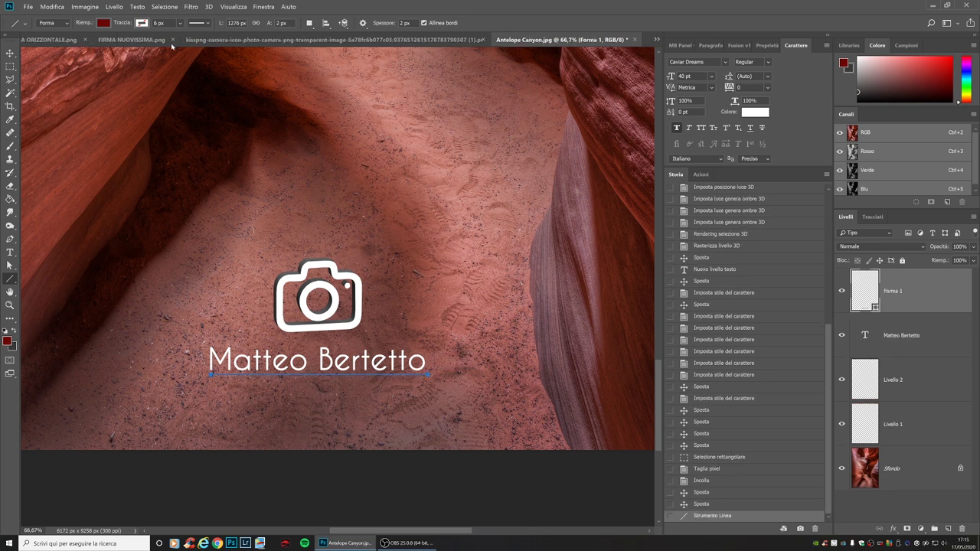
Set the line's fill to white and zoom in on the name and underline.
click(104, 23)
click(58, 76)
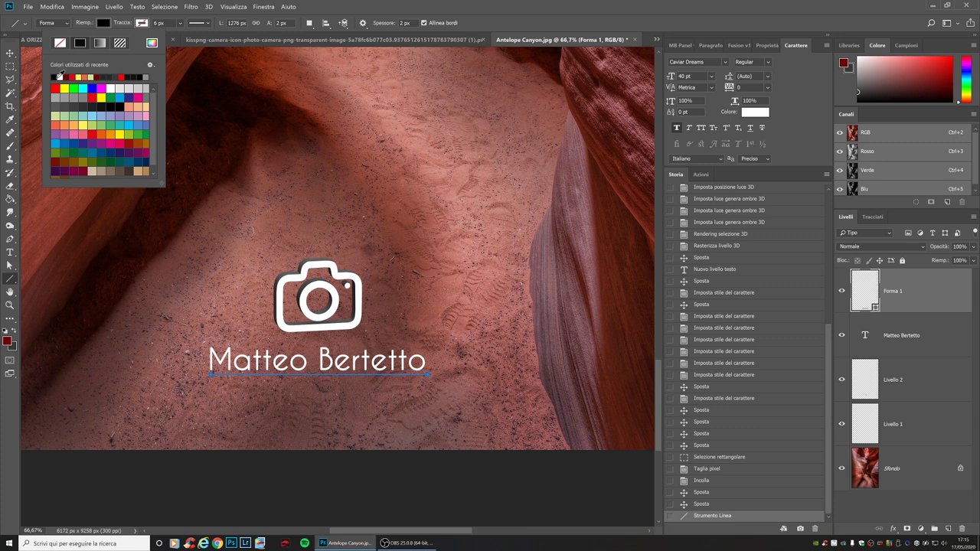
click(67, 76)
key(Return)
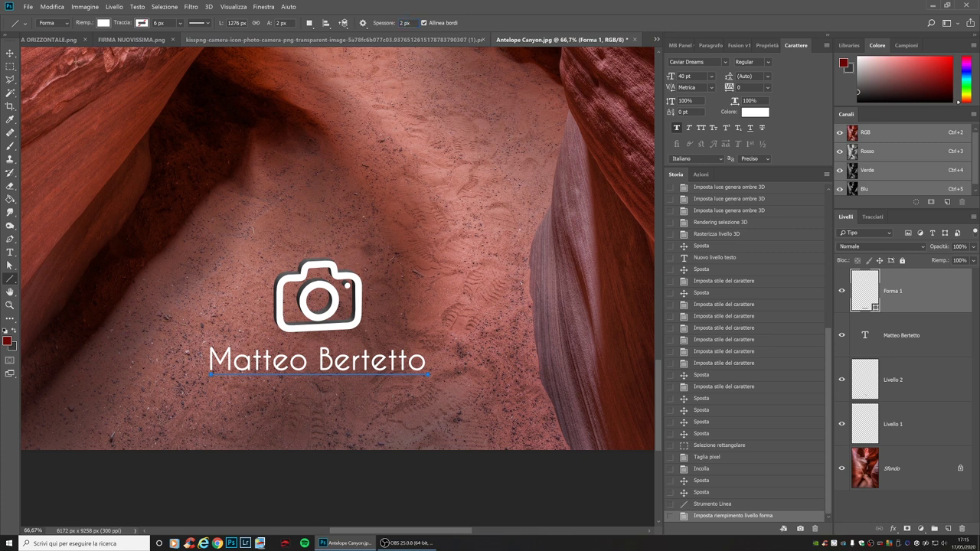
click(451, 465)
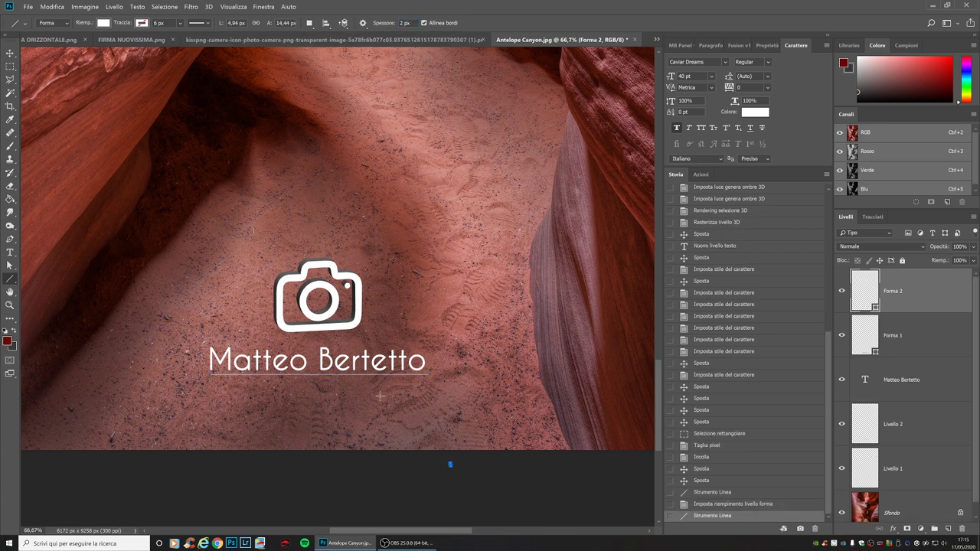
key(z)
click(329, 376)
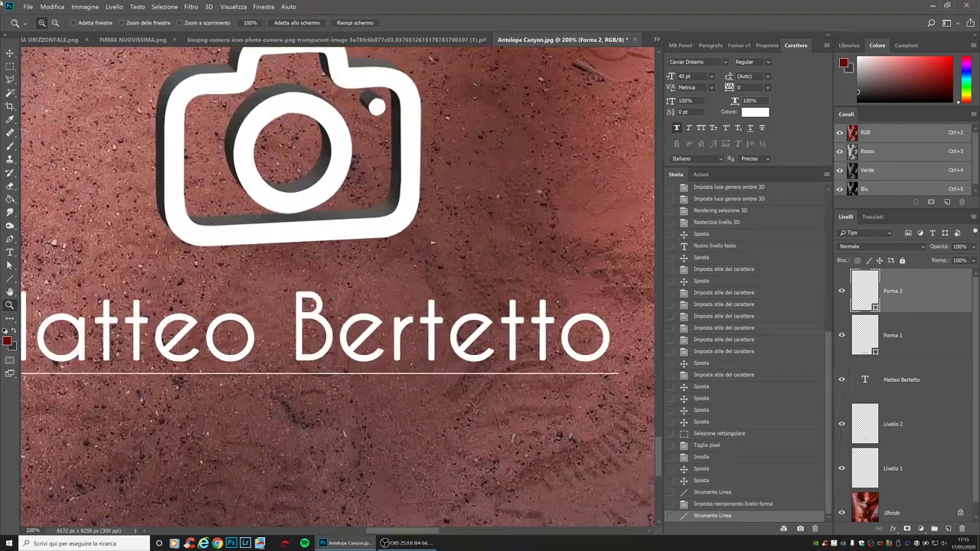
right_click(380, 325)
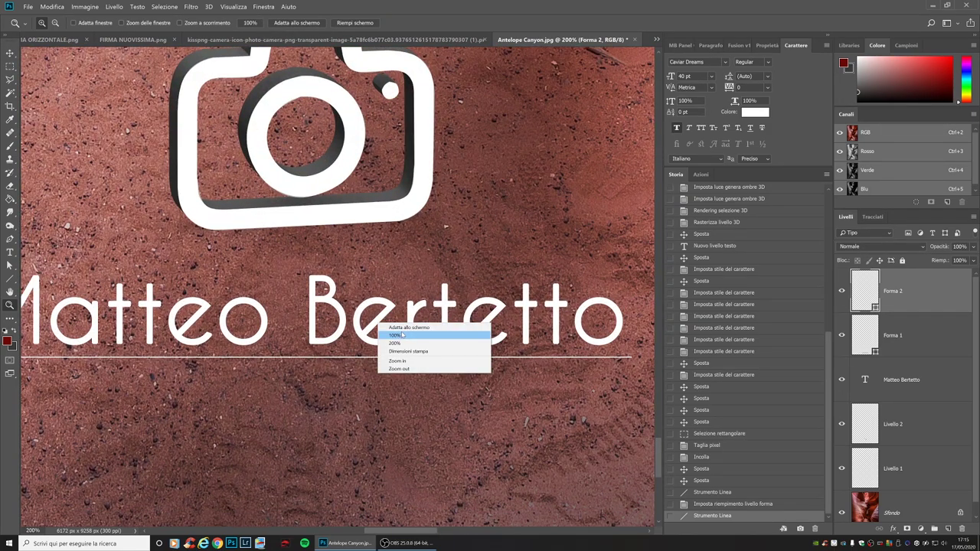
Delete the stray Forma 2 line and position the Forma 1 underline beneath the name.
click(395, 336)
key(ctrl+0)
click(353, 483)
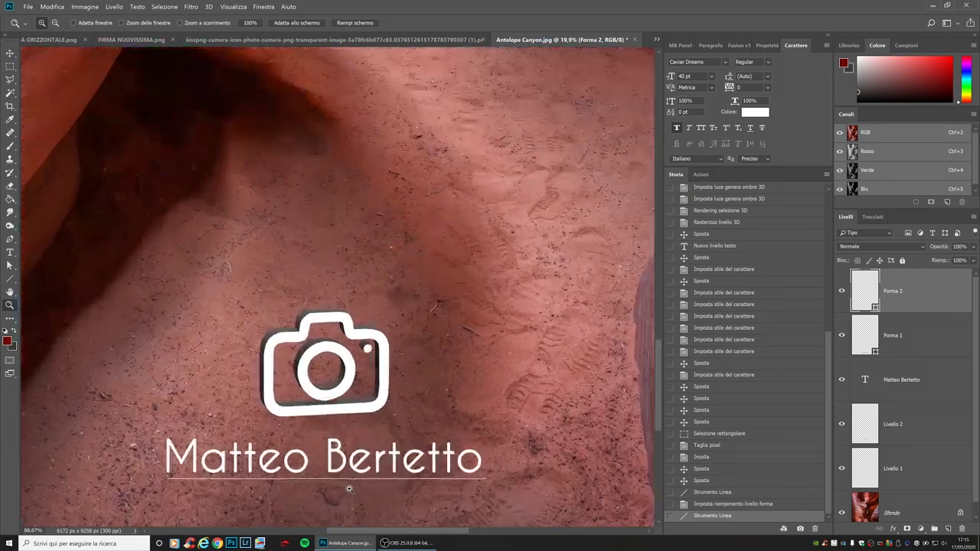
click(350, 489)
drag(345, 482, 361, 405)
right_click(367, 379)
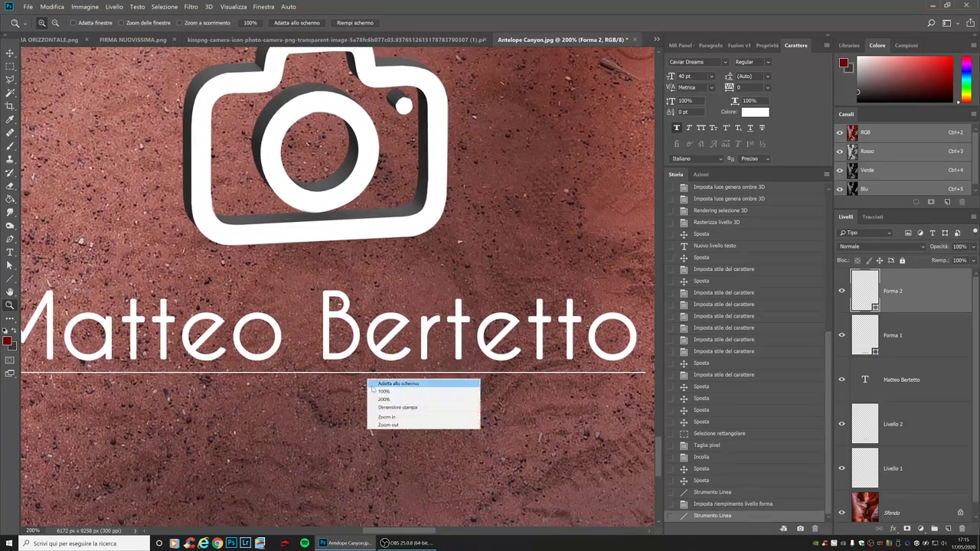
click(383, 425)
key(v)
drag(229, 328, 219, 341)
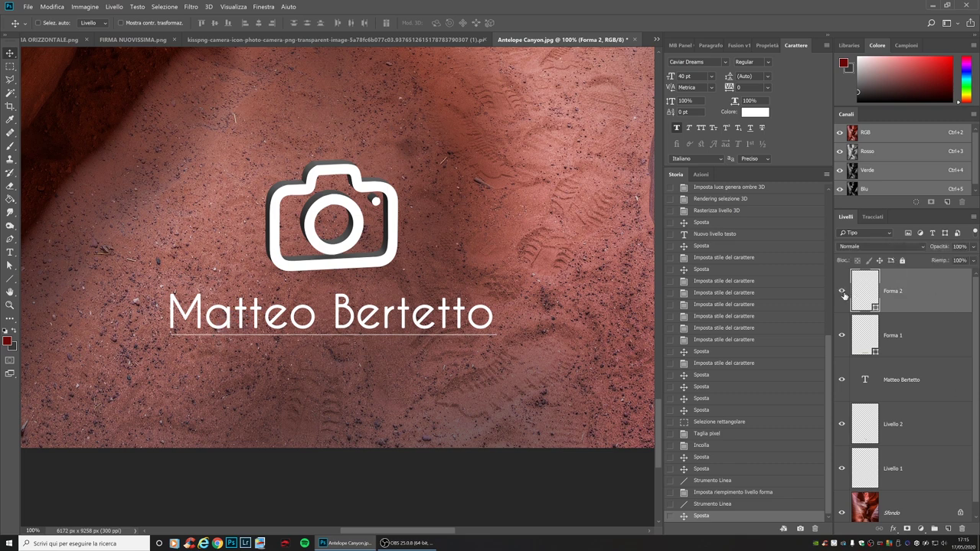
key(Delete)
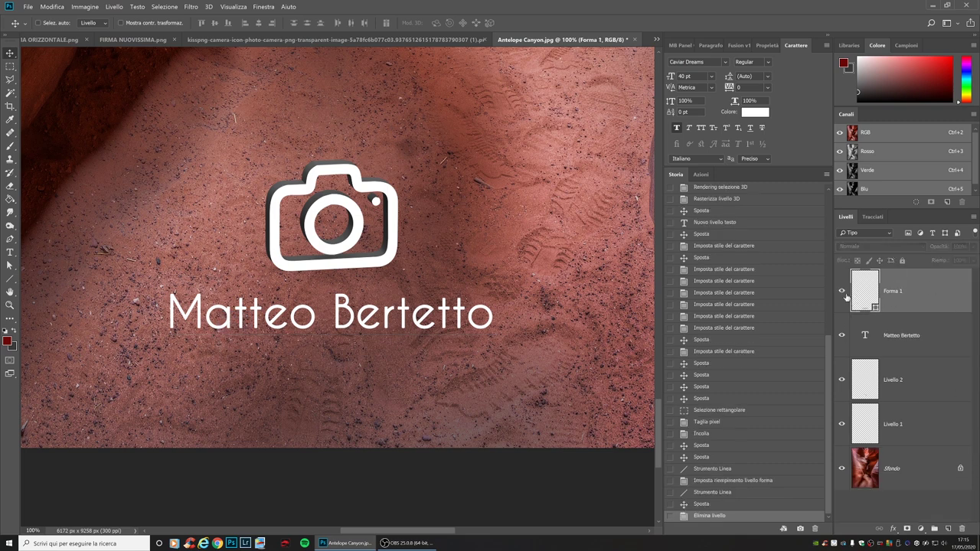
drag(284, 337, 281, 336)
Free-transform the underline so it ends under the name's last letter, and apply it.
click(52, 7)
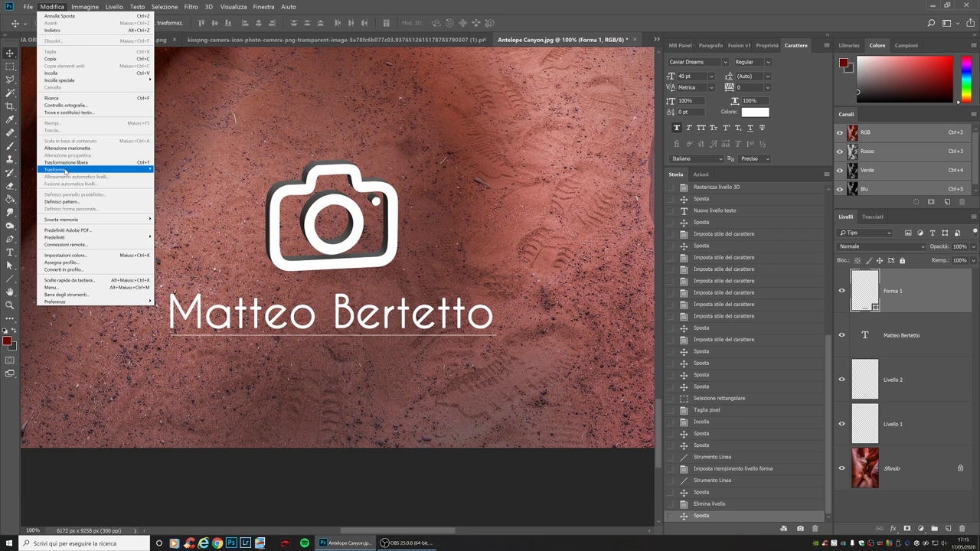
click(176, 184)
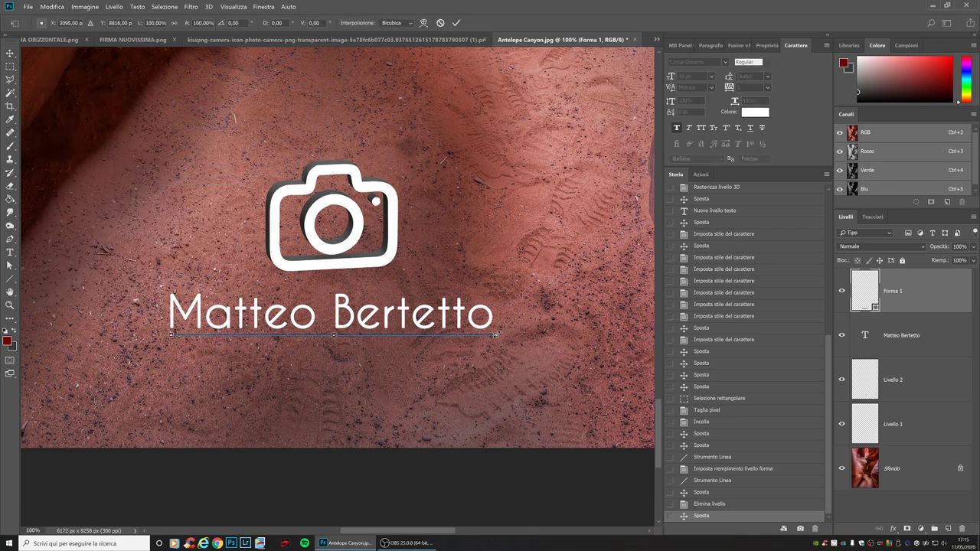
click(9, 305)
click(492, 360)
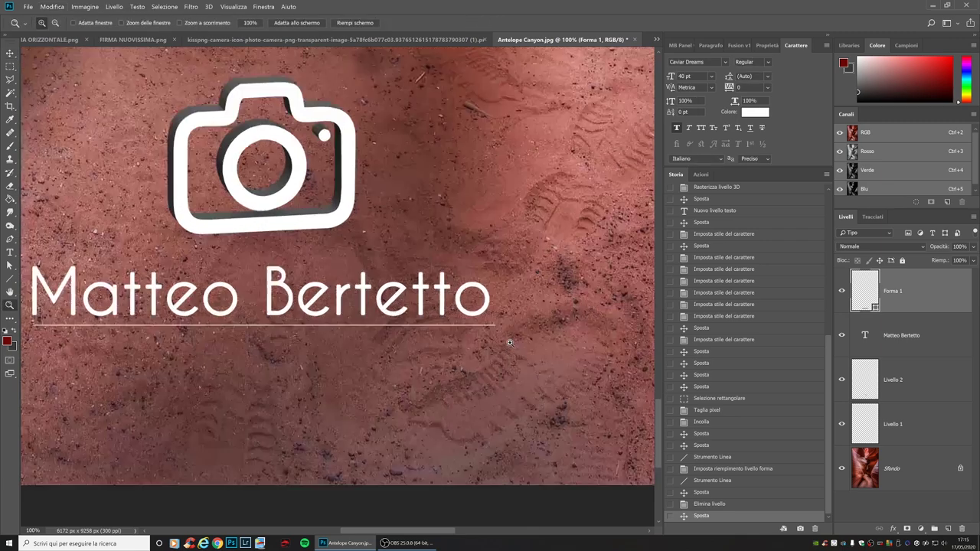
click(52, 7)
mouse_move(56, 170)
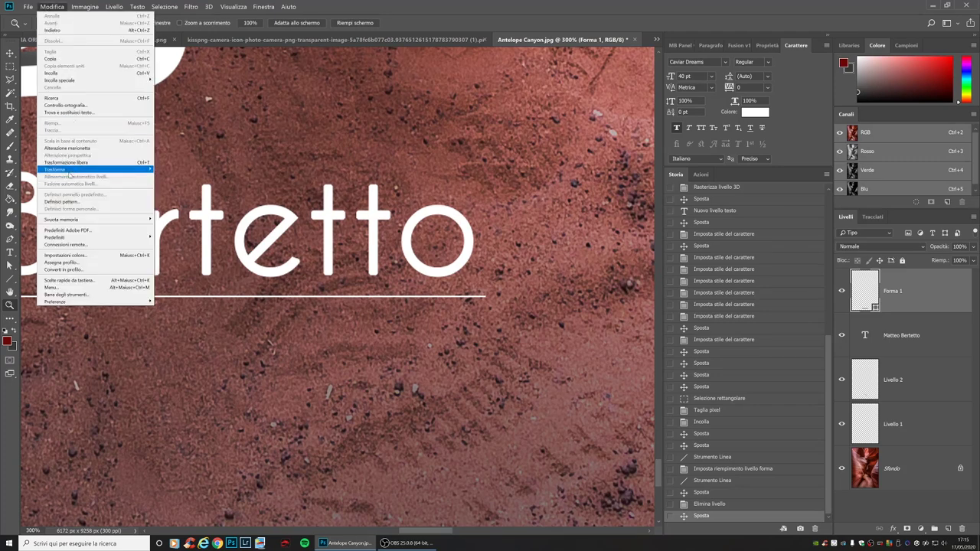
click(177, 184)
drag(485, 296, 472, 294)
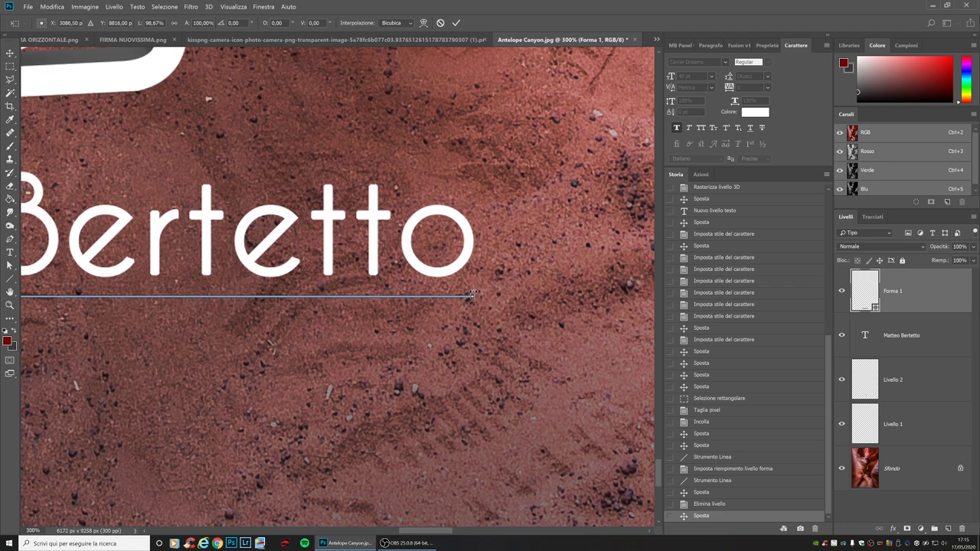
key(z)
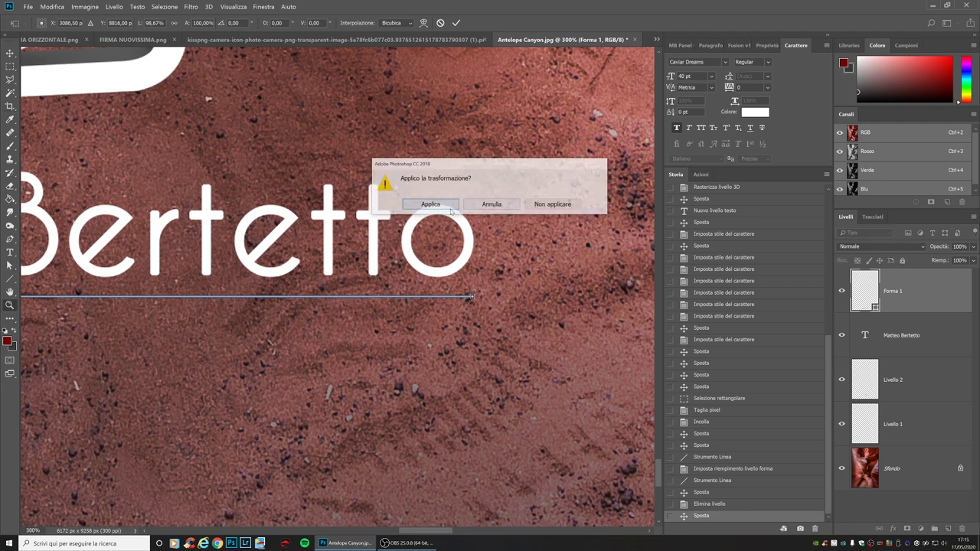
click(430, 204)
key(ctrl+0)
Add the text 'PHOTOGRAPHY' below the name and place it under the underline.
click(336, 506)
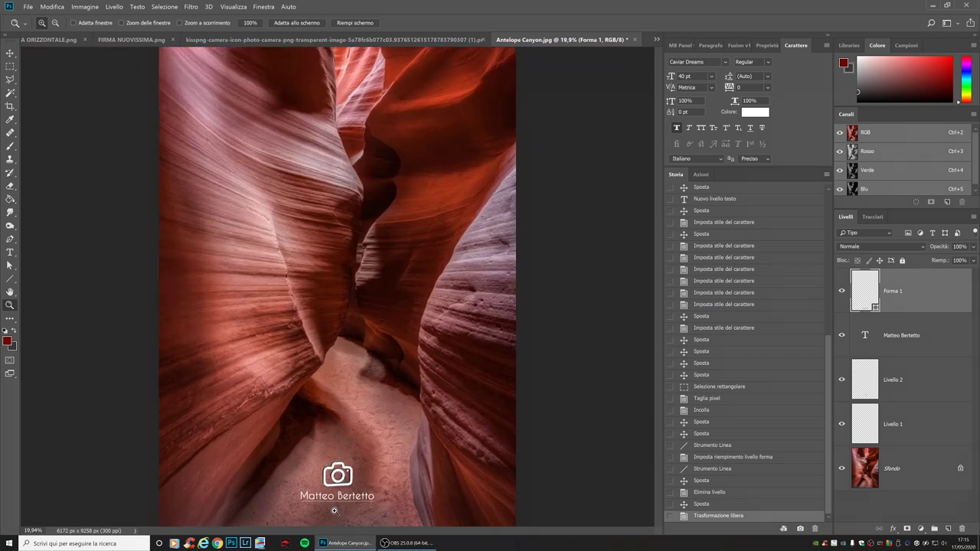
click(336, 506)
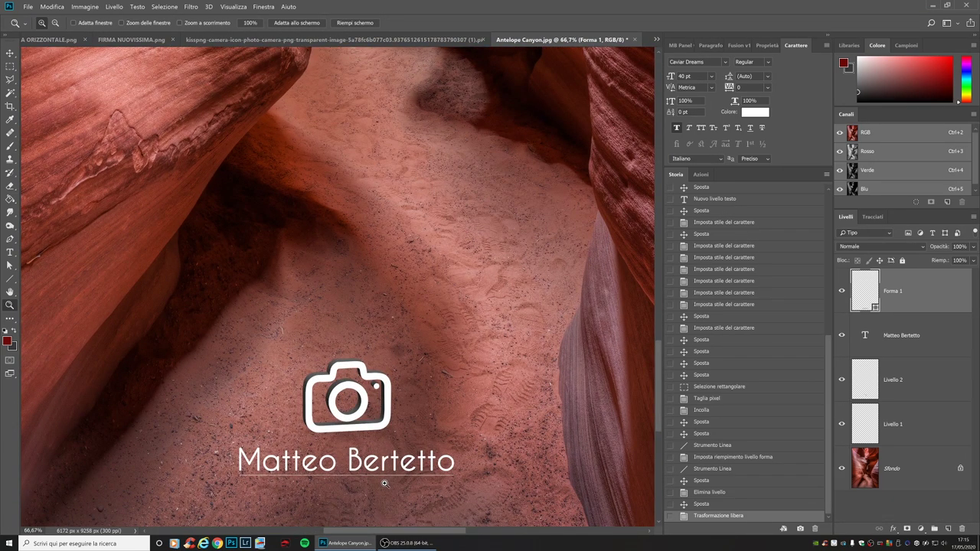
click(384, 483)
key(t)
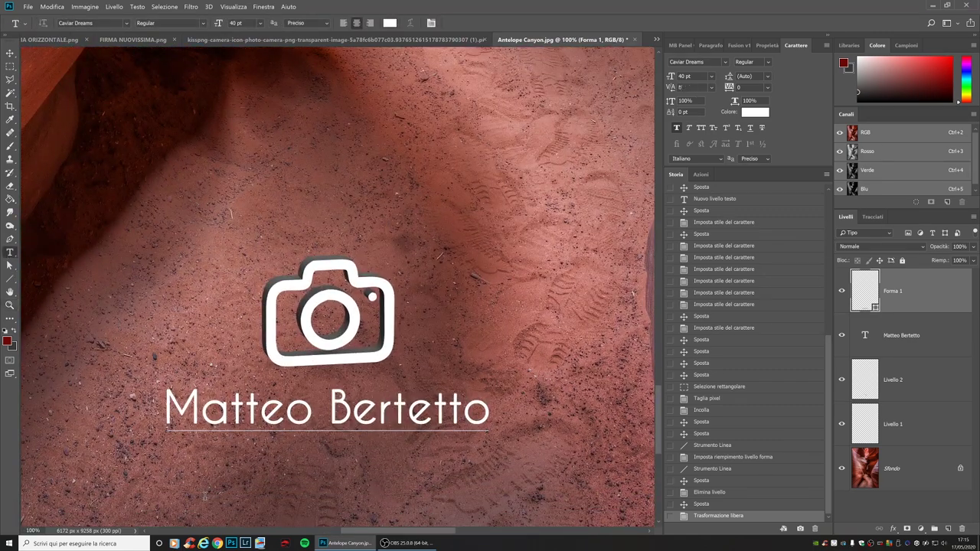
click(205, 497)
text(P)
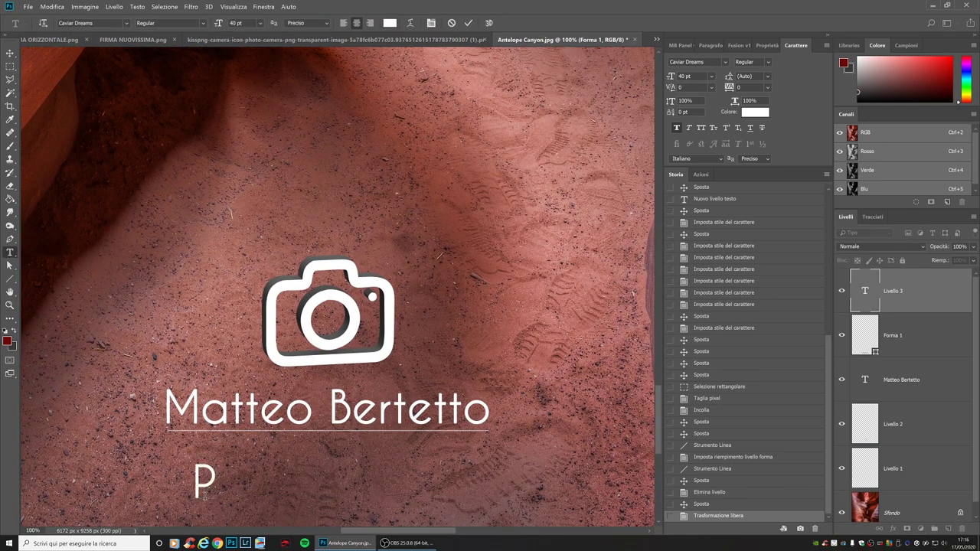
text(HO)
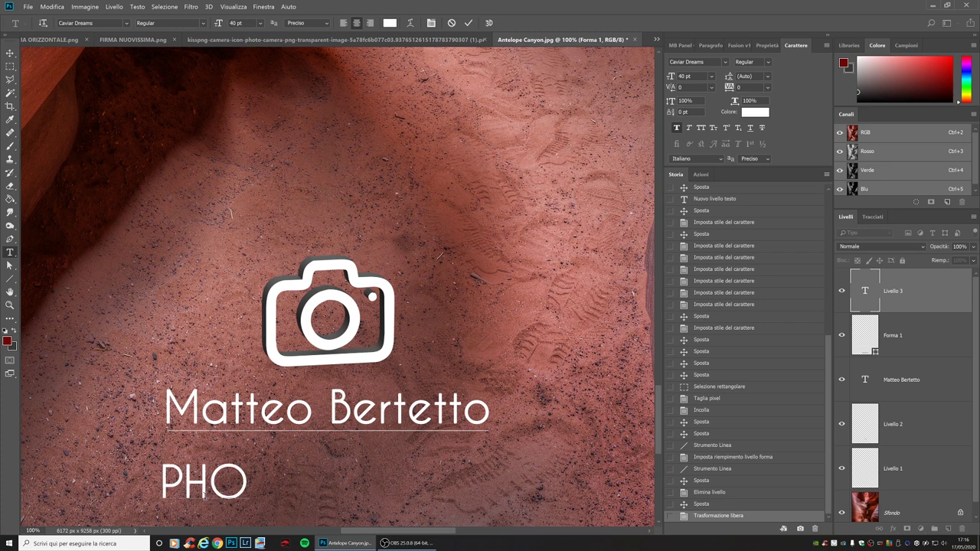
text(TOGRAP)
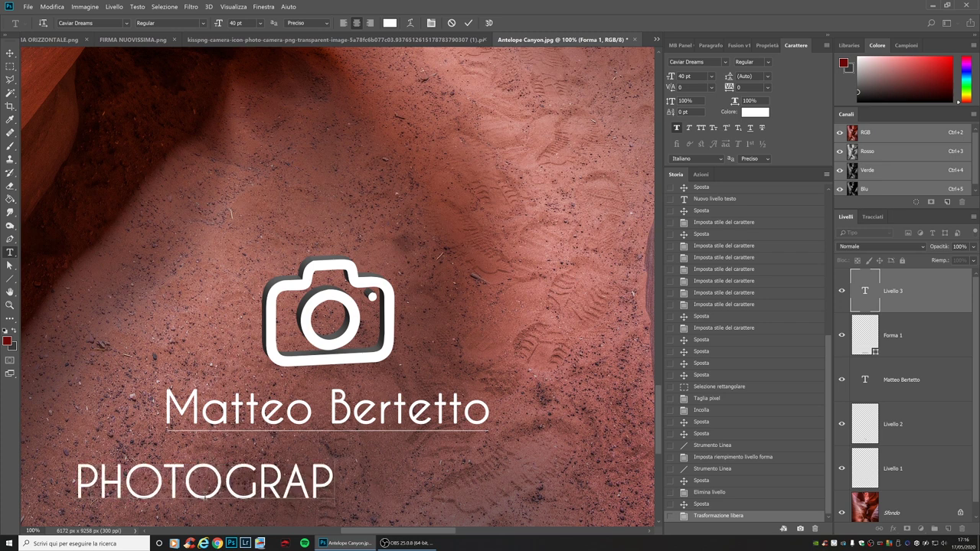
text(HY)
click(10, 53)
drag(335, 461, 452, 442)
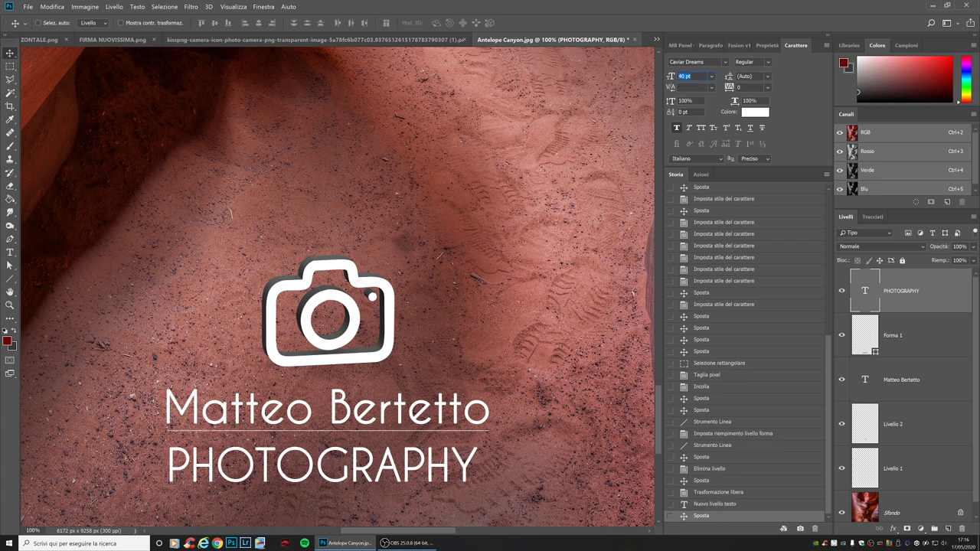
key(Tab)
text(10)
Set PHOTOGRAPHY to 15 pt in the Regular style and centre it beneath the name.
key(Return)
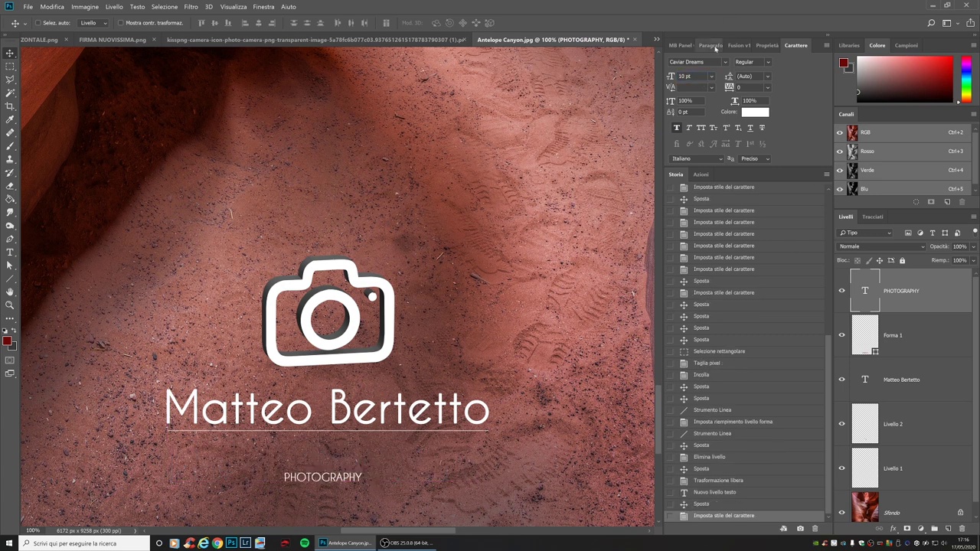
text(15)
key(Return)
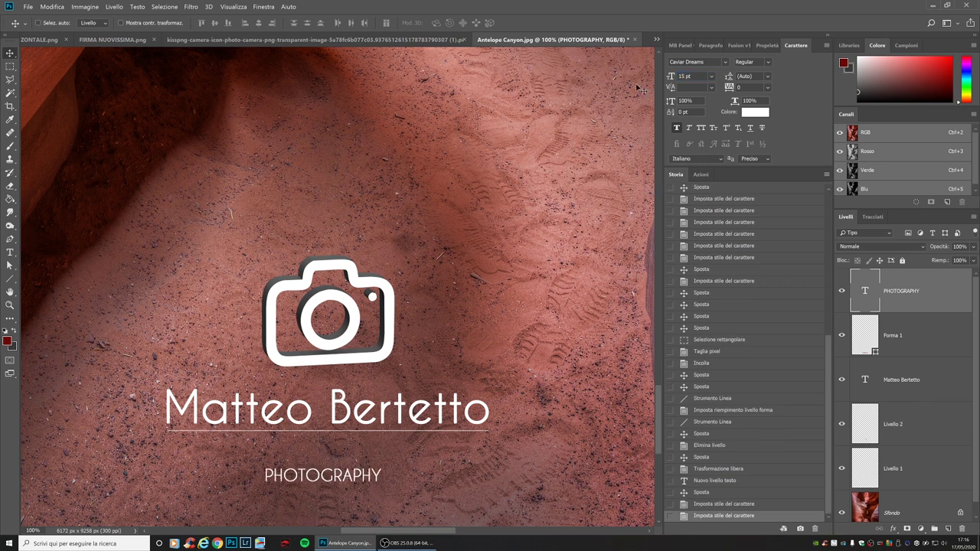
drag(367, 479, 352, 454)
click(768, 62)
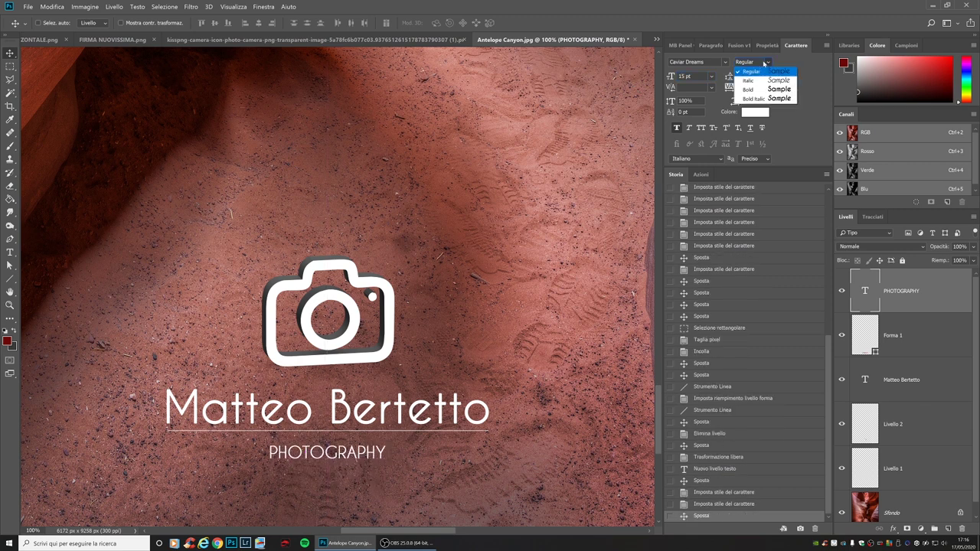
key(Return)
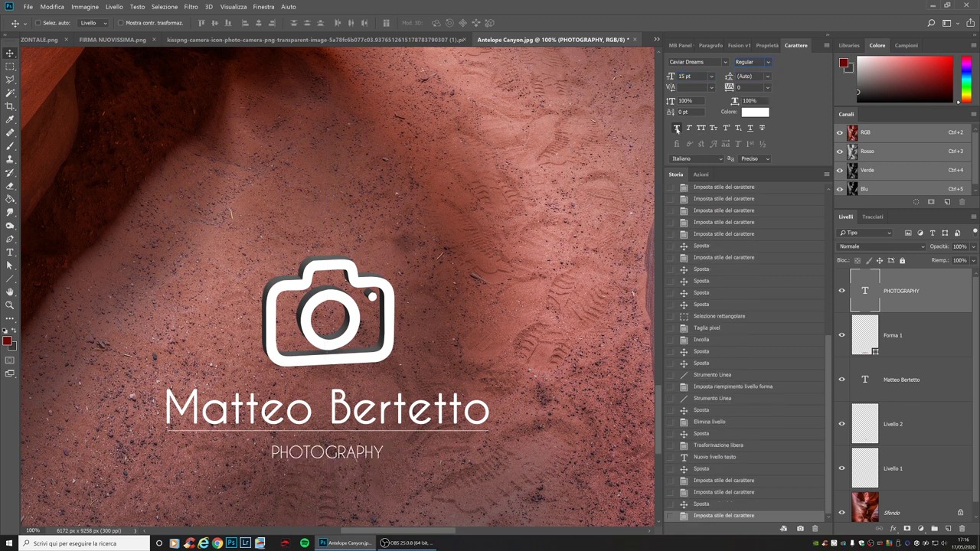
Widen PHOTOGRAPHY's letter spacing to 1000 and recentre it under the underline.
click(677, 128)
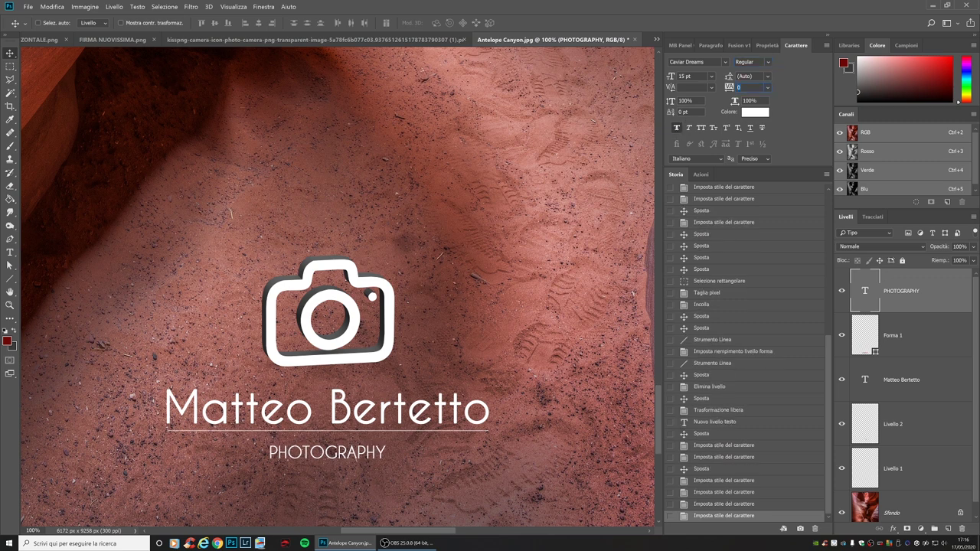
text(50)
key(Return)
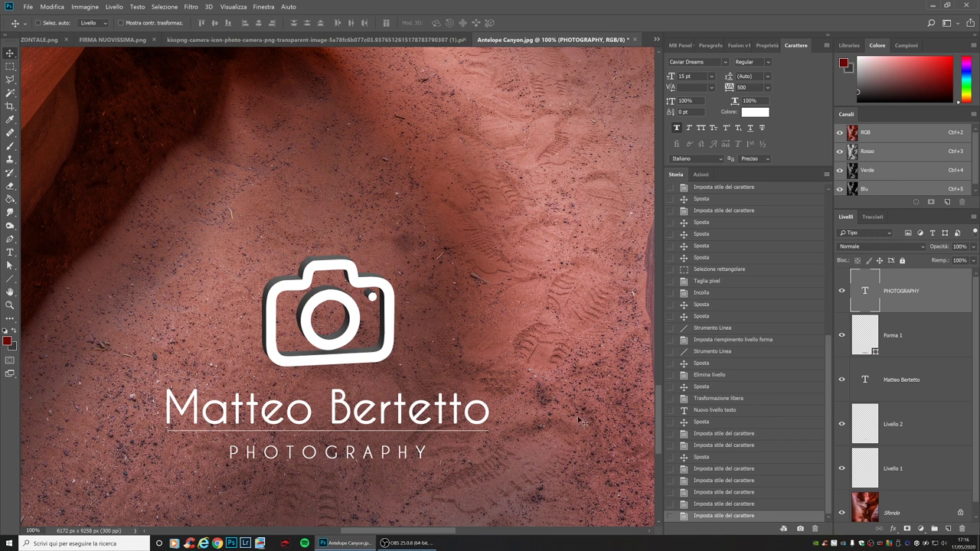
drag(373, 453, 375, 447)
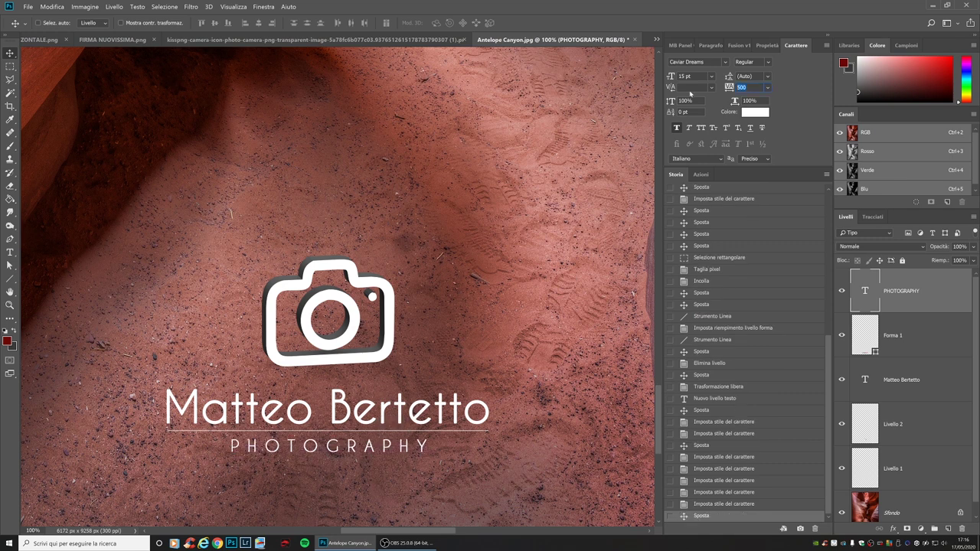
text(1000)
key(Return)
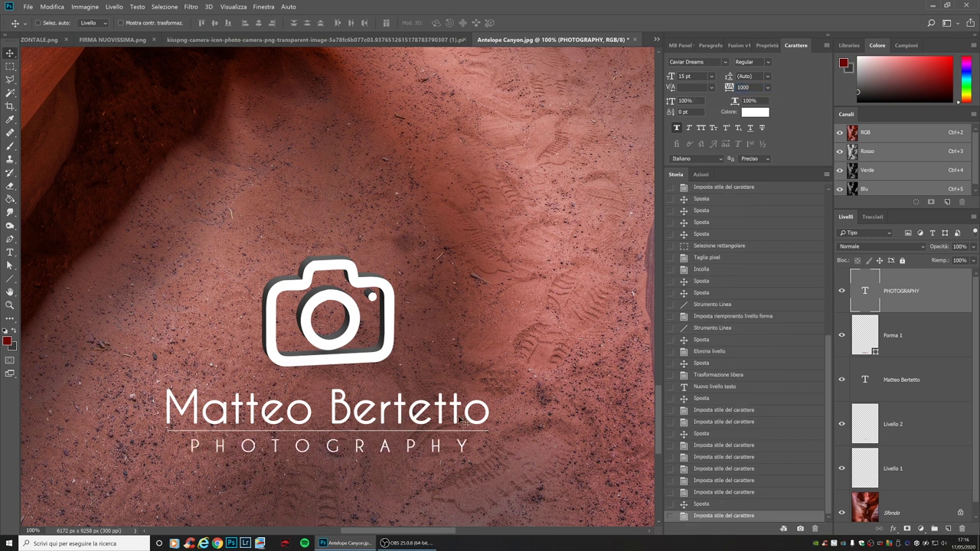
drag(419, 447, 422, 443)
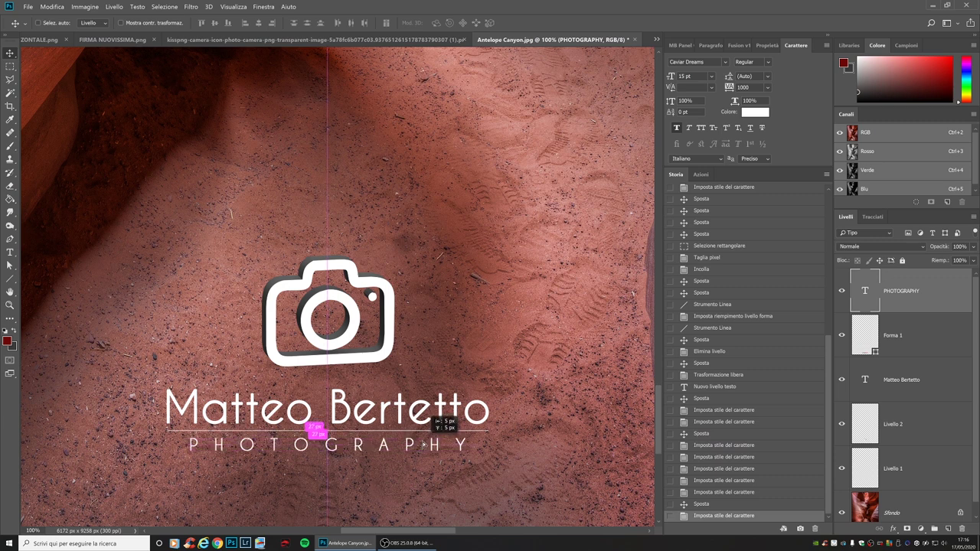
drag(423, 445, 423, 445)
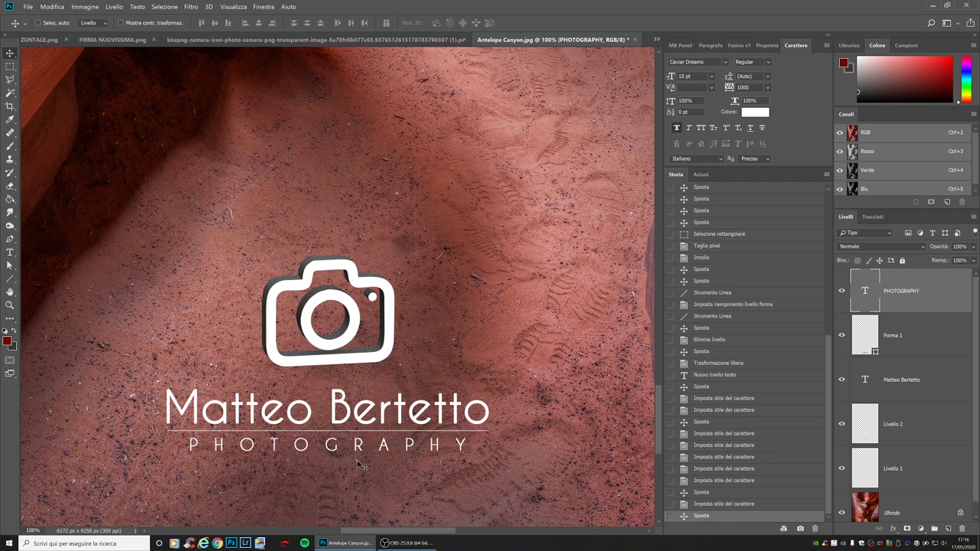
drag(347, 451, 346, 451)
Zoom in on the signature and click through the camera icon and name layers.
key(z)
key(ctrl+0)
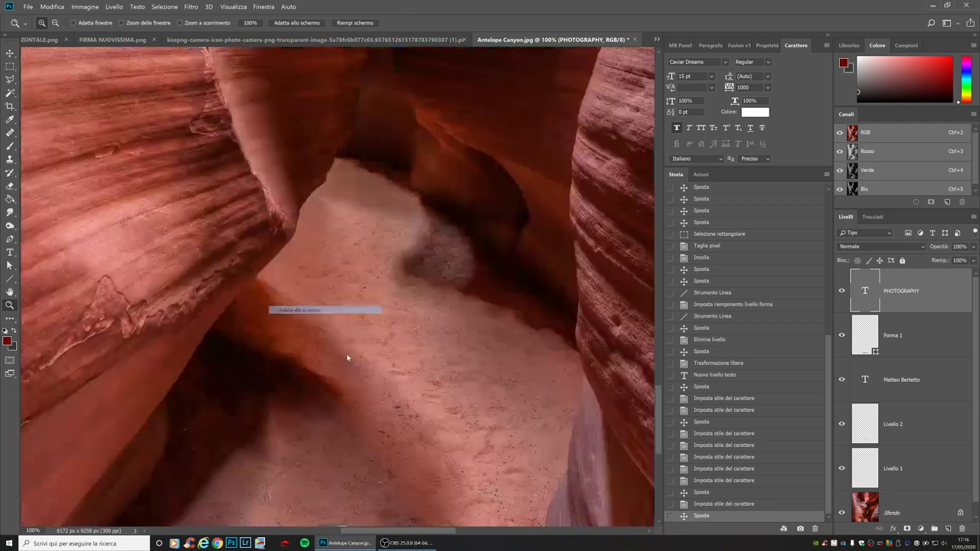
click(369, 513)
click(353, 479)
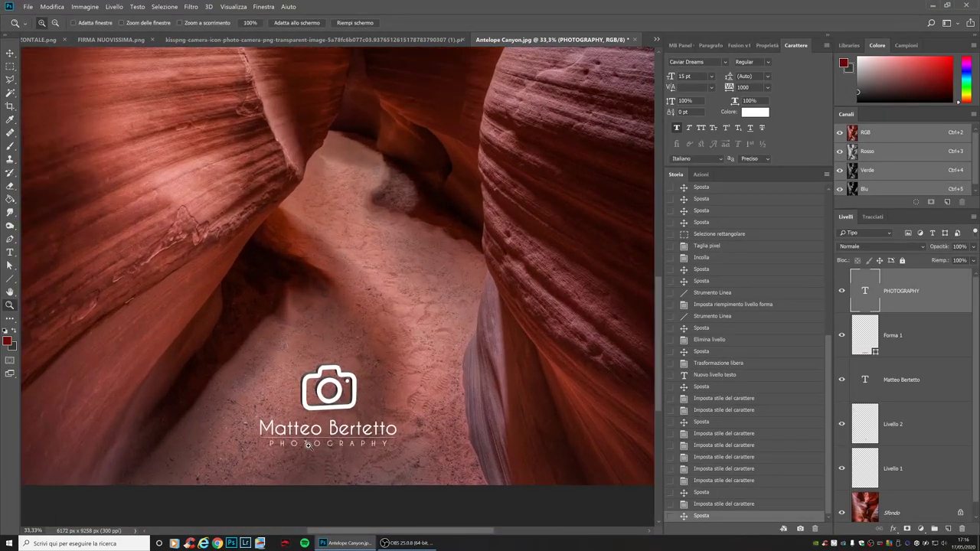
click(309, 446)
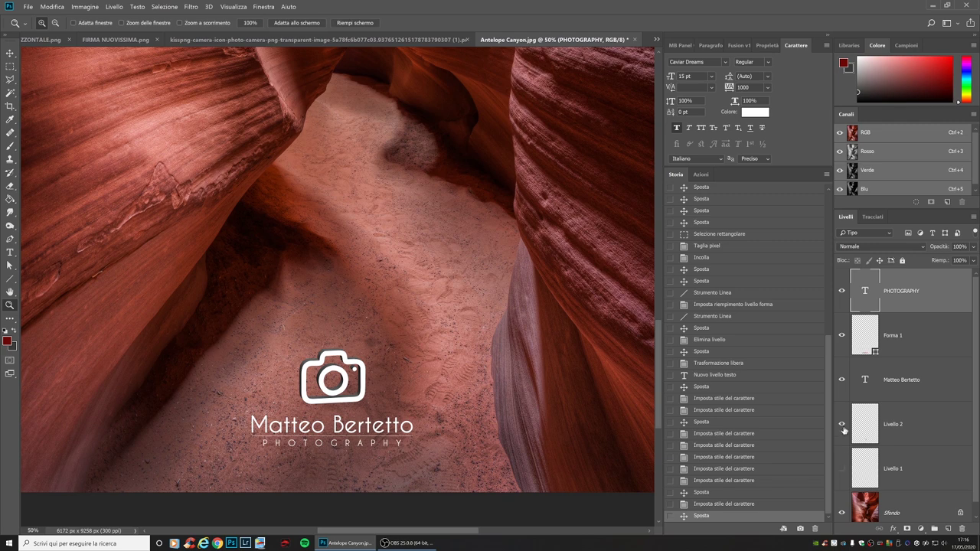
click(842, 425)
click(843, 426)
click(878, 425)
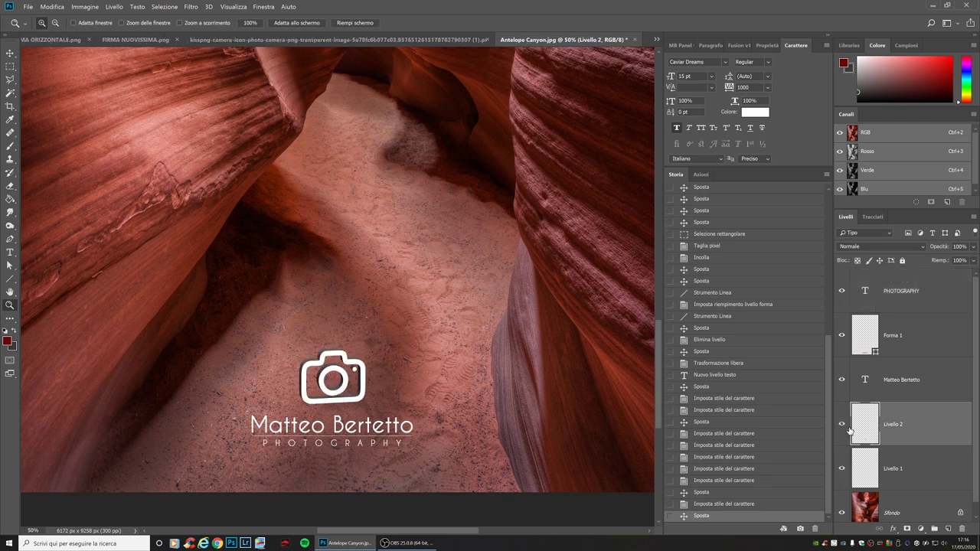
click(843, 424)
click(842, 379)
click(874, 380)
click(842, 337)
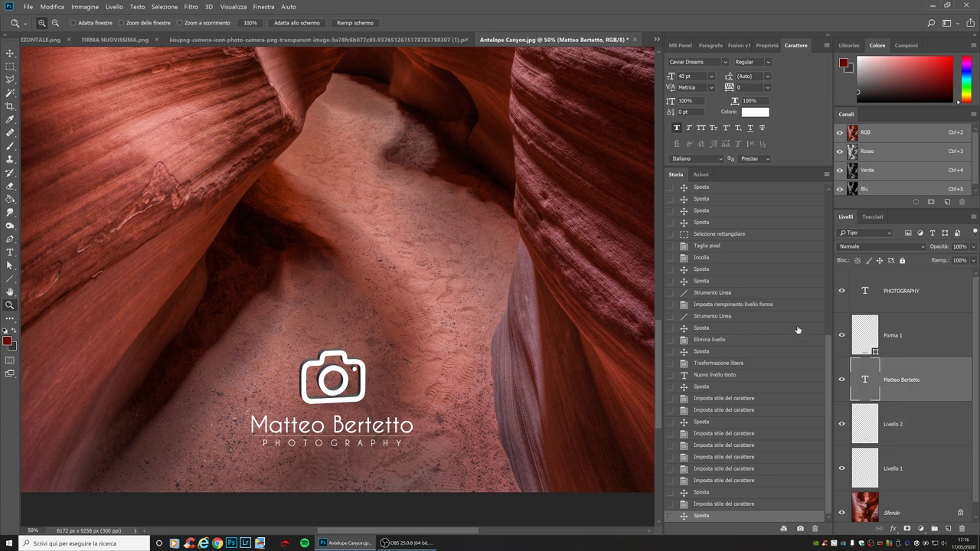
Select the PHOTOGRAPHY, Forma 1, name and camera layers and merge them with Unisci livelli.
click(849, 298)
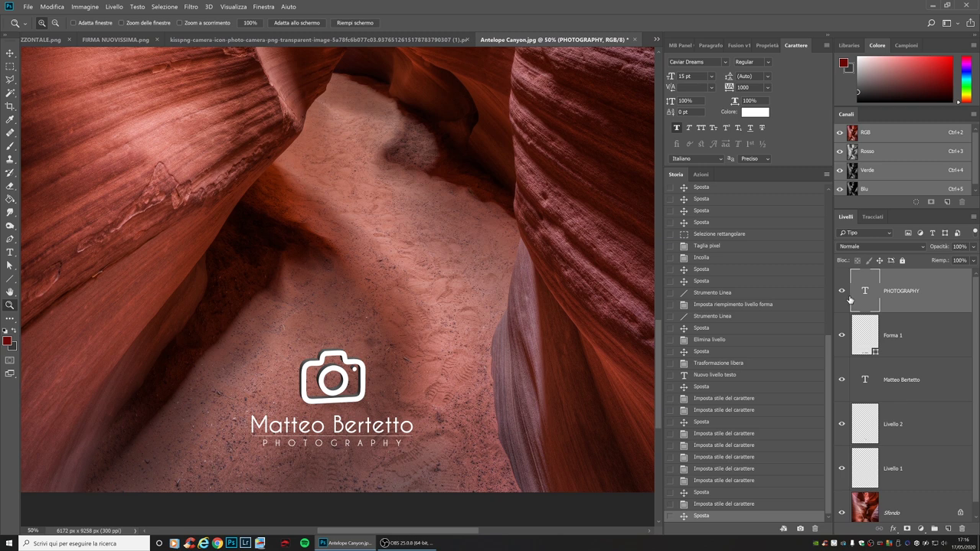
ctrl+click(900, 339)
ctrl+click(902, 381)
ctrl+click(901, 425)
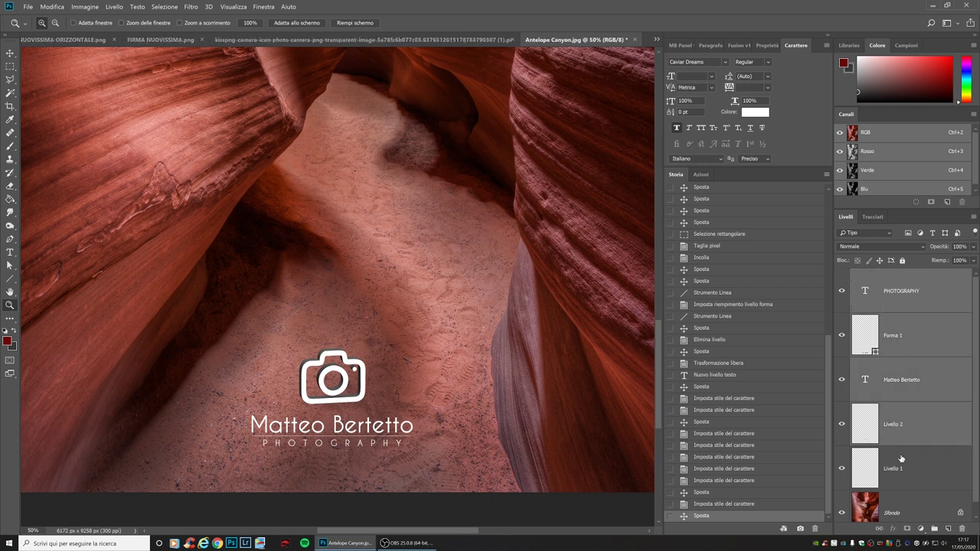
right_click(909, 429)
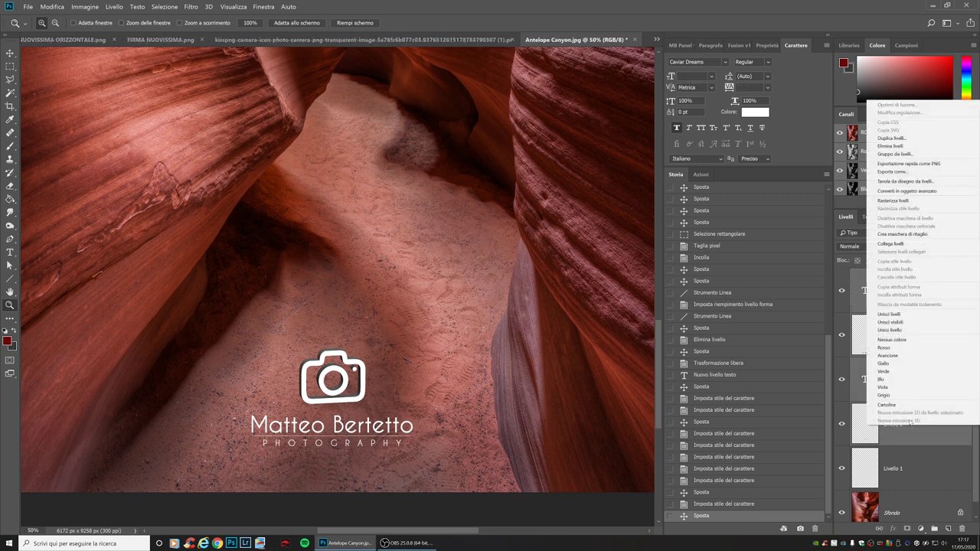
click(889, 314)
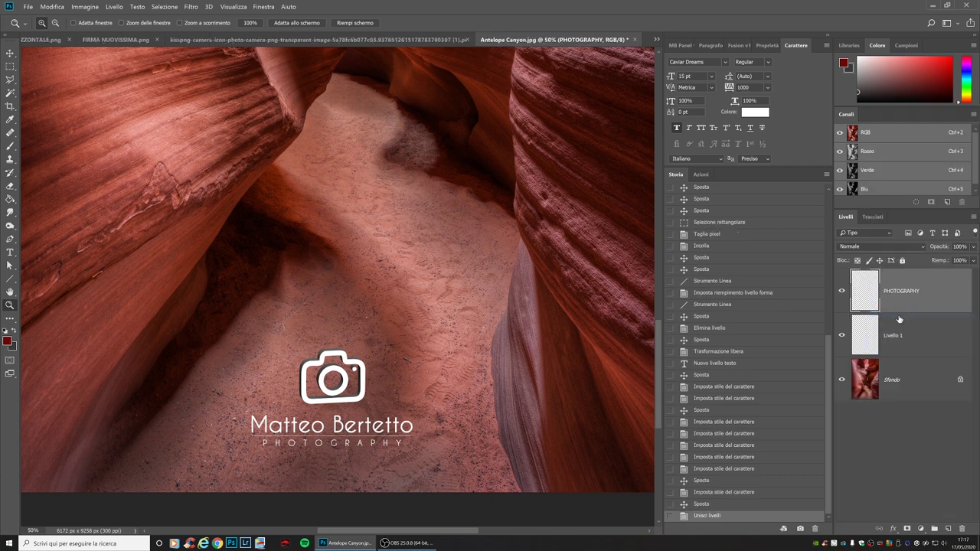
Lower the merged signature's opacity to 46% and show MB Panel's FINALIZING options.
click(843, 291)
click(842, 291)
mouse_move(974, 248)
mouse_down()
mouse_move(935, 262)
mouse_move(977, 261)
mouse_up()
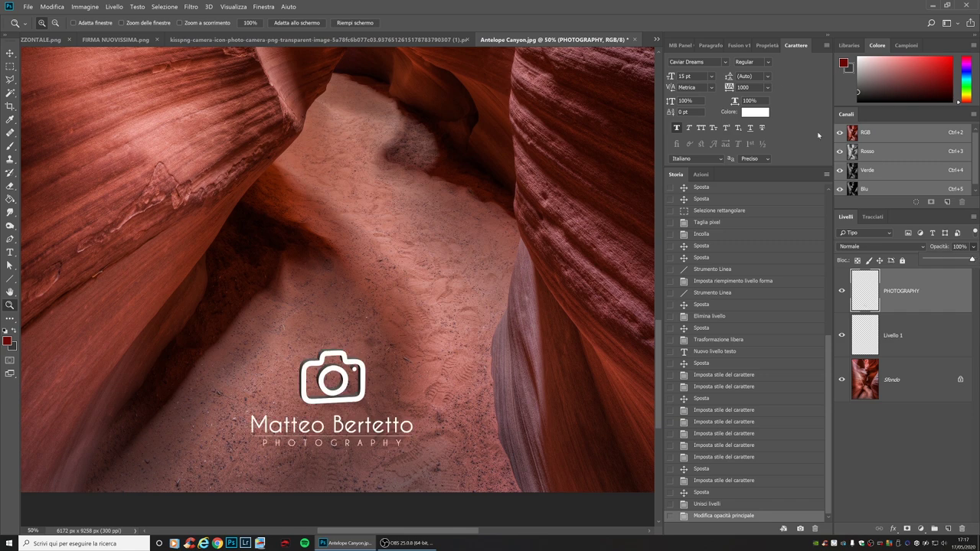
click(679, 46)
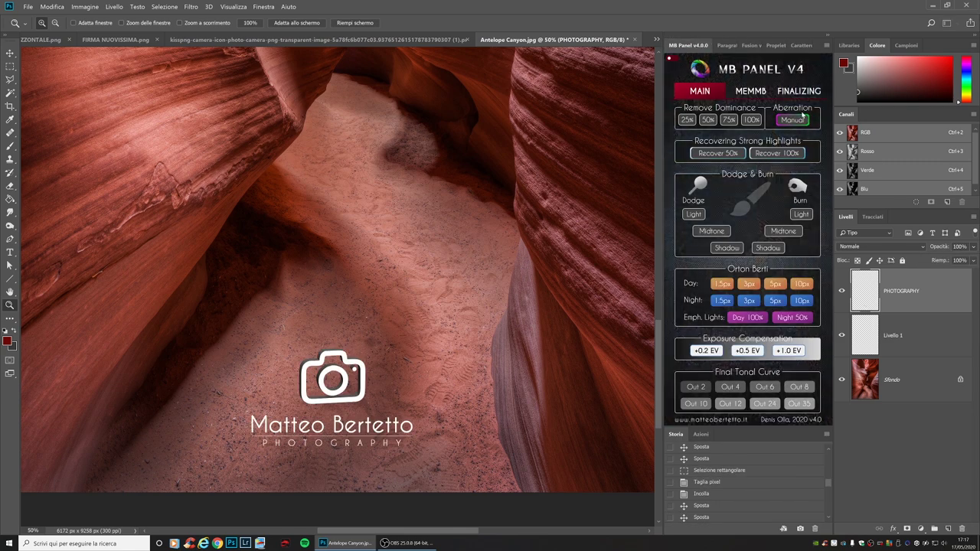
click(800, 92)
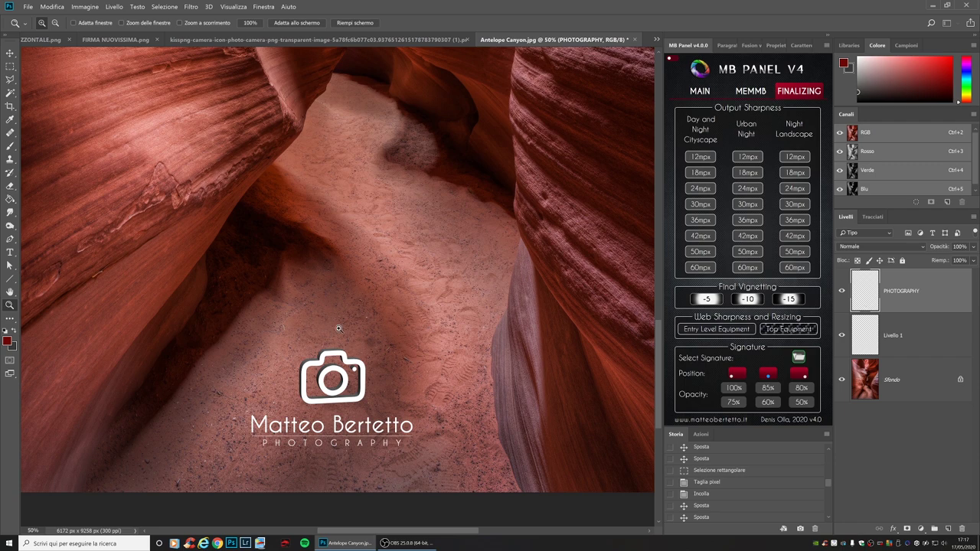
Fit the canyon photo on screen, then zoom in on the camera-logo signature.
drag(339, 328, 368, 339)
right_click(367, 339)
click(387, 346)
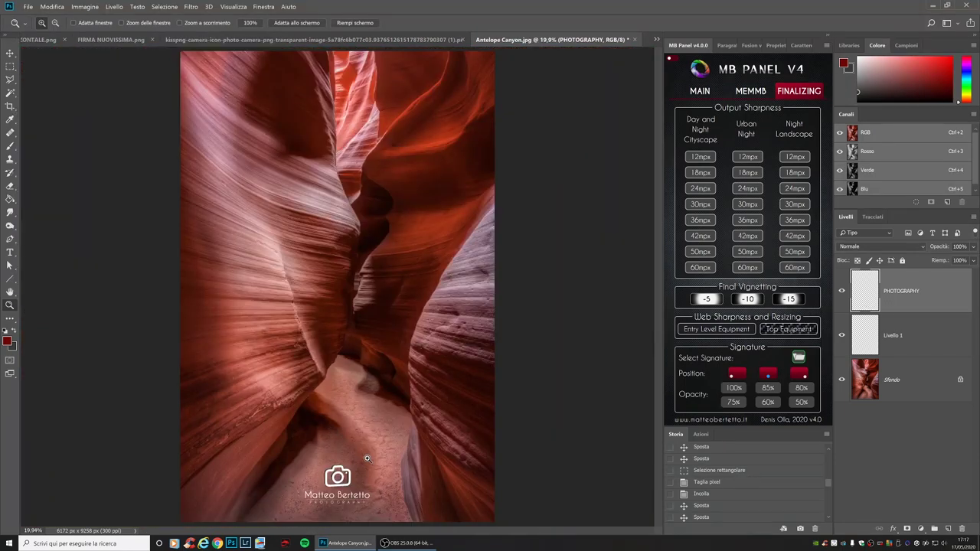
click(348, 461)
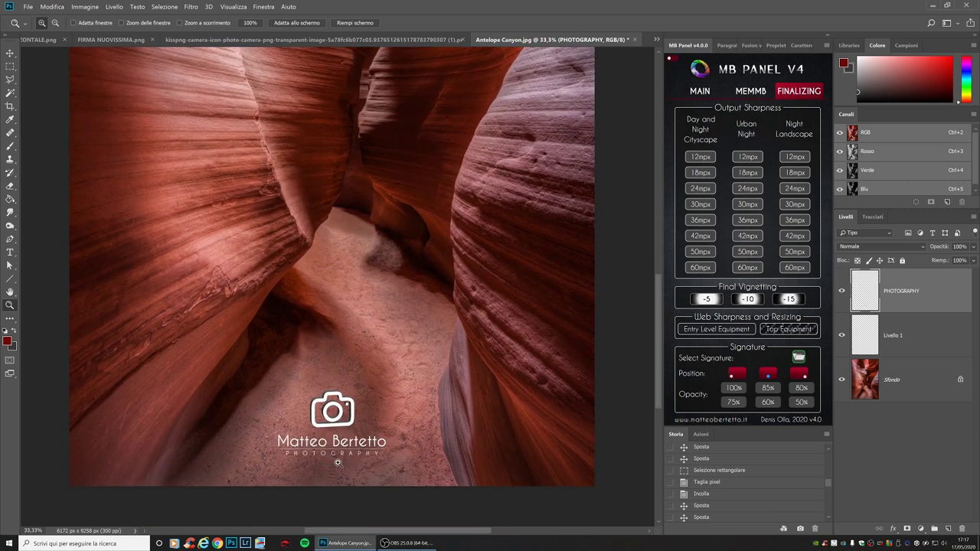
click(341, 443)
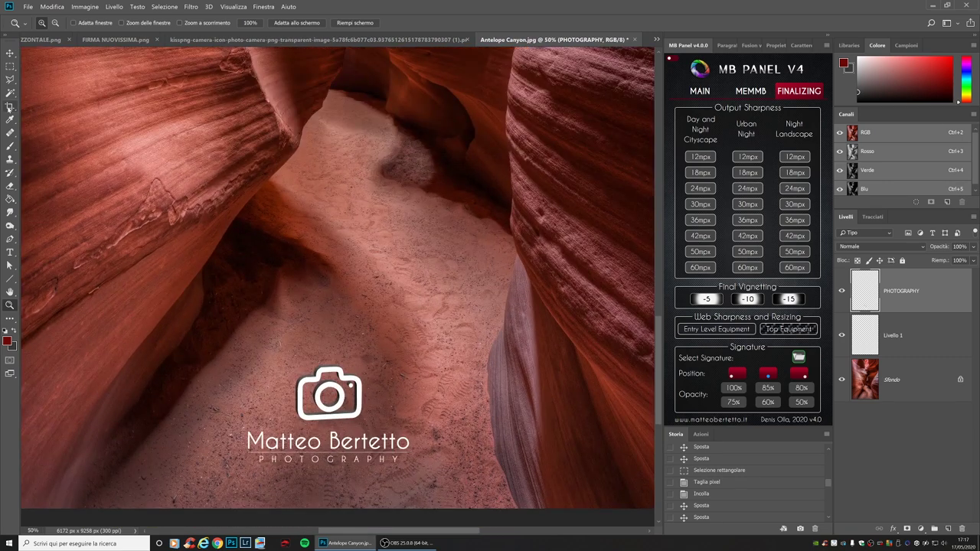
Crop the photo with an unconstrained ratio to a rough rectangle around the signature.
click(9, 107)
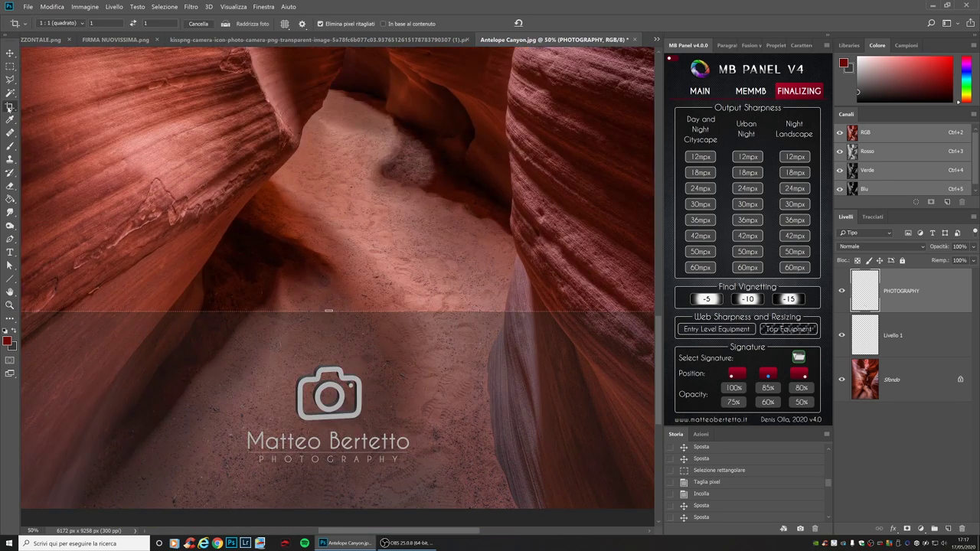
click(61, 23)
click(76, 39)
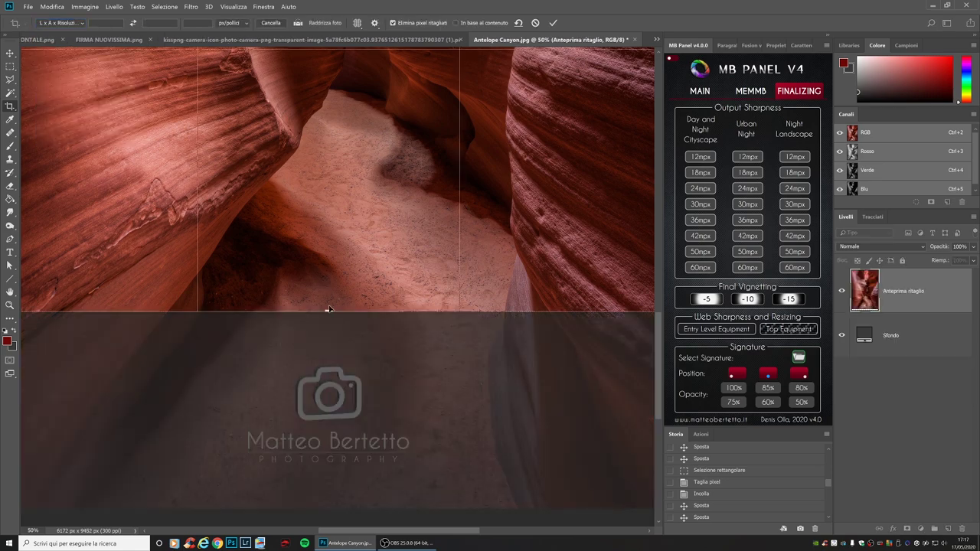
click(10, 304)
click(438, 265)
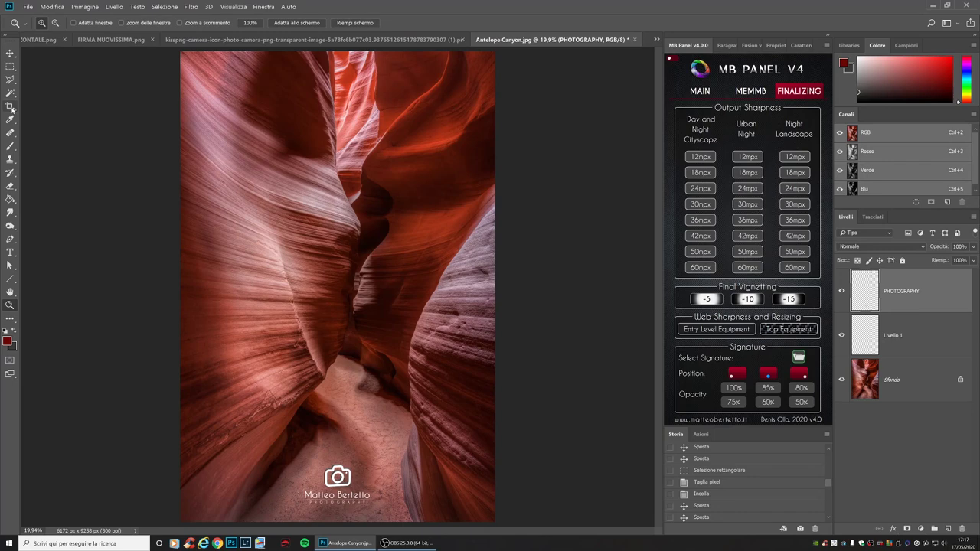
click(10, 106)
click(61, 23)
click(233, 50)
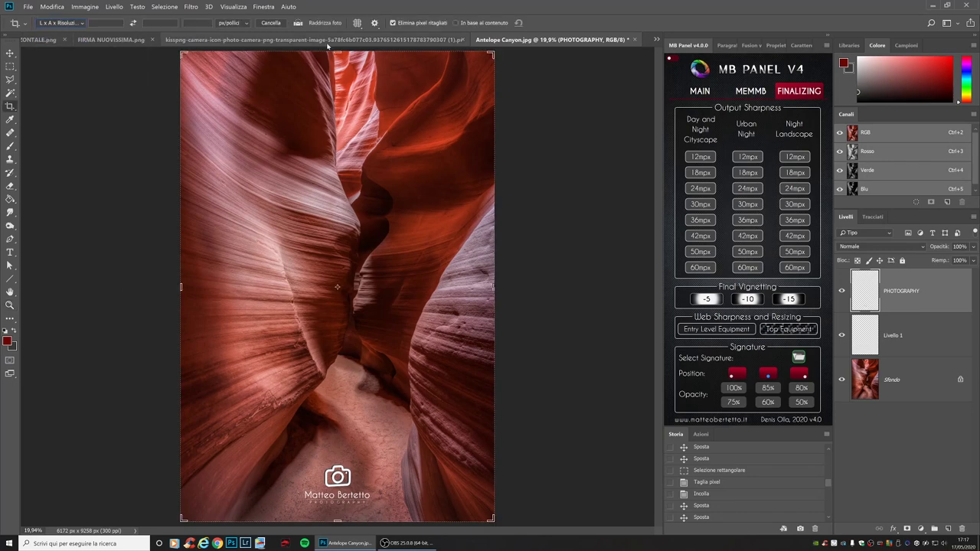
drag(337, 50, 360, 260)
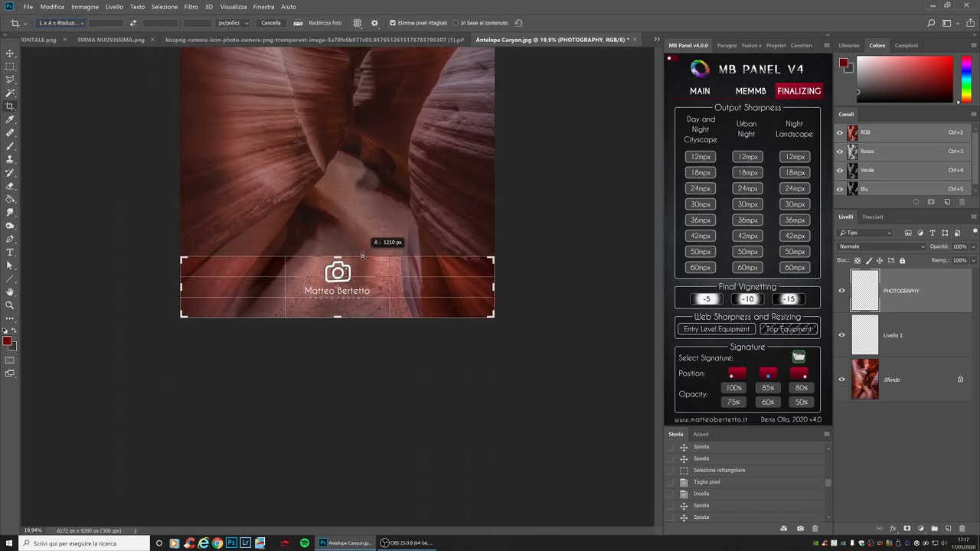
drag(337, 315, 344, 311)
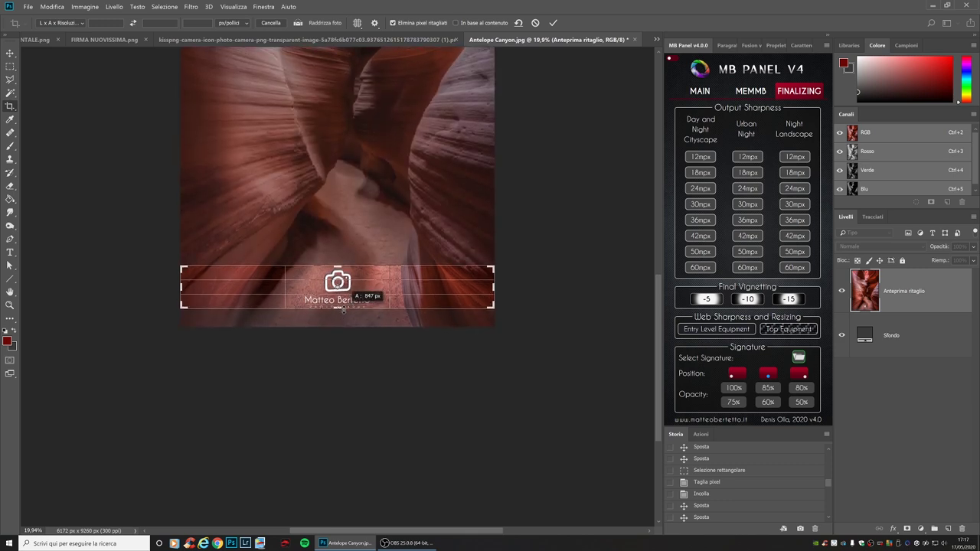
drag(494, 287, 296, 286)
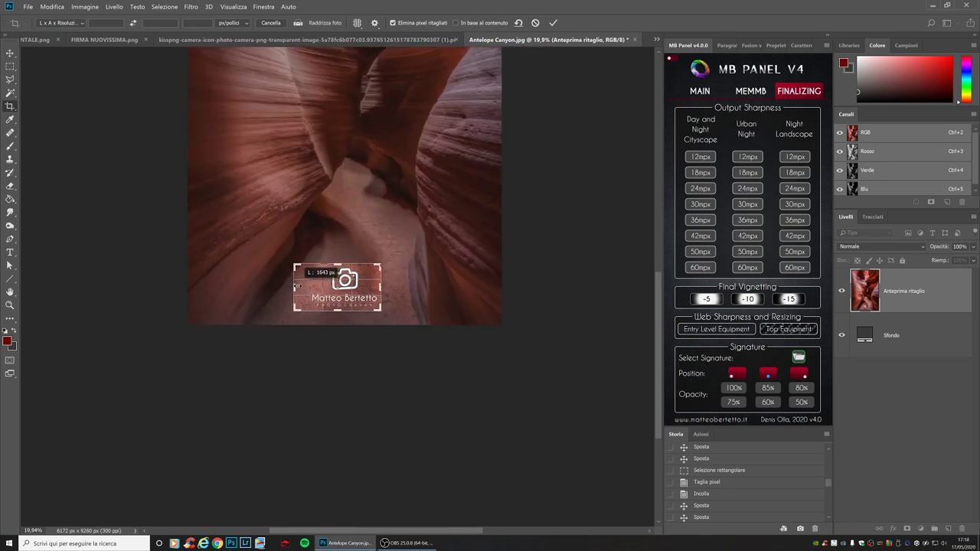
key(Return)
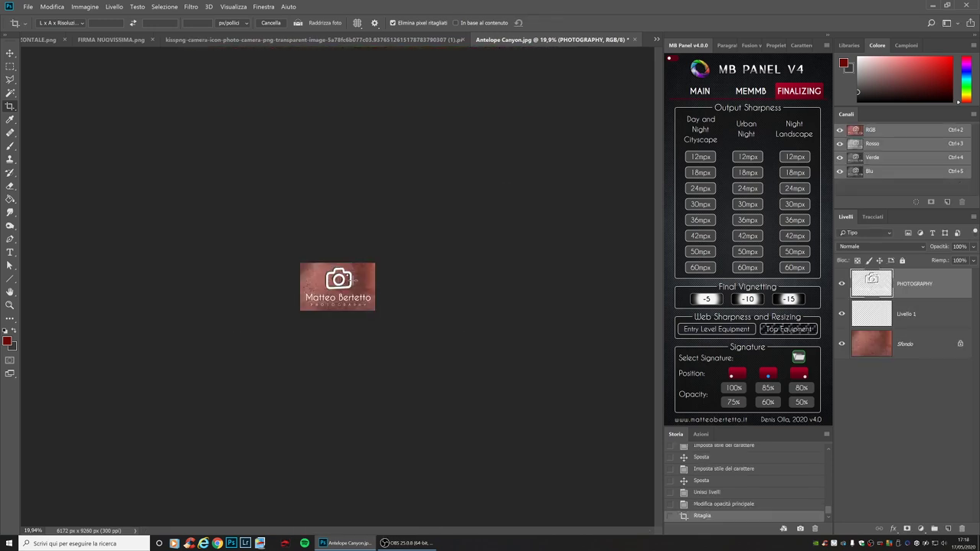
View the signature at 100% and crop tighter around the camera logo and PHOTOGRAPHY line.
key(z)
click(380, 299)
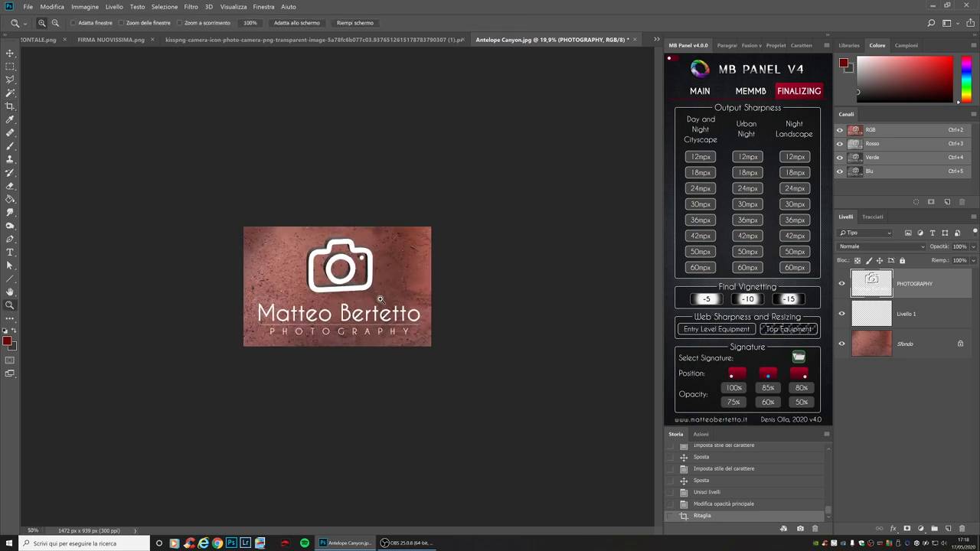
click(380, 298)
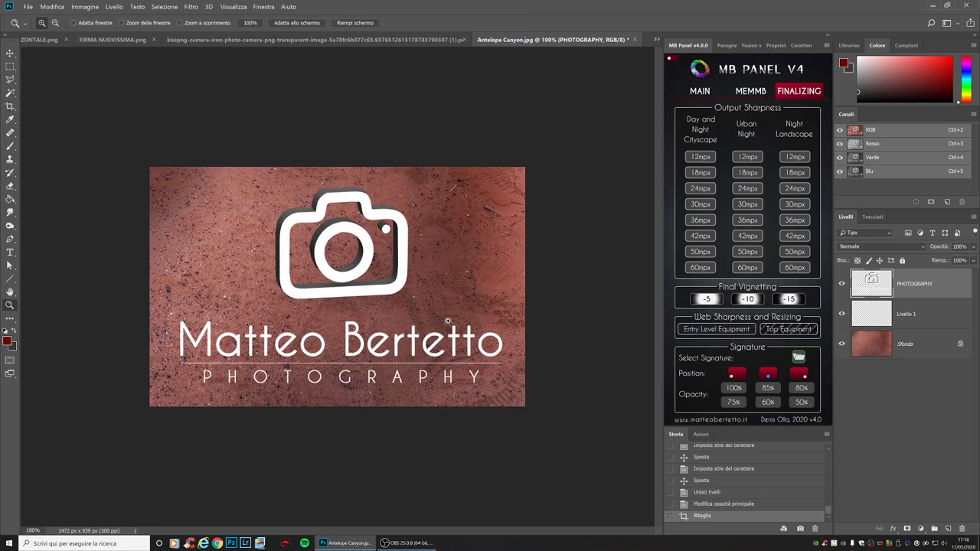
click(11, 106)
drag(337, 167, 337, 175)
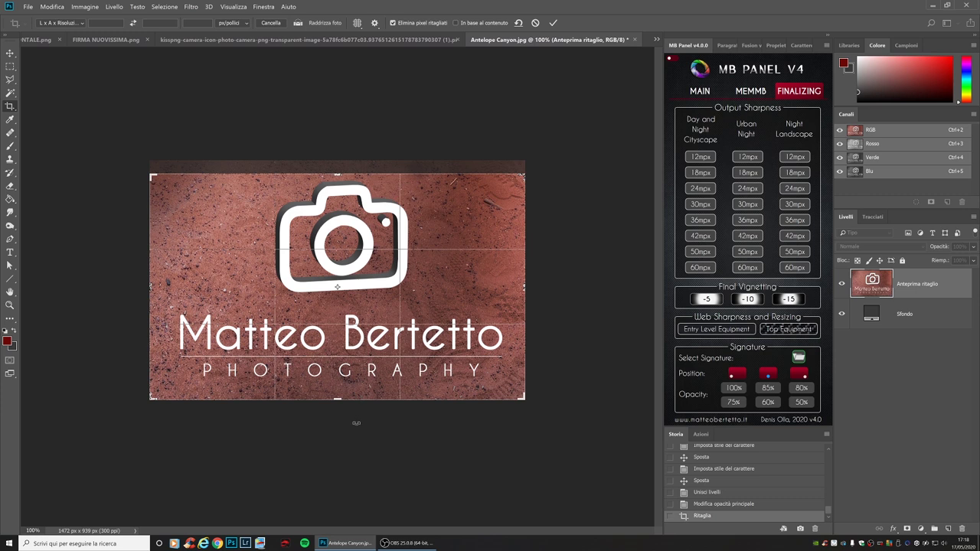
drag(338, 399, 360, 376)
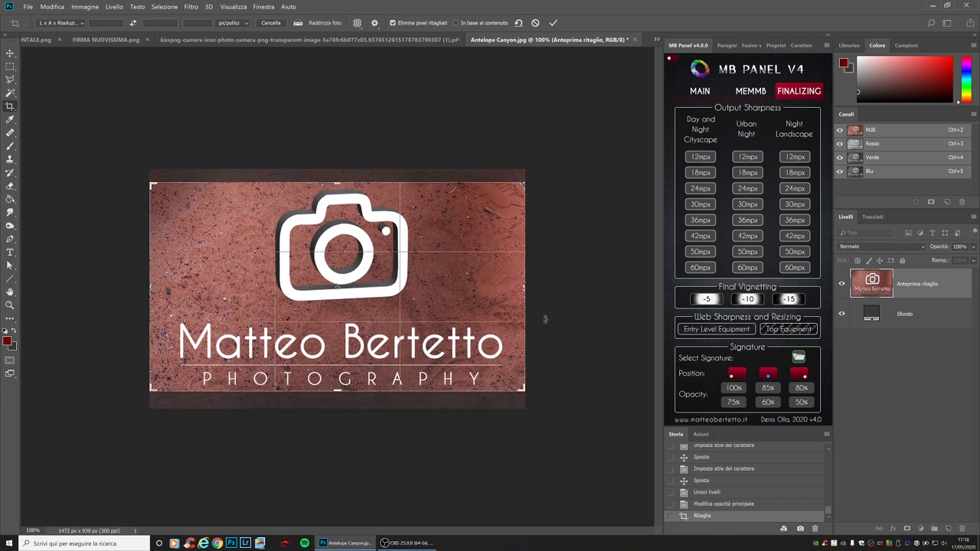
drag(527, 287, 518, 287)
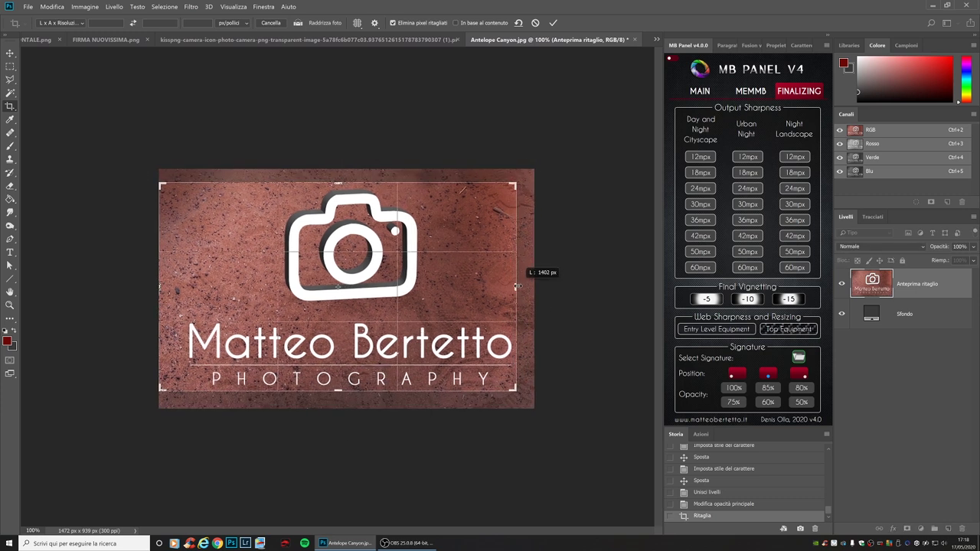
drag(160, 285, 172, 286)
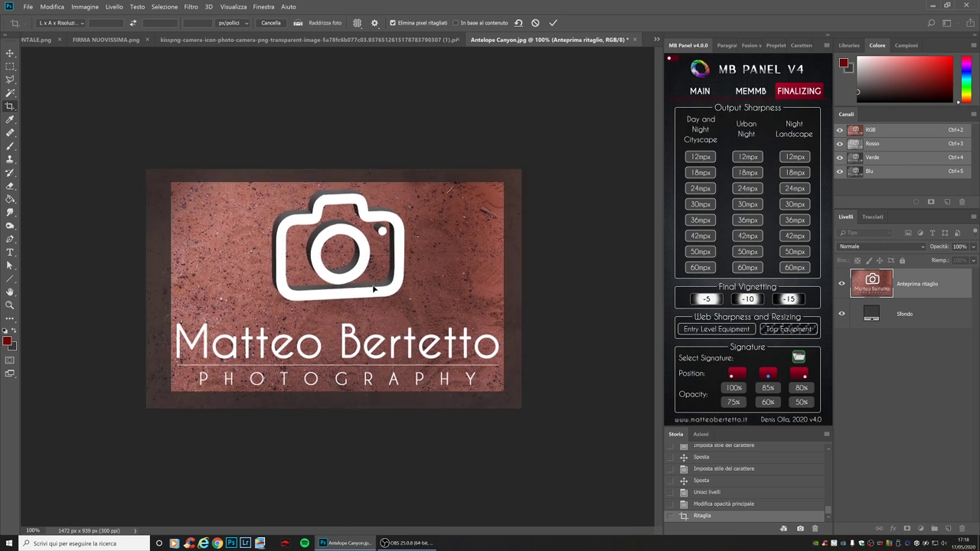
key(Return)
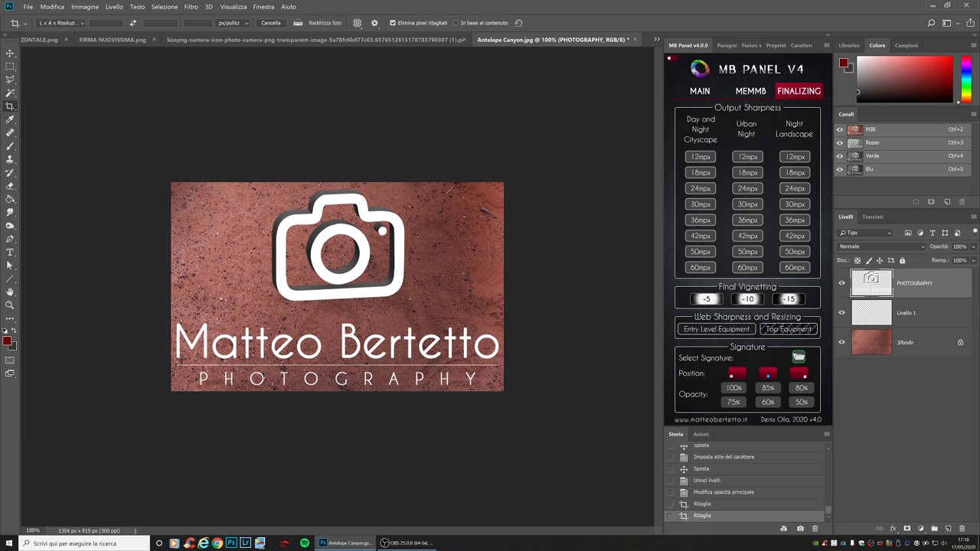
Delete the Sfondo background layer and the empty Livello 1 layer.
click(923, 344)
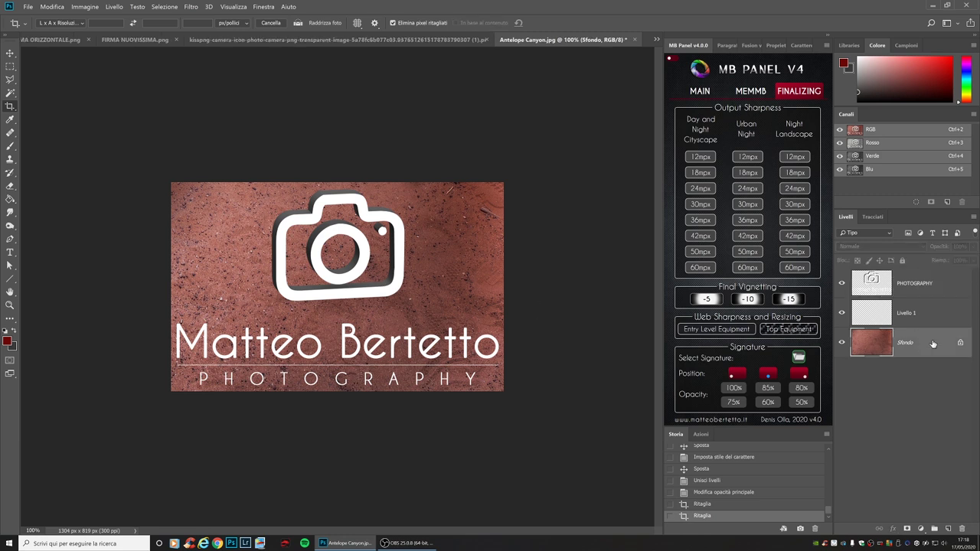
right_click(920, 344)
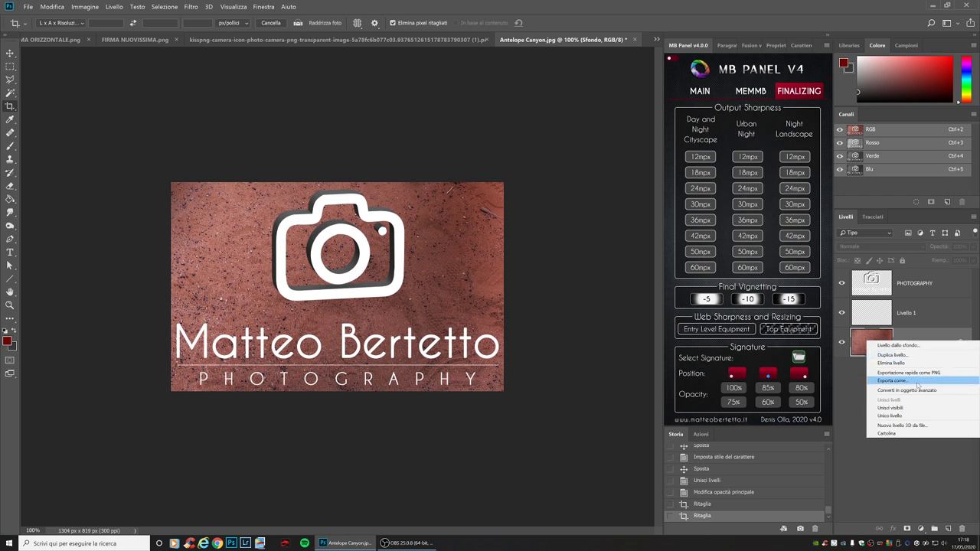
click(891, 363)
click(427, 203)
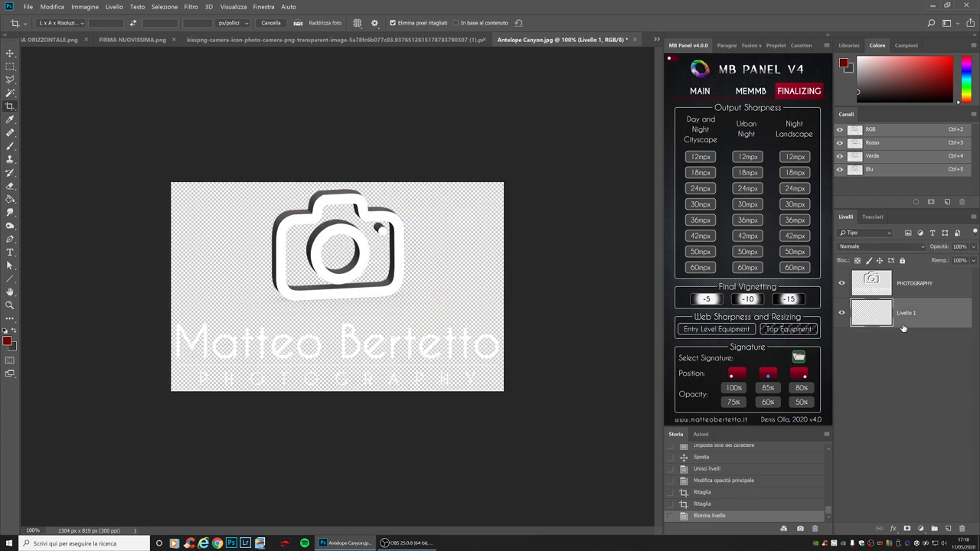
key(Delete)
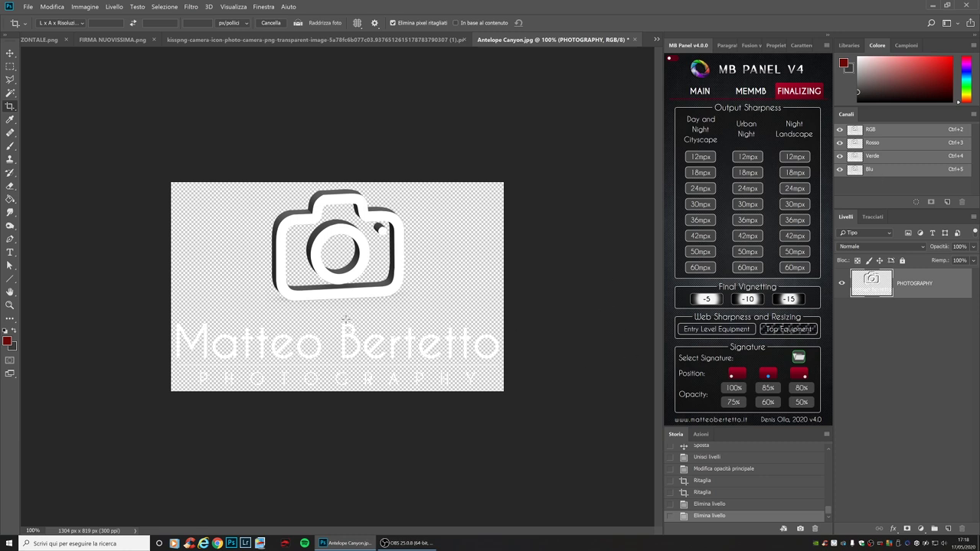
Save the signature as an Antelope Canyon PNG on the Desktop, then close all documents.
click(25, 7)
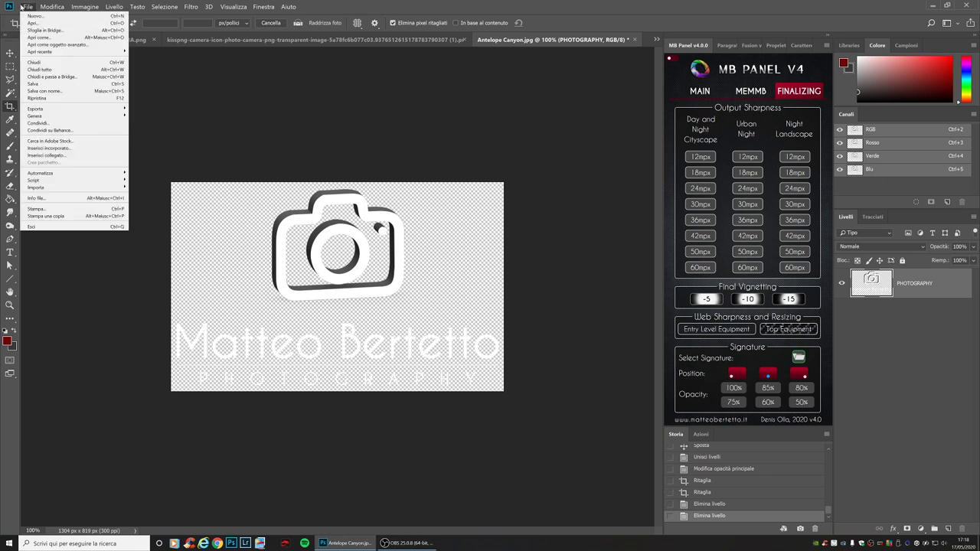
click(63, 88)
click(30, 81)
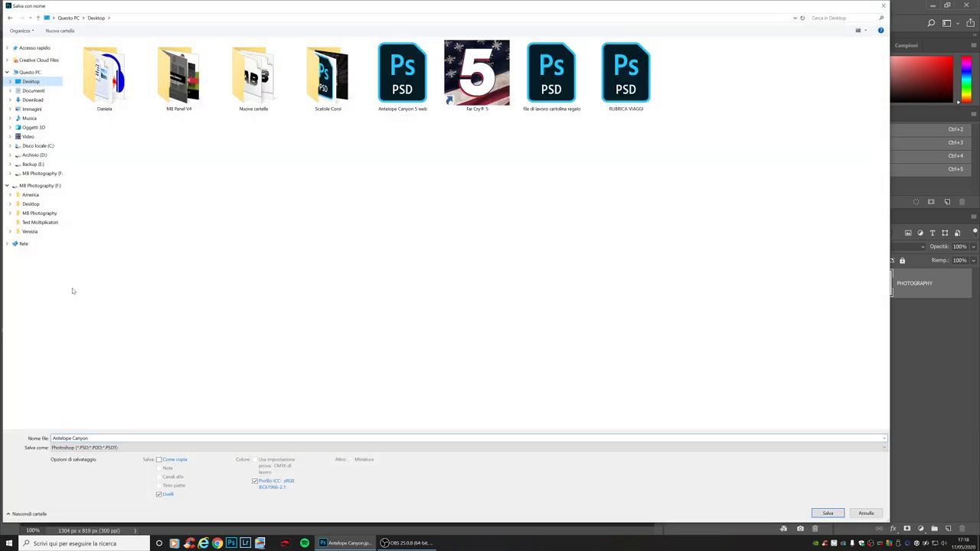
click(94, 450)
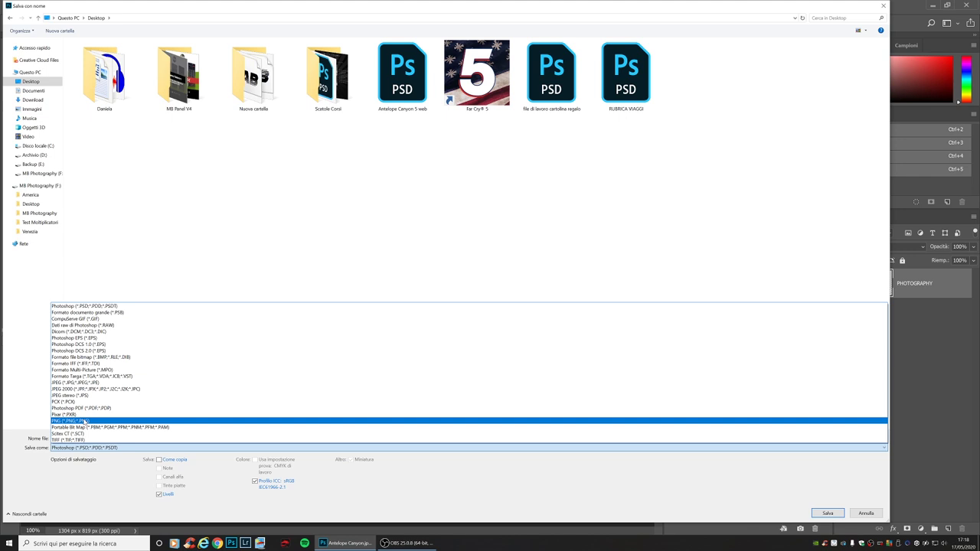
click(85, 421)
click(839, 510)
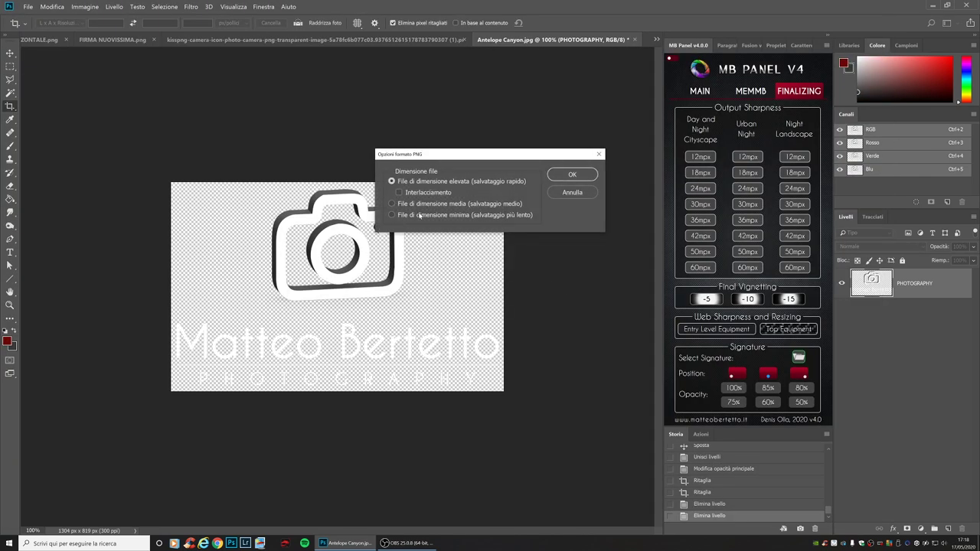
click(571, 175)
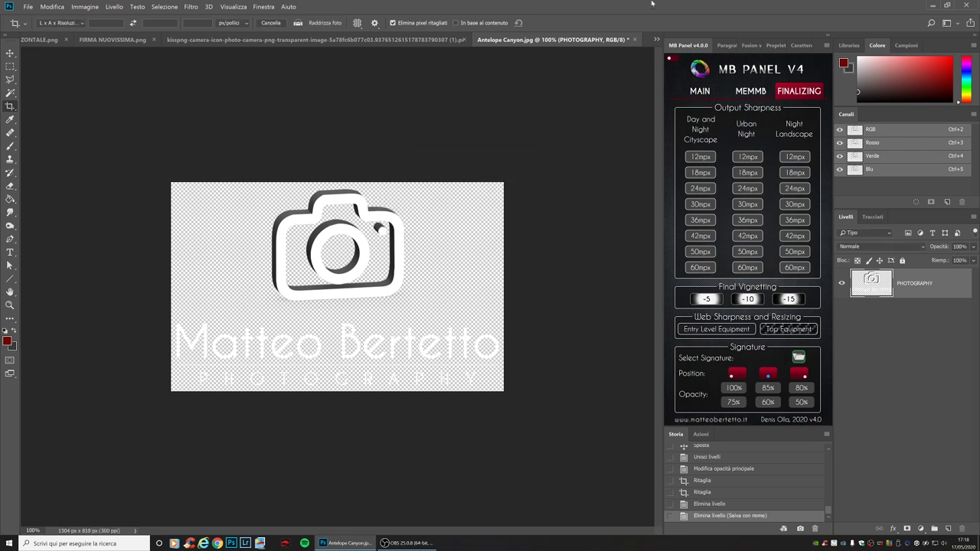
click(28, 7)
click(42, 68)
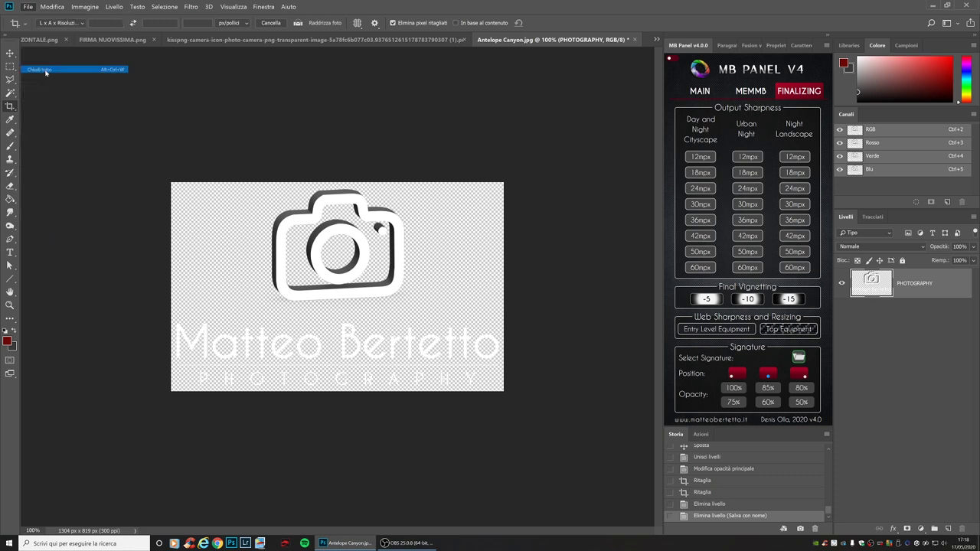
Reopen the Antelope Canyon photo from the America folder and apply MB Panel's Top Equipment web sharpening.
click(481, 204)
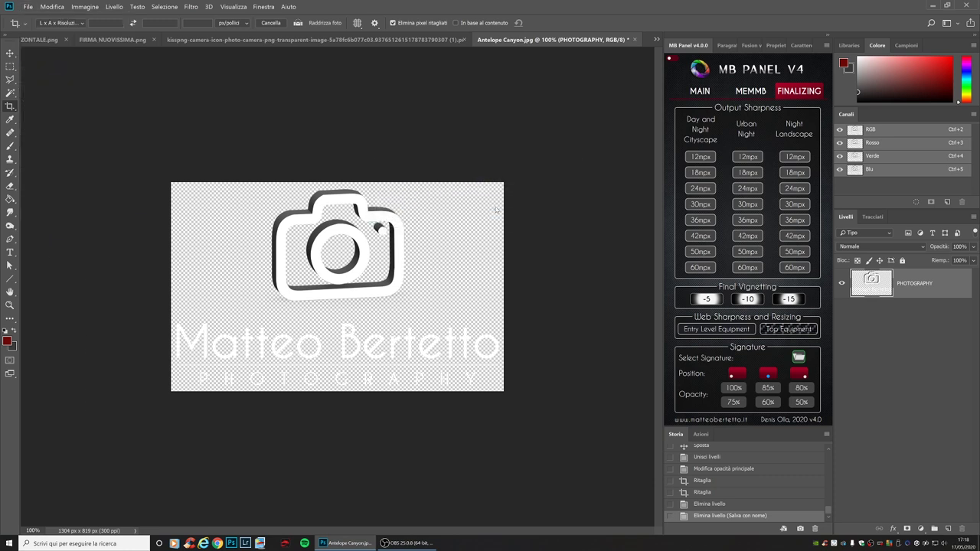
click(27, 6)
click(42, 25)
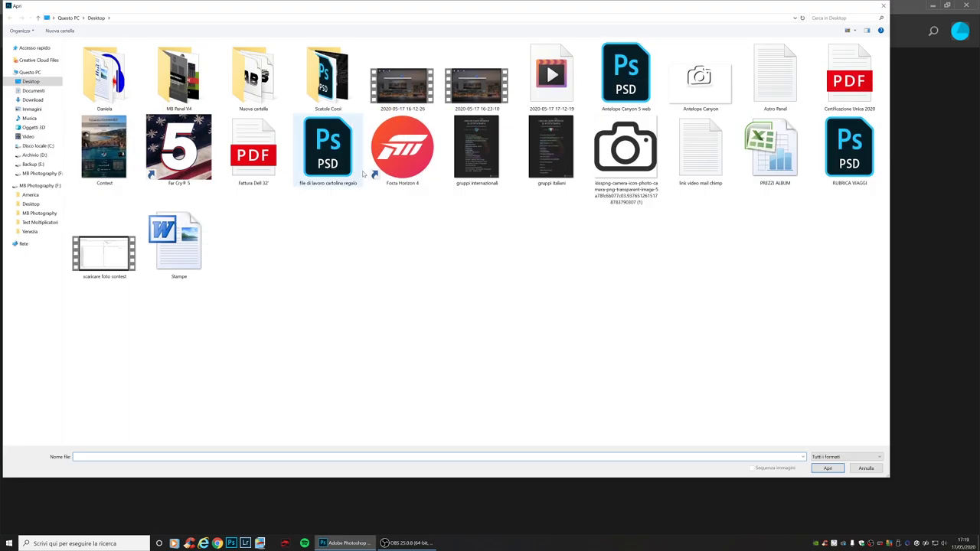
click(30, 194)
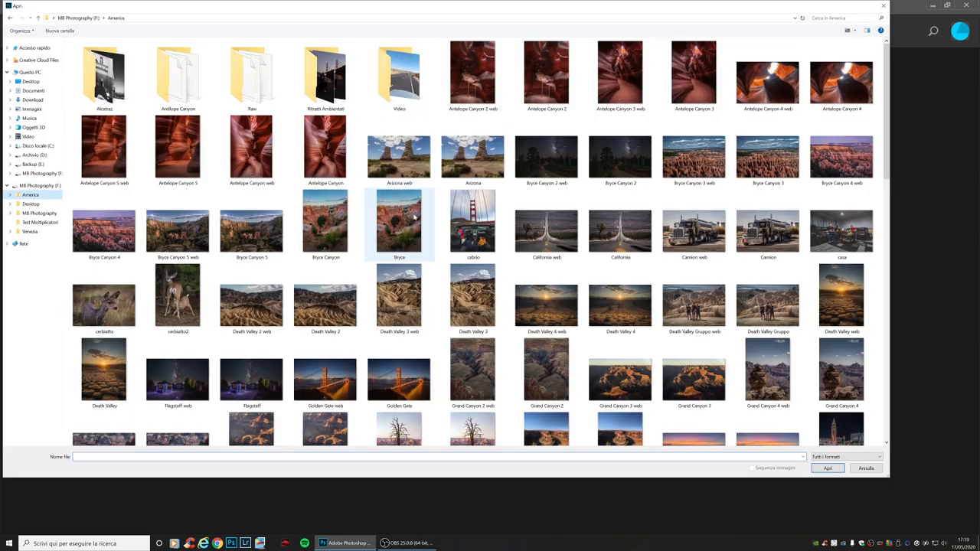
double_click(323, 163)
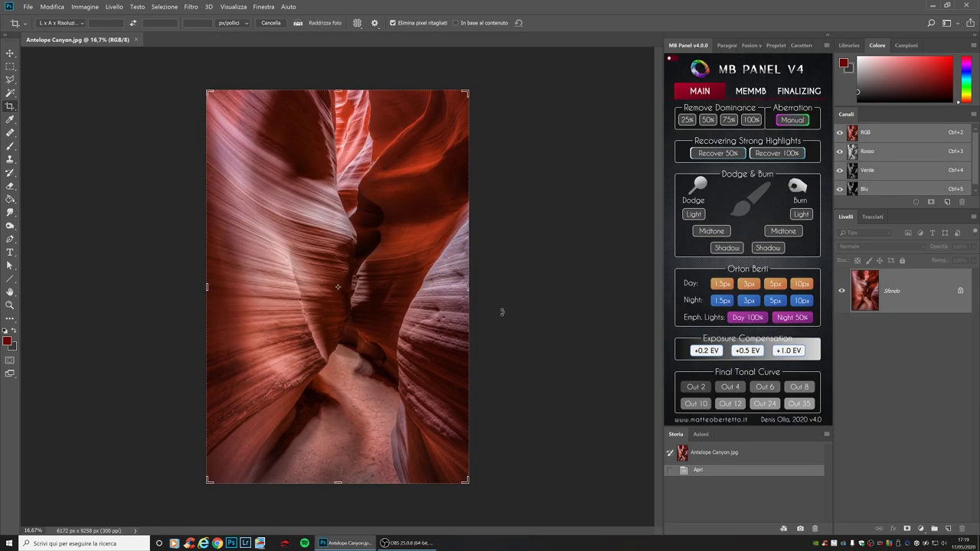
click(803, 89)
click(792, 330)
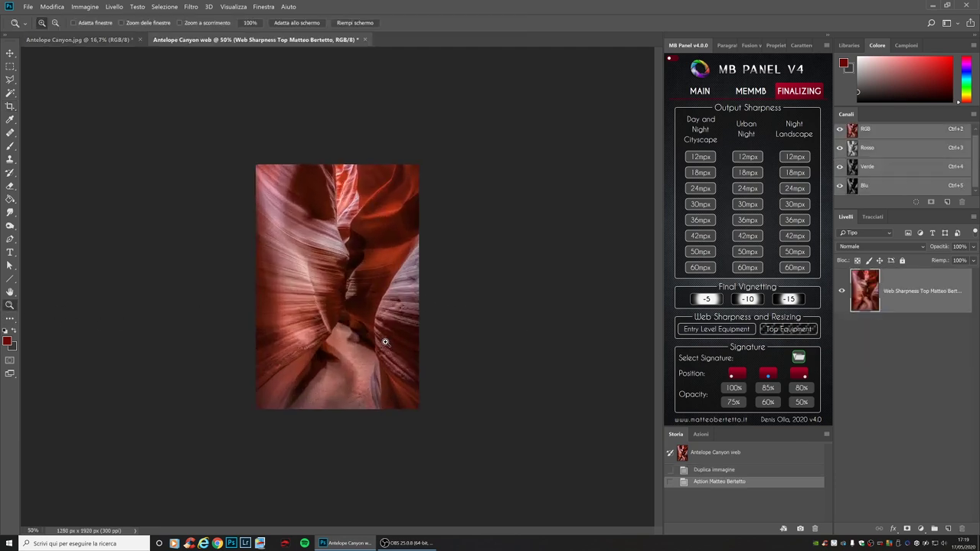
Open Antelope Canyon.png from the Desktop and select the whole logo.
click(27, 6)
click(38, 24)
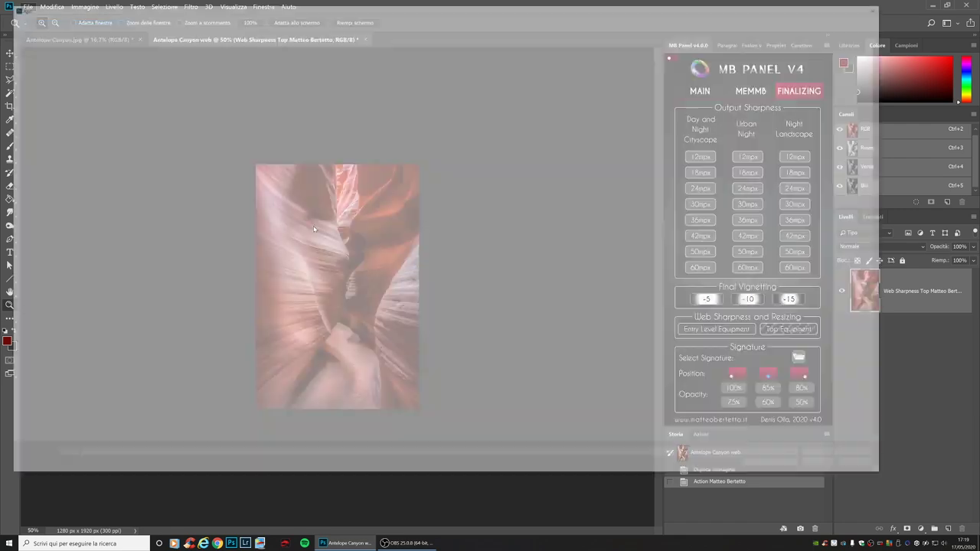
click(31, 81)
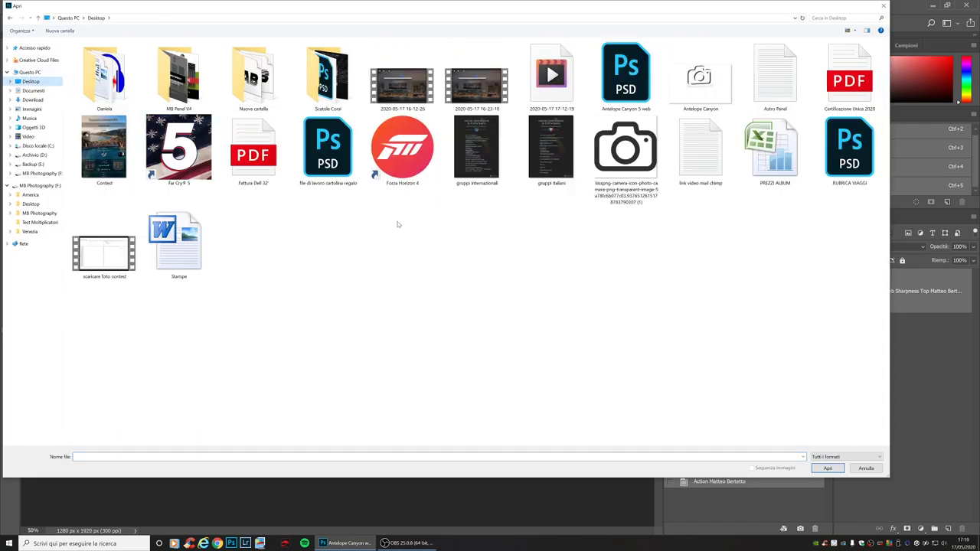
double_click(701, 76)
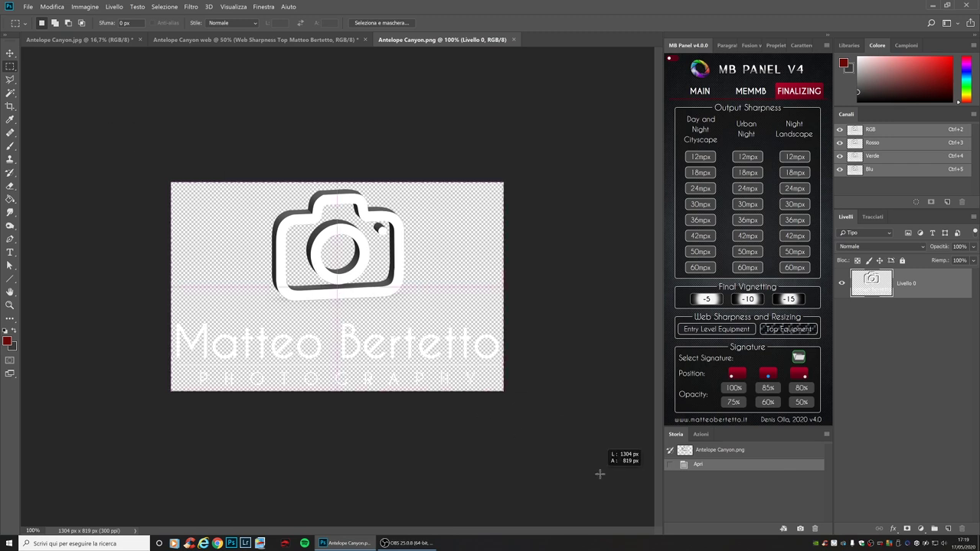
drag(183, 190, 606, 469)
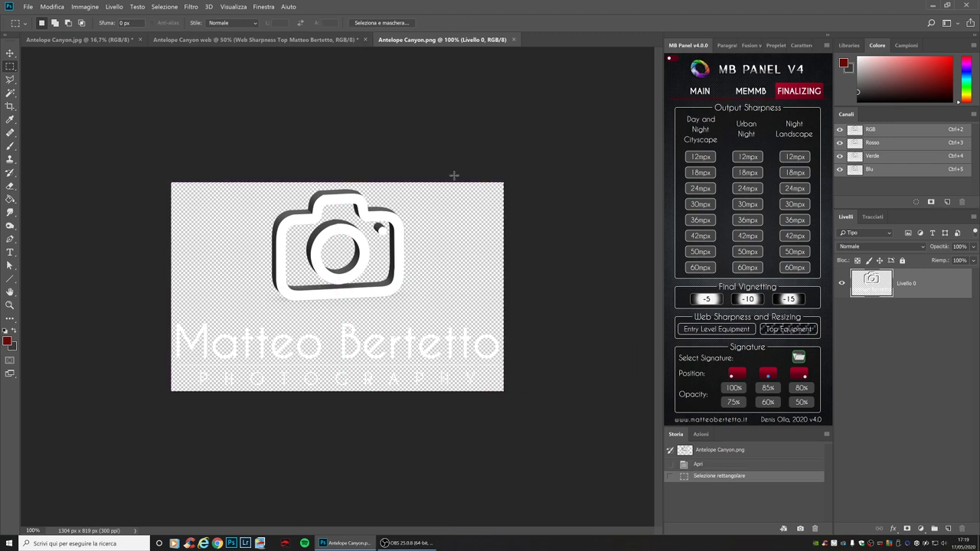
Try positioning the logo on the web copy, then delete that pasted layer.
click(318, 42)
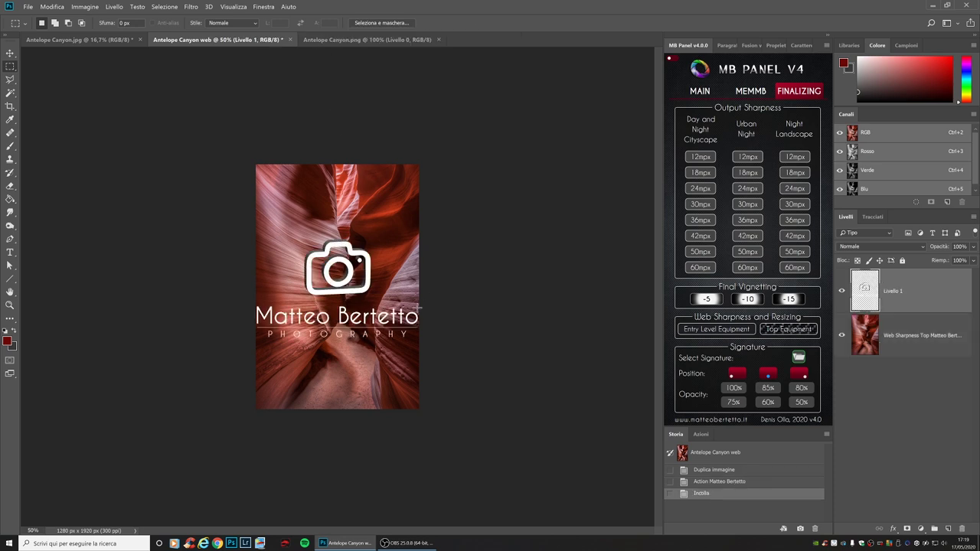
key(v)
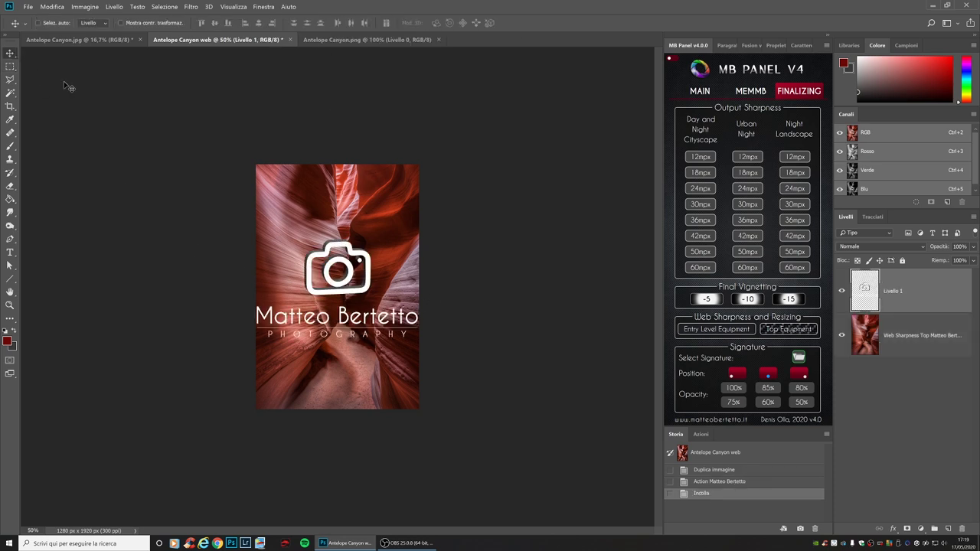
drag(361, 320, 349, 339)
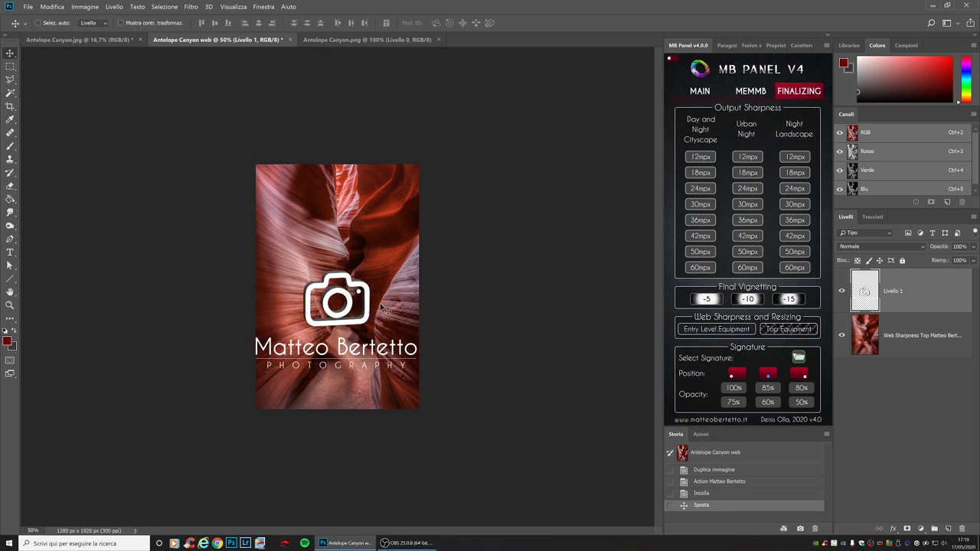
key(Delete)
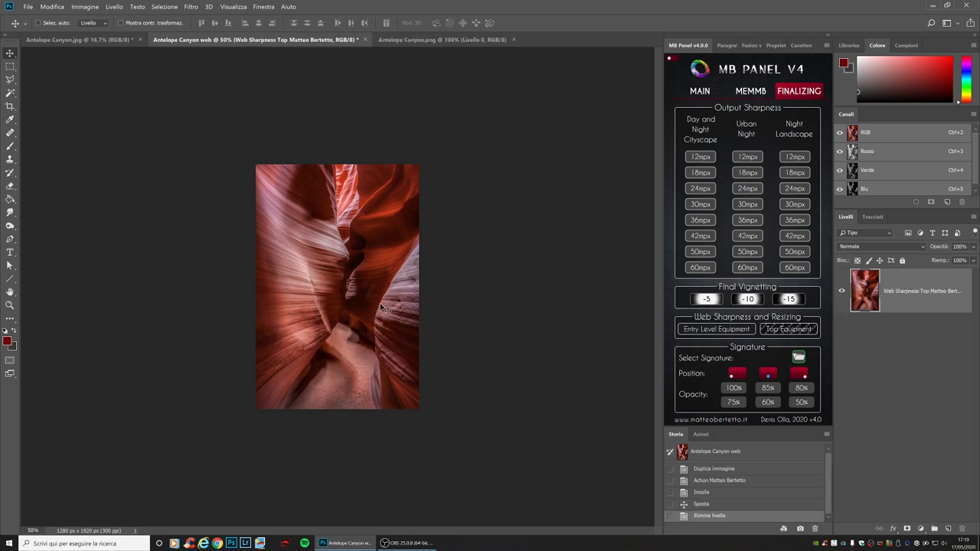
Paste the logo onto the full-size Antelope Canyon.jpg and move it to the bottom centre.
click(114, 39)
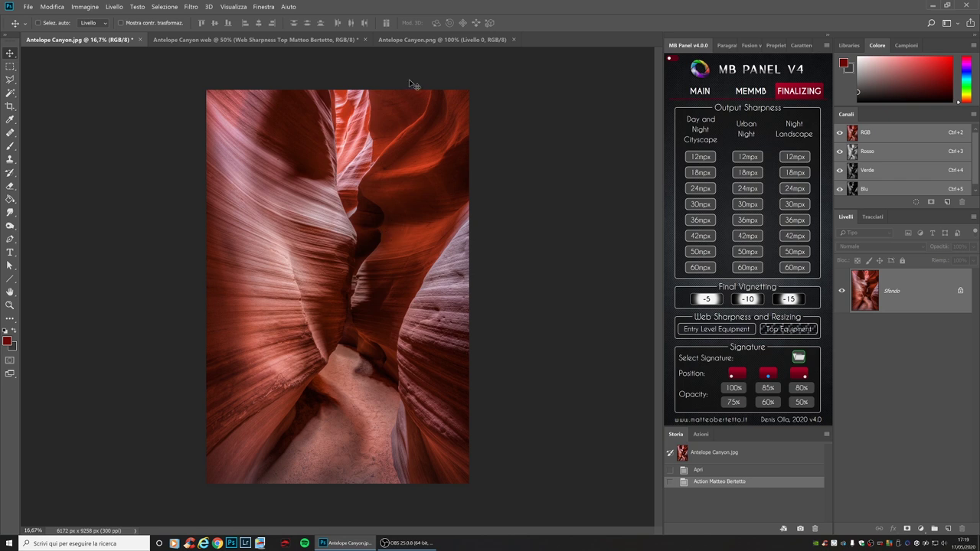
key(ctrl+v)
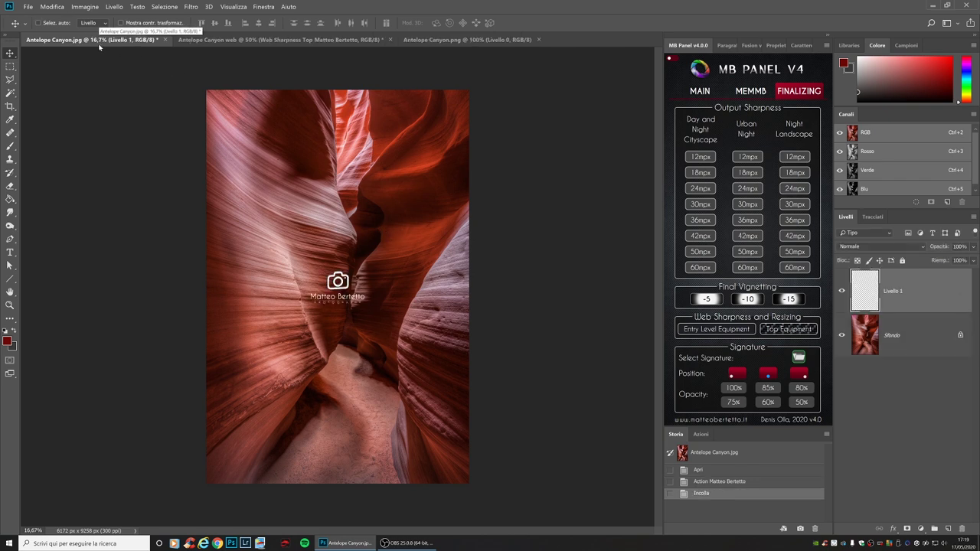
drag(346, 298, 346, 473)
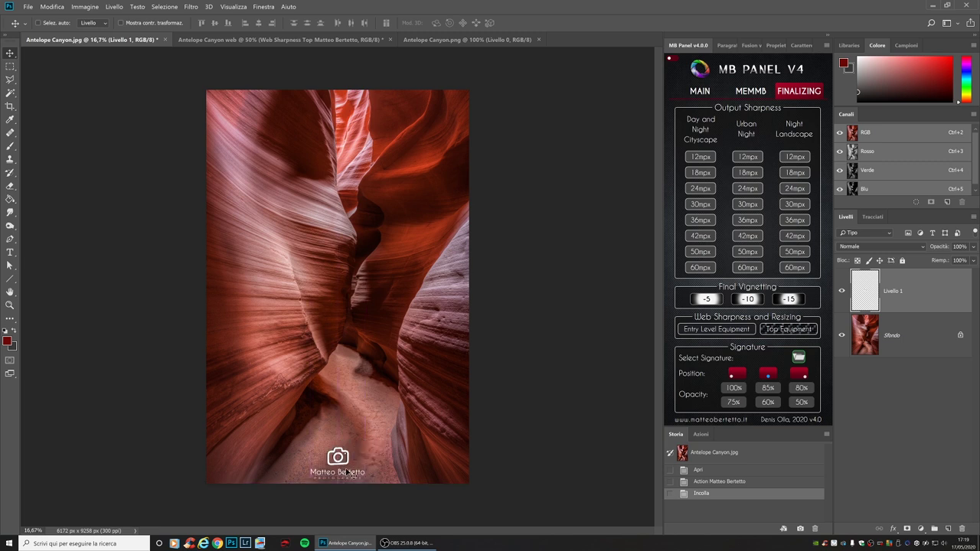
drag(345, 473, 346, 474)
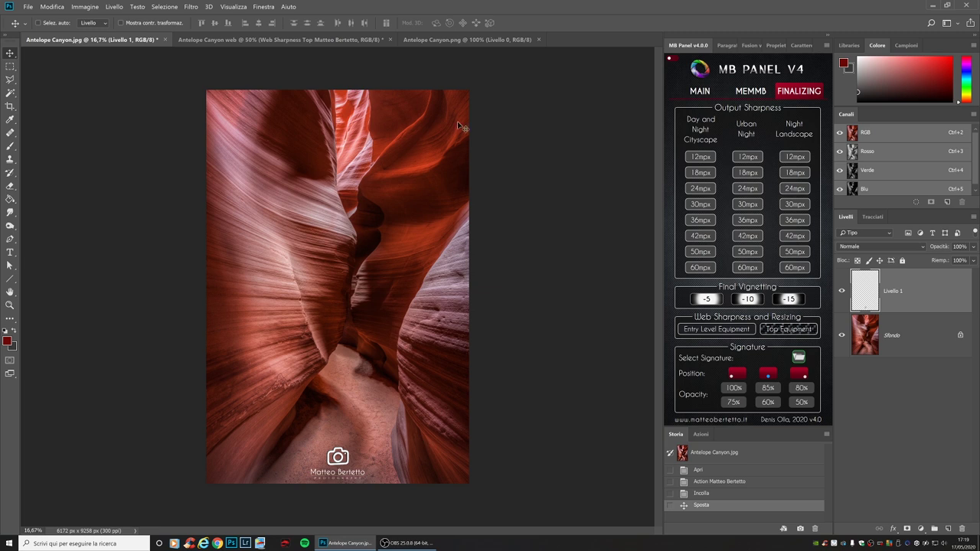
click(334, 41)
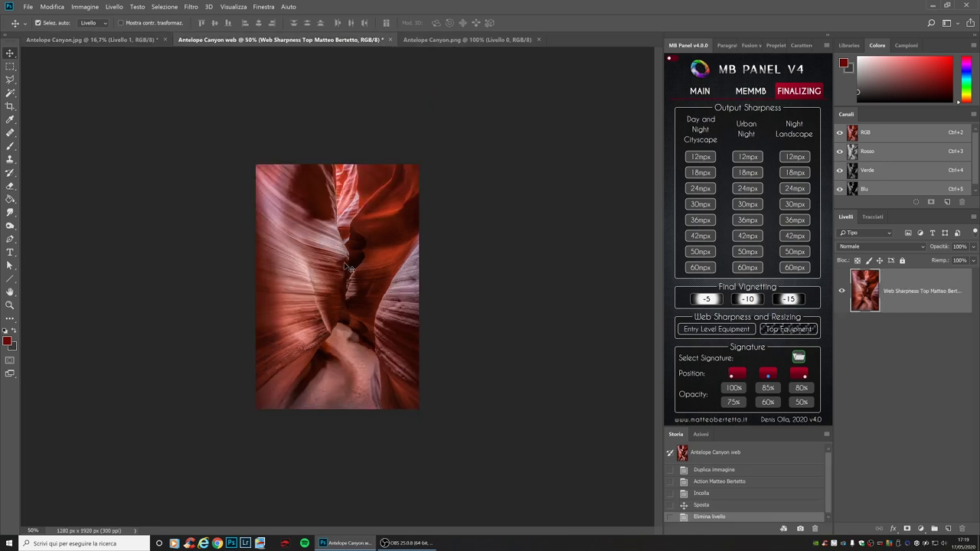
Scale the web copy's pasted logo to about 25% and place it near the bottom centre.
click(51, 7)
mouse_move(76, 169)
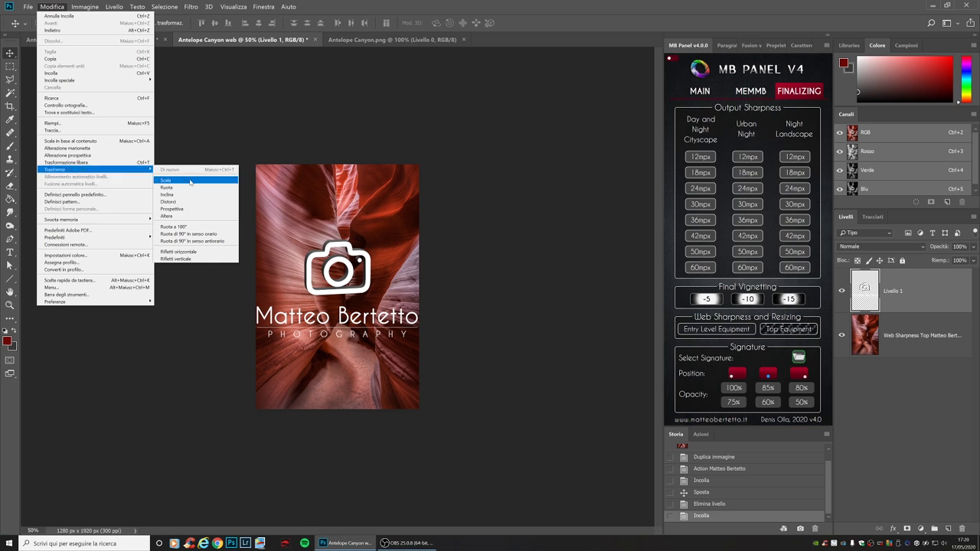
click(166, 180)
drag(420, 236, 322, 352)
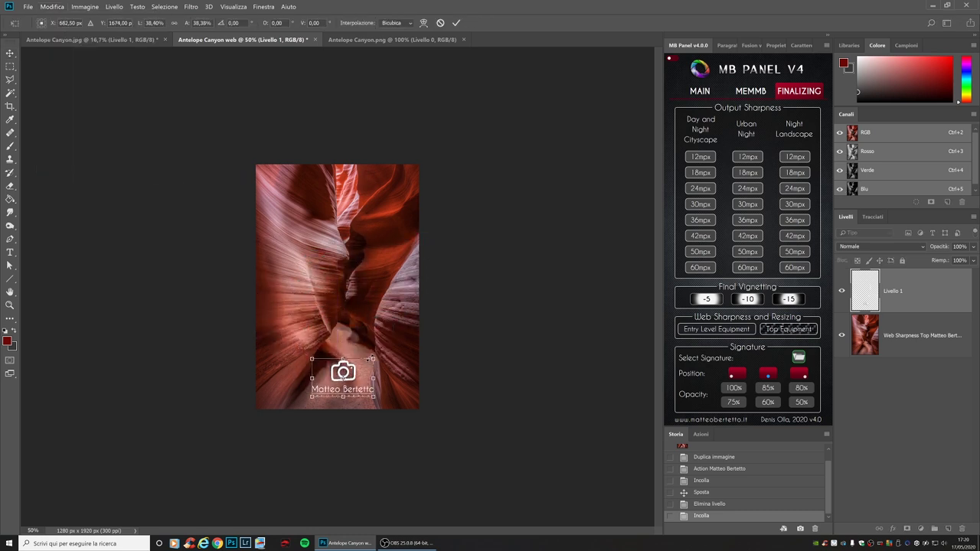
drag(323, 355, 350, 390)
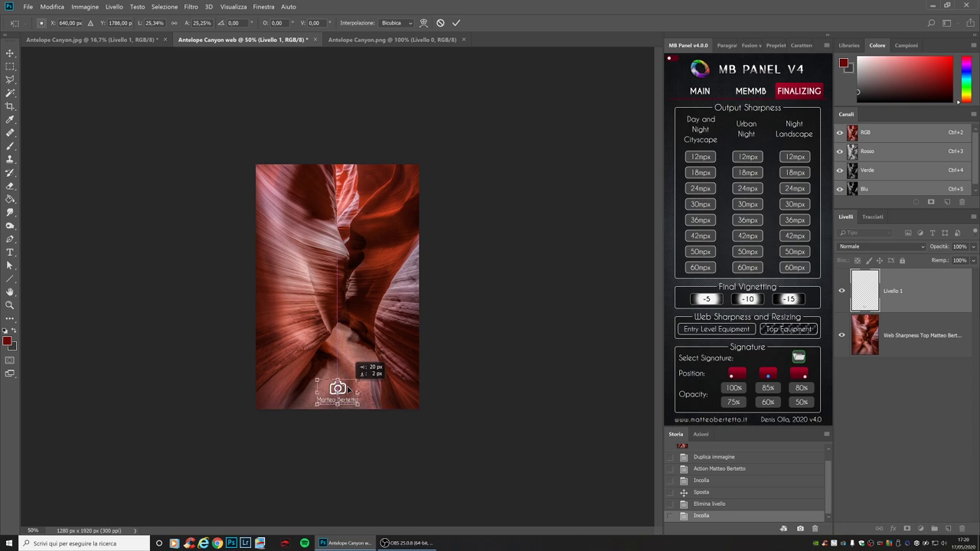
drag(350, 391, 350, 386)
Apply the scale, then shrink the logo slightly more and move it lower.
key(z)
click(430, 204)
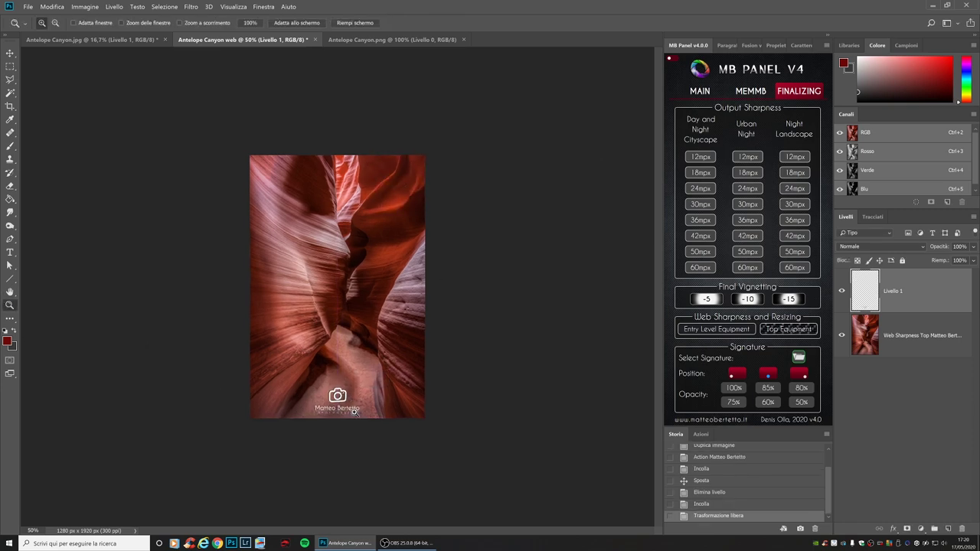
click(349, 370)
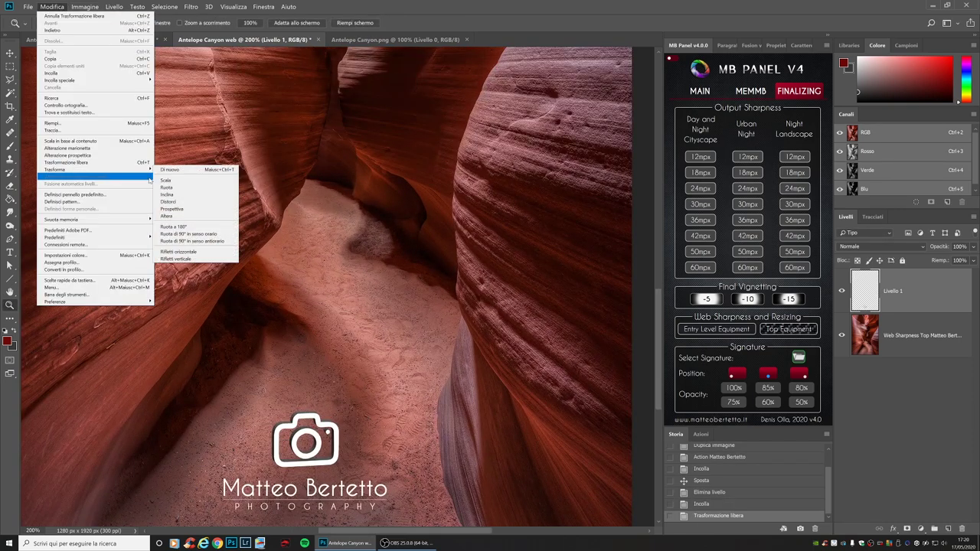
click(180, 181)
drag(388, 411, 360, 430)
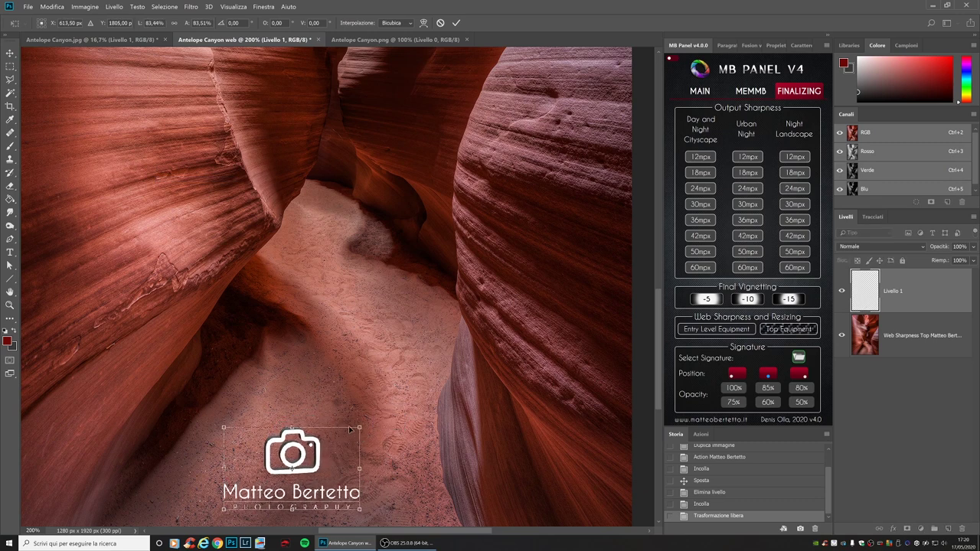
key(v)
key(Return)
scroll(373, 422, down, 1)
mouse_move(288, 442)
mouse_down()
mouse_move(314, 451)
mouse_move(288, 453)
mouse_up()
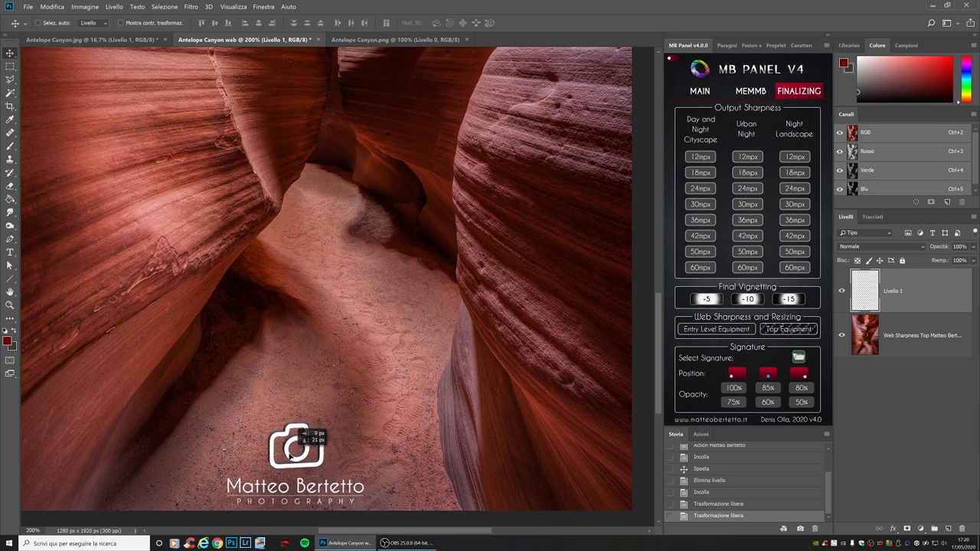
Fit the whole photo in view and nudge the signature slightly right.
key(h)
right_click(156, 281)
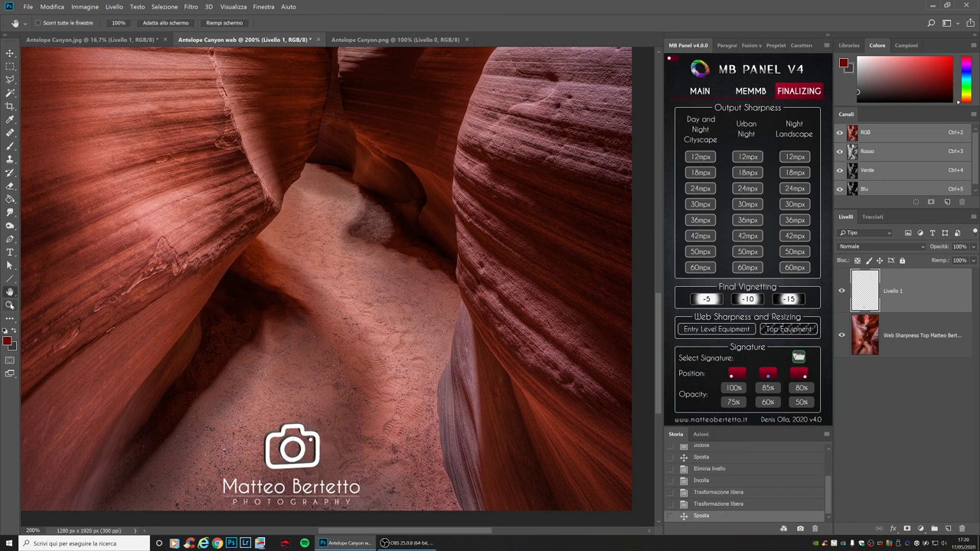
click(10, 304)
right_click(132, 308)
click(157, 310)
right_click(384, 379)
click(406, 424)
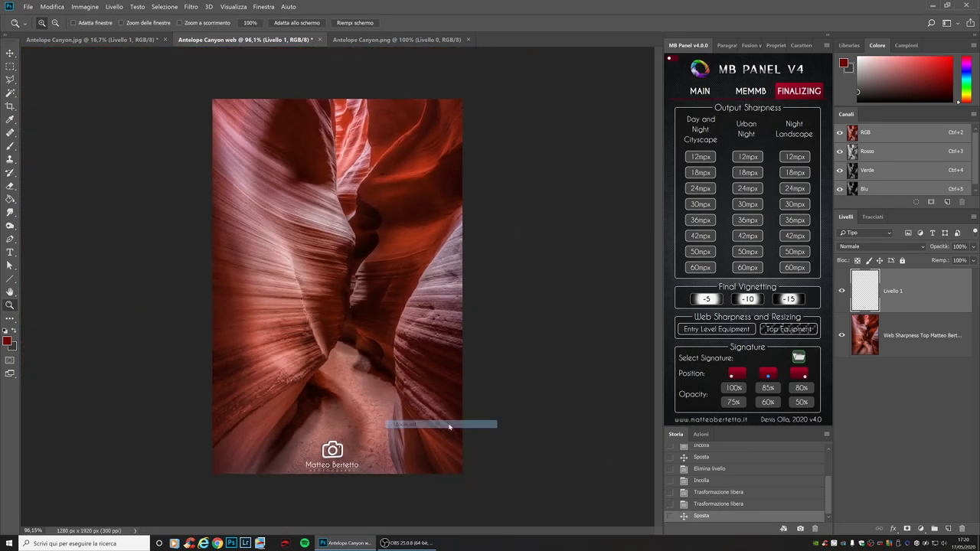
key(v)
drag(342, 449, 380, 452)
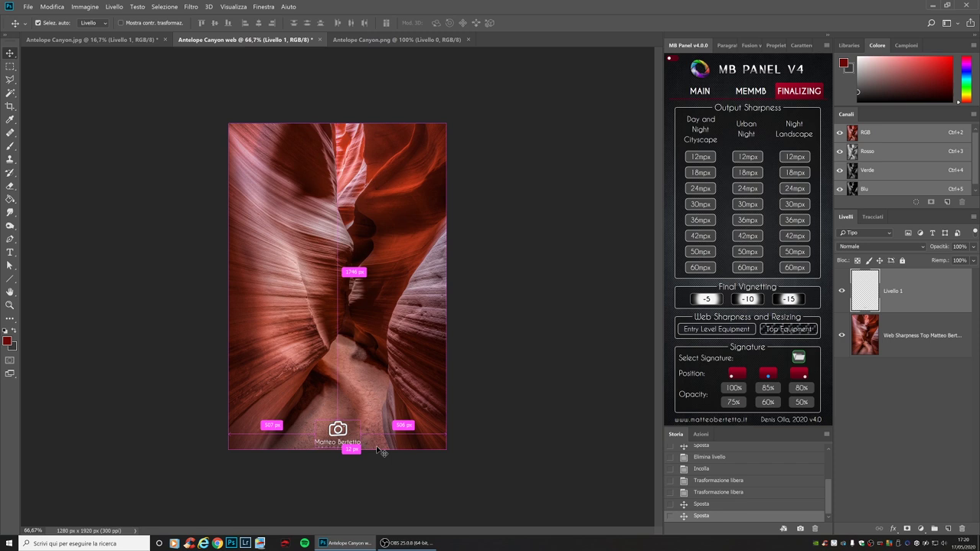
Align the logo and photo layers by Horizontal Centers, then reselect the logo layer.
ctrl+click(921, 348)
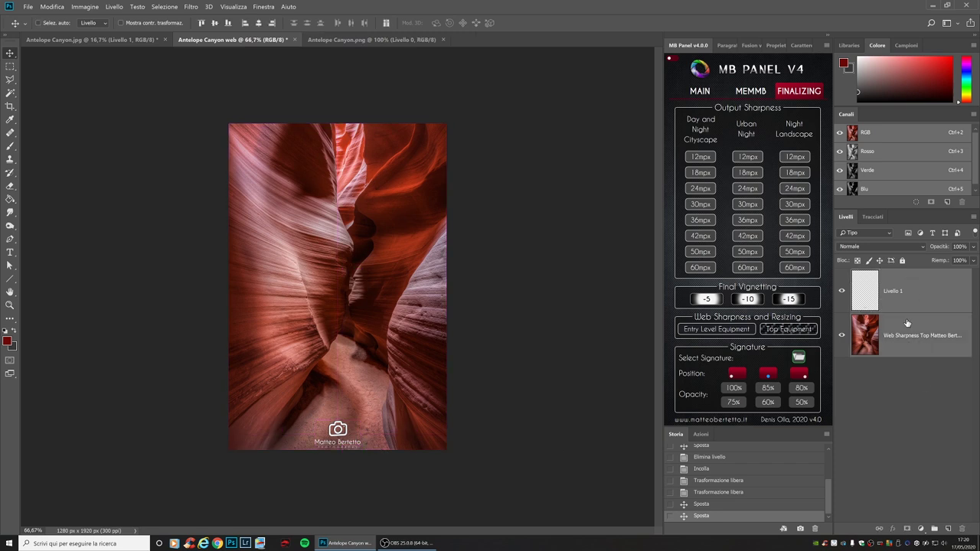
click(114, 6)
mouse_move(151, 227)
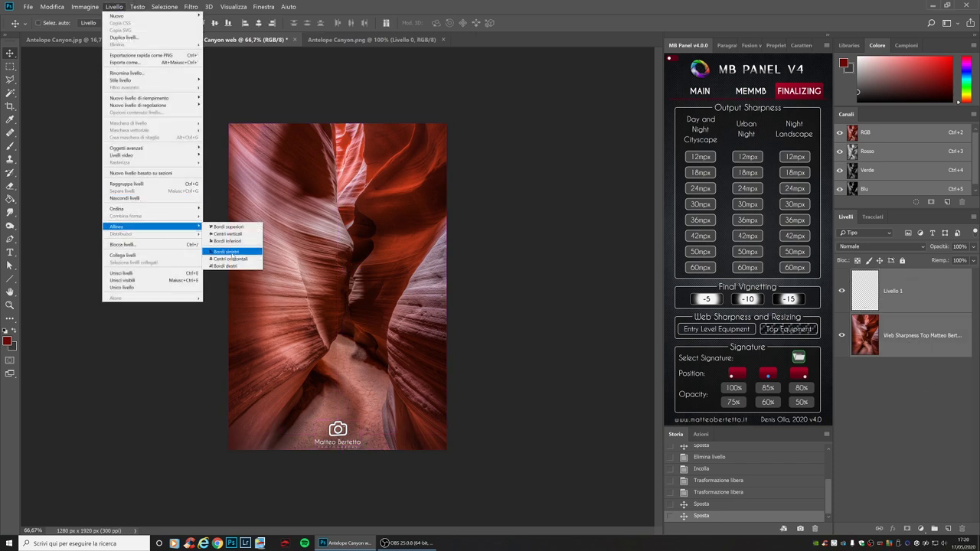
click(232, 259)
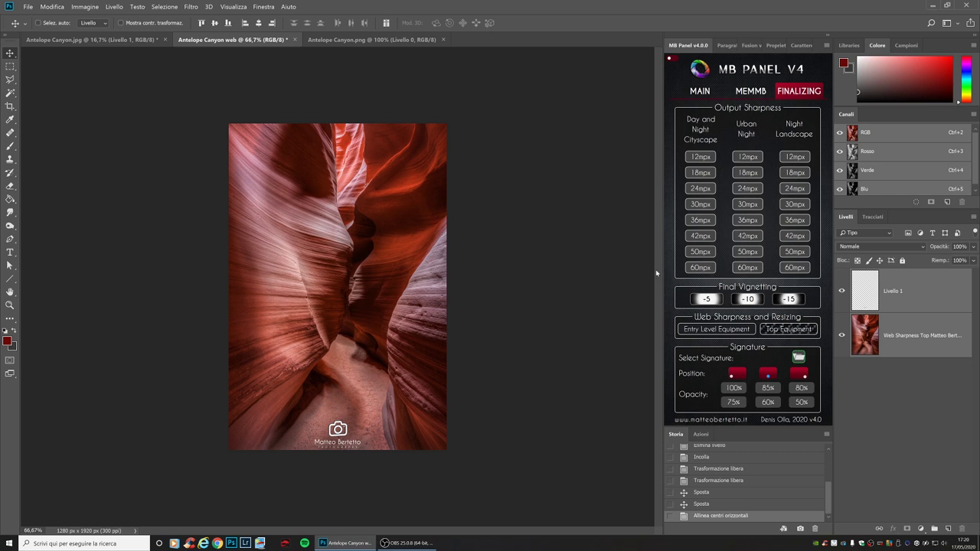
click(907, 292)
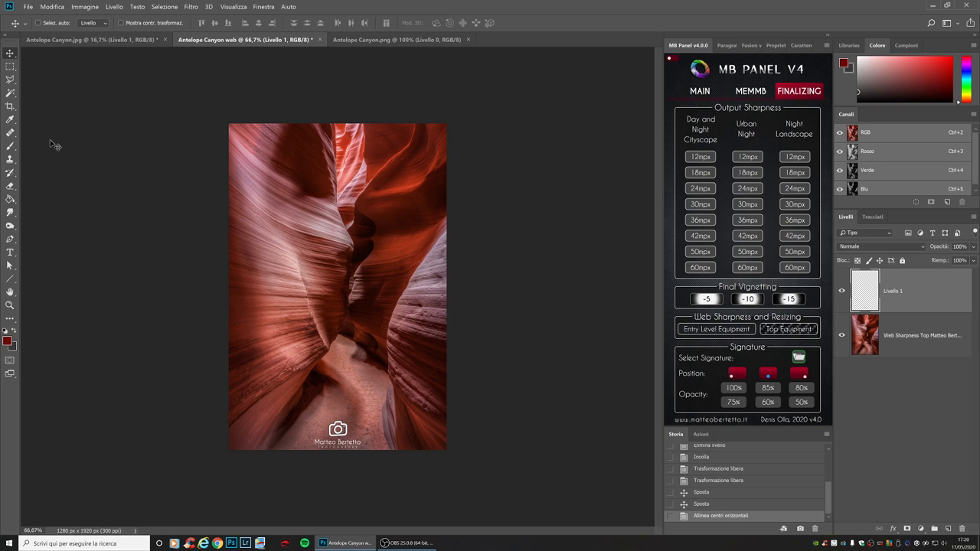
Crop the web copy down to the area around the signature.
click(10, 105)
drag(355, 119, 354, 267)
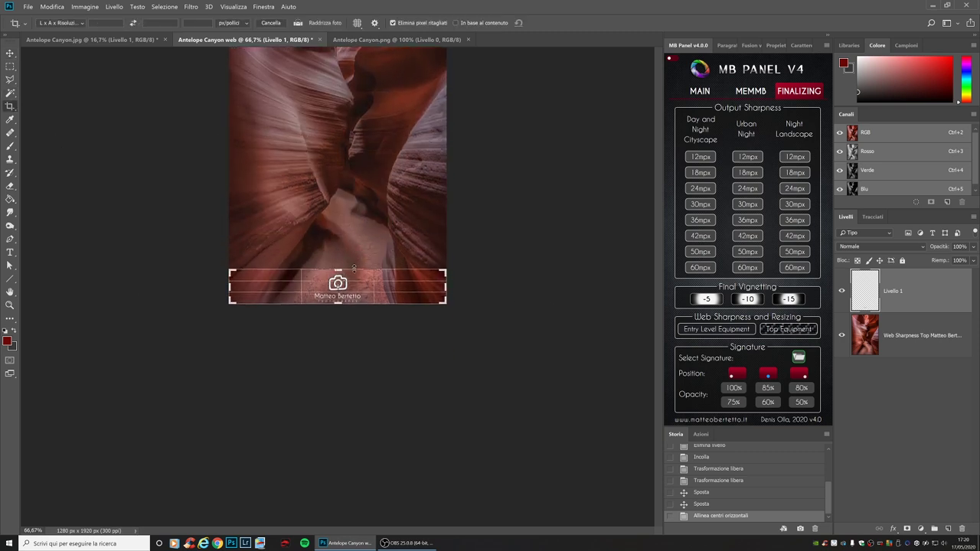
right_click(354, 268)
drag(231, 288, 270, 288)
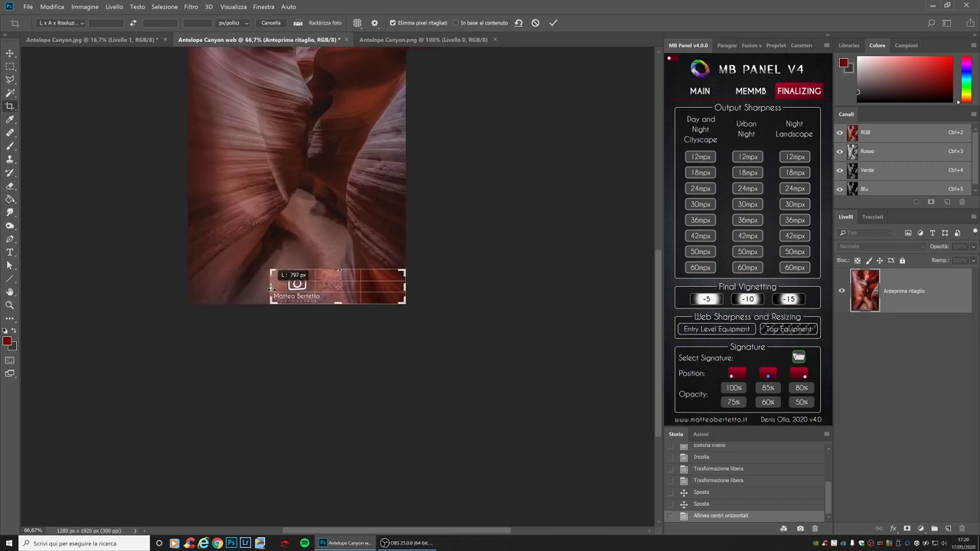
drag(406, 287, 365, 286)
key(Return)
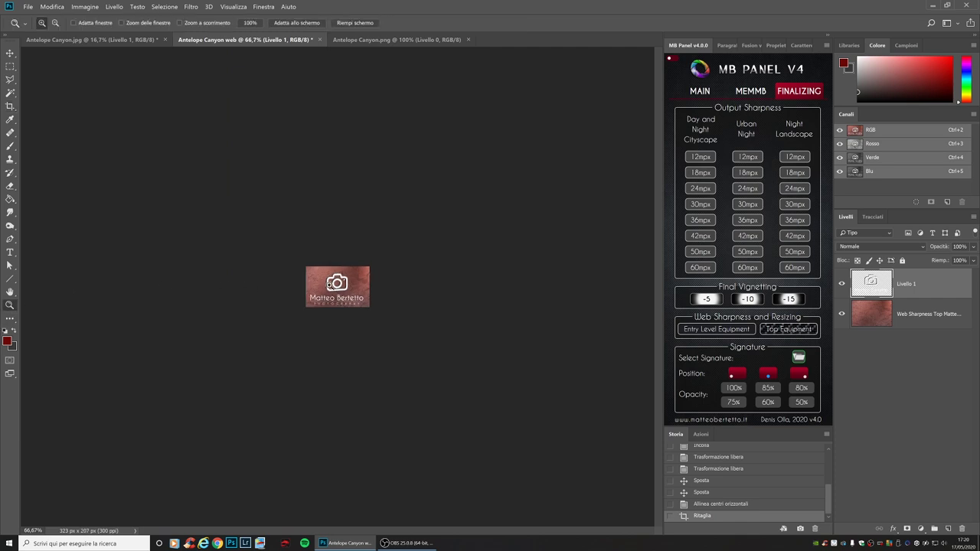
Crop again tightly around the white camera logo, giving 288 × 180 px.
key(ctrl+plus)
key(ctrl+plus)
key(ctrl+plus)
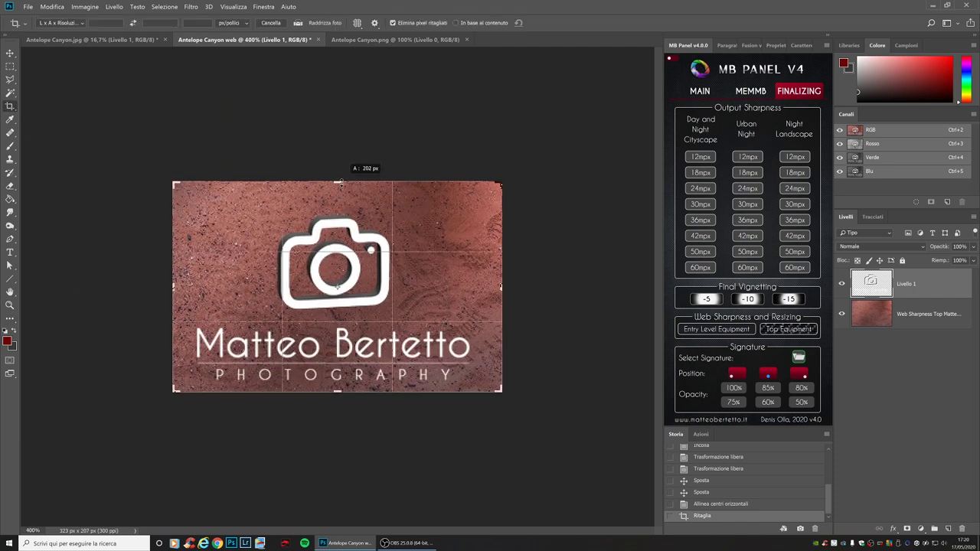
drag(379, 175, 378, 204)
drag(506, 291, 492, 288)
drag(184, 285, 192, 285)
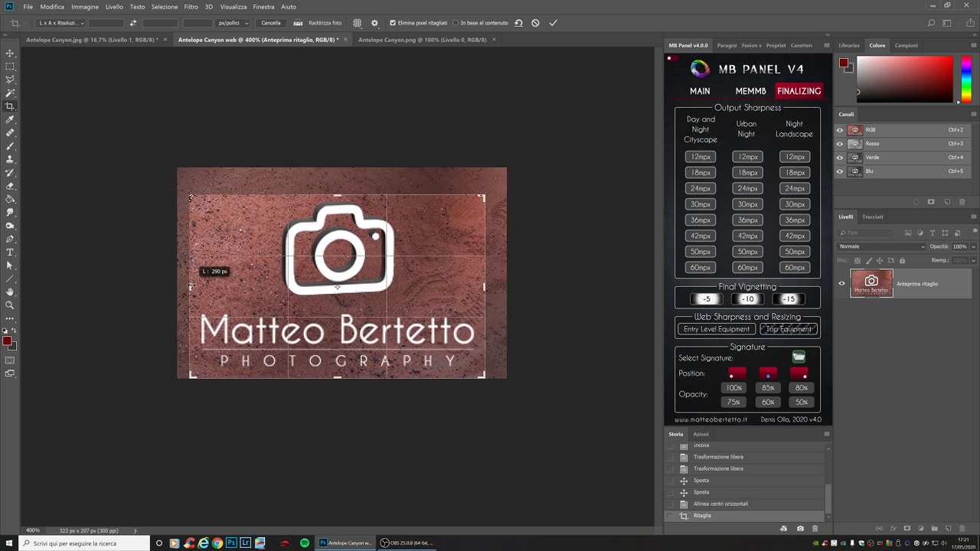
key(Return)
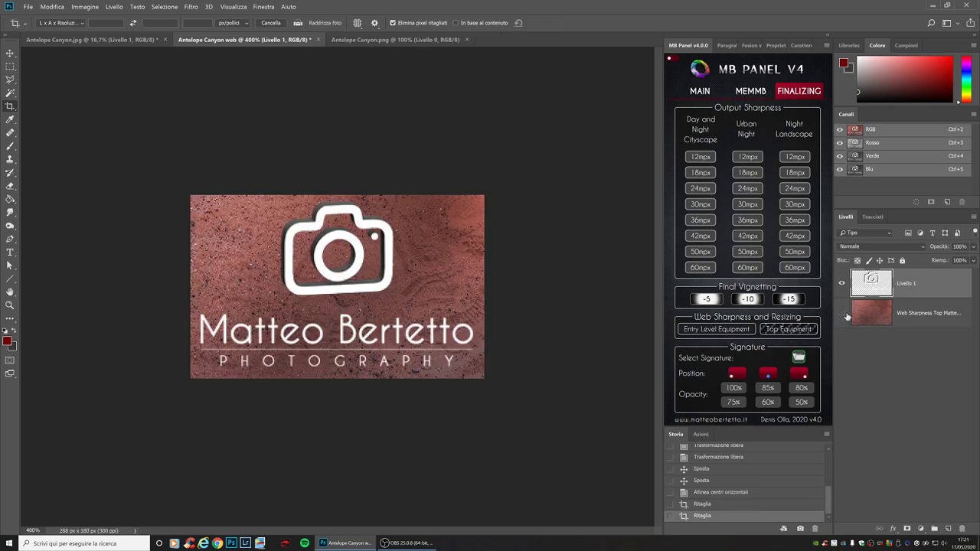
Hide and delete the Web Sharpness canyon photo layer, leaving the logo on transparency.
click(842, 312)
click(938, 314)
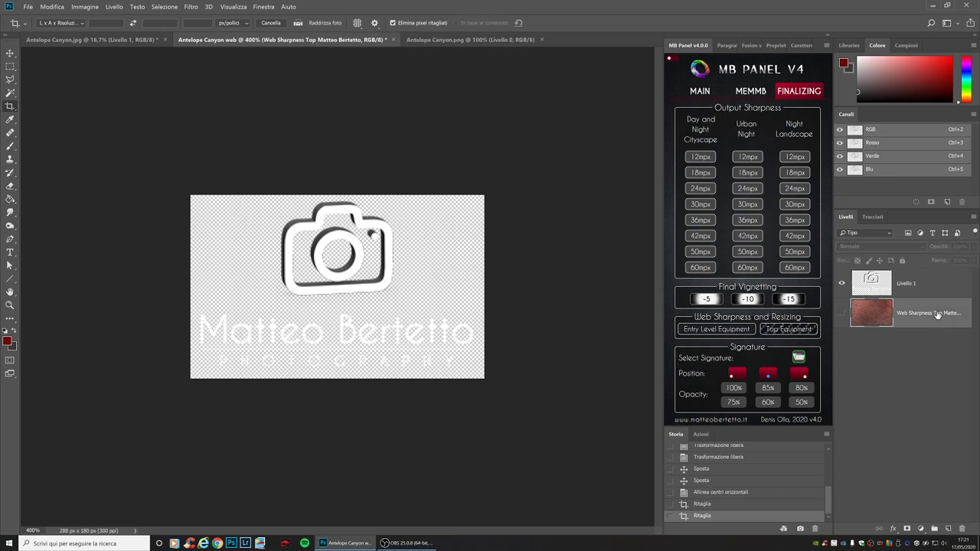
key(Delete)
click(27, 6)
Save the logo on the Desktop as the PNG 'Antelope Canyon WEB'.
click(59, 90)
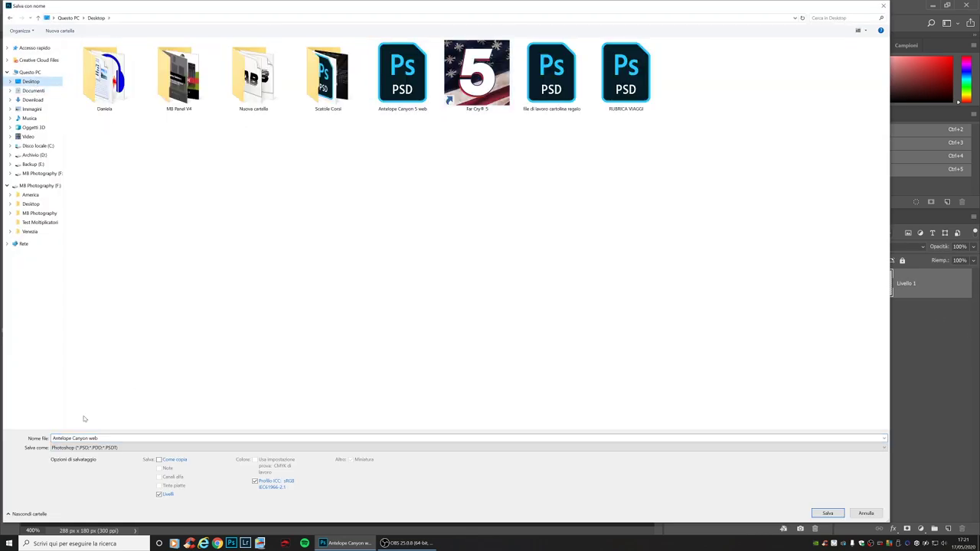
click(84, 447)
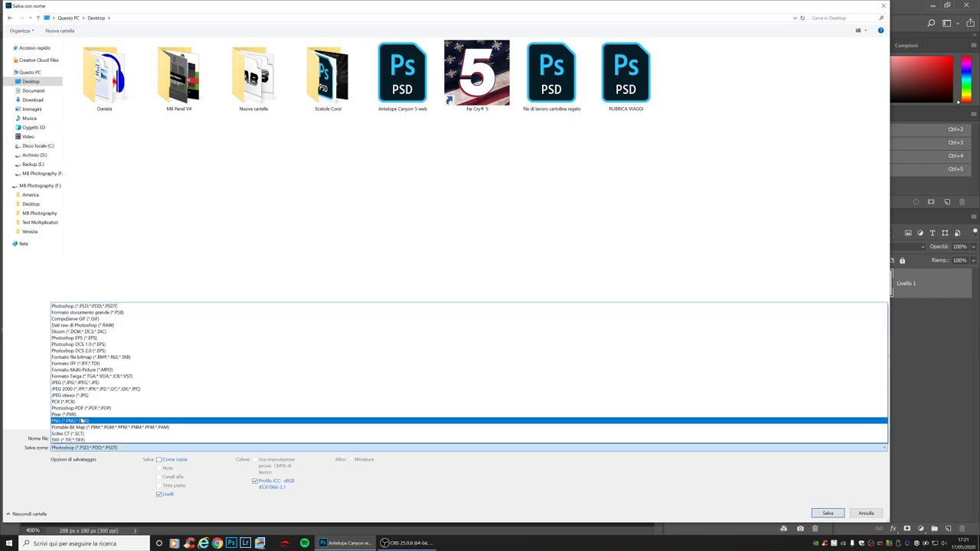
click(82, 421)
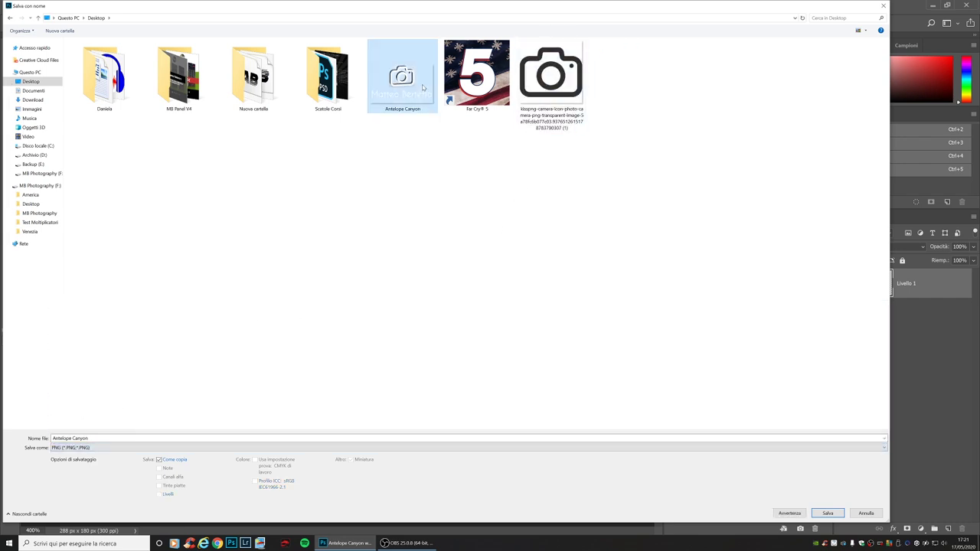
text( WEB)
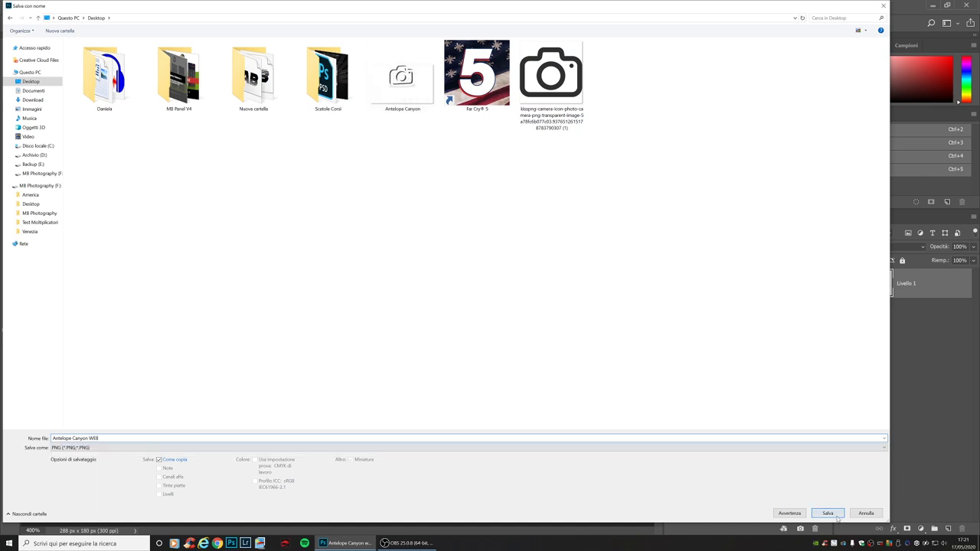
click(827, 514)
click(572, 175)
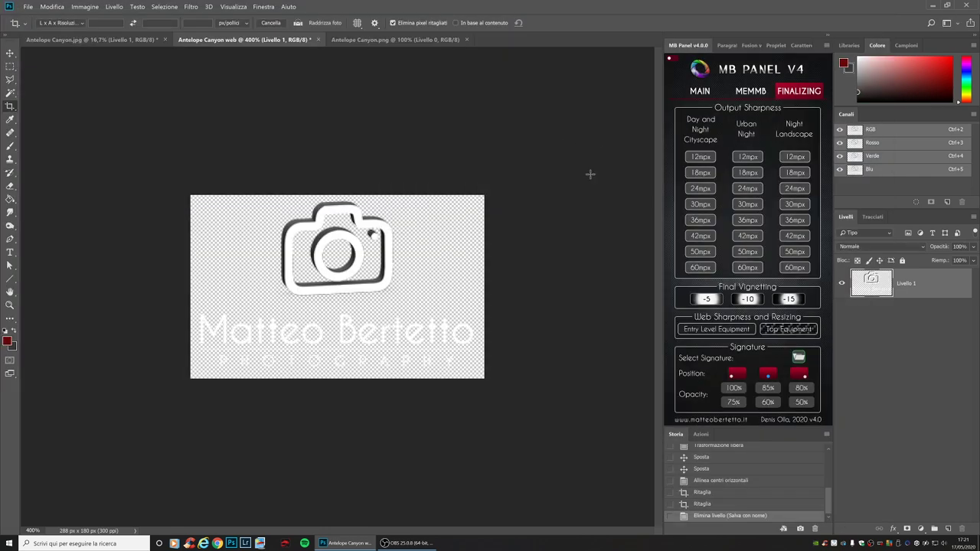
Close the Antelope Canyon web and PNG logo documents without saving.
click(318, 39)
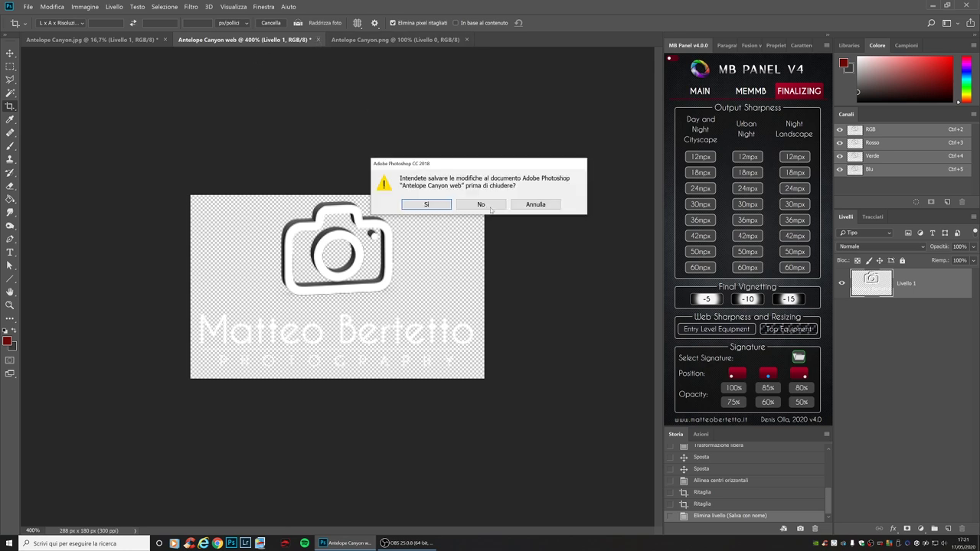
click(422, 204)
click(302, 40)
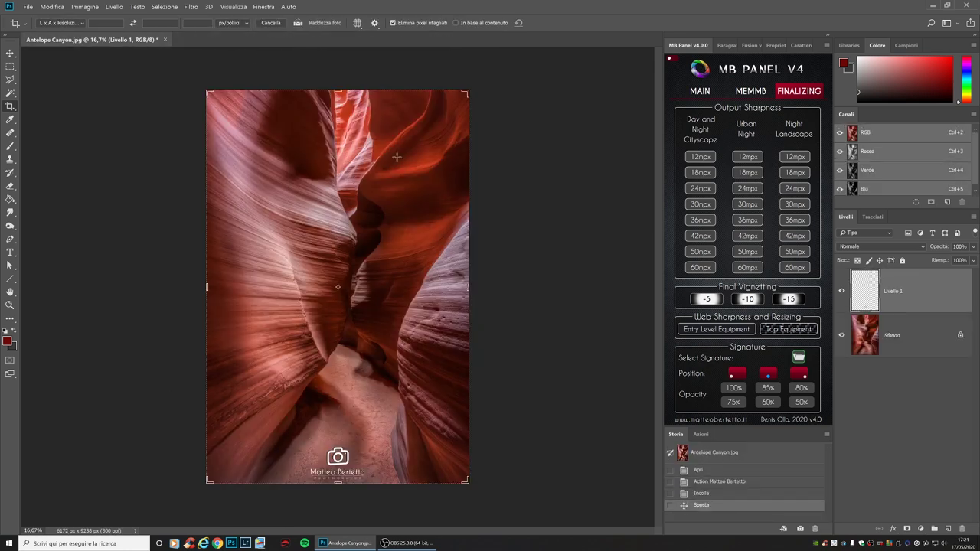
Close the JPG without saving, reopen it, and create a Top Equipment 1280 × 1920 web copy.
click(165, 39)
click(426, 204)
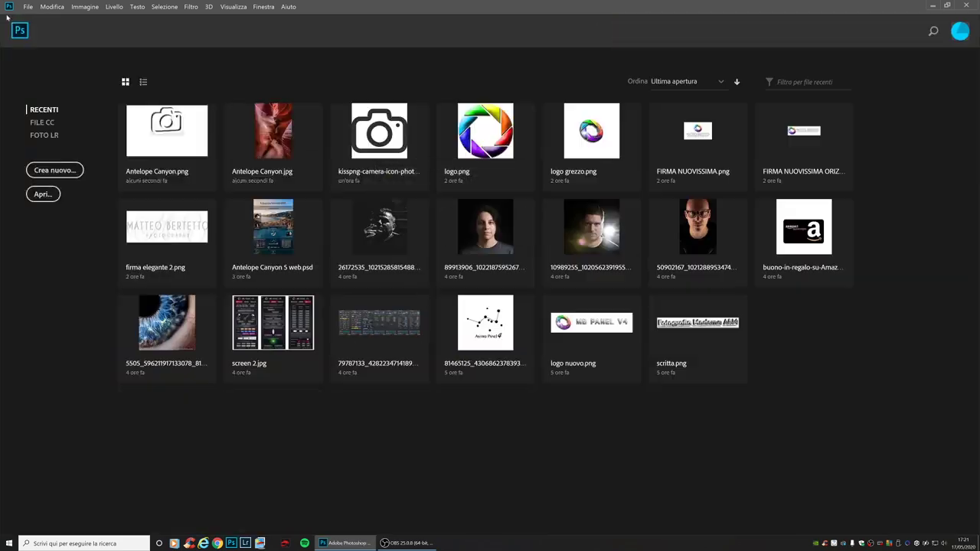
click(28, 6)
click(38, 23)
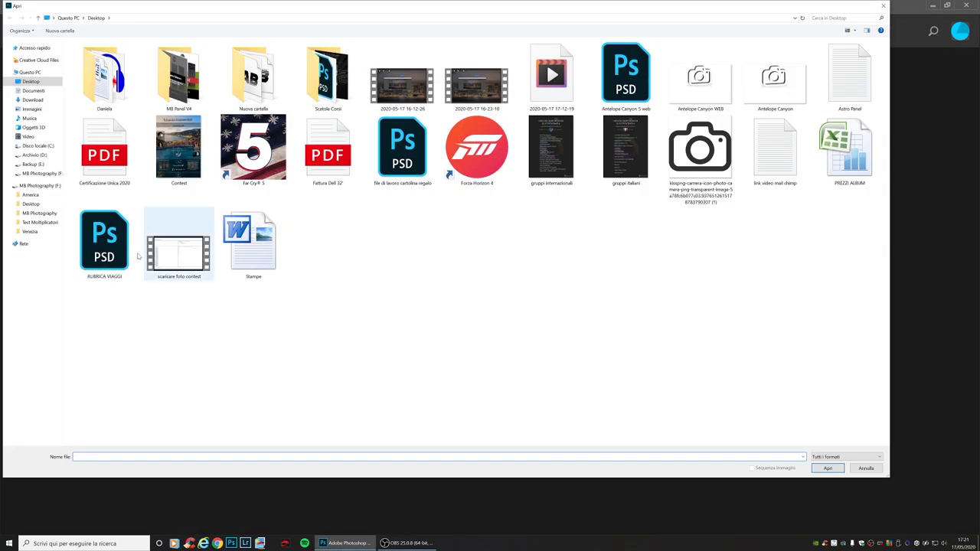
click(31, 195)
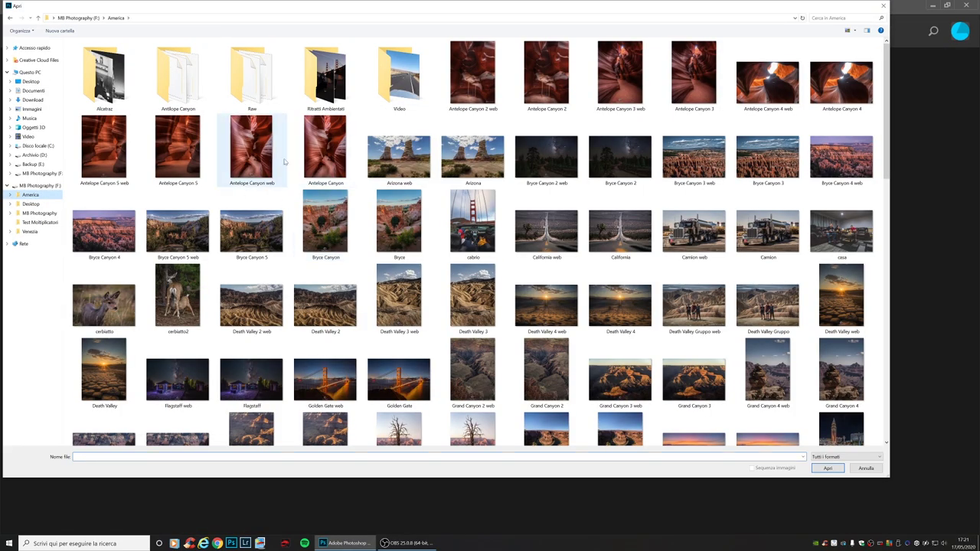
double_click(326, 154)
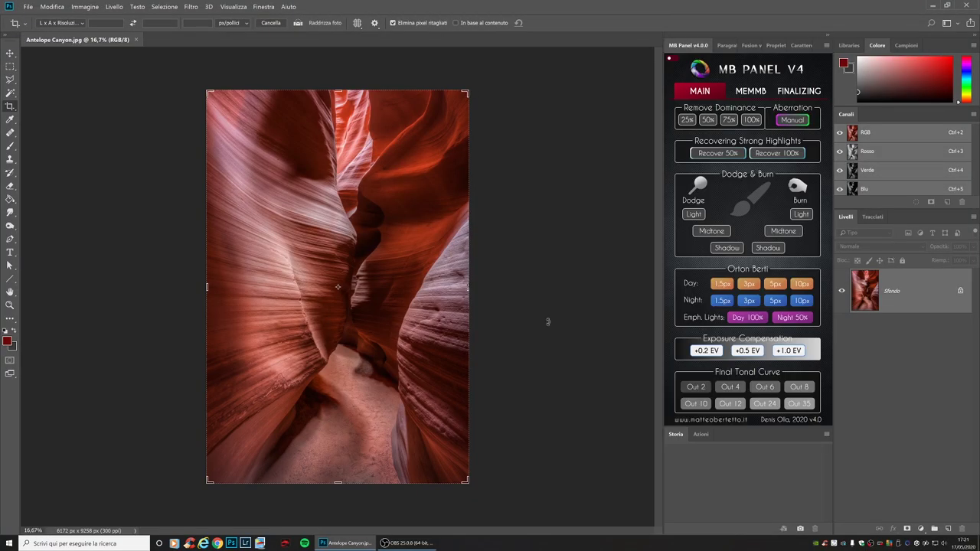
click(794, 95)
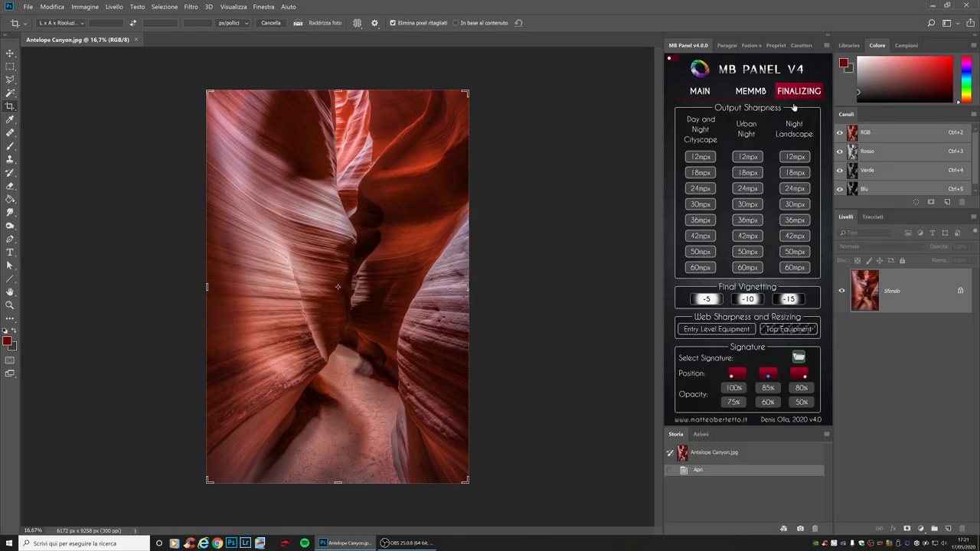
click(793, 332)
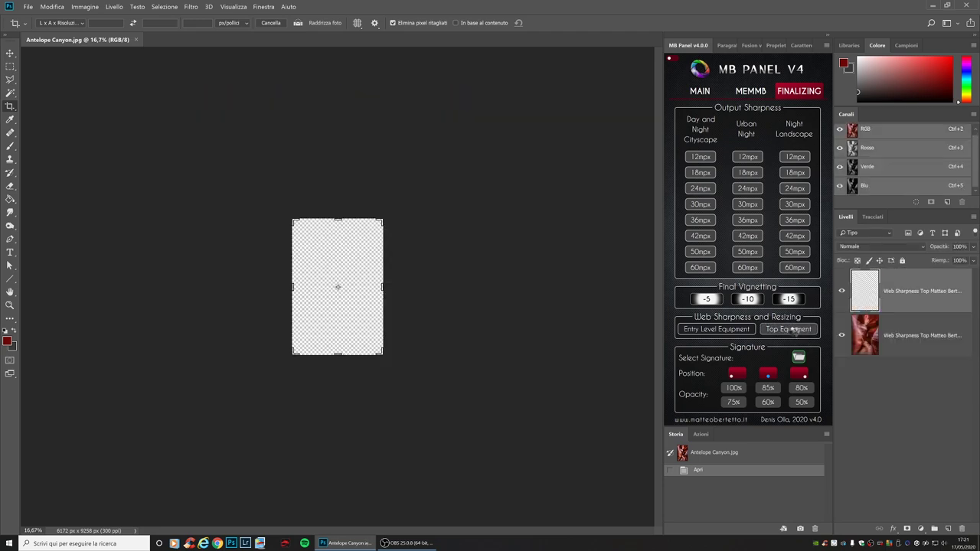
Open Antelope Canyon WEB.png, select the logo, and paste it into the web copy at 100% view.
click(28, 6)
click(33, 23)
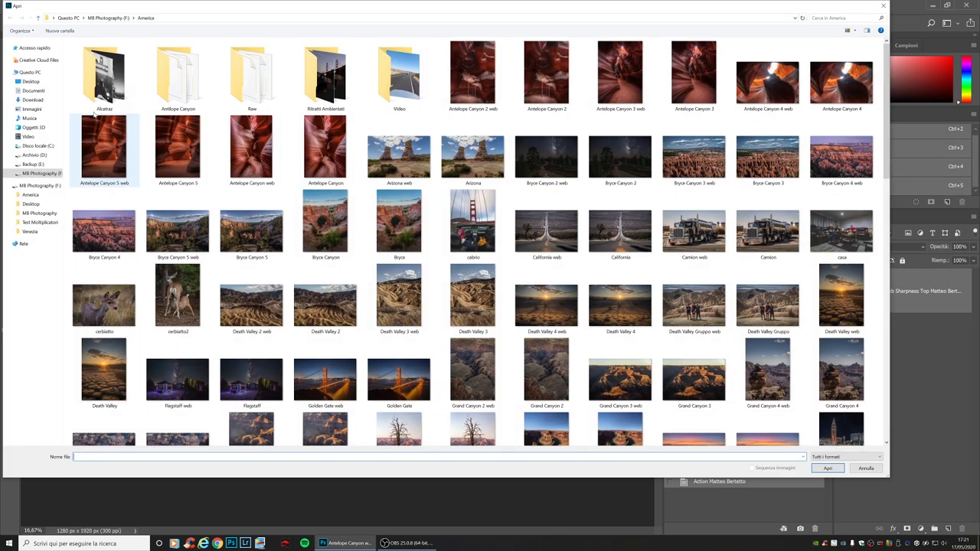
click(31, 81)
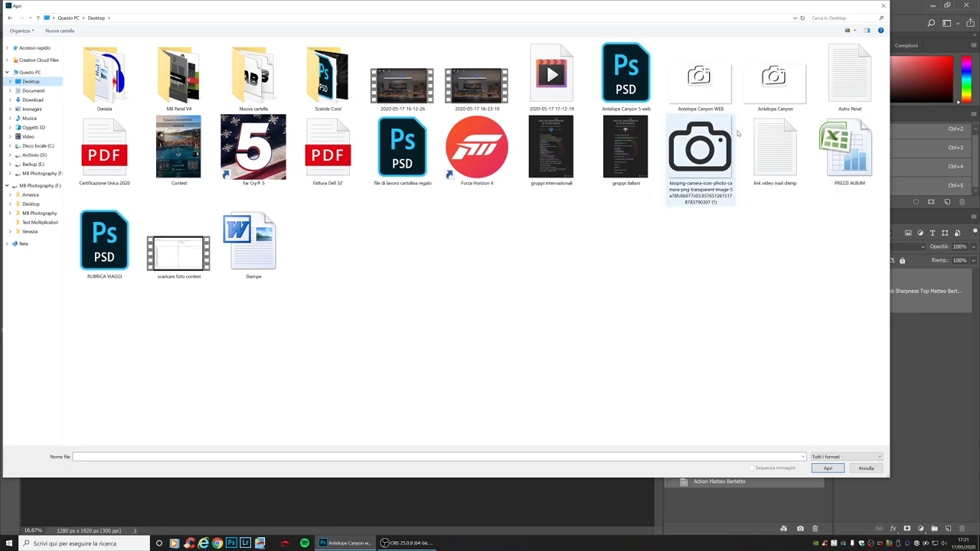
double_click(700, 76)
click(10, 67)
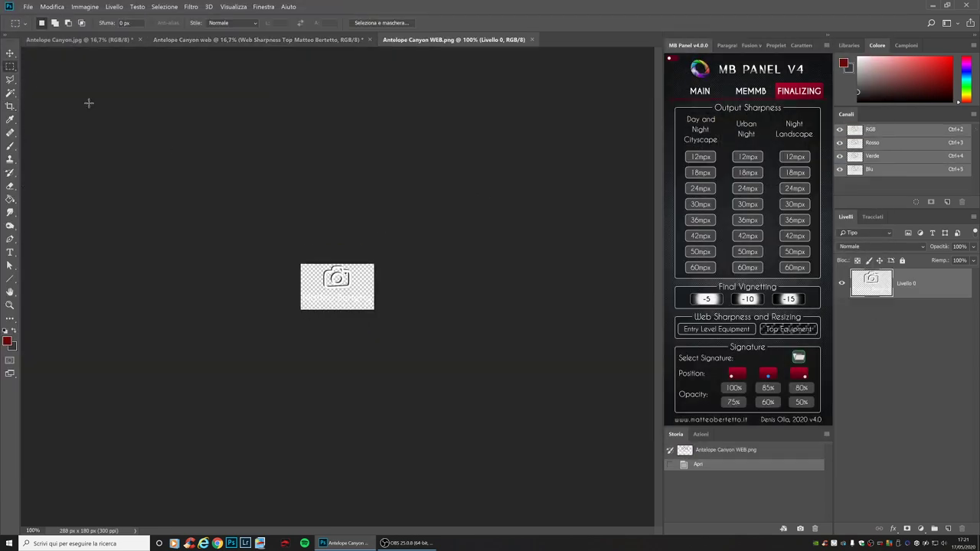
drag(87, 100, 505, 418)
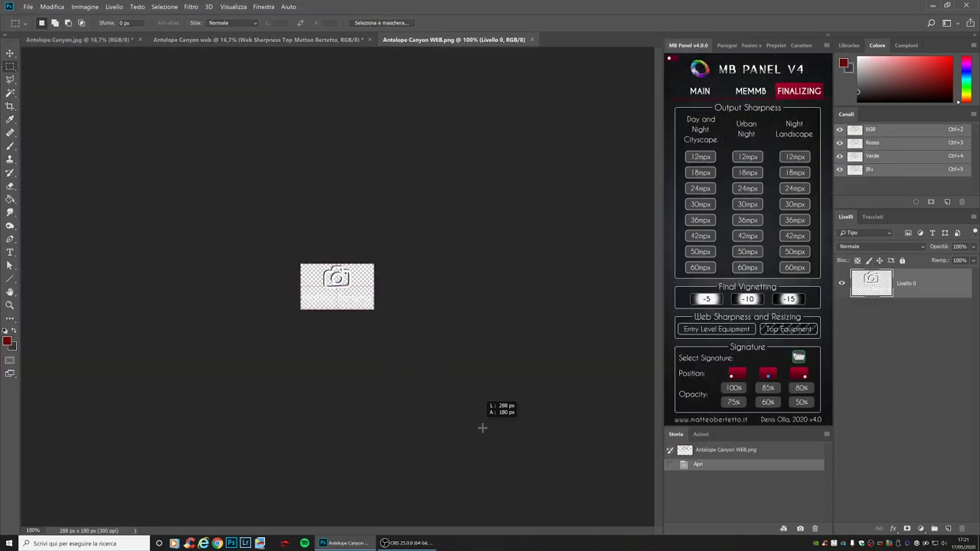
click(300, 39)
key(ctrl+v)
double_click(10, 303)
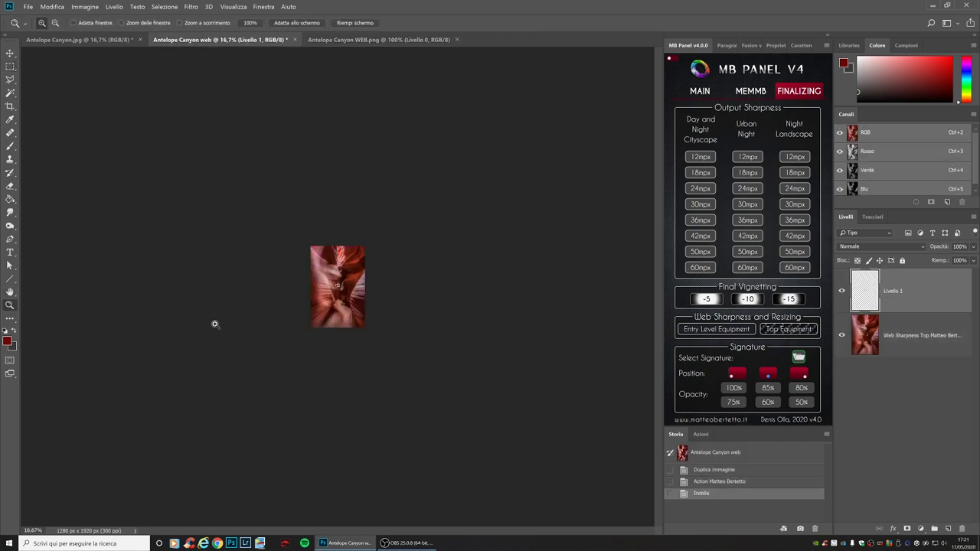
Drag the pasted logo to the bottom centre, then delete the Livello 1 logo layer.
click(10, 53)
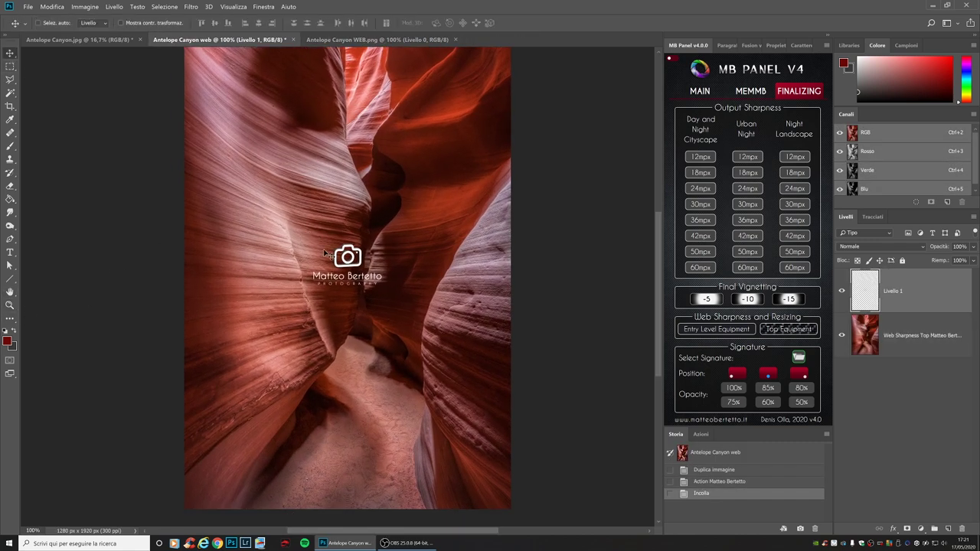
drag(336, 264, 335, 484)
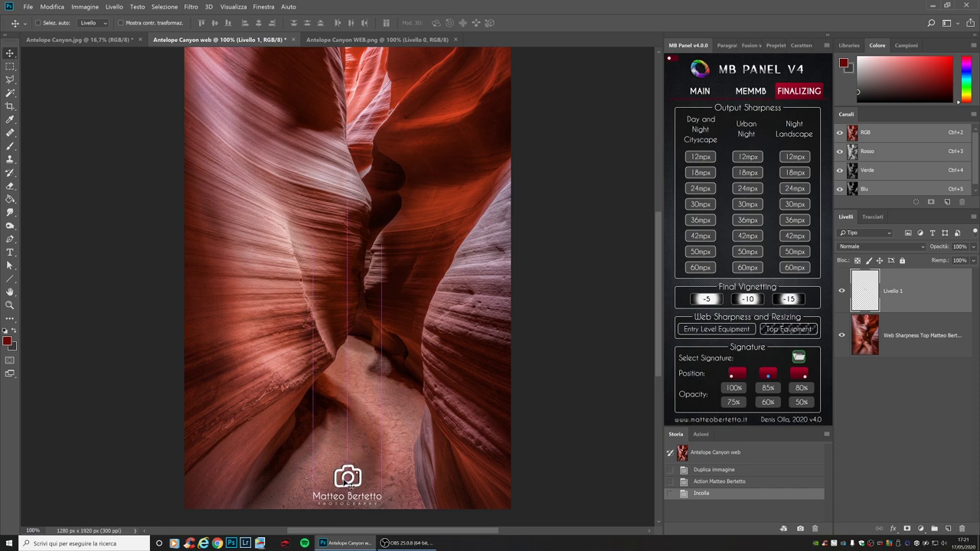
scroll(419, 243, down, 2)
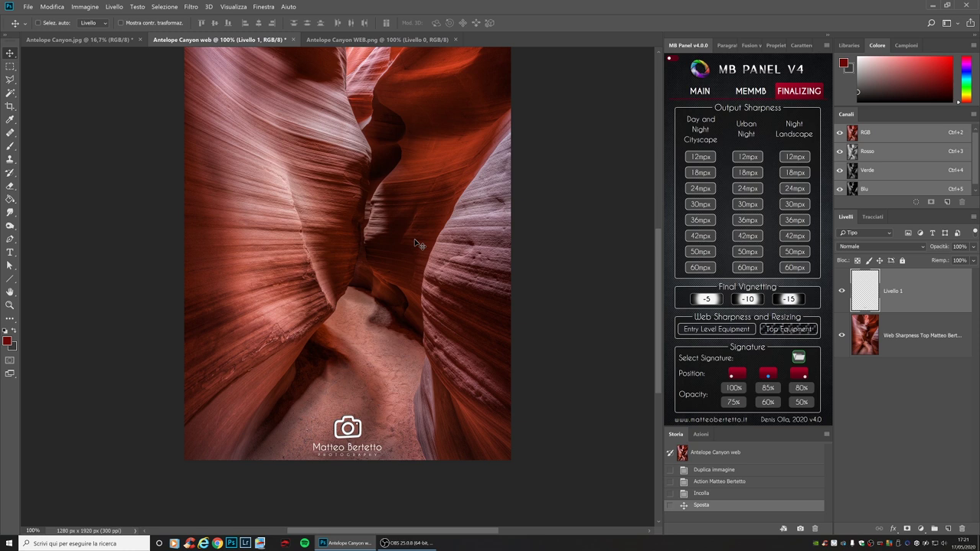
key(Delete)
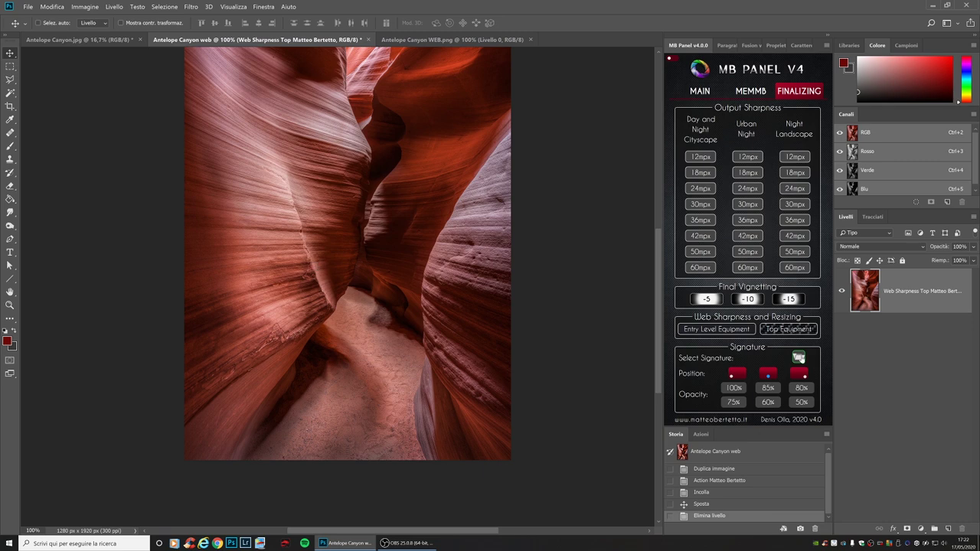
click(799, 357)
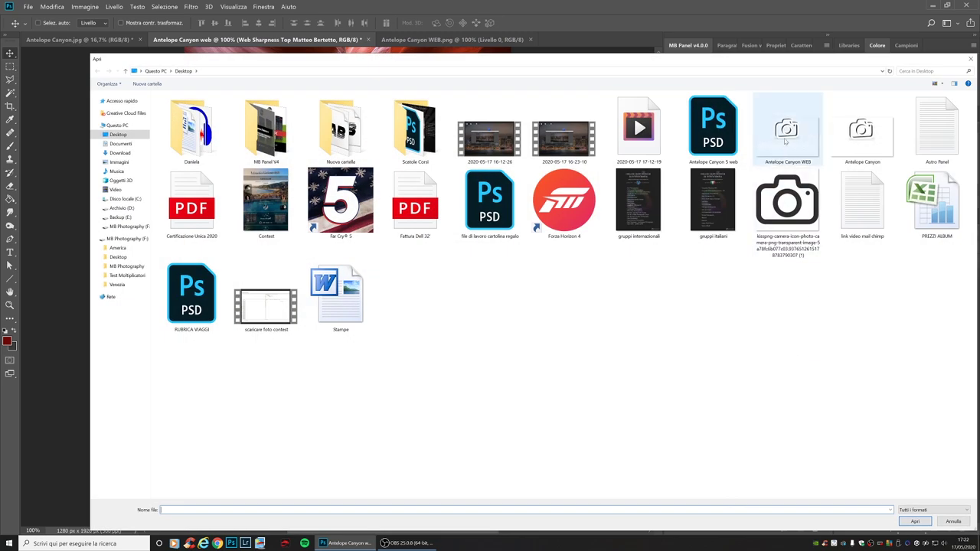
Load Antelope Canyon WEB as the signature and fit the whole photo on screen.
double_click(786, 131)
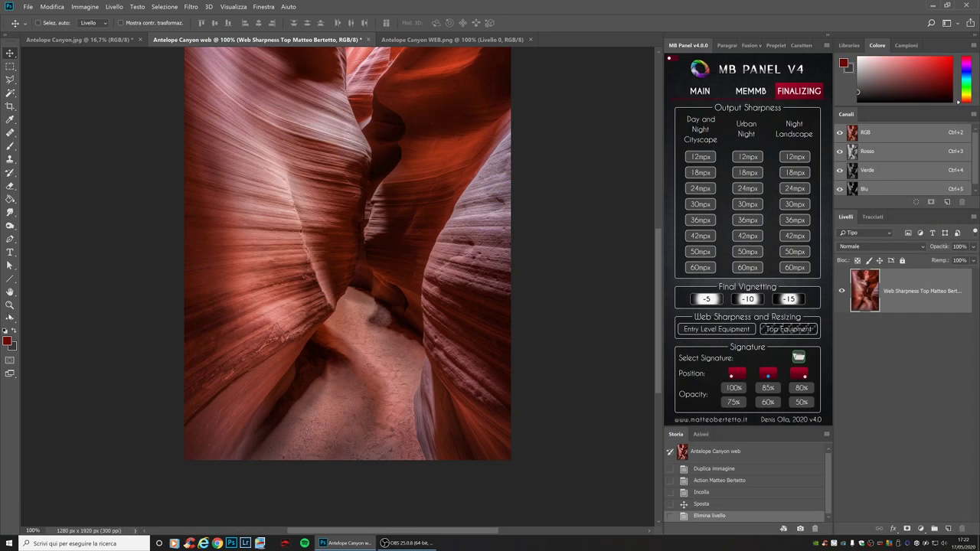
key(z)
right_click(239, 302)
click(268, 309)
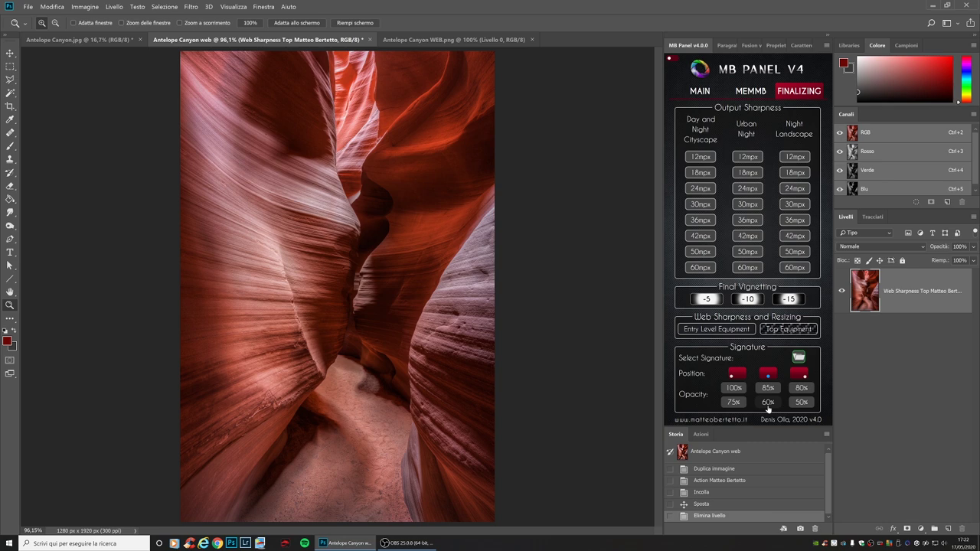
Add the signature at bottom centre with 60% opacity and check the layer opacity.
click(768, 403)
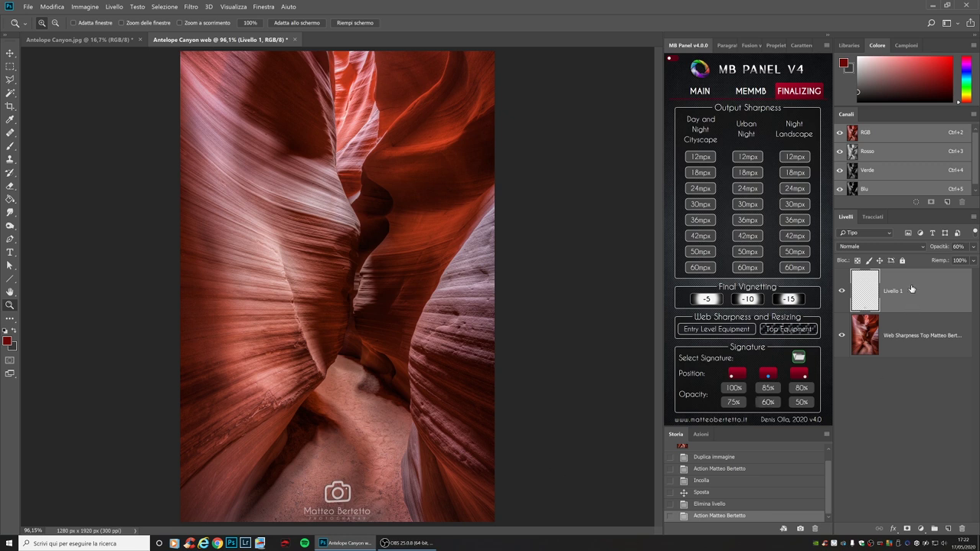
click(973, 248)
click(870, 378)
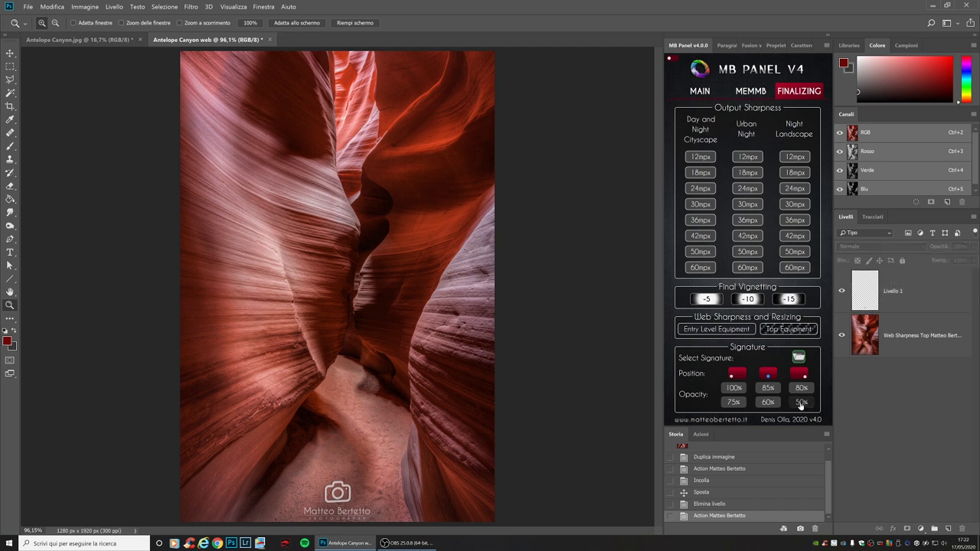
Step back in History to remove the white camera signature layer.
click(727, 504)
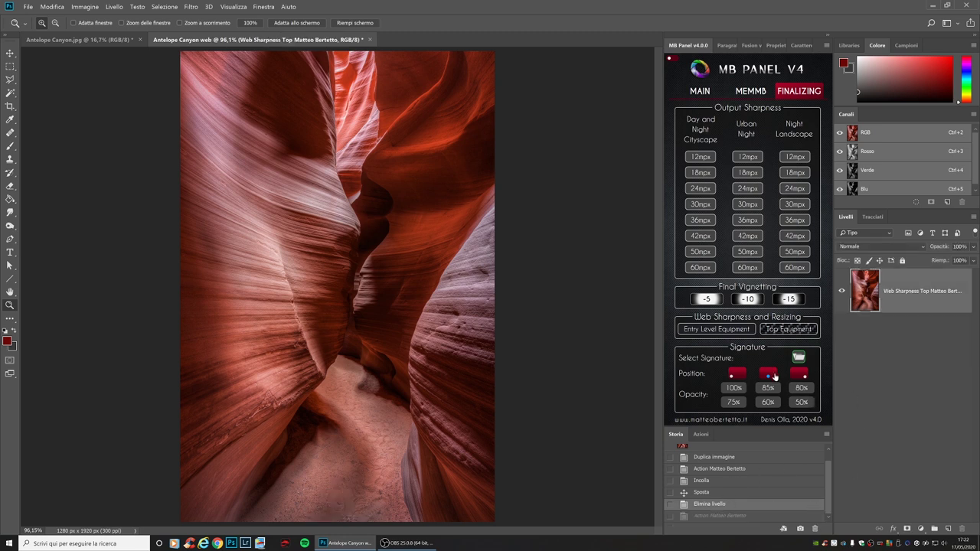
click(769, 403)
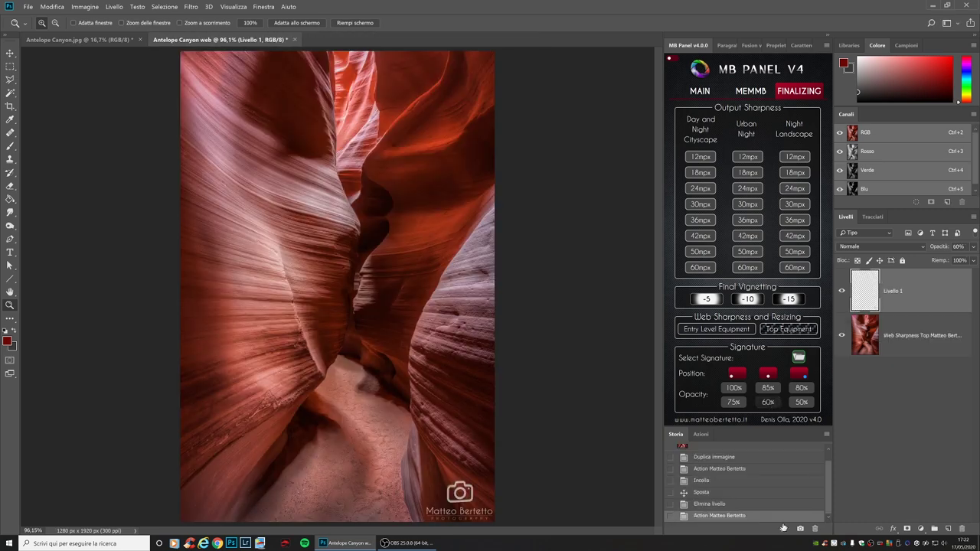
click(718, 504)
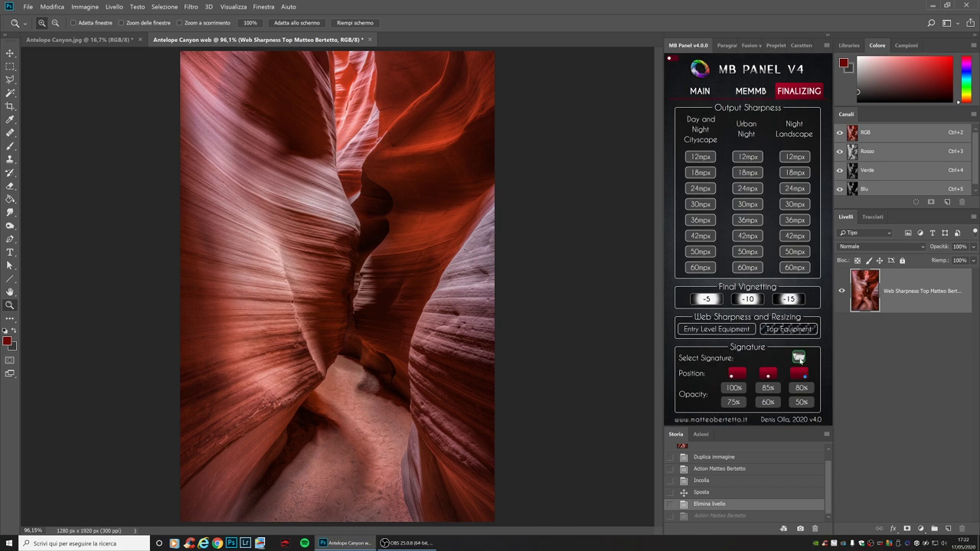
click(799, 358)
Load FIRMA NUOVISSIMA ORIZZONTALE from MB Photography > 01 Pagina Facebook as the signature.
click(126, 266)
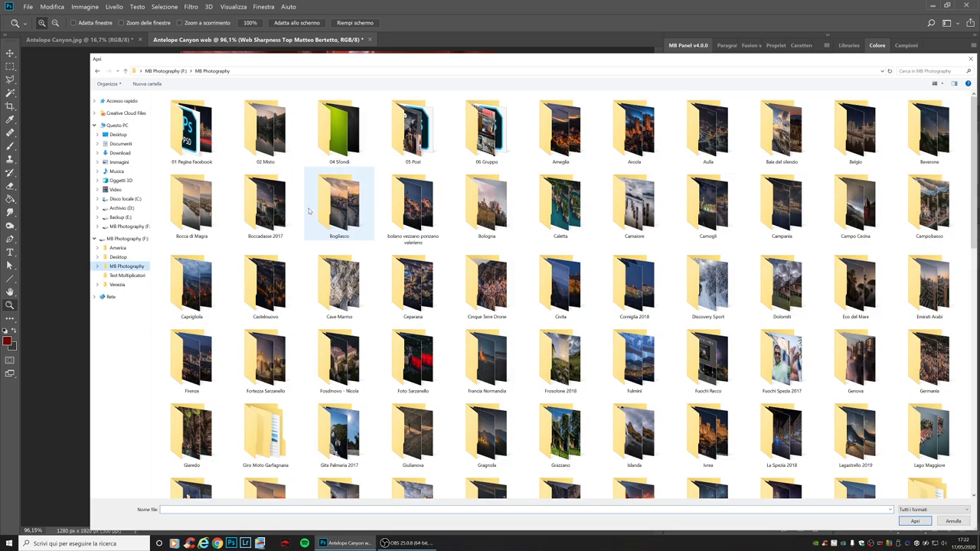
double_click(192, 131)
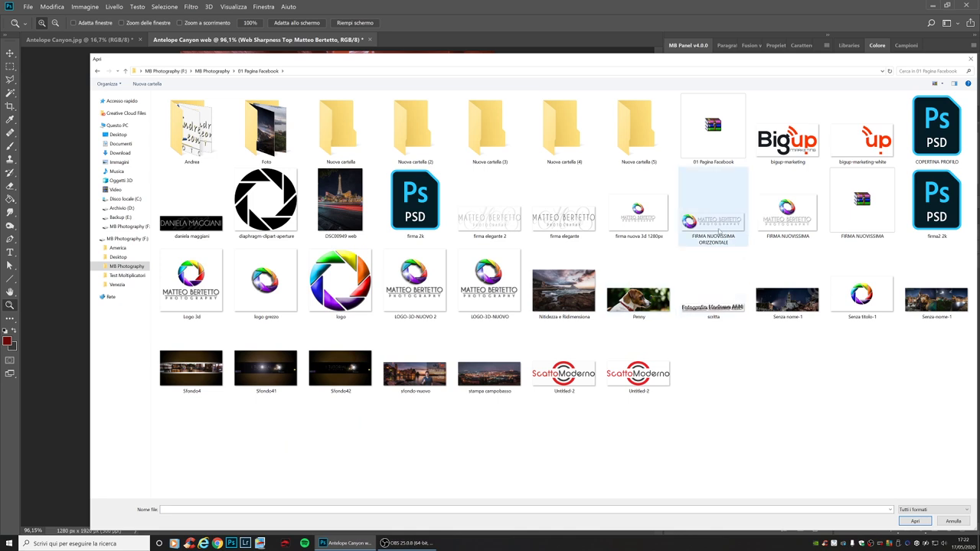
click(720, 230)
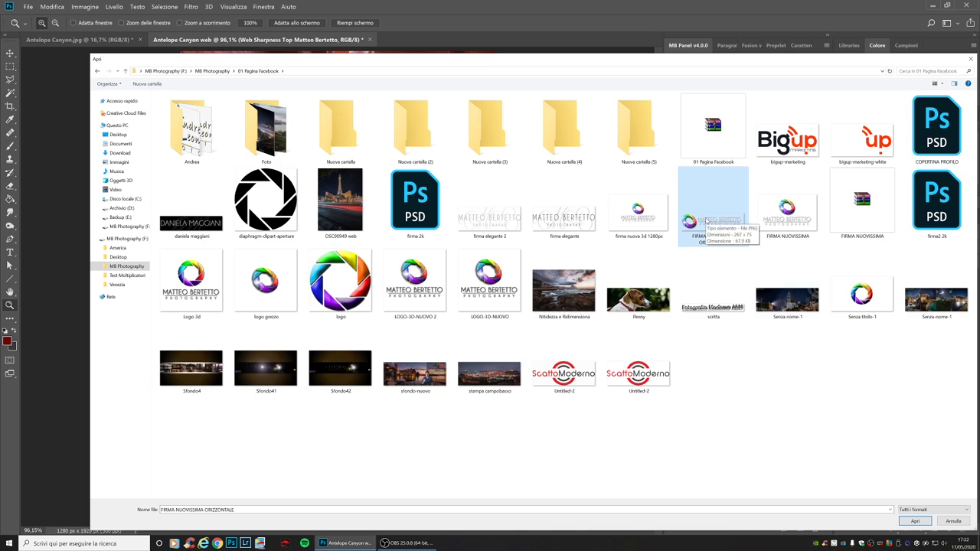
double_click(706, 222)
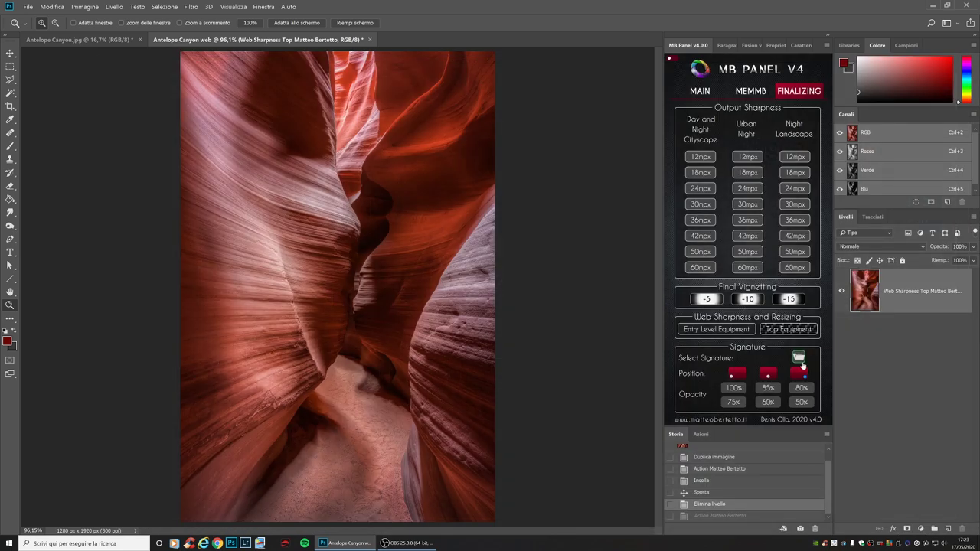
Place the colourful-logo signature at the bottom right at 75% opacity.
click(799, 358)
double_click(727, 230)
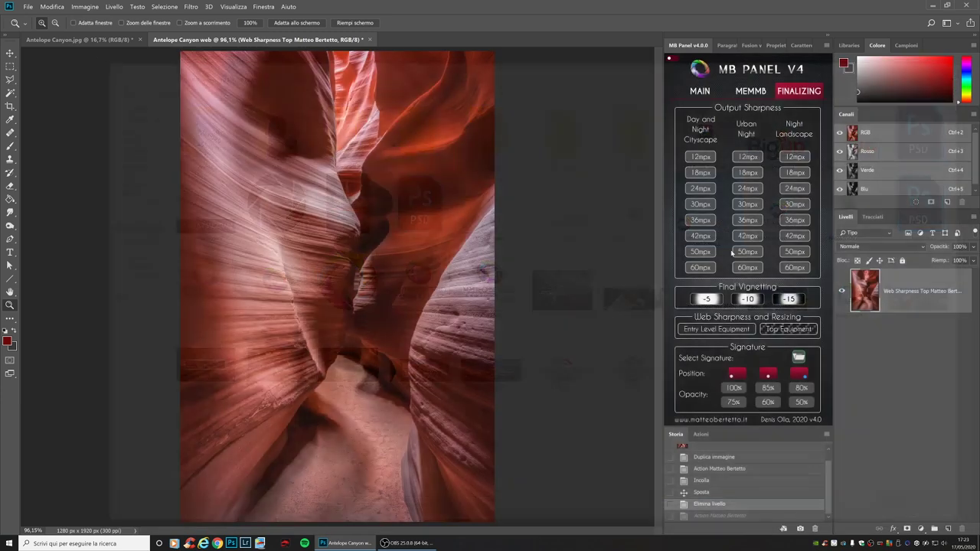
click(802, 377)
click(733, 402)
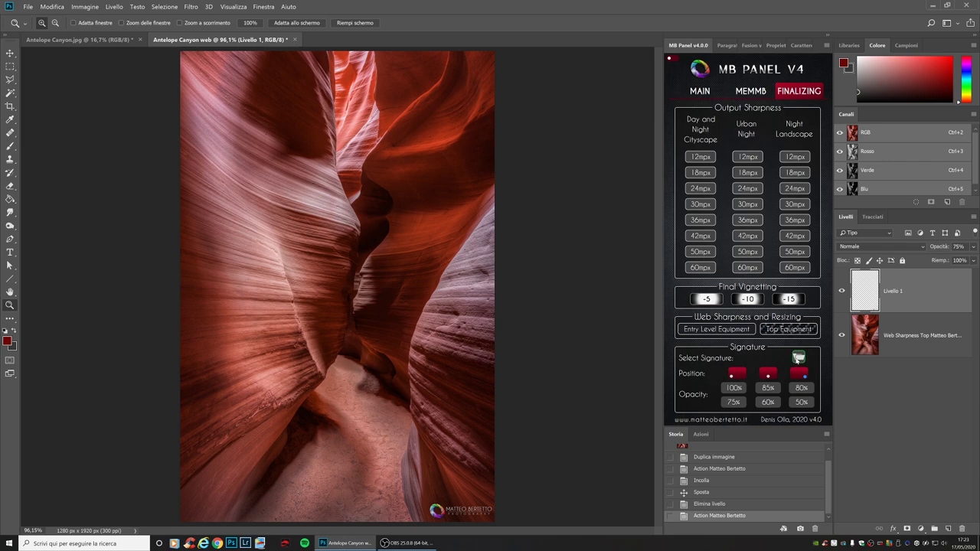
Place a second FIRMA NUOVISSIMA signature at bottom centre, then switch to Antelope Canyon.jpg.
click(799, 358)
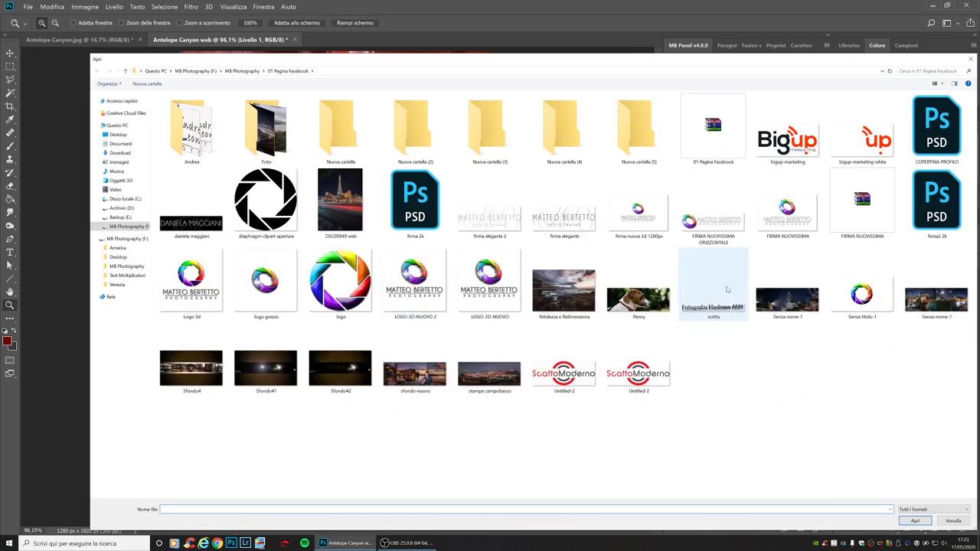
double_click(787, 211)
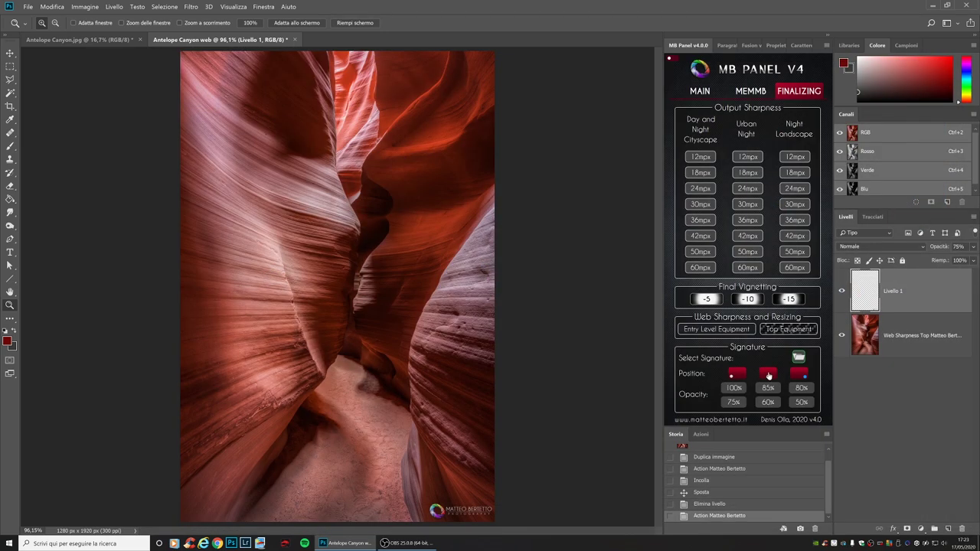
click(769, 374)
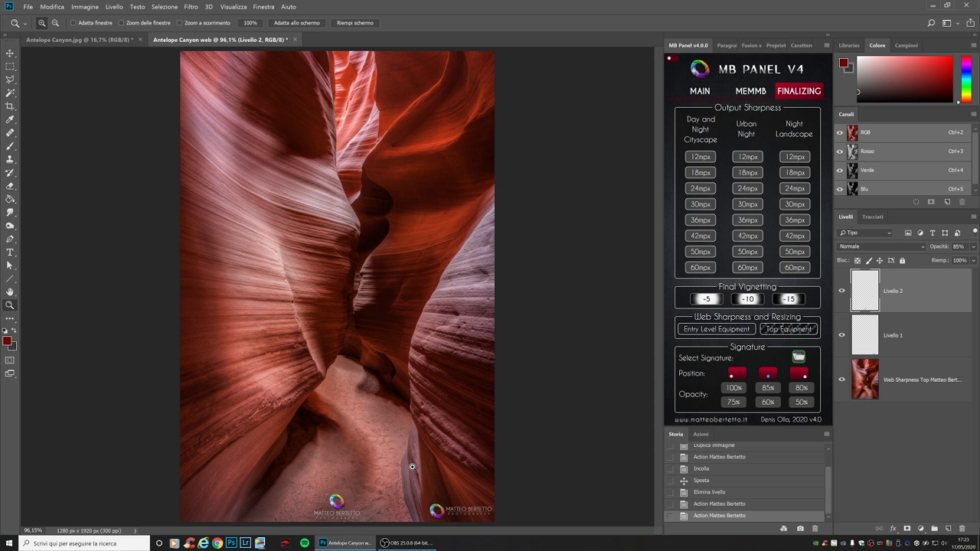
click(100, 42)
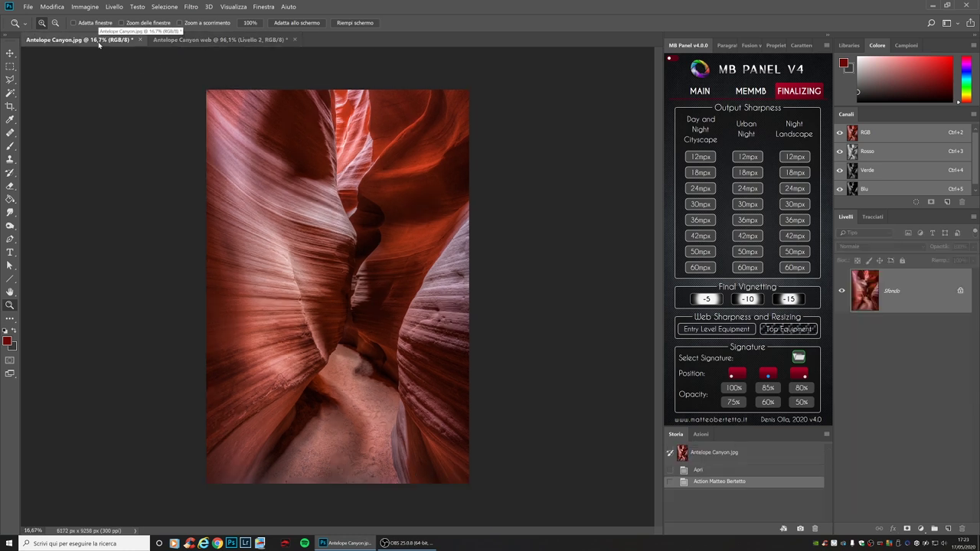
Open the firma elegante 2 image and select the whole signature.
click(28, 6)
click(42, 31)
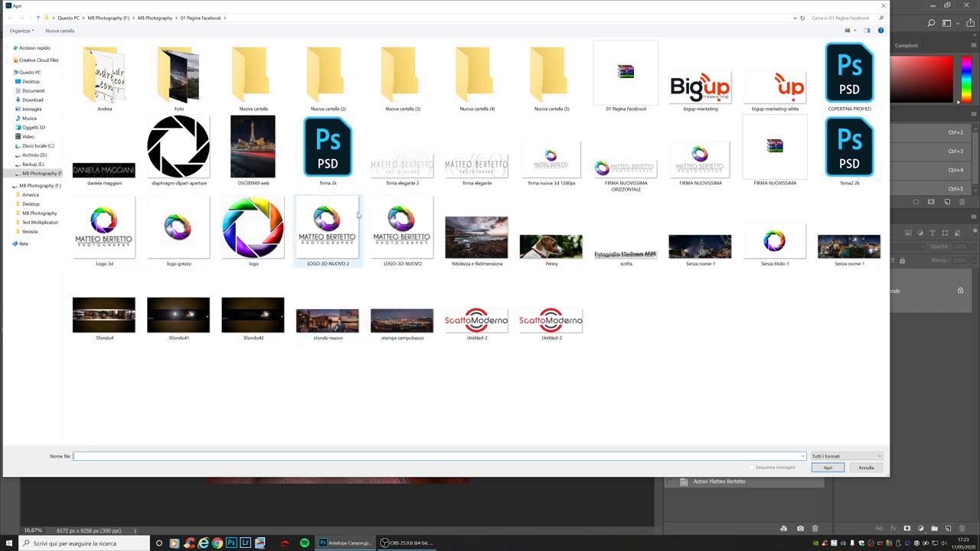
double_click(407, 167)
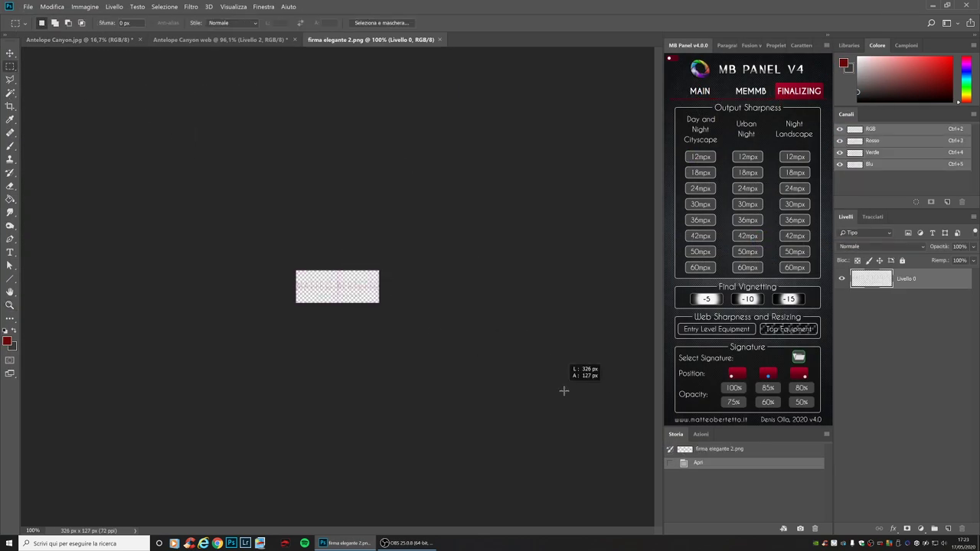
drag(295, 215, 578, 379)
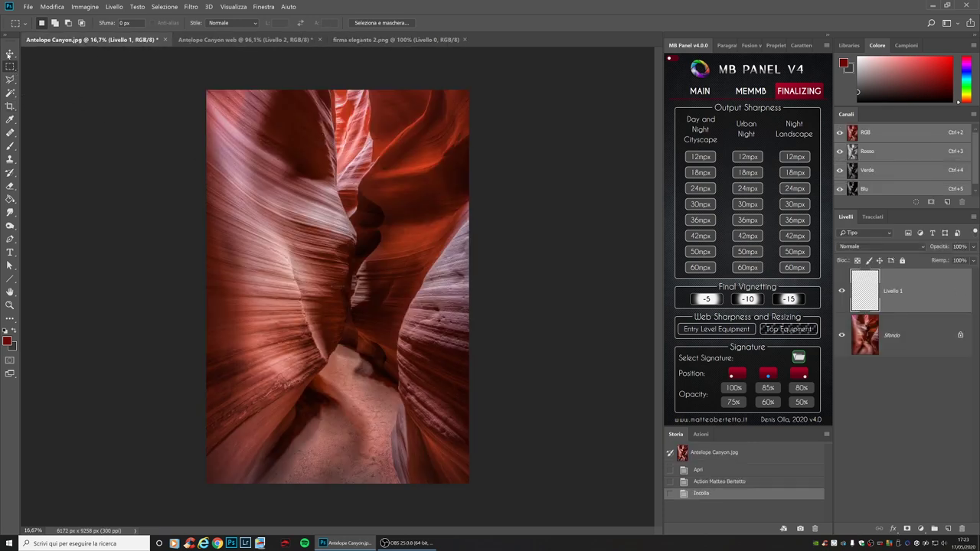
Move the pasted signature into the photo's bottom-right corner, zooming in for placement.
key(v)
drag(368, 276, 377, 457)
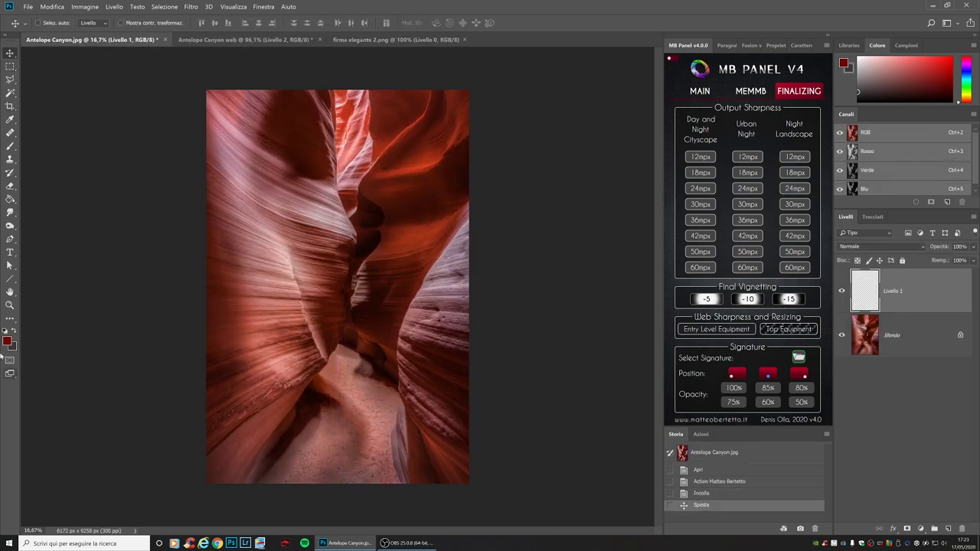
key(z)
mouse_move(319, 475)
mouse_down()
mouse_move(405, 469)
mouse_move(551, 429)
mouse_up()
key(v)
key(ctrl+plus)
mouse_move(286, 272)
mouse_down()
mouse_move(182, 204)
mouse_move(476, 230)
mouse_up()
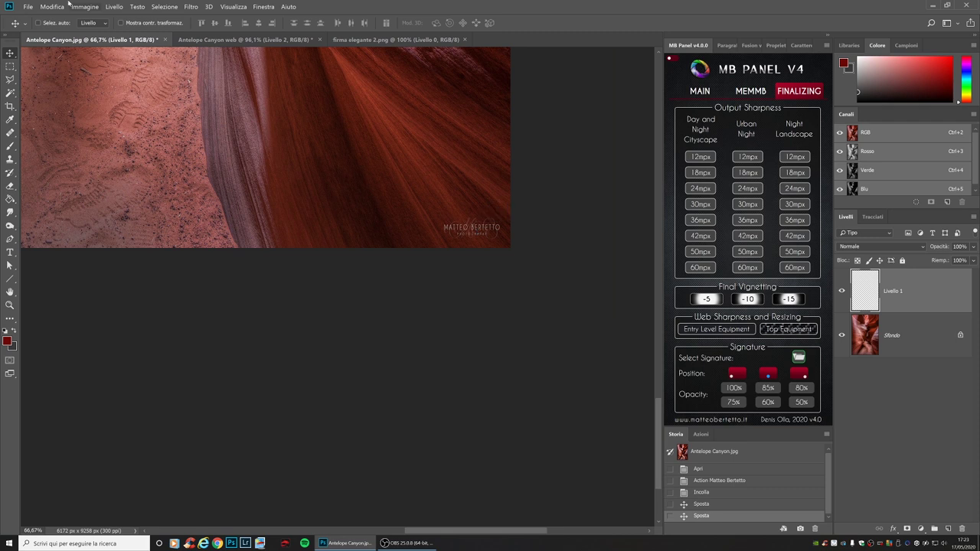
Free-transform the signature to about 306%, apply it, and fit the photo on screen.
click(85, 6)
click(184, 179)
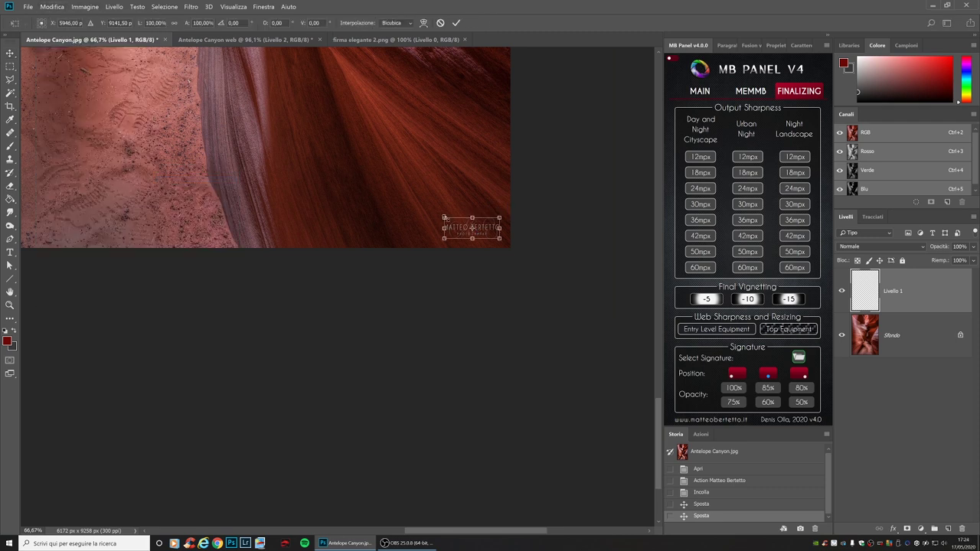
drag(444, 218, 330, 173)
click(10, 52)
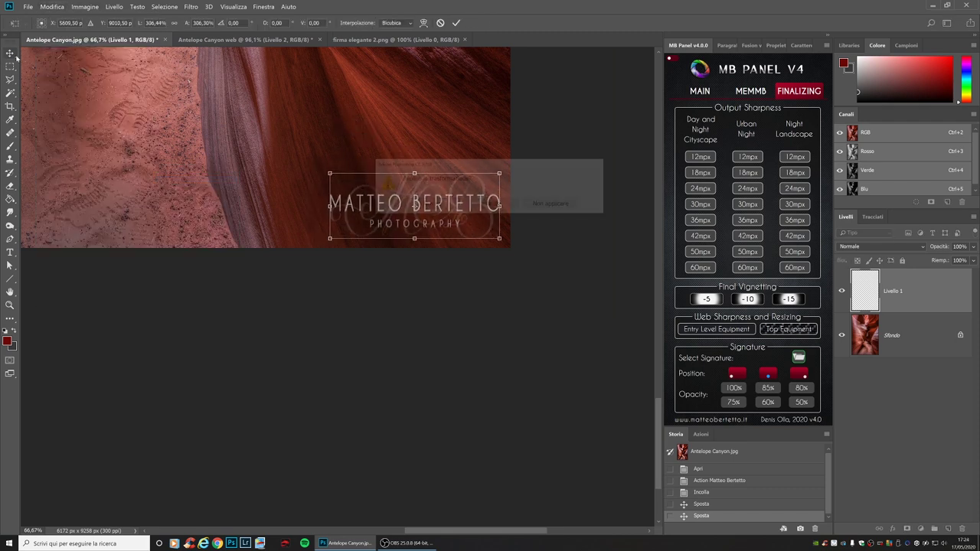
click(431, 197)
click(10, 305)
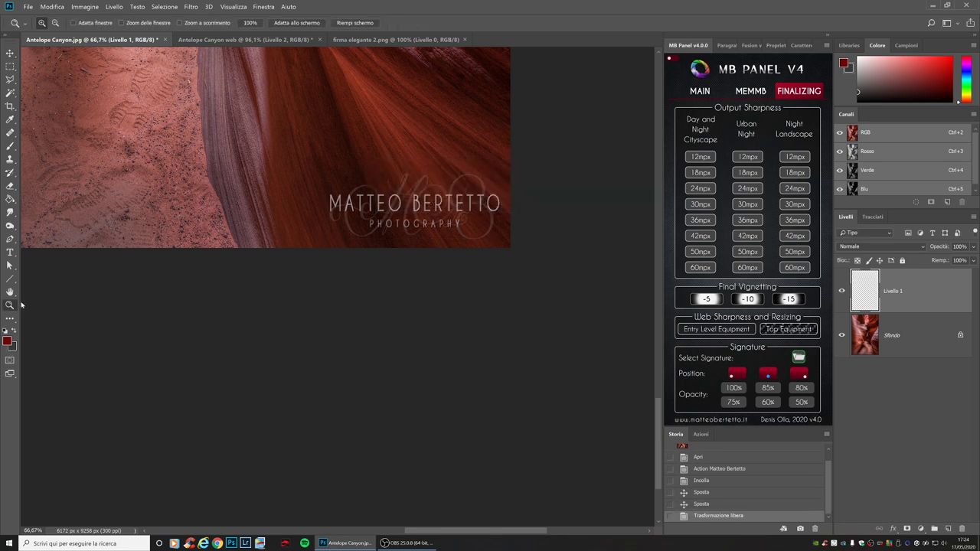
key(ctrl+0)
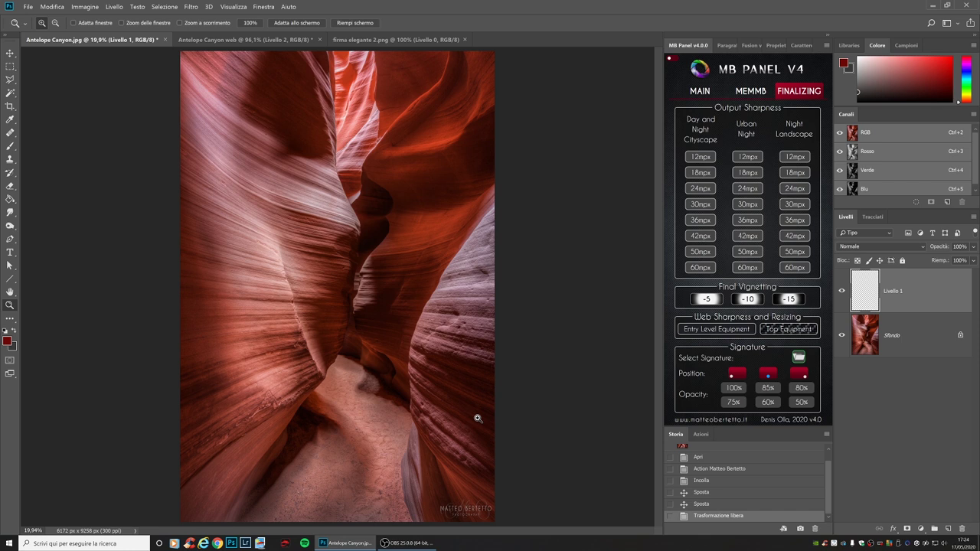
Zoom in step by step on the bottom-right signature to inspect it.
click(481, 506)
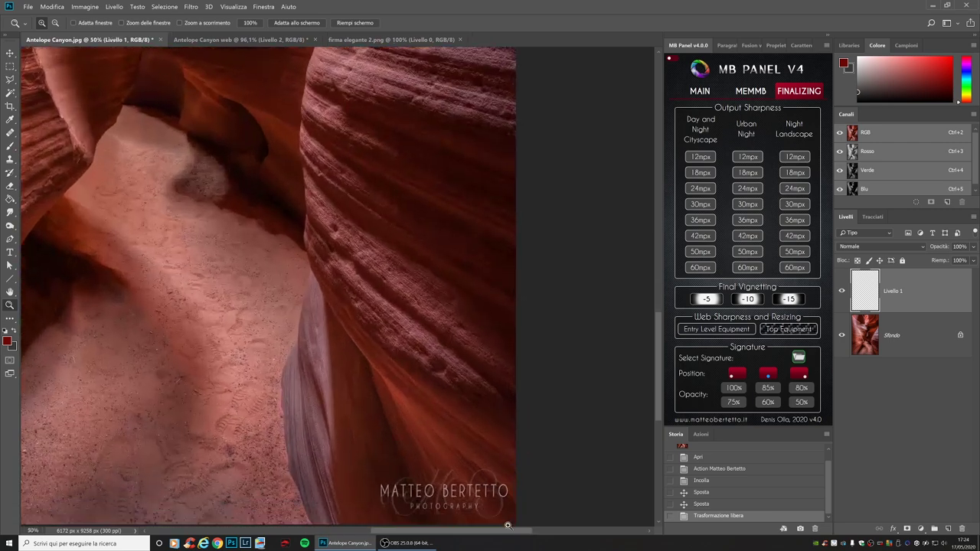
click(510, 475)
click(496, 441)
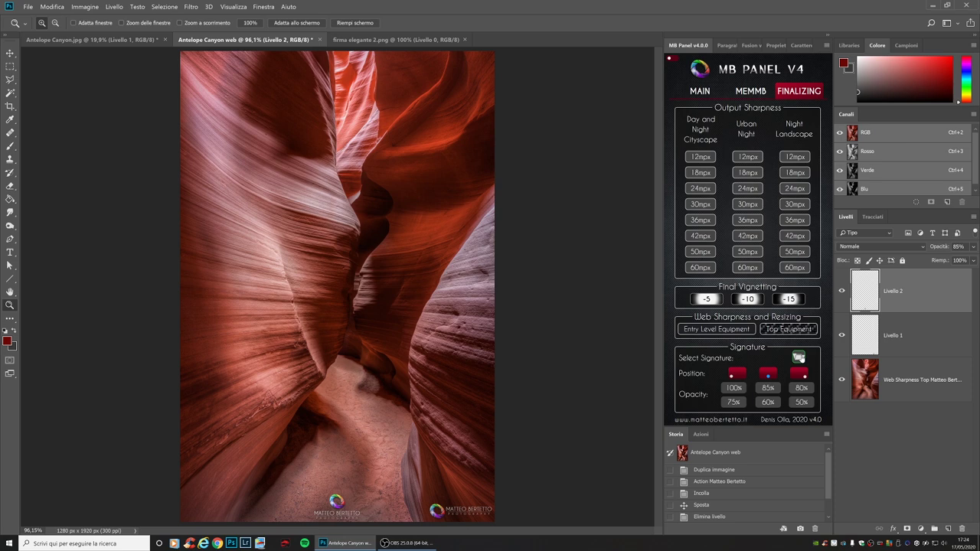
click(799, 357)
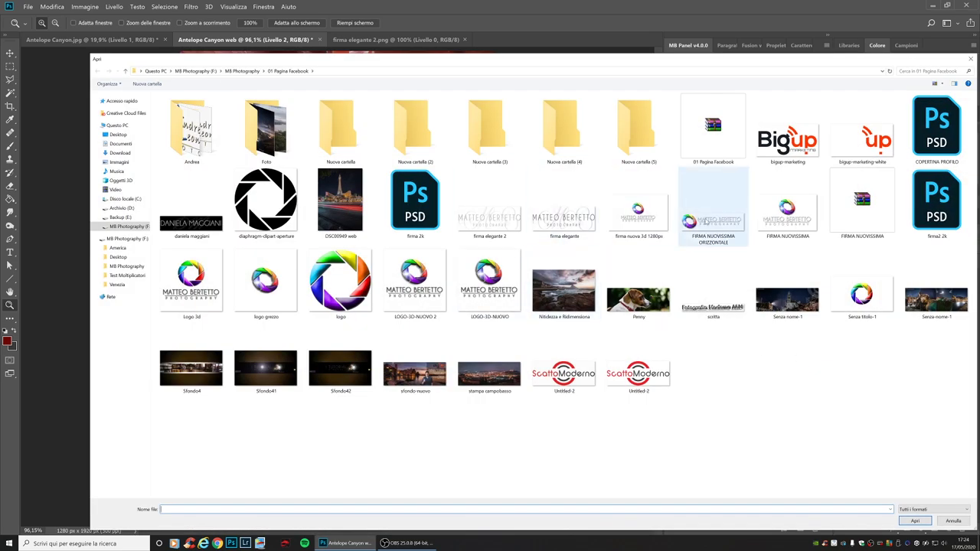
mouse_move(712, 218)
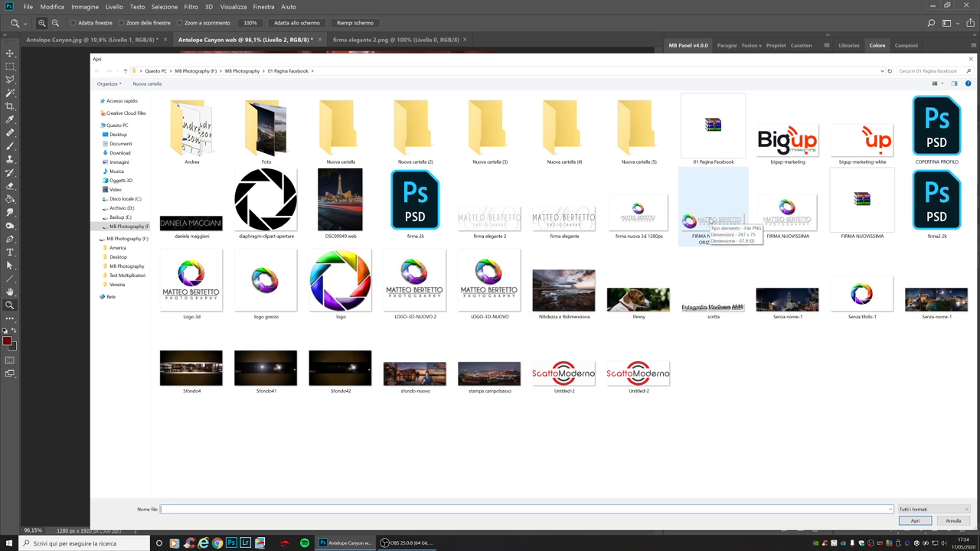
click(964, 61)
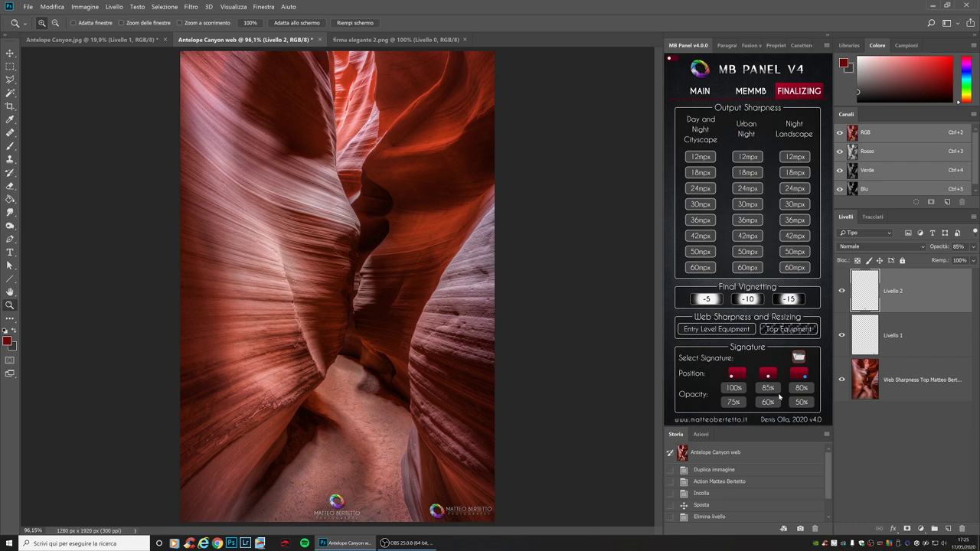
drag(346, 517, 300, 444)
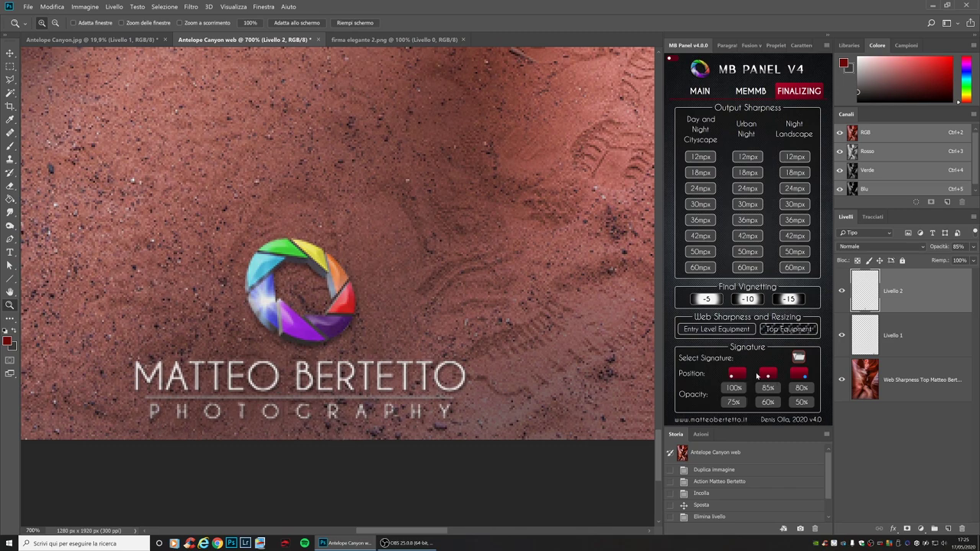
right_click(397, 276)
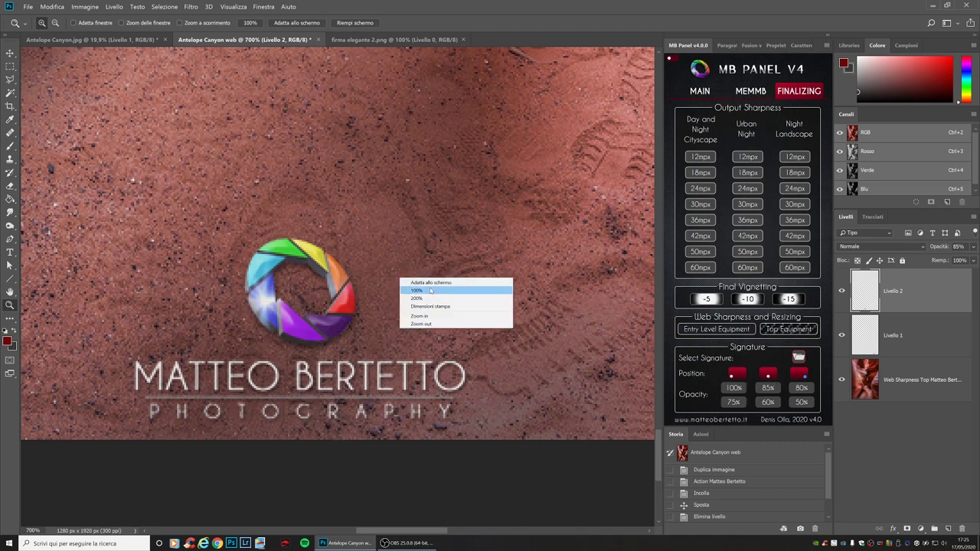
click(418, 315)
right_click(418, 314)
click(467, 366)
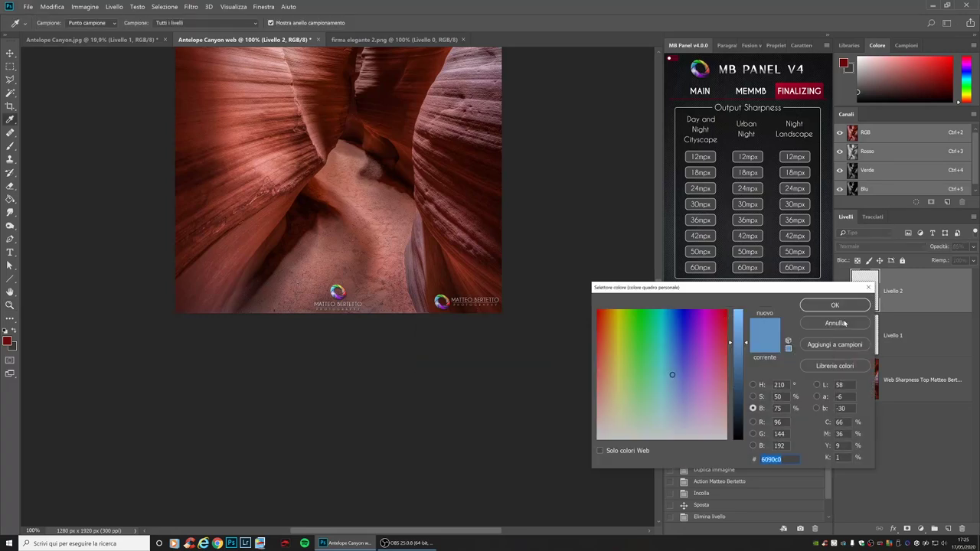
click(818, 322)
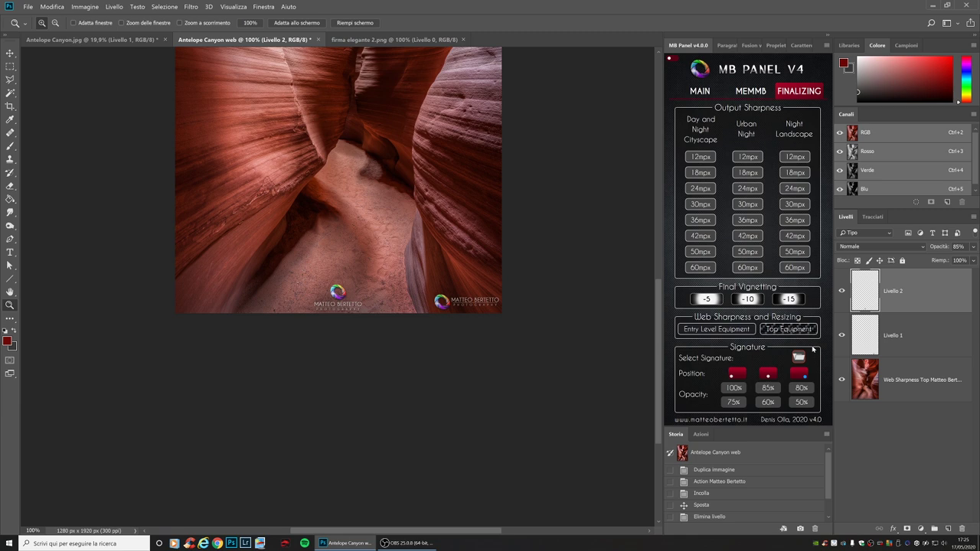
right_click(499, 169)
click(533, 173)
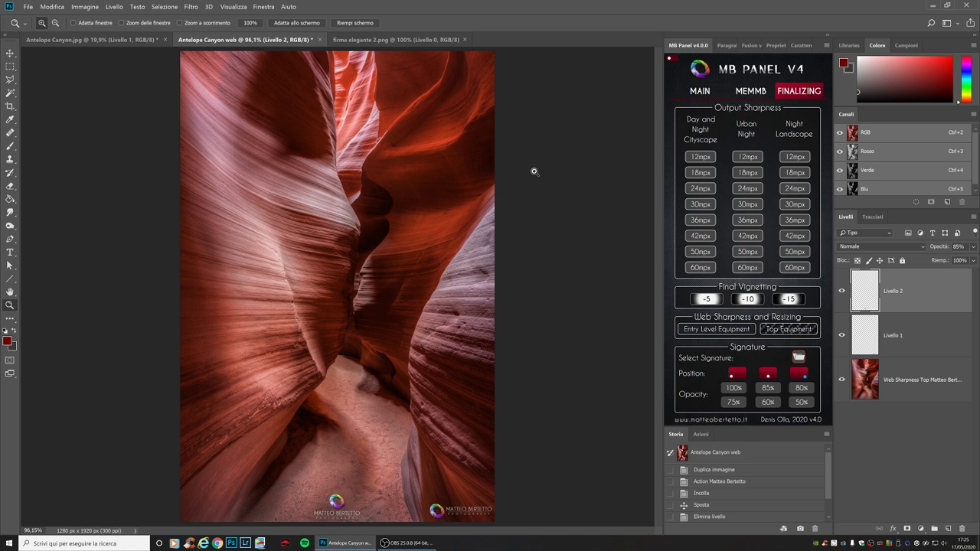
click(734, 377)
click(734, 389)
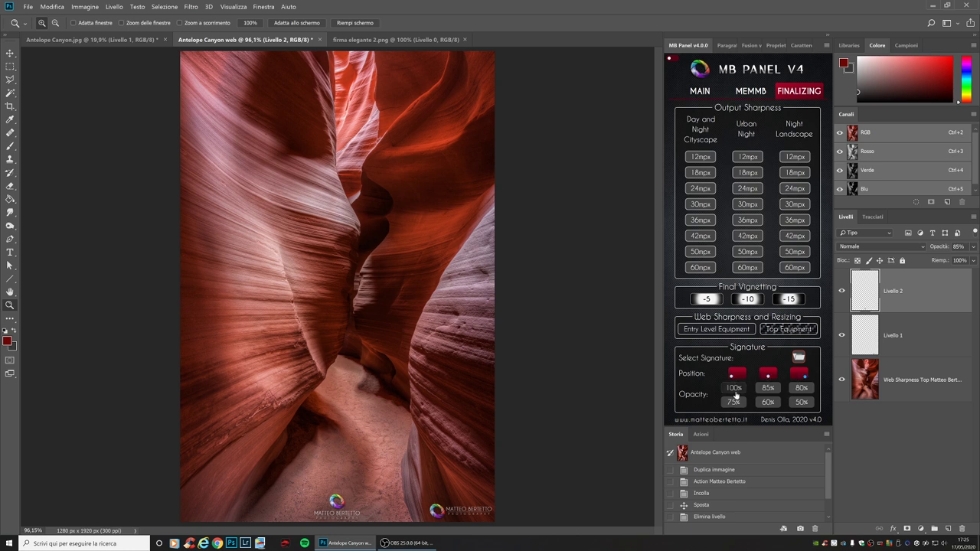